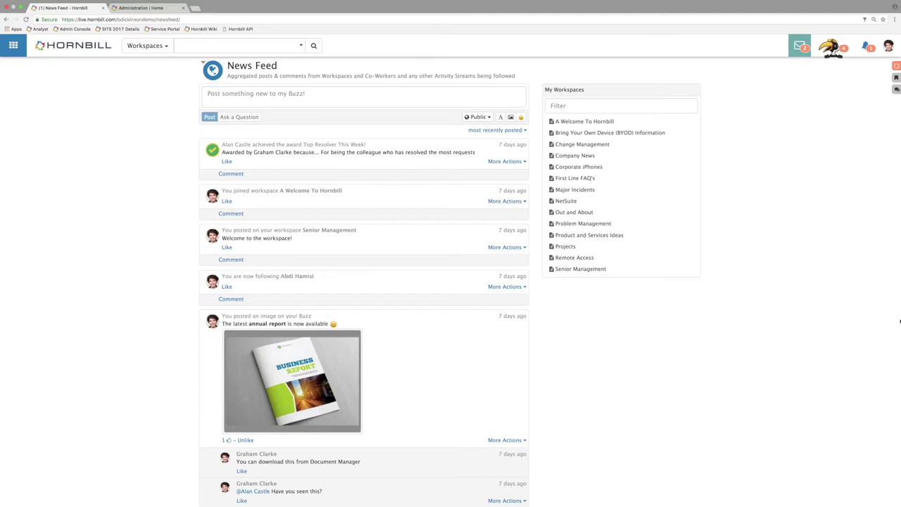
# - Open the Request List and start raising a new service request
pyautogui.click(12, 50)
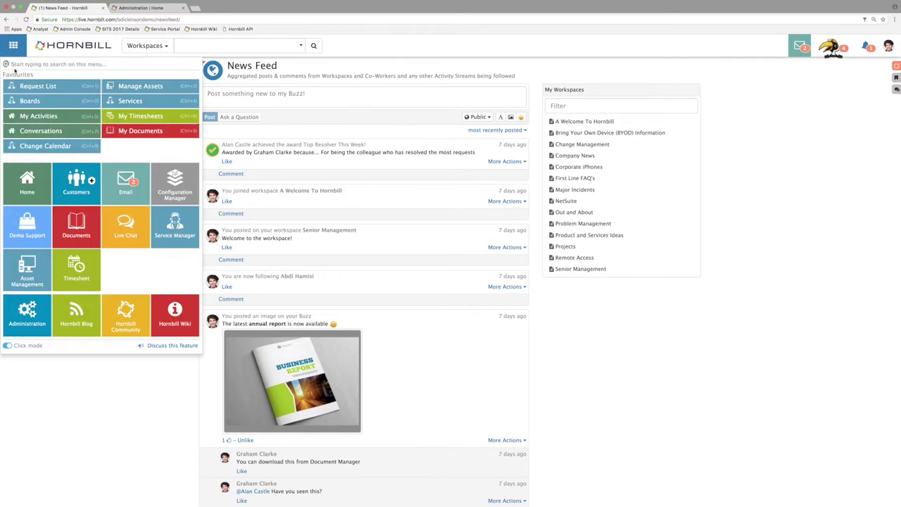
pyautogui.click(44, 88)
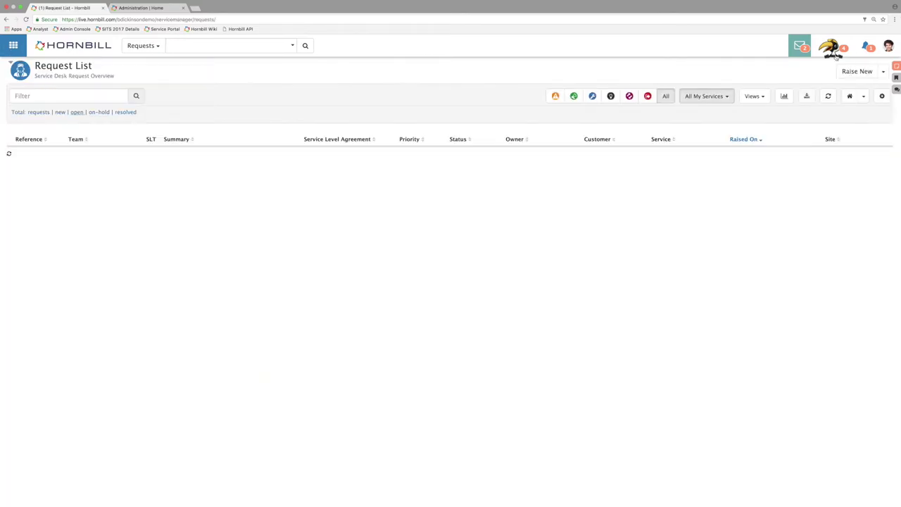
pyautogui.click(883, 71)
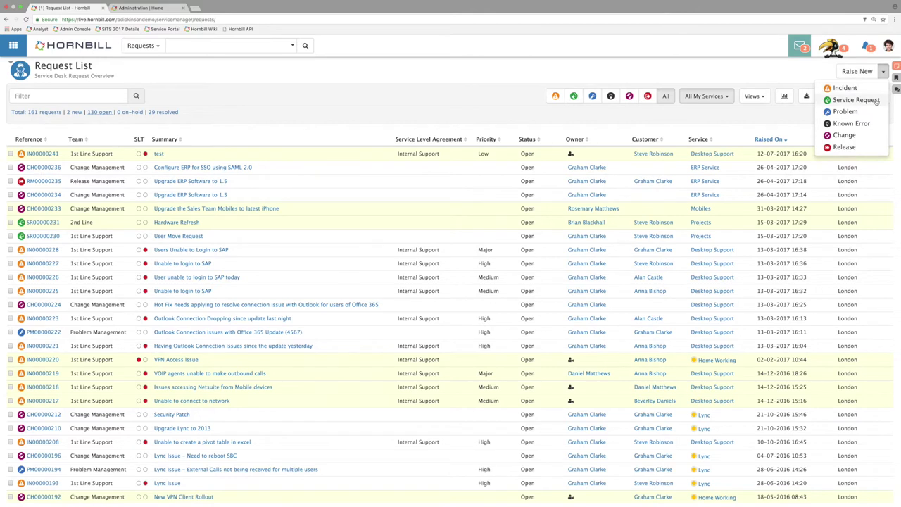
pyautogui.click(863, 100)
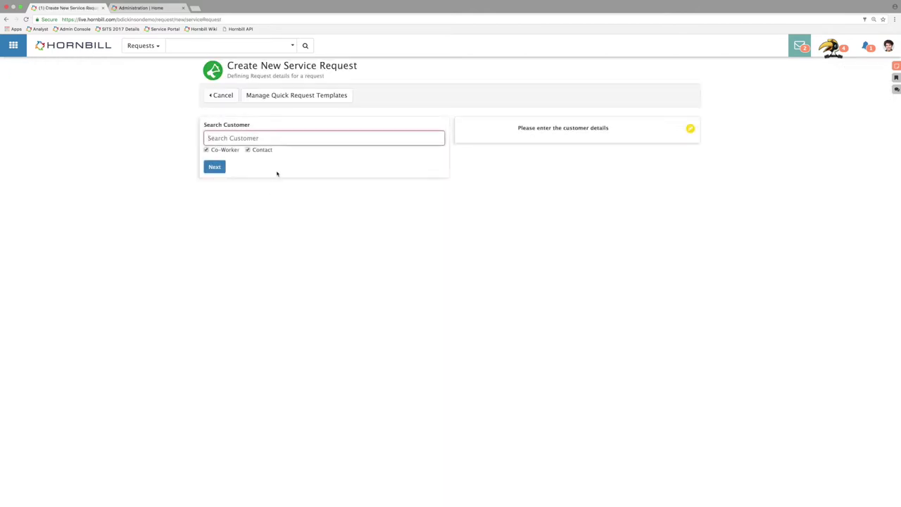
# - Search for the requesting co-worker by first name, set them as the request's customer and continue to the request details
pyautogui.write('steve')
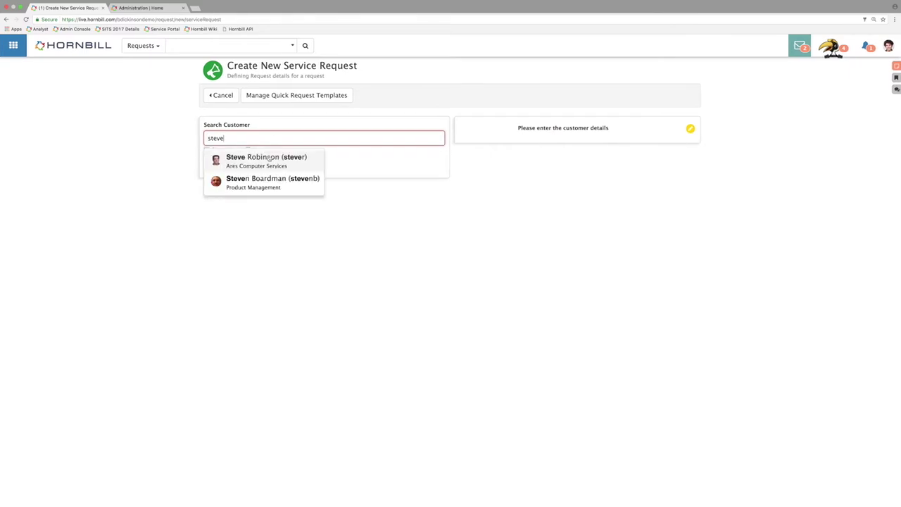
pyautogui.click(271, 159)
pyautogui.click(215, 167)
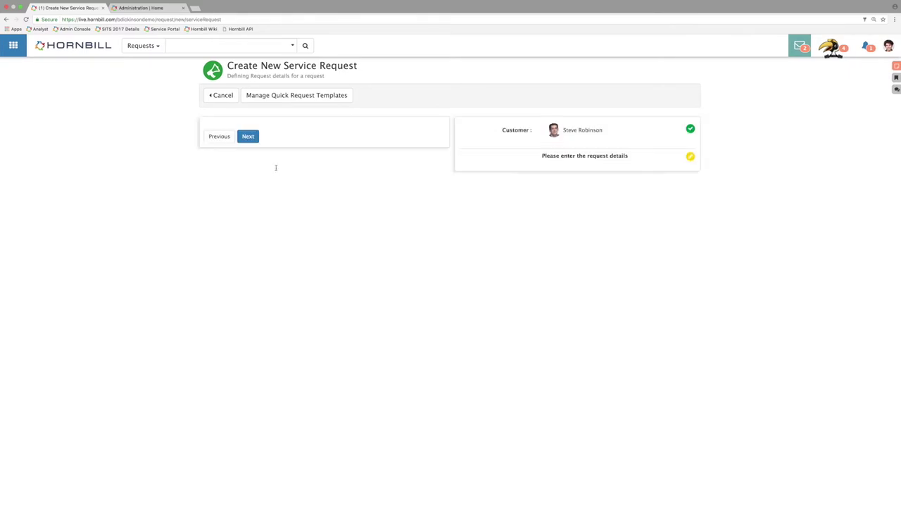
# - Enter the summary "Pasword Reset" and a short description naming the customer, and continue to the service selection
pyautogui.click(263, 141)
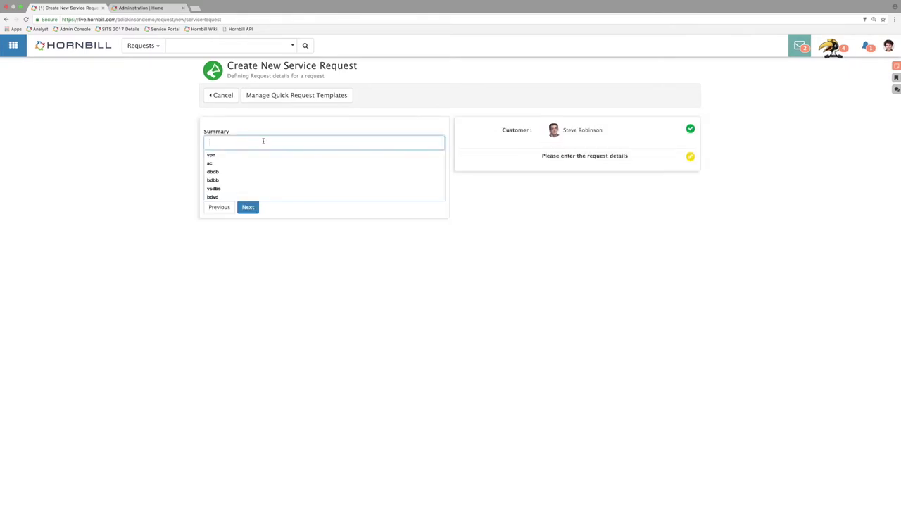
pyautogui.write('Pasword Reset')
pyautogui.click(236, 178)
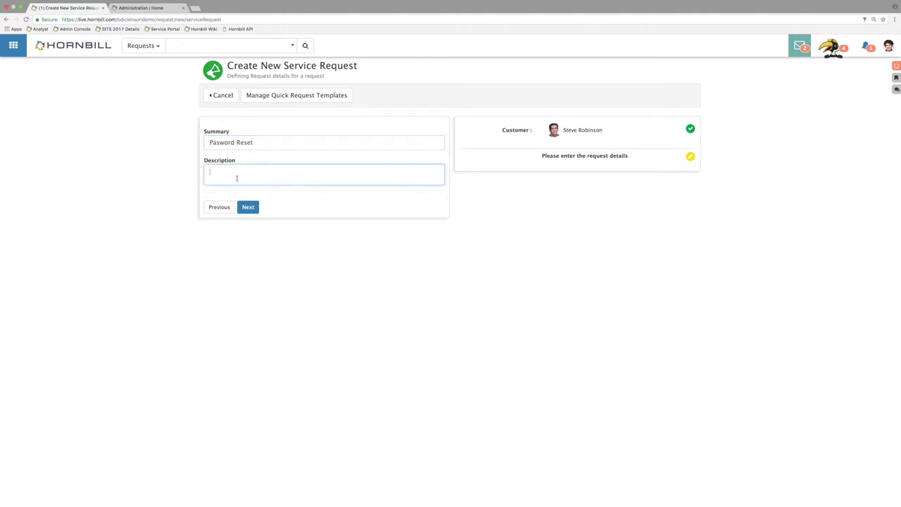
pyautogui.write('For Steve R')
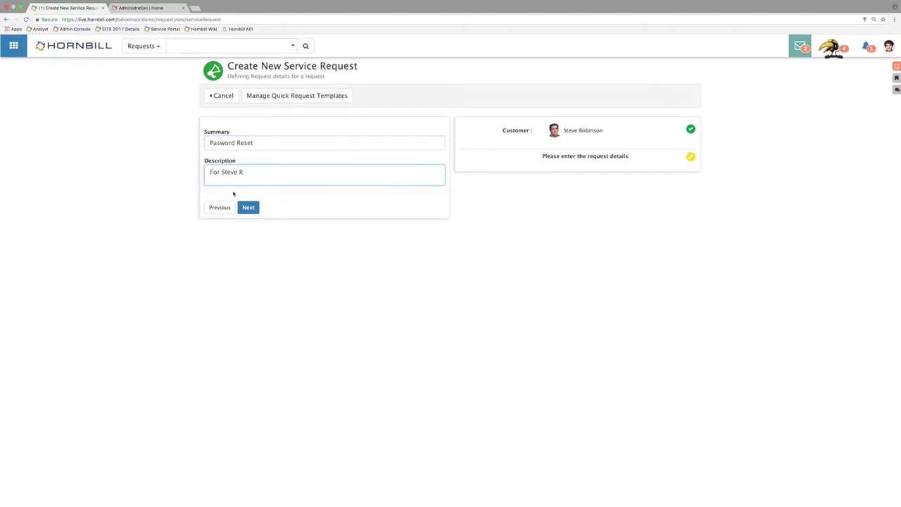
pyautogui.click(251, 209)
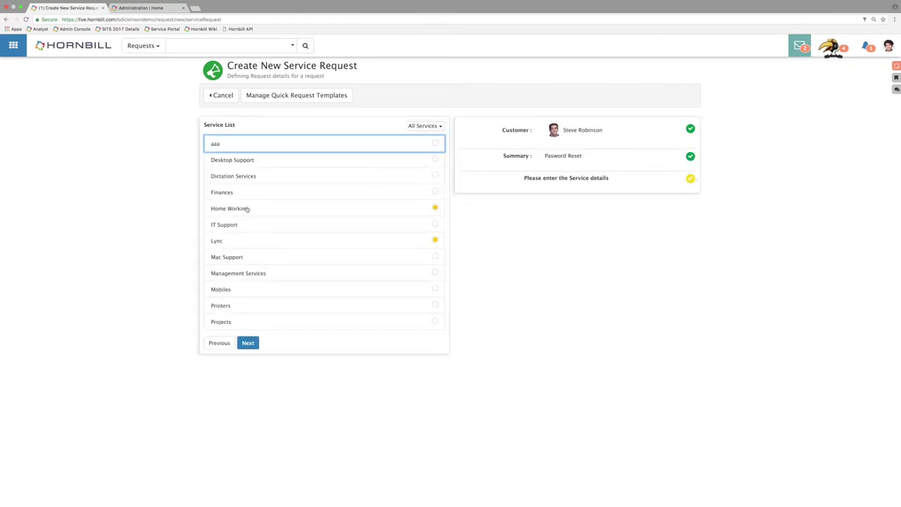
# - Choose the Desktop Support service and Medium priority, submit the service request and close its confirmation
pyautogui.click(292, 159)
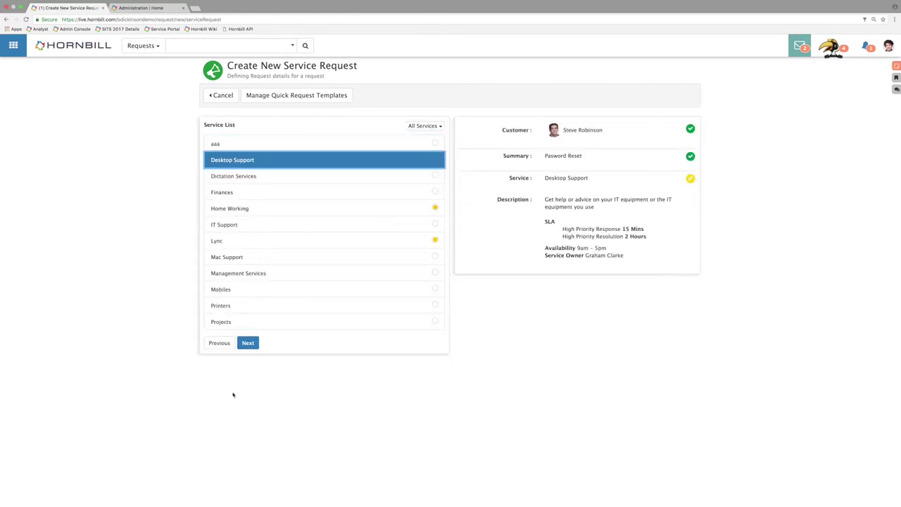
pyautogui.click(249, 343)
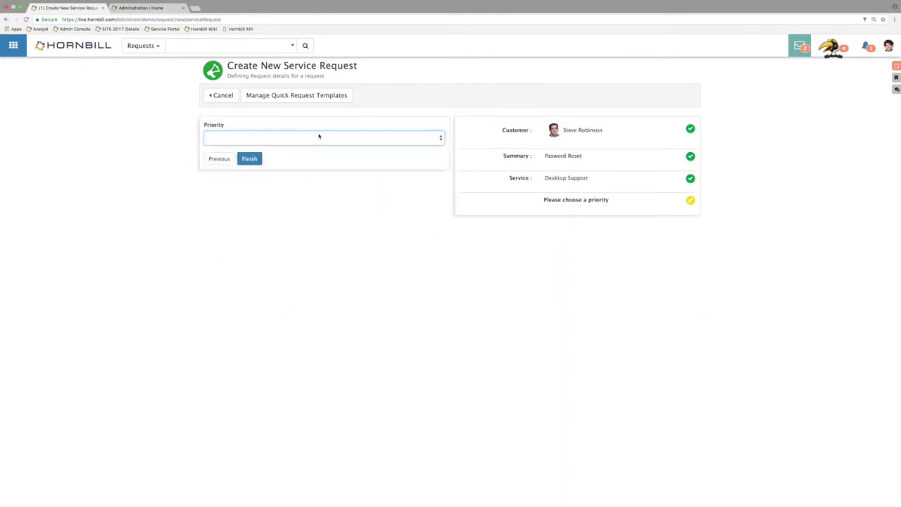
pyautogui.click(319, 137)
pyautogui.click(250, 167)
pyautogui.click(241, 160)
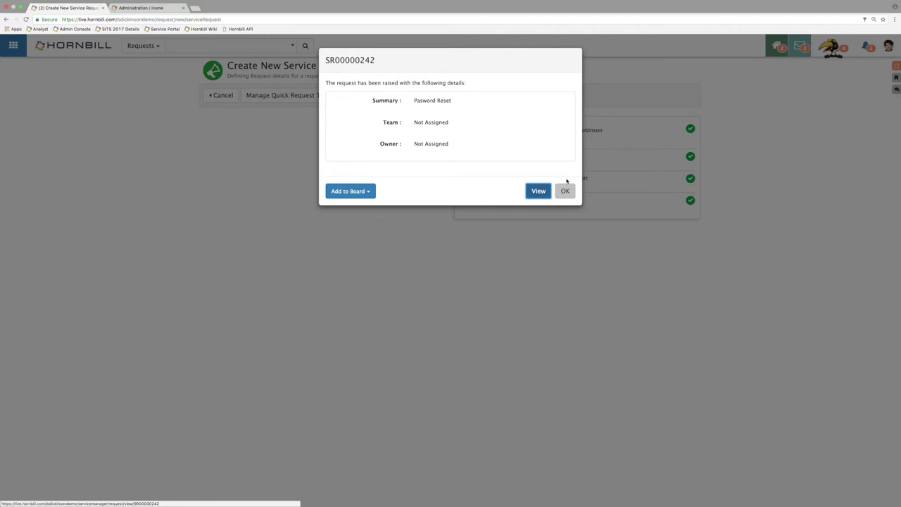
pyautogui.click(565, 192)
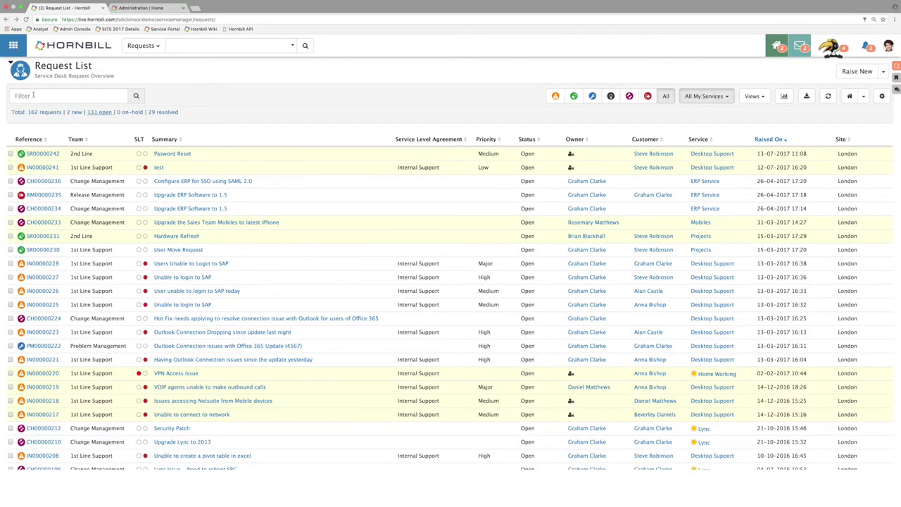
# - Open the change request "Configure ERP for SSO using SAML 2.0" to view its process stages, and check the available applications
pyautogui.click(53, 185)
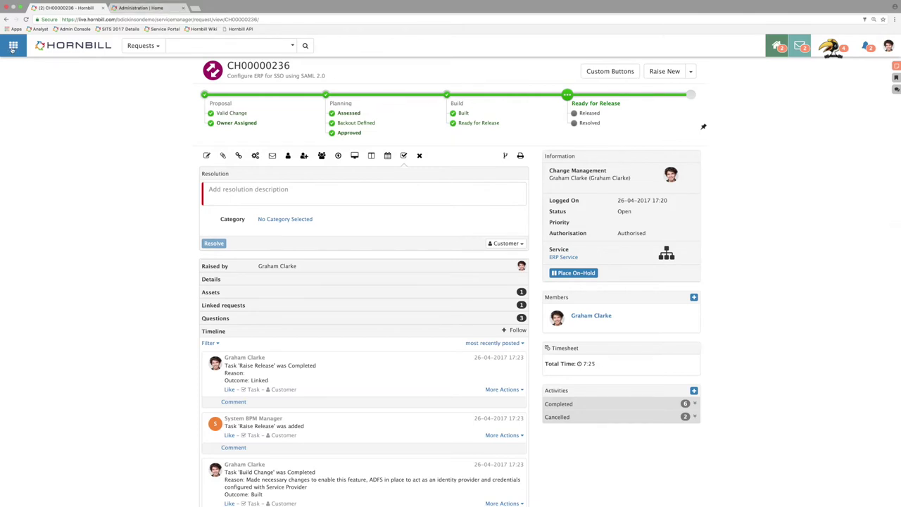
pyautogui.moveTo(13, 49)
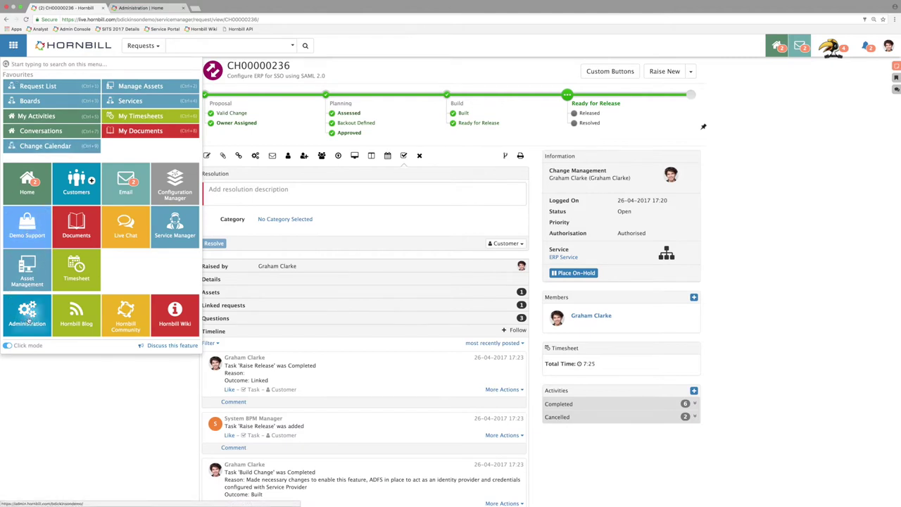
# - Switch to Hornbill Administration and open the business processes of Hornbill Service Manager
pyautogui.click(164, 10)
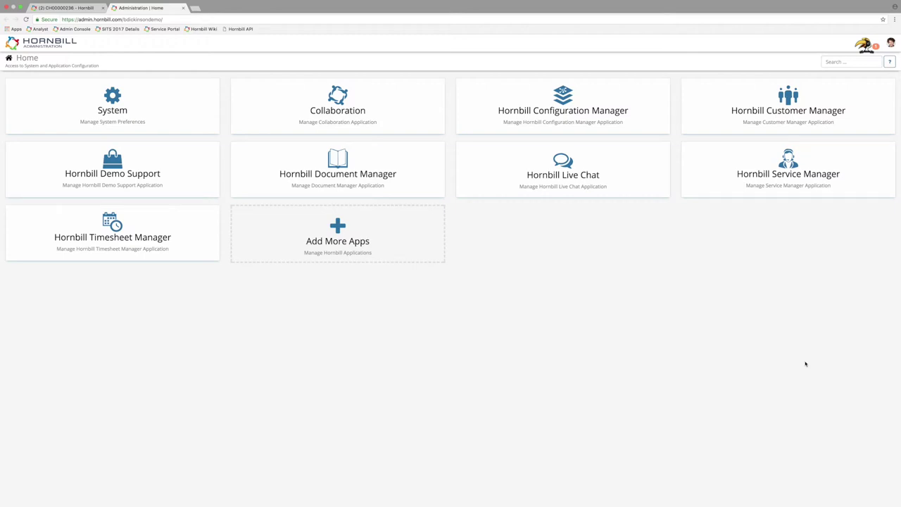
pyautogui.click(847, 62)
pyautogui.click(787, 178)
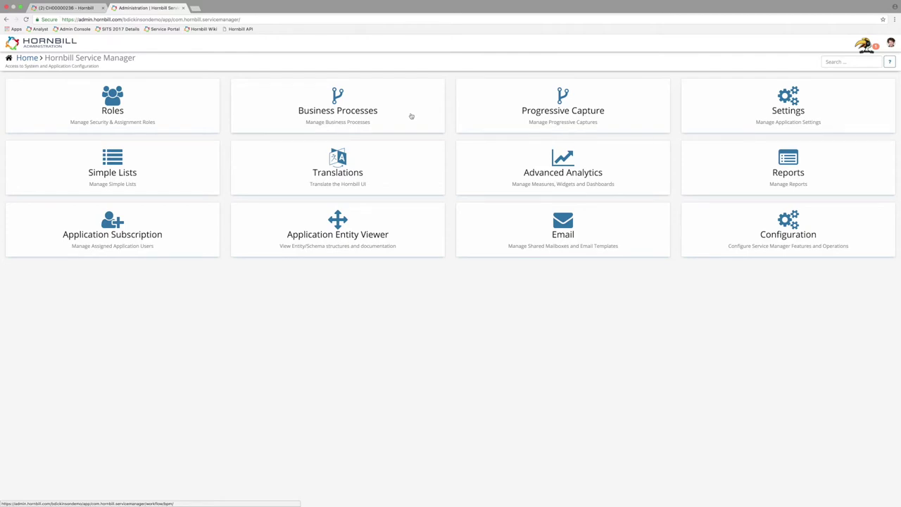
pyautogui.click(364, 116)
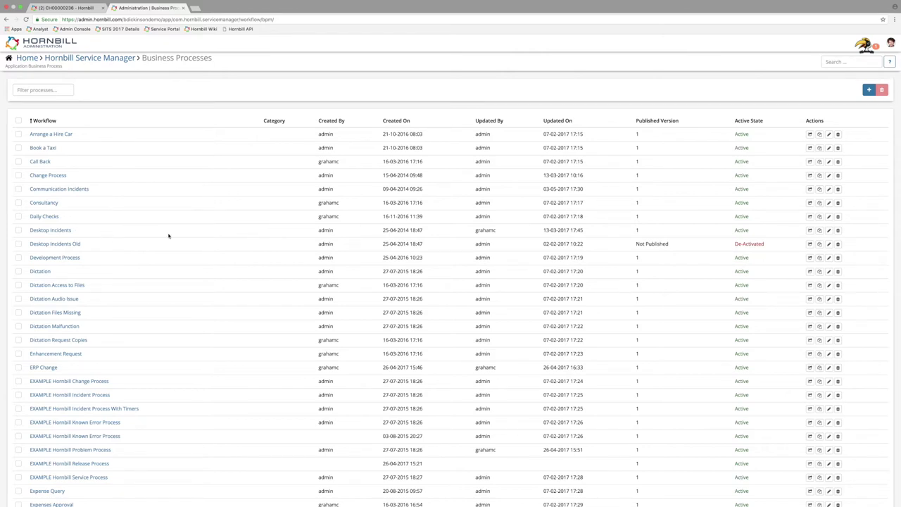
# - Look through the business process list and view the publishing and activation options of the Arrange a Hire Car process
pyautogui.scroll(-3, 177, 243)
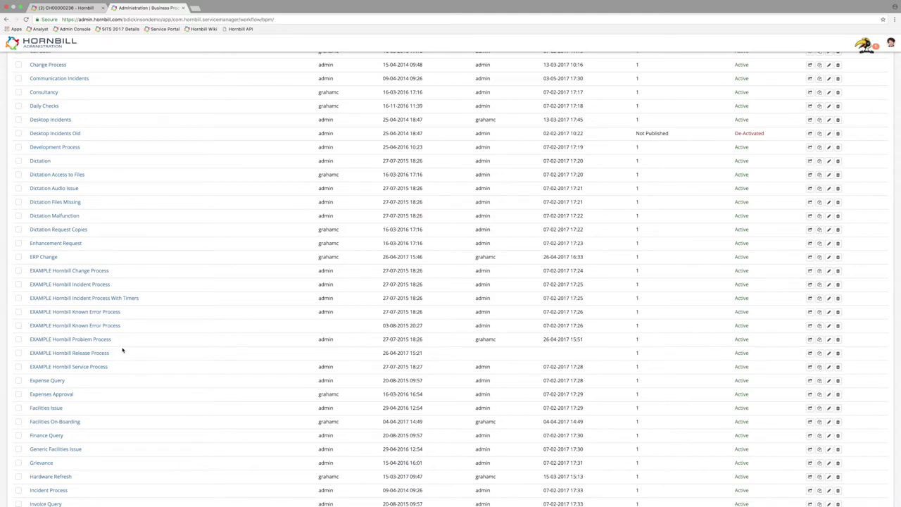
pyautogui.scroll(3, 126, 350)
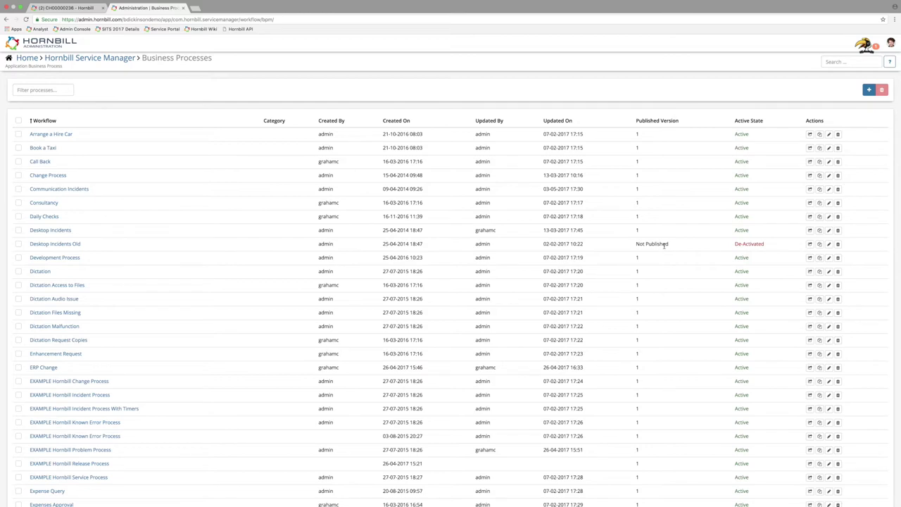
pyautogui.scroll(1, 775, 141)
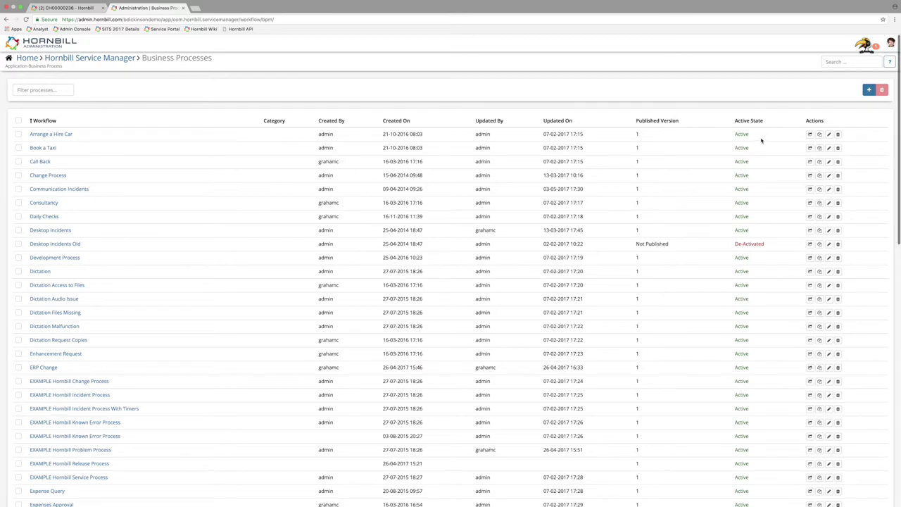
pyautogui.click(811, 134)
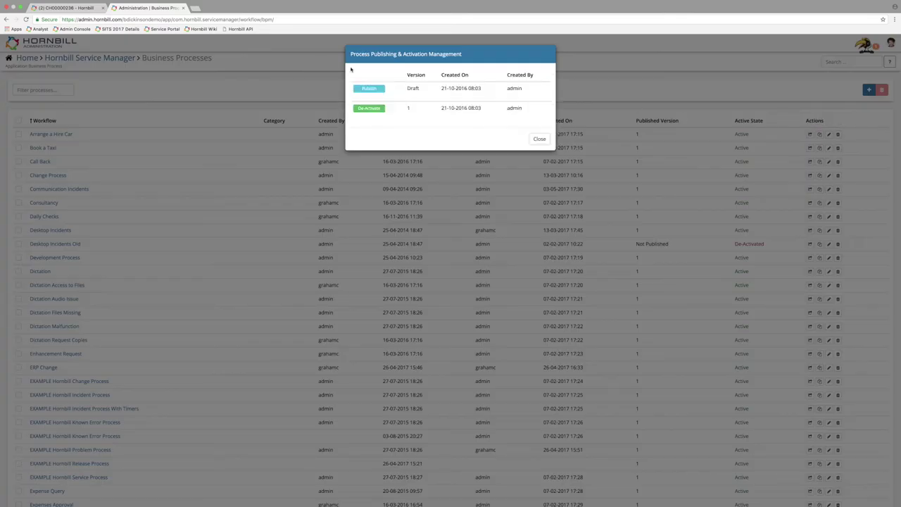
pyautogui.click(539, 138)
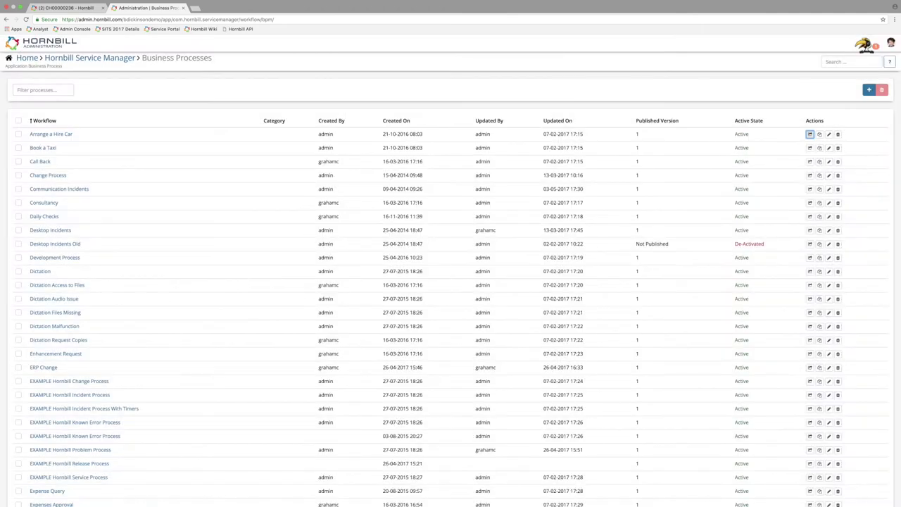
pyautogui.click(821, 136)
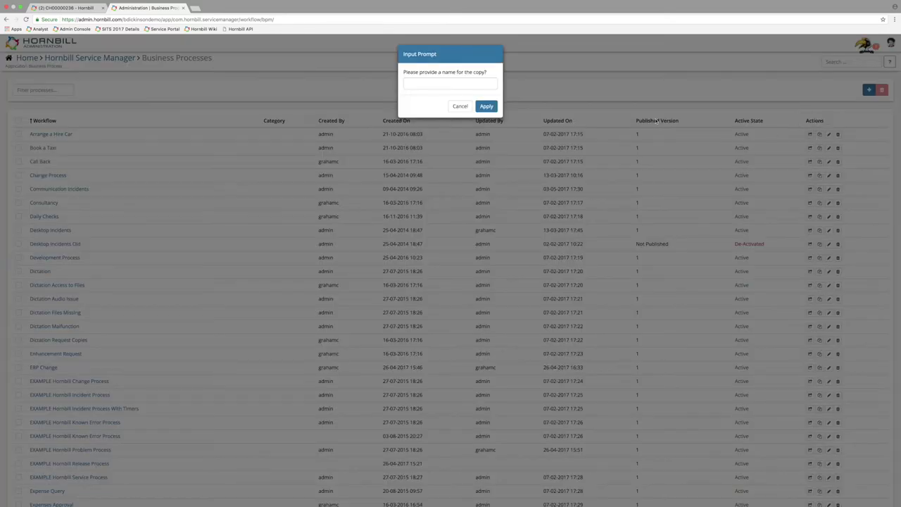
pyautogui.click(426, 84)
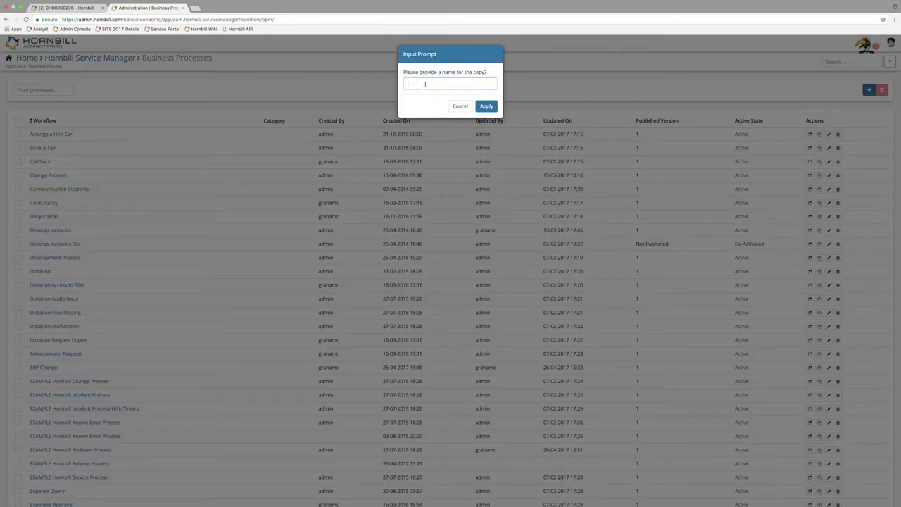
pyautogui.click(460, 106)
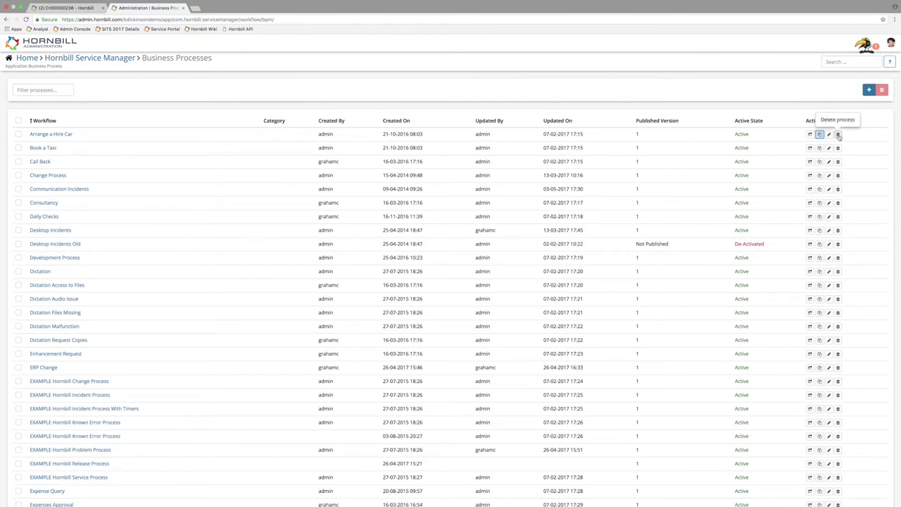
# - Create a new business process named "Webinar Incident Process"
pyautogui.click(869, 90)
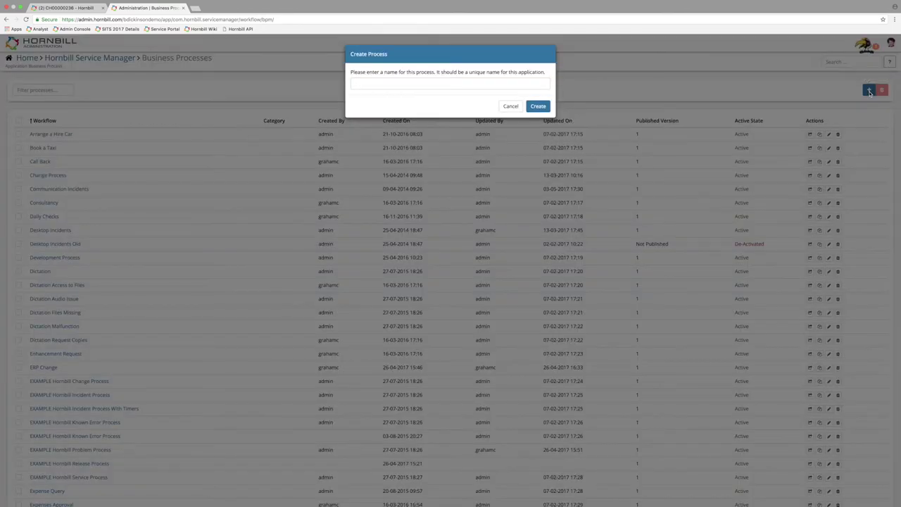
pyautogui.click(403, 82)
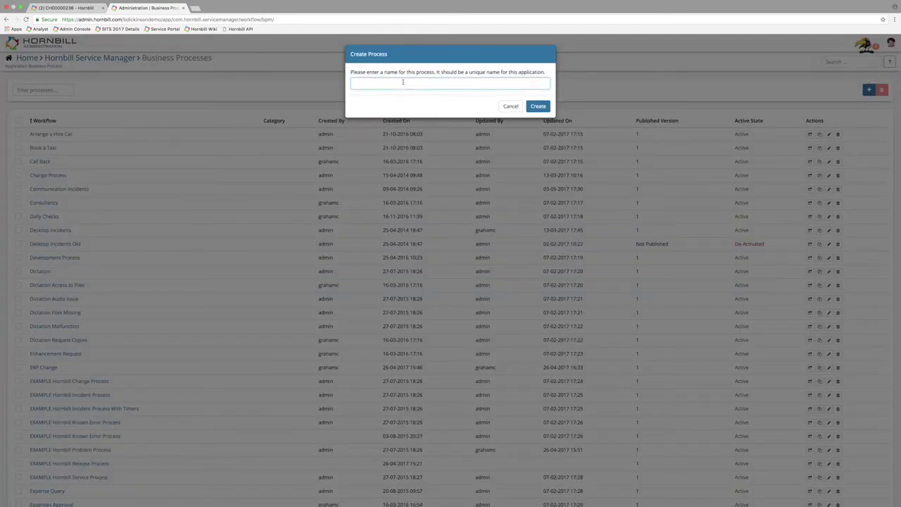
pyautogui.write('Webinar Incident Process')
pyautogui.click(538, 106)
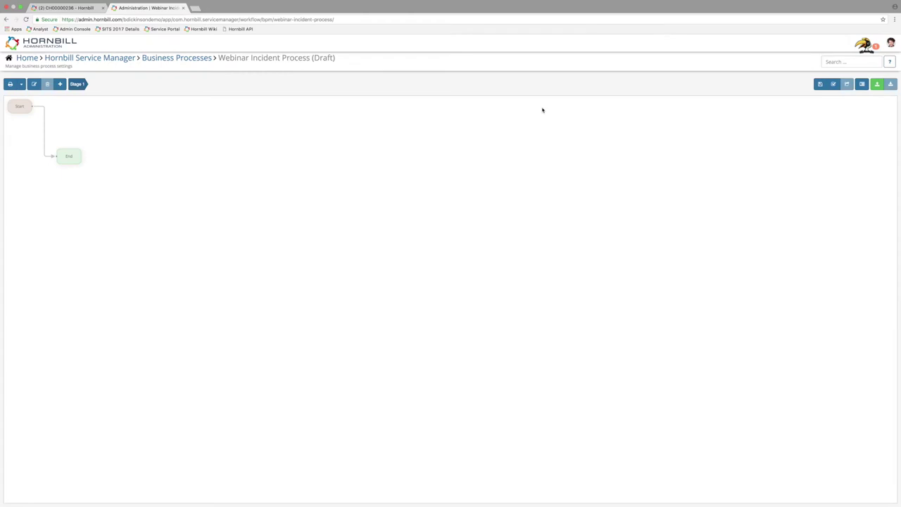
# - Spread out the Stage 1 flow by moving the End node far to the right and the Start node slightly down
pyautogui.moveTo(70, 155); pyautogui.dragTo(521, 200)
pyautogui.moveTo(30, 109); pyautogui.dragTo(47, 154)
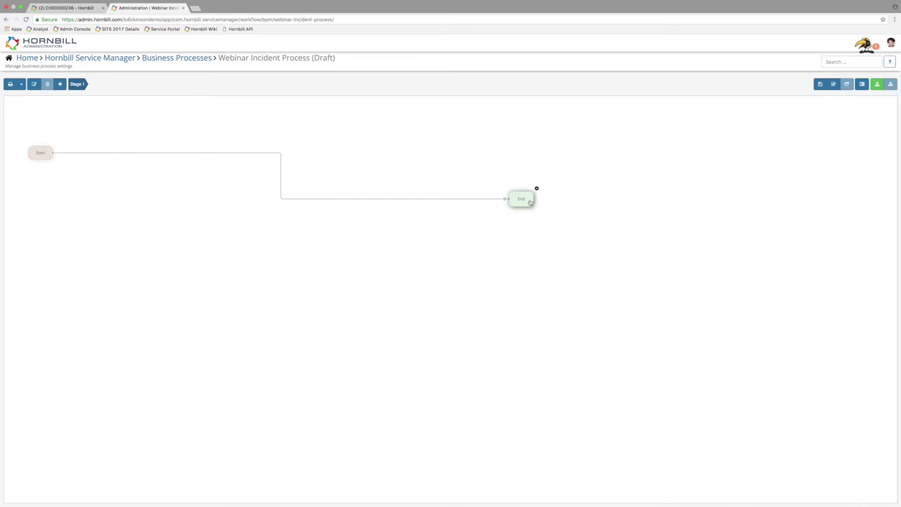
pyautogui.click(231, 155)
# - Add two new stages to the Webinar Incident Process after reviewing the stages of the open change request
pyautogui.click(79, 9)
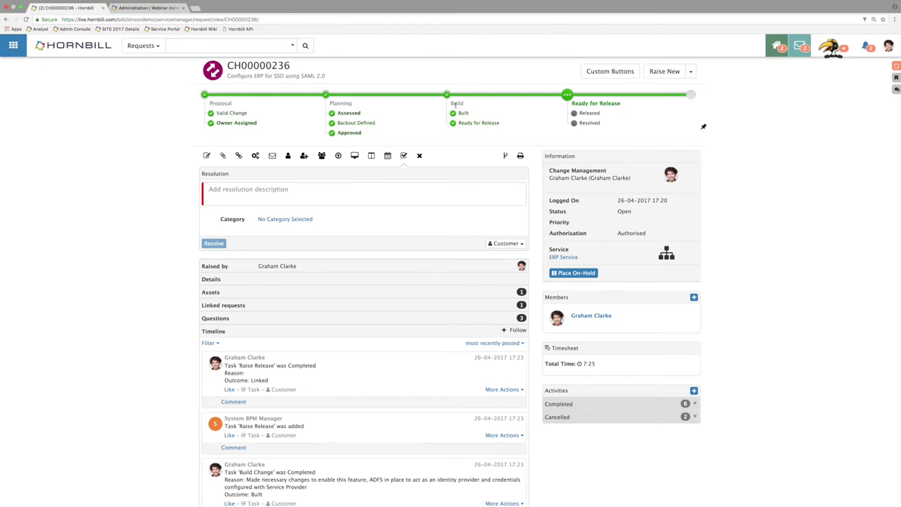
pyautogui.click(147, 8)
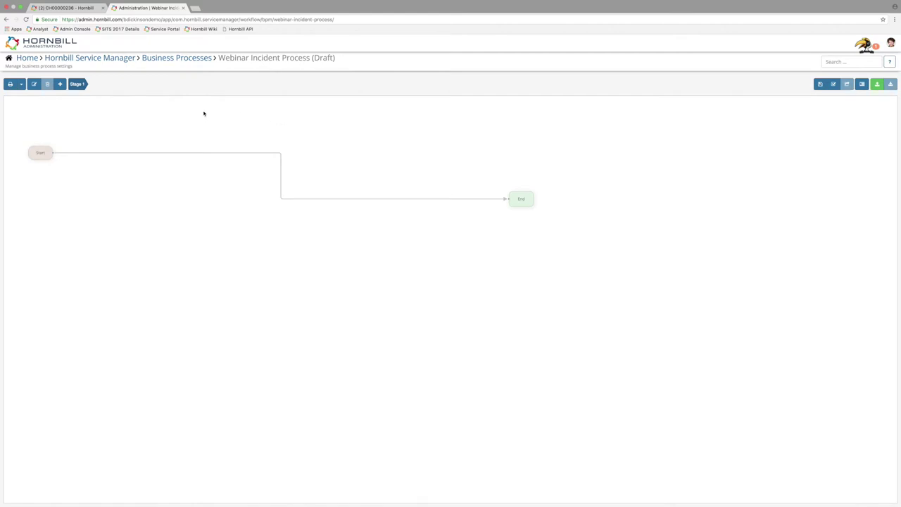
pyautogui.click(63, 86)
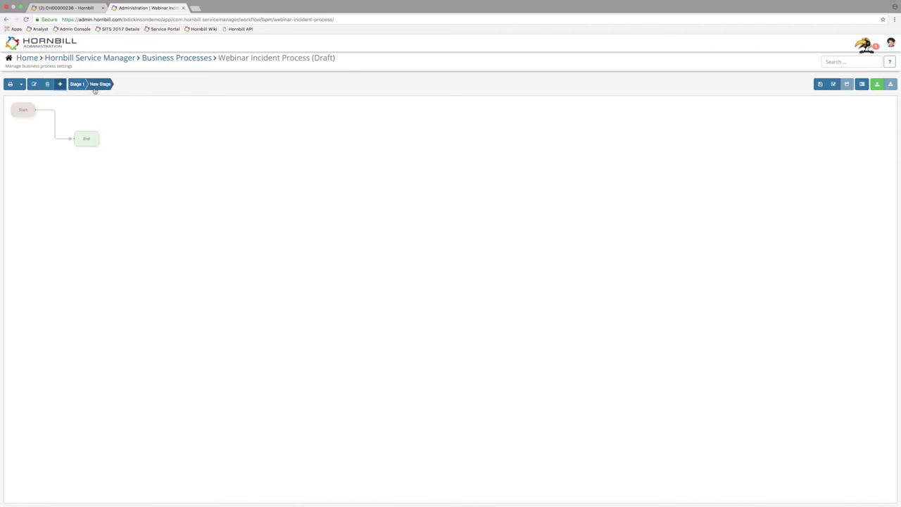
pyautogui.click(63, 87)
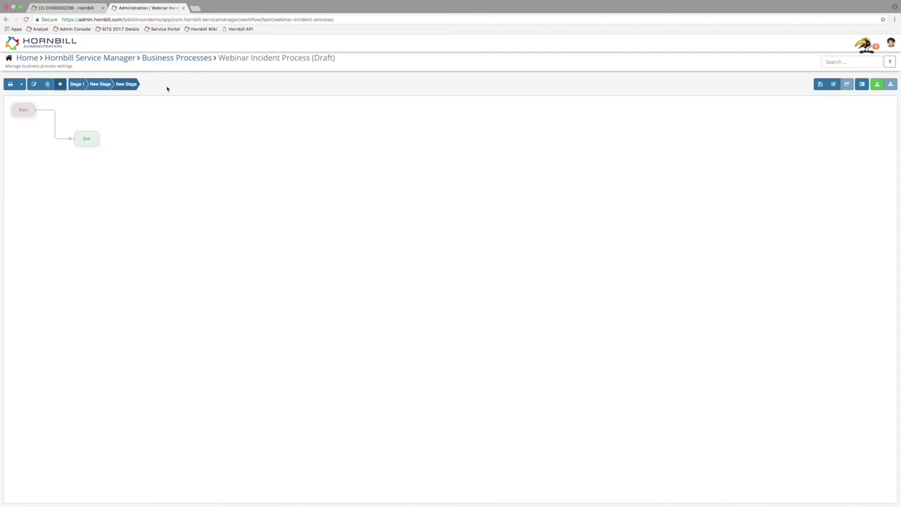
# - Rename the first stage as "Classification" and view its available languages, keeping English (British)
pyautogui.click(84, 87)
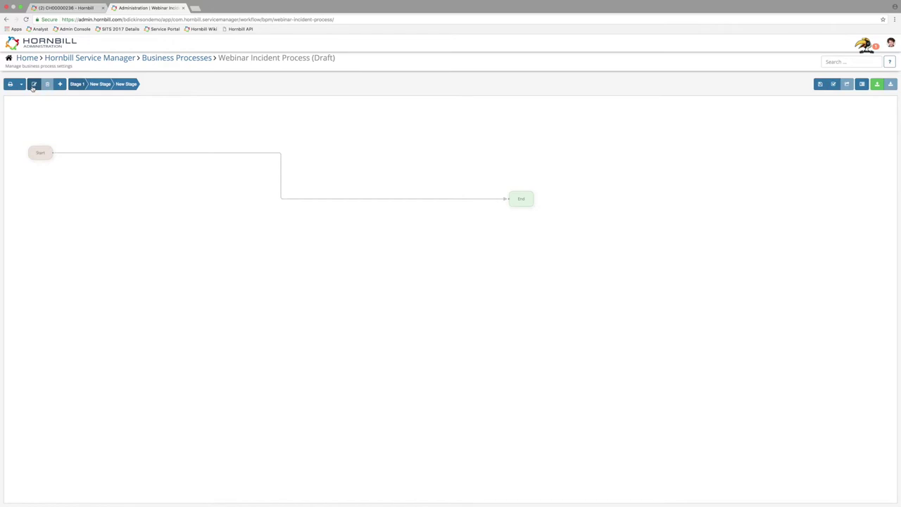
pyautogui.click(35, 85)
pyautogui.moveTo(106, 133); pyautogui.dragTo(55, 131)
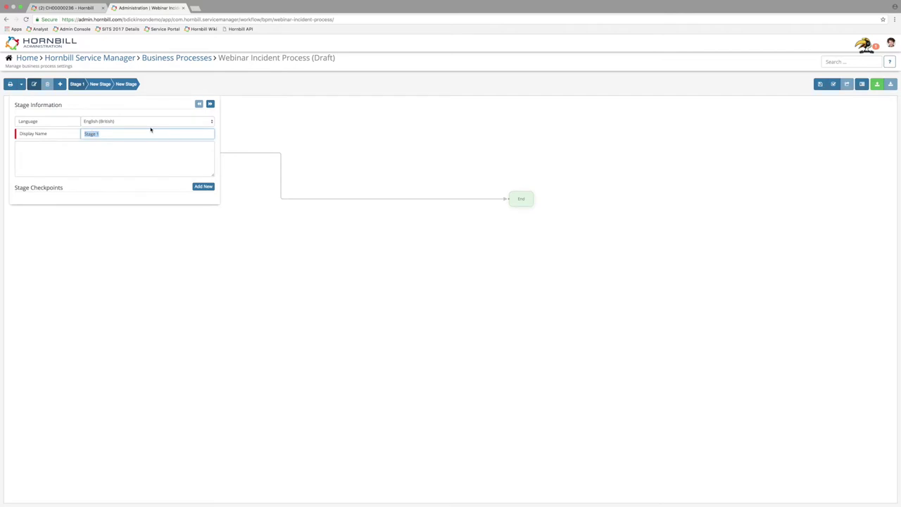
pyautogui.press('BackSpace')
pyautogui.write('Classification')
pyautogui.click(139, 161)
pyautogui.click(122, 121)
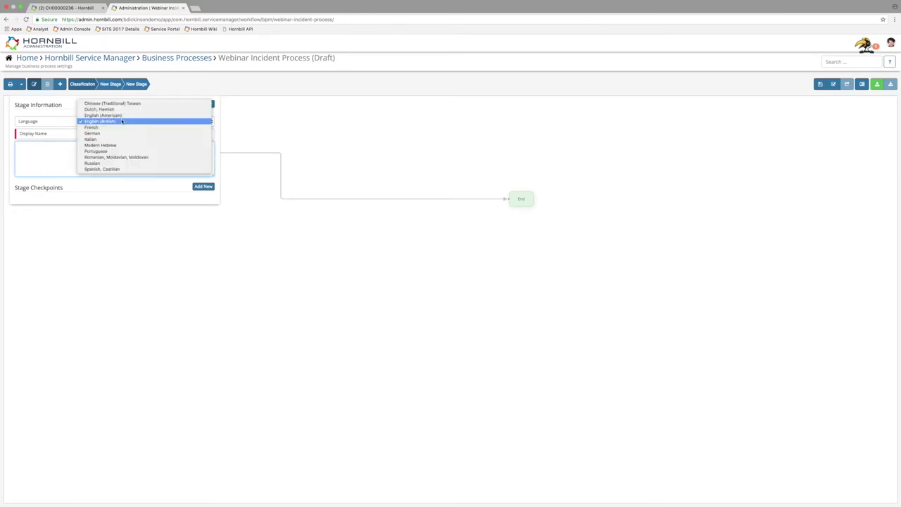
pyautogui.click(53, 169)
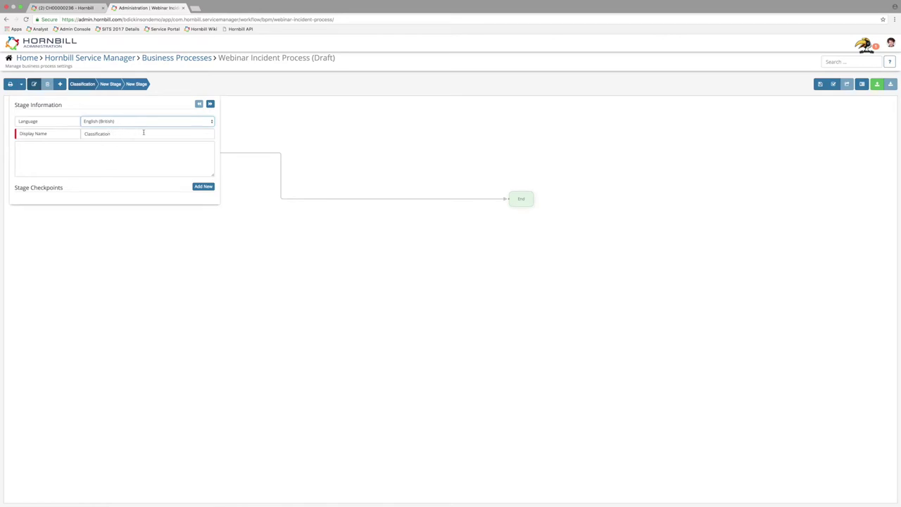
pyautogui.click(119, 169)
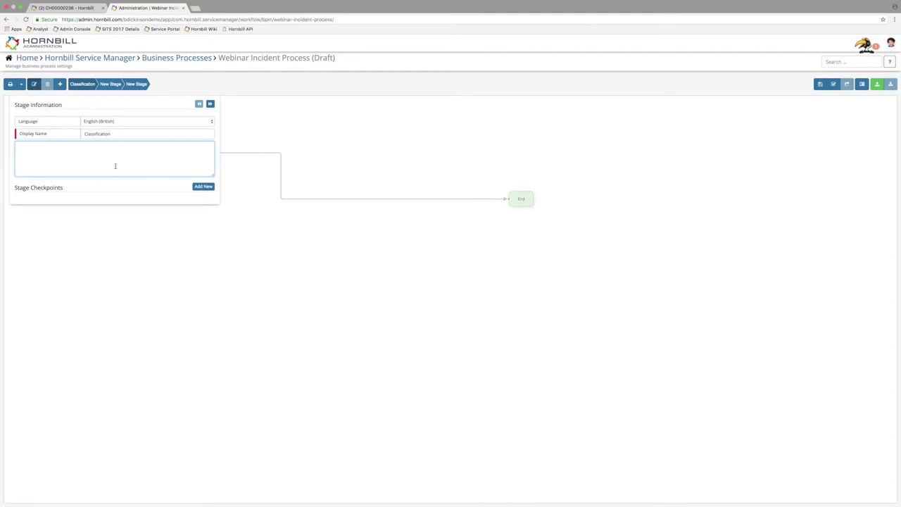
# - Review the open change request's checkpoints, and add a mandatory checkpoint named "Email Sent to Customer" to the Classification stage
pyautogui.click(87, 9)
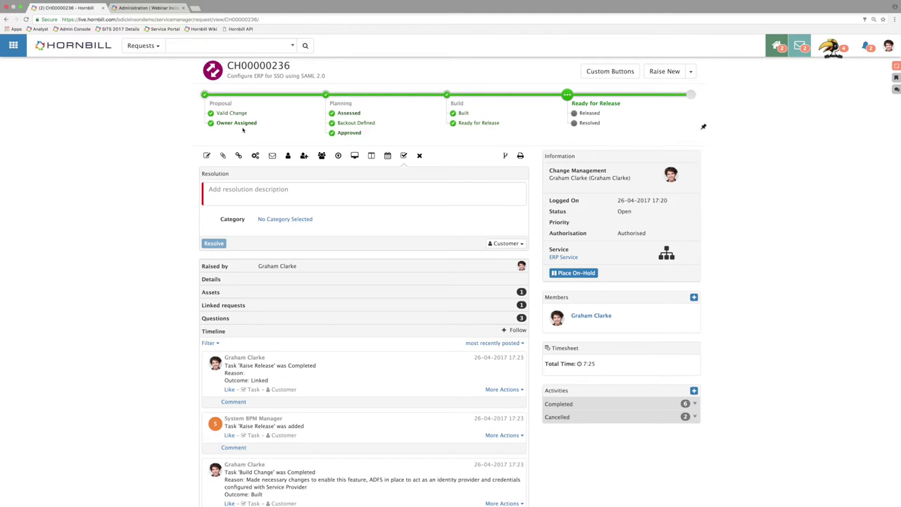
pyautogui.moveTo(264, 126); pyautogui.dragTo(219, 114)
pyautogui.click(133, 7)
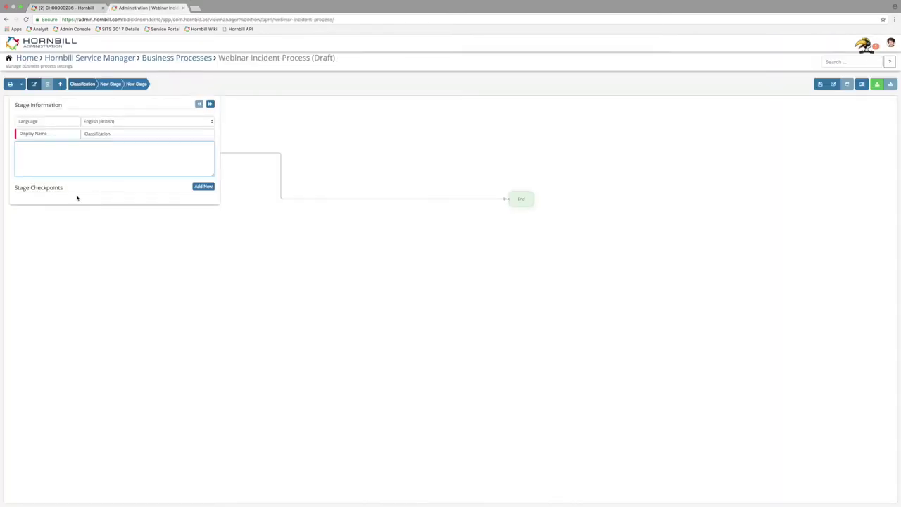
pyautogui.click(204, 187)
pyautogui.click(57, 204)
pyautogui.click(50, 211)
pyautogui.press('Tab')
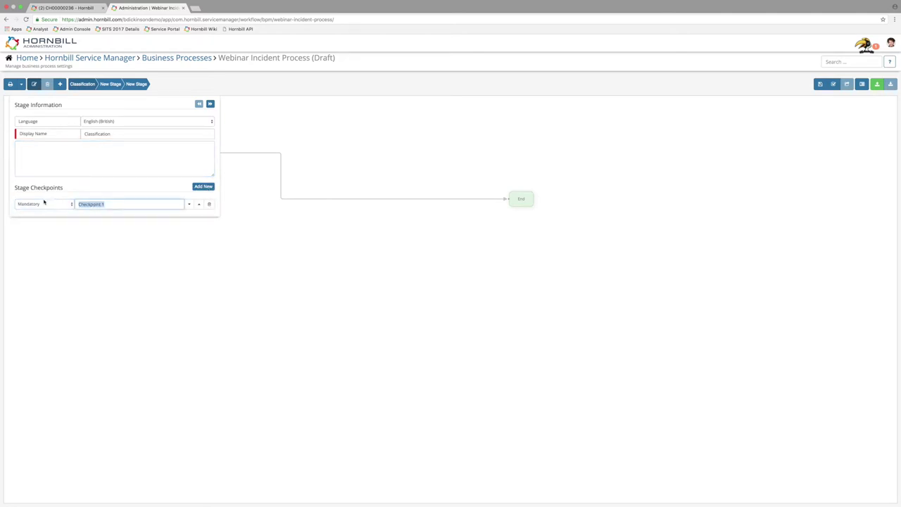
pyautogui.write('Email to')
pyautogui.write(' Custom')
pyautogui.write(' Sent')
# - Add a second mandatory checkpoint named "Incident Owner Assigned" to the Classification stage
pyautogui.click(203, 187)
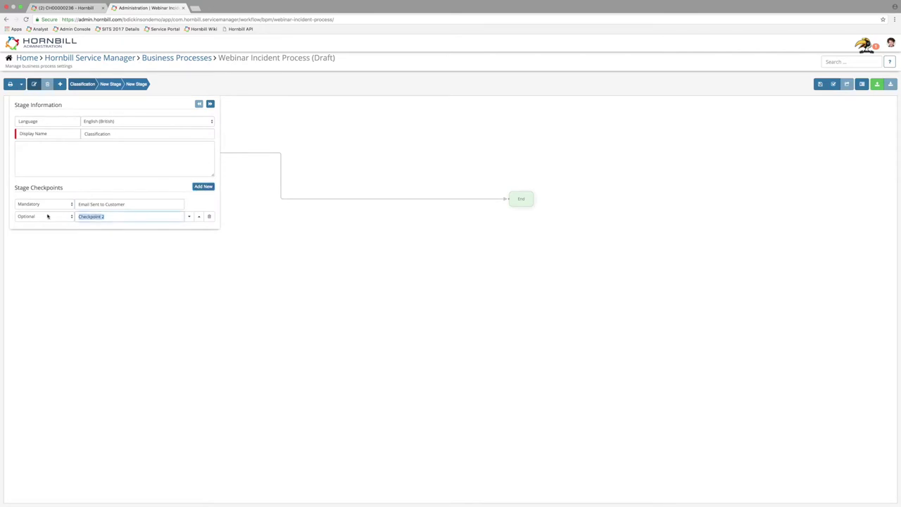
pyautogui.write('Incident Owner Assigned')
pyautogui.click(51, 218)
pyautogui.click(40, 225)
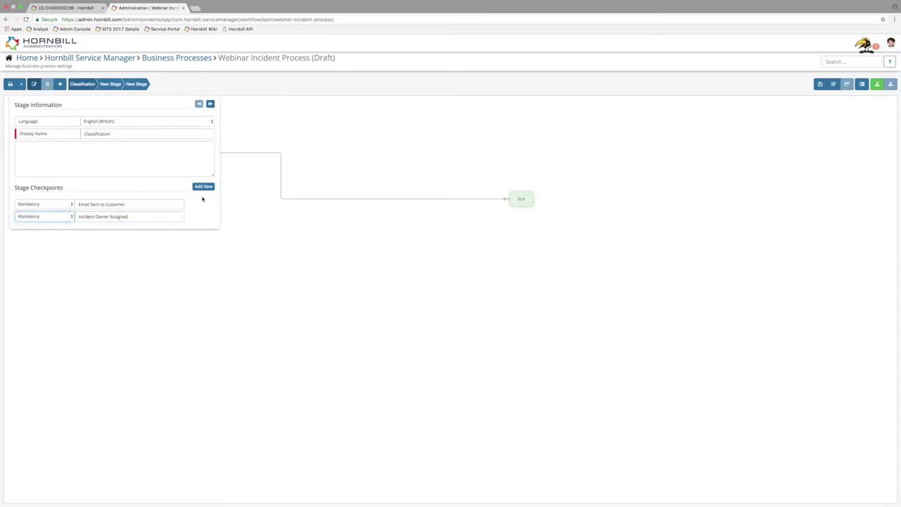
# - Add a third mandatory checkpoint named "Incident Prioritised" to the Classification stage and move its End node slightly up
pyautogui.click(204, 187)
pyautogui.click(34, 229)
pyautogui.click(40, 238)
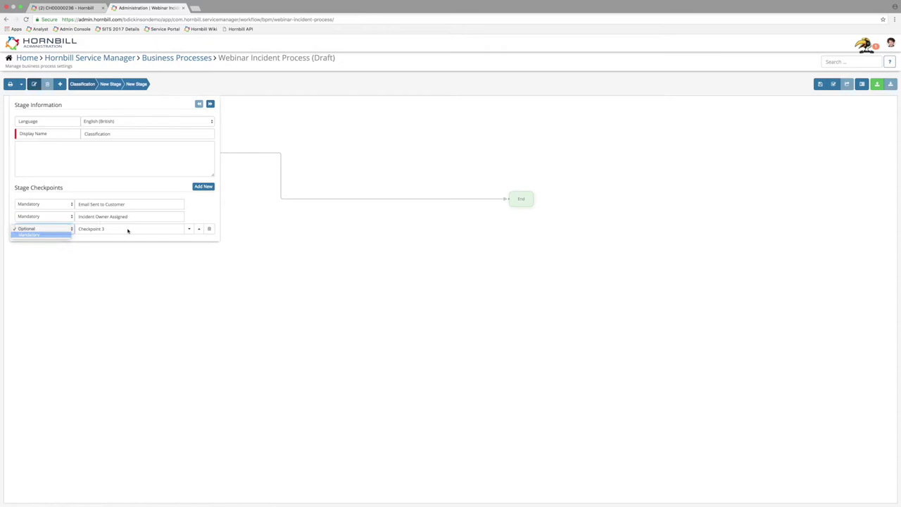
pyautogui.tripleClick(130, 229)
pyautogui.write('Incid')
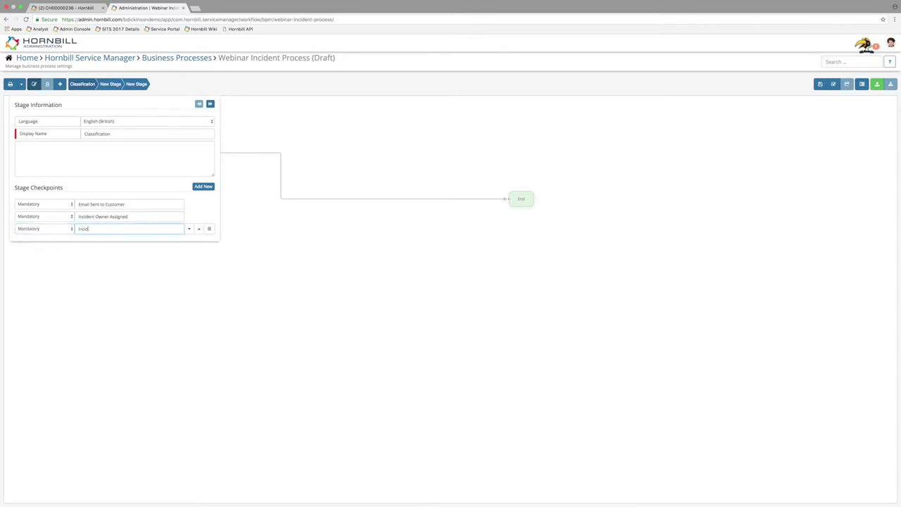
pyautogui.write('ent Prioritised')
pyautogui.click(136, 216)
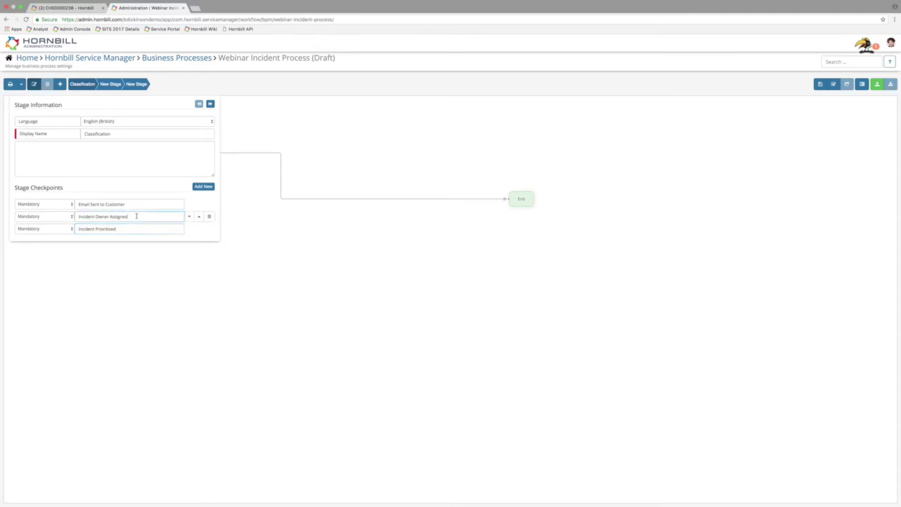
pyautogui.click(140, 228)
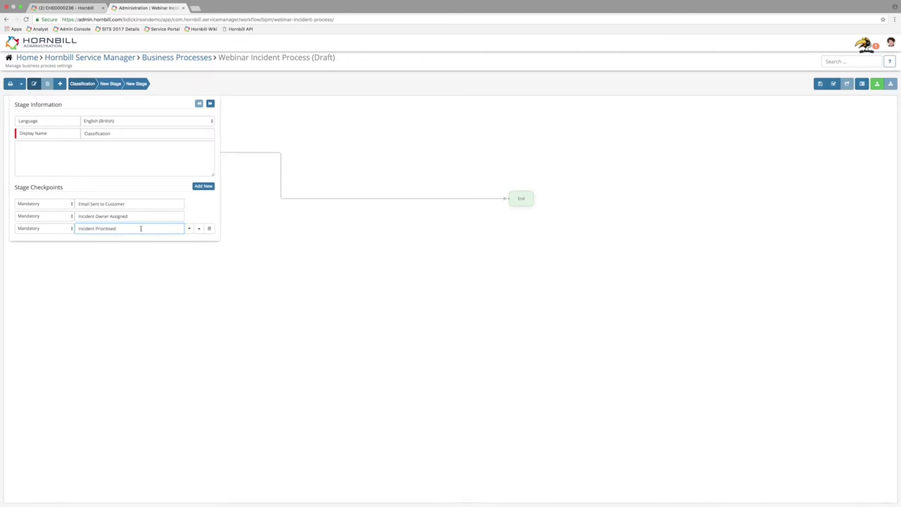
pyautogui.click(171, 277)
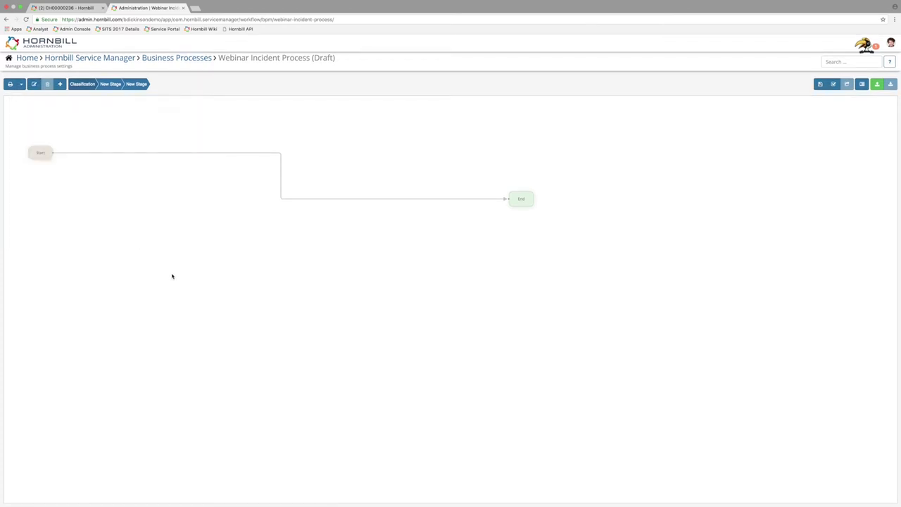
pyautogui.moveTo(535, 187); pyautogui.dragTo(529, 155)
# - Rename the second stage as "Investigation"
pyautogui.click(113, 85)
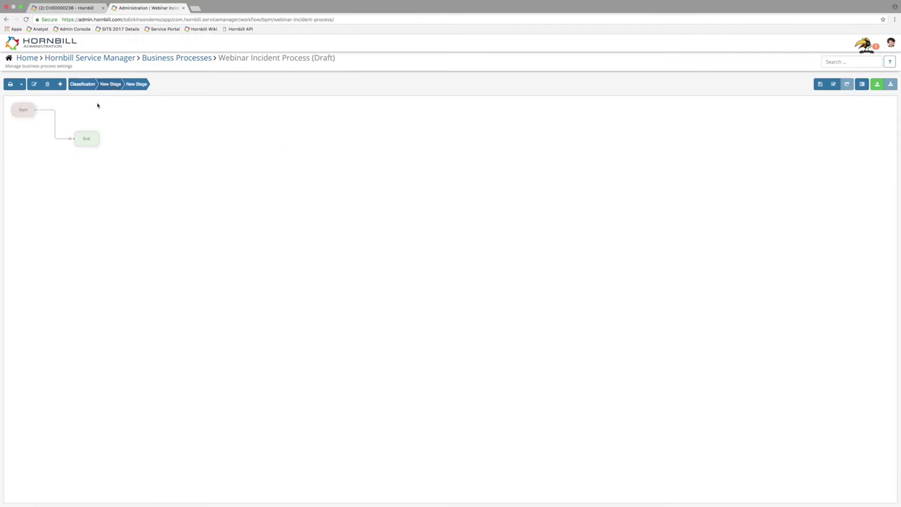
pyautogui.click(34, 84)
pyautogui.click(62, 131)
pyautogui.write('In')
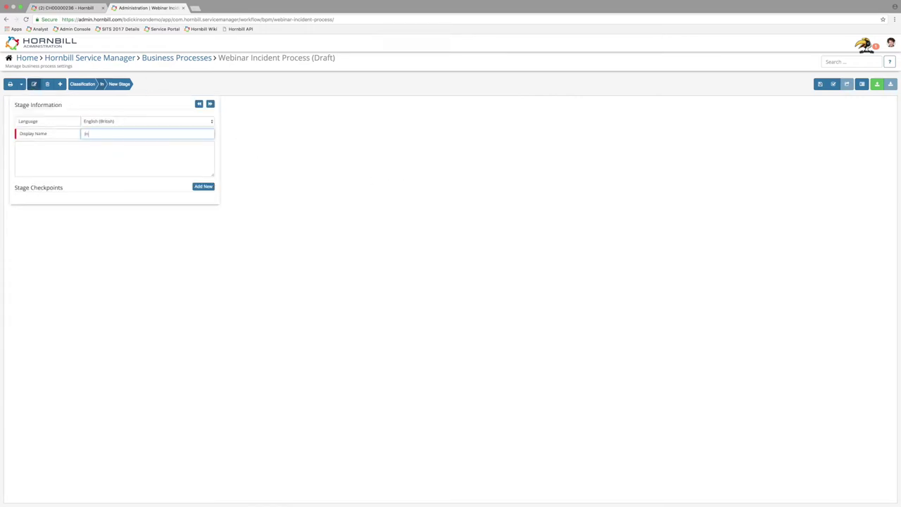
pyautogui.write('vestigation')
pyautogui.press('Tab')
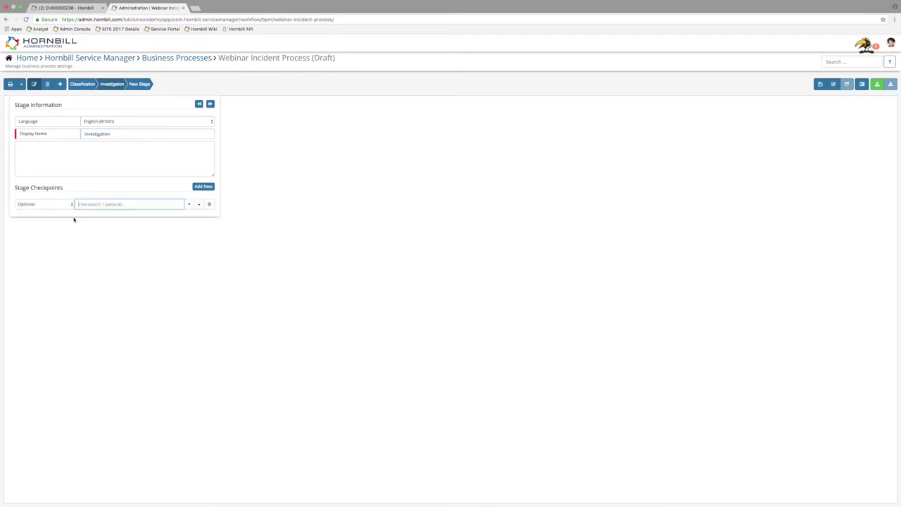
# - Add a mandatory checkpoint named "Incident Resolved" to the Investigation stage
pyautogui.click(53, 207)
pyautogui.click(49, 211)
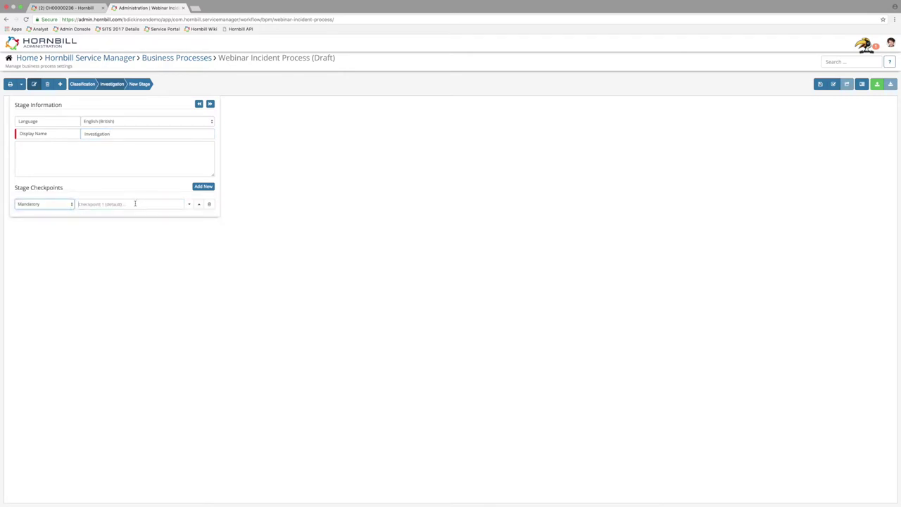
pyautogui.click(136, 203)
pyautogui.write('Incident Resolved')
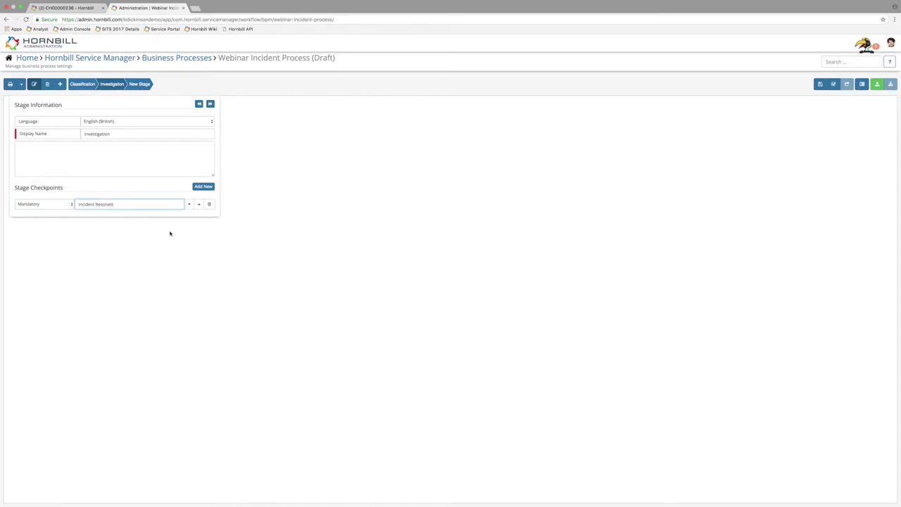
# - Rename the third stage as "Resolution and Closure"
pyautogui.click(134, 85)
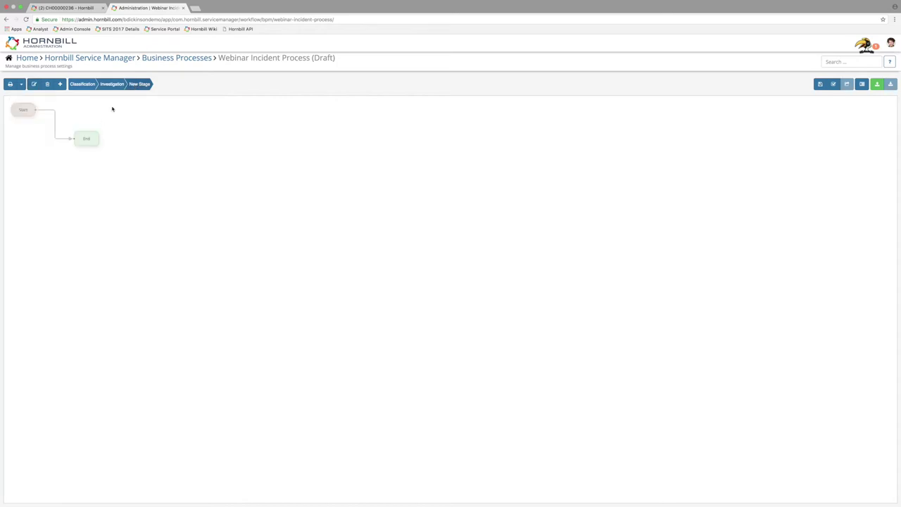
pyautogui.click(36, 85)
pyautogui.tripleClick(116, 133)
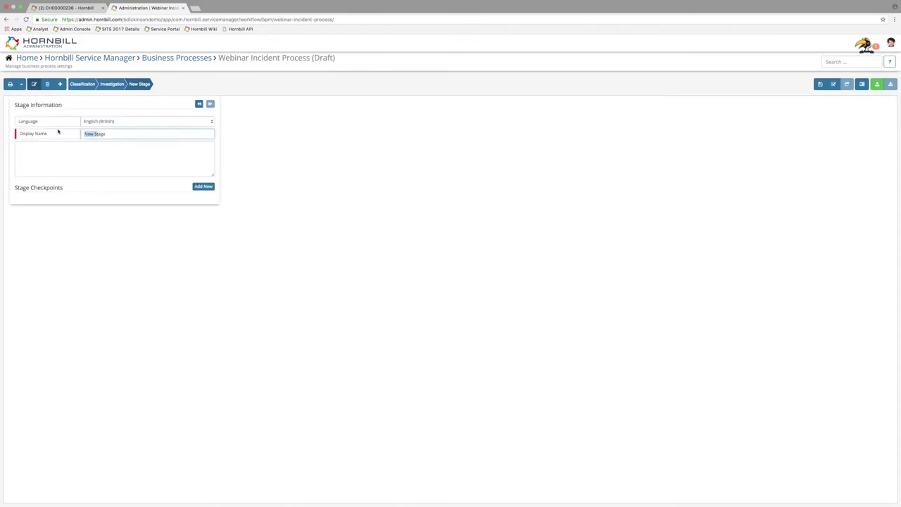
pyautogui.write('Resolution and Closure')
# - Add an optional checkpoint "Incident Review Complete" and a mandatory checkpoint "Process Complete" to the Resolution and Closure stage
pyautogui.click(204, 187)
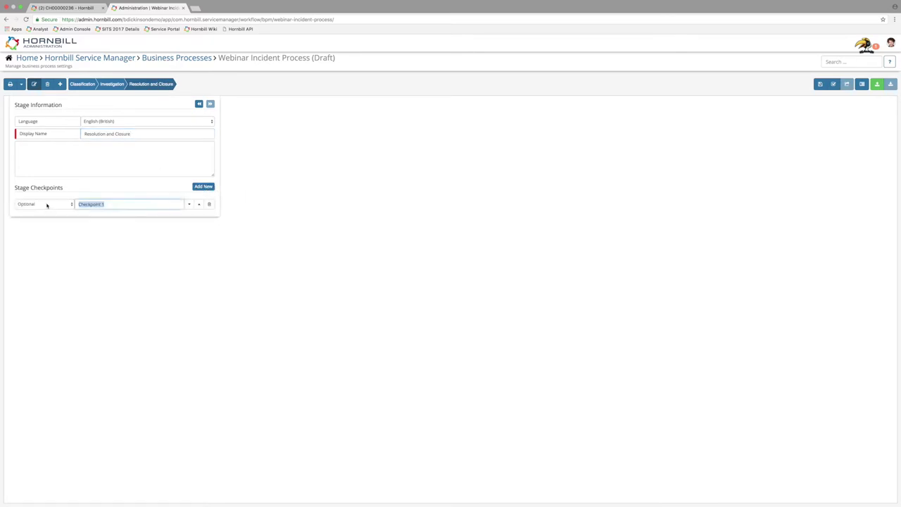
pyautogui.write('Incident Review Complete')
pyautogui.click(204, 186)
pyautogui.write('Process Comple')
pyautogui.click(48, 218)
pyautogui.click(42, 225)
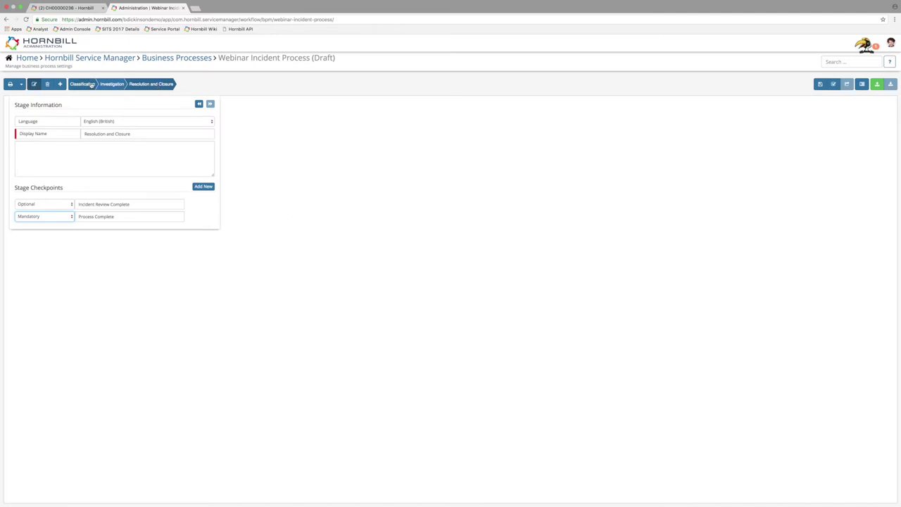
# - Review the Classification stage's checkpoints and compare them with the progress stages of the open change request
pyautogui.click(92, 85)
pyautogui.click(34, 84)
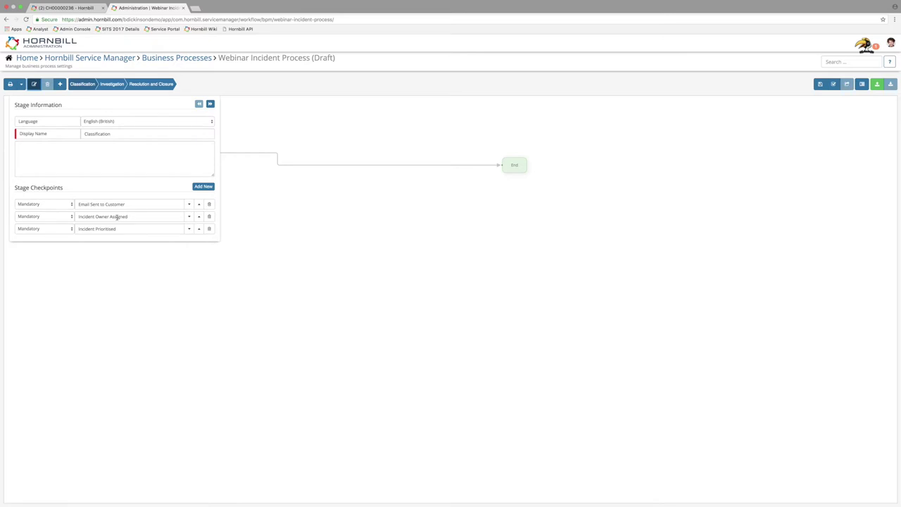
pyautogui.click(80, 9)
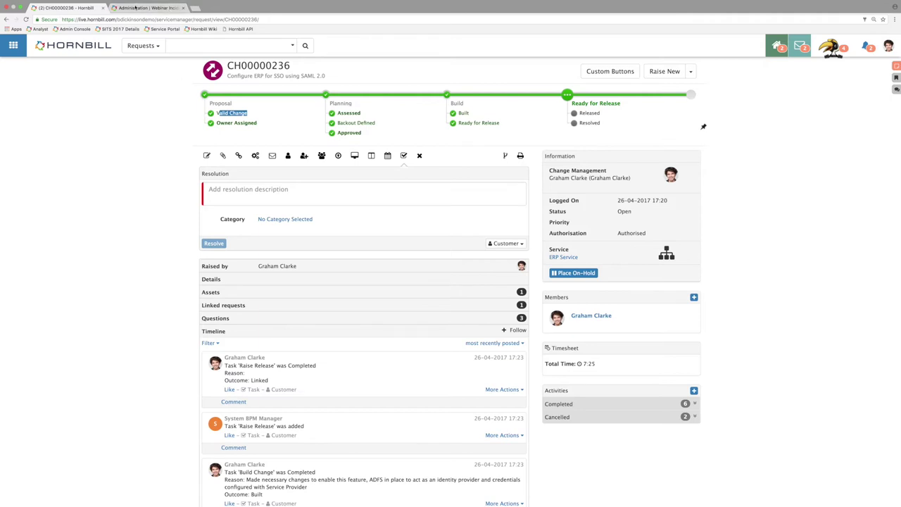
pyautogui.click(146, 8)
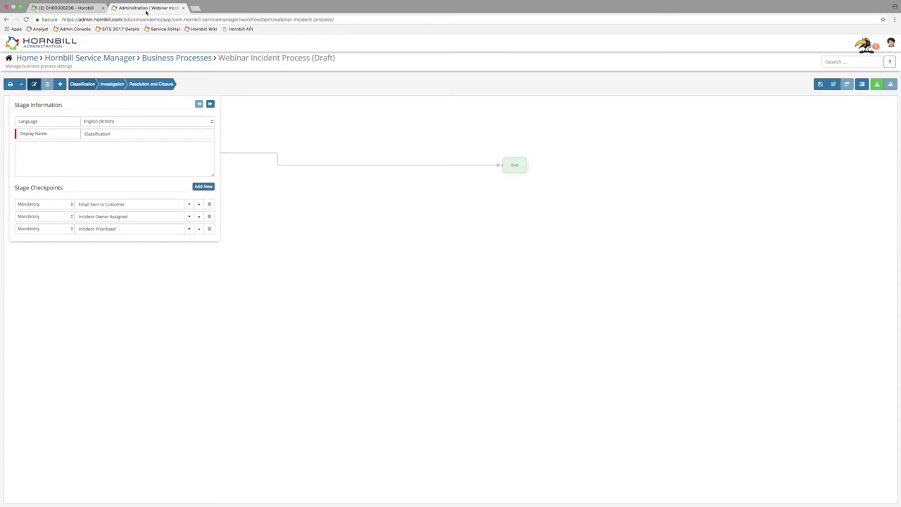
# - Delete the connector between the Start and End nodes of the Classification stage, and remove the End node
pyautogui.moveTo(516, 170); pyautogui.dragTo(503, 173)
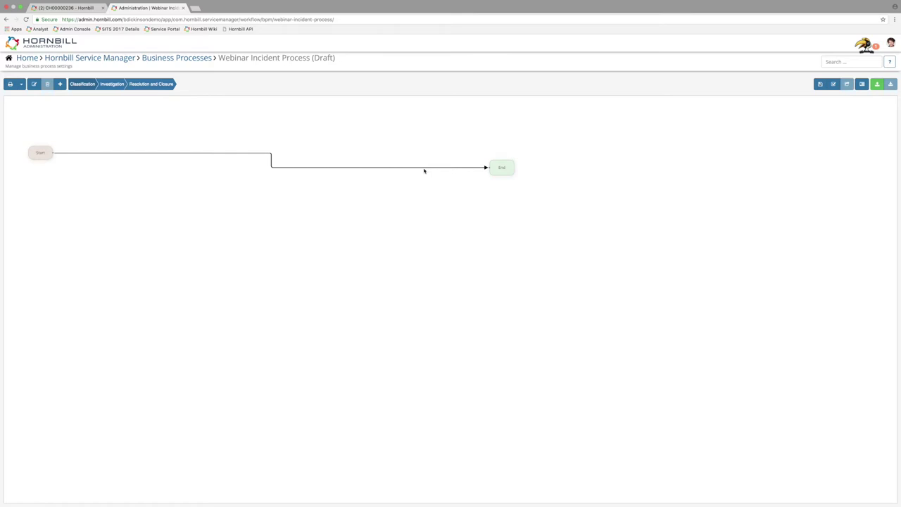
pyautogui.press('Delete')
pyautogui.moveTo(504, 170)
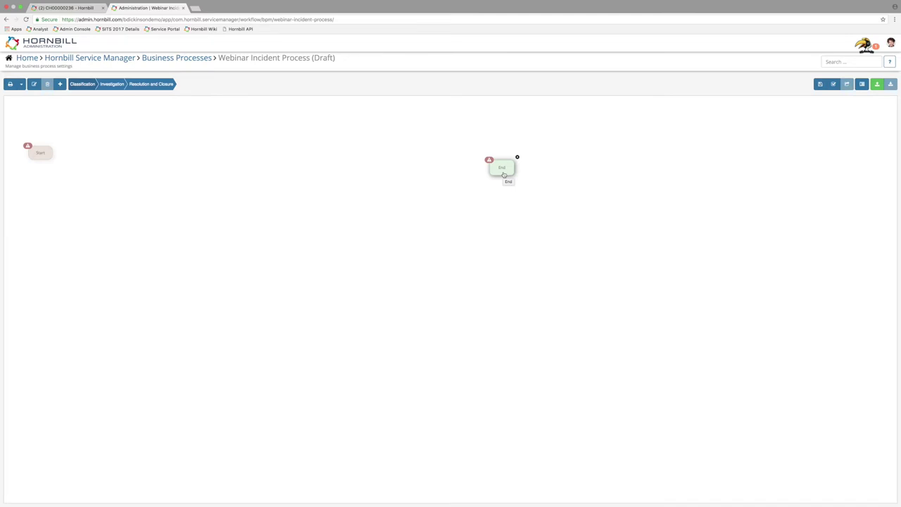
pyautogui.click(517, 158)
# - Add an Automated Task node connected from the Start node and align it directly beside Start
pyautogui.moveTo(36, 155)
pyautogui.moveTo(60, 154); pyautogui.dragTo(119, 210)
pyautogui.moveTo(119, 209); pyautogui.dragTo(119, 210)
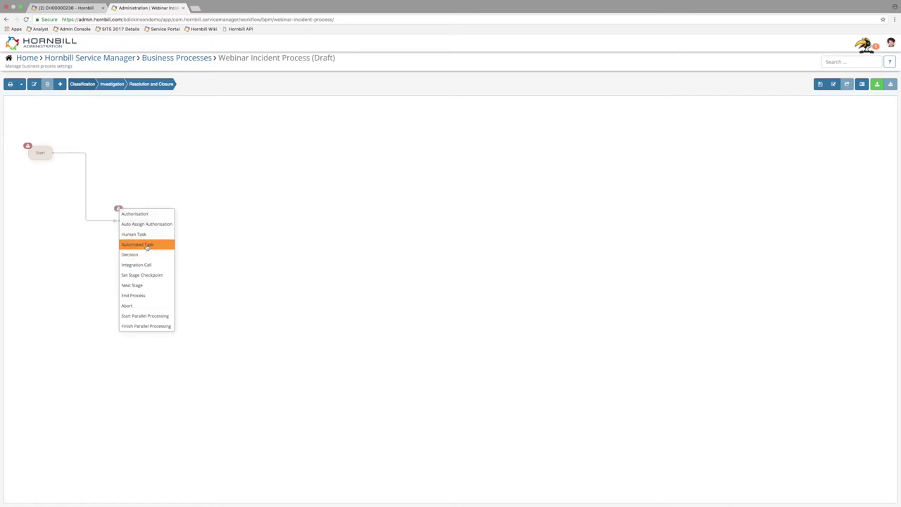
pyautogui.click(146, 247)
pyautogui.moveTo(139, 220); pyautogui.dragTo(103, 160)
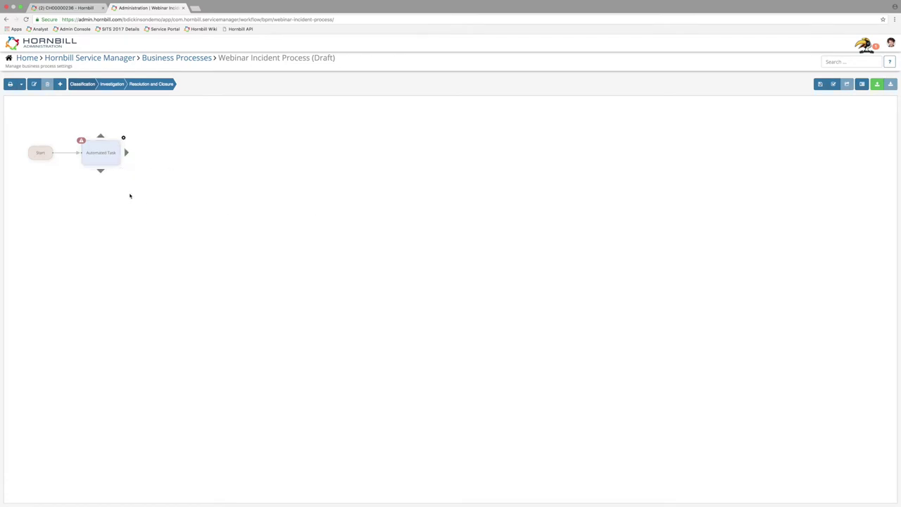
# - Set the automated task's display name to "Assign to 1st Line Support"
pyautogui.click(124, 139)
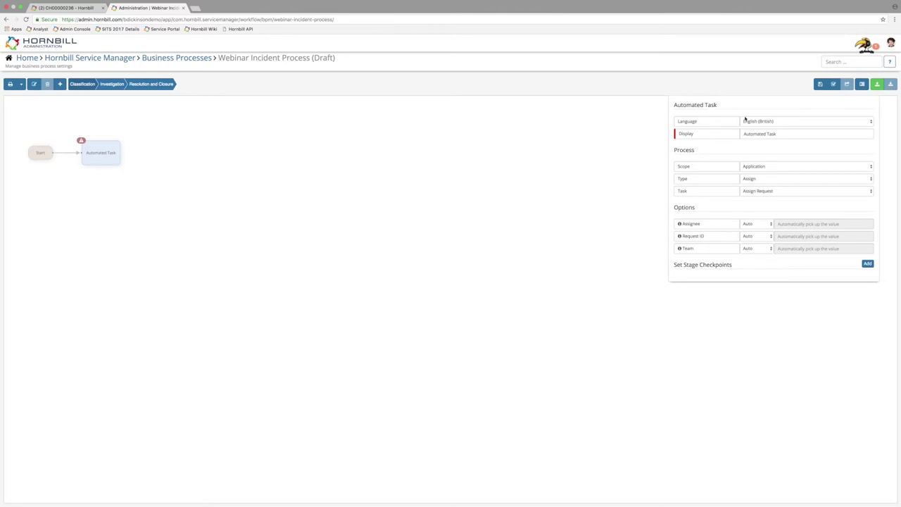
pyautogui.tripleClick(799, 133)
pyautogui.press('BackSpace')
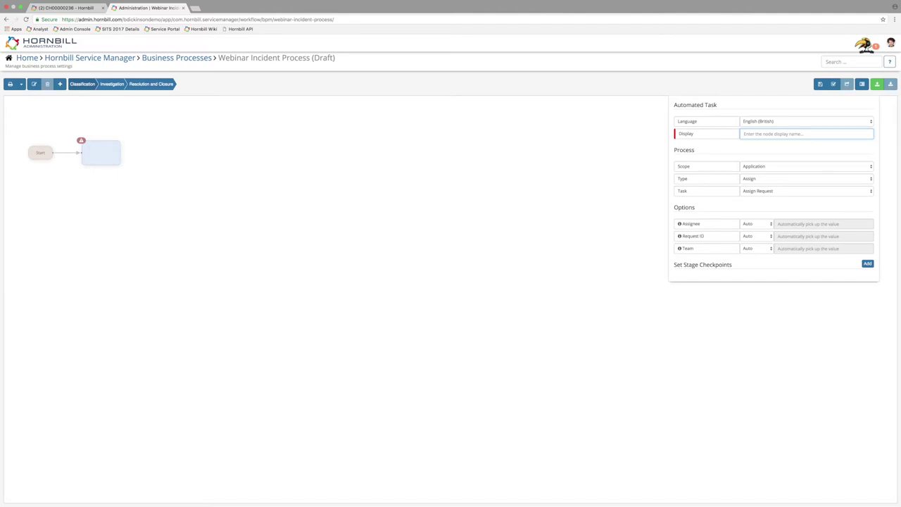
pyautogui.write('Assign to 1st Line Support')
pyautogui.moveTo(110, 148)
# - Configure the automated task's process with scope Entity, entity Requests, type Assignment and task Assign to Team
pyautogui.click(776, 170)
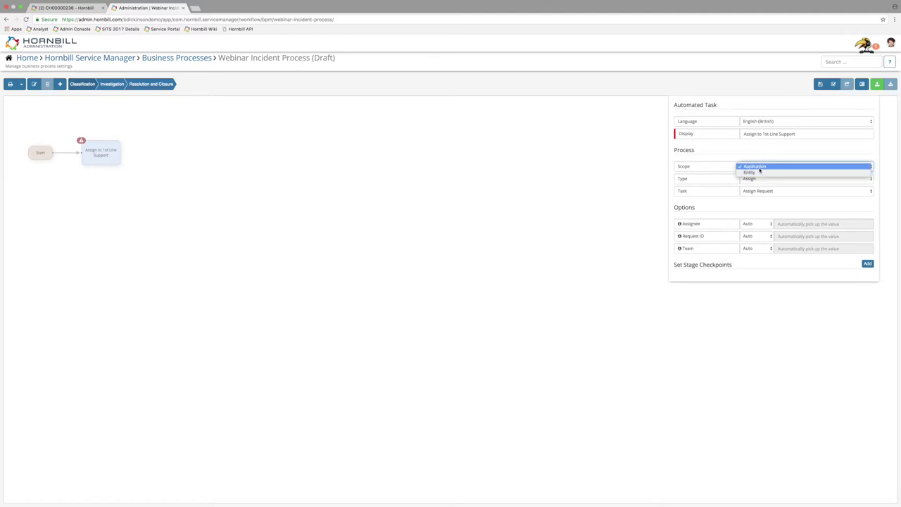
pyautogui.click(758, 173)
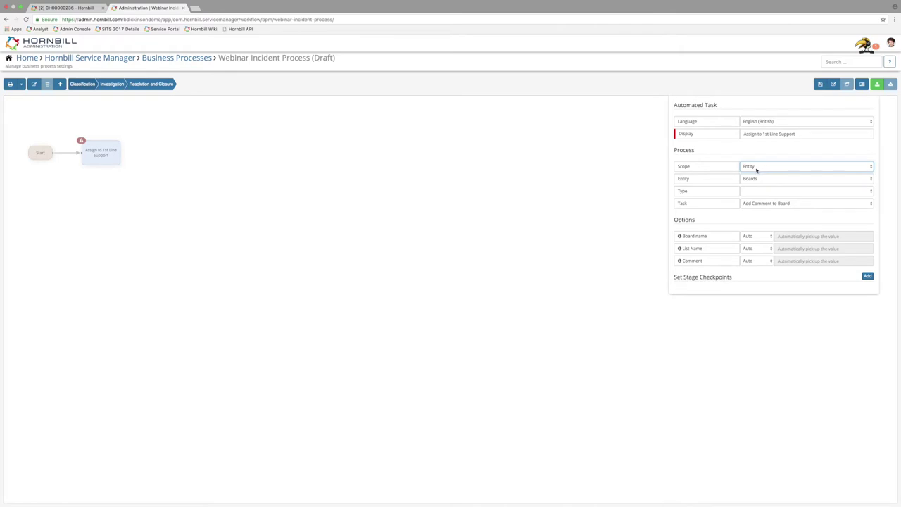
pyautogui.click(759, 178)
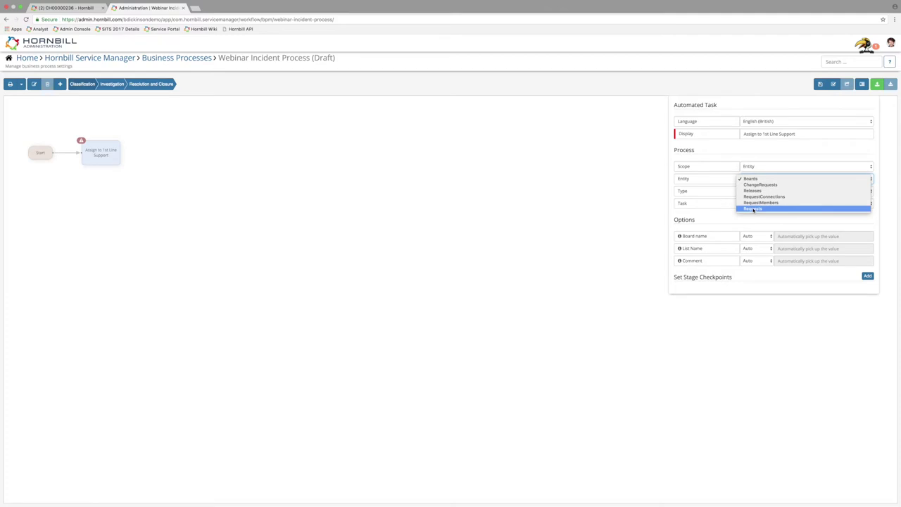
pyautogui.click(754, 209)
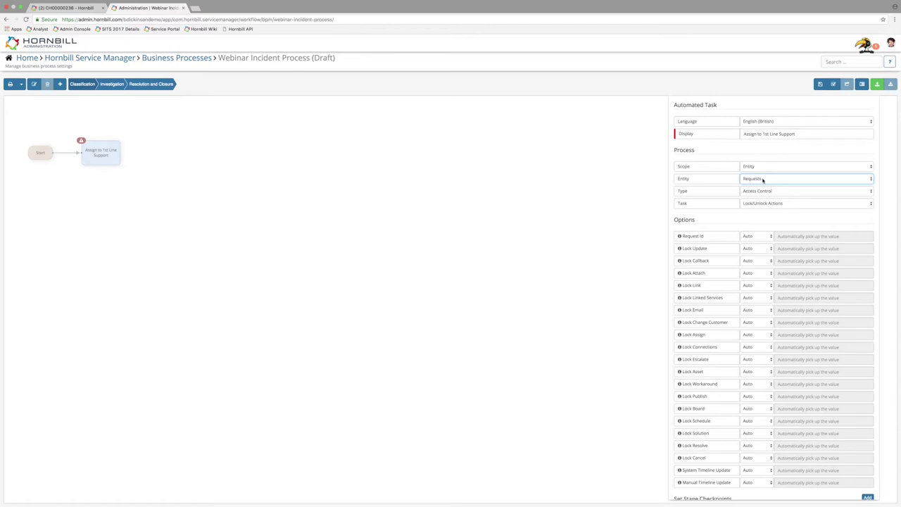
pyautogui.click(782, 191)
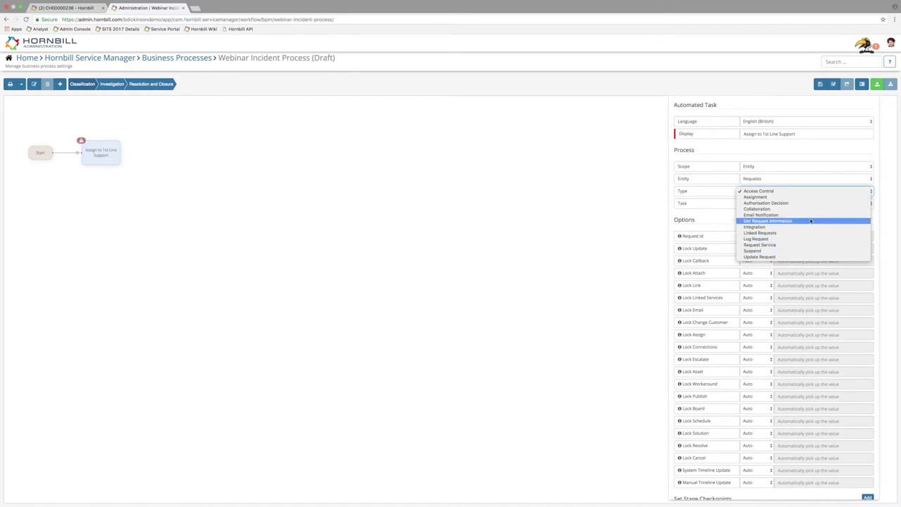
pyautogui.click(776, 198)
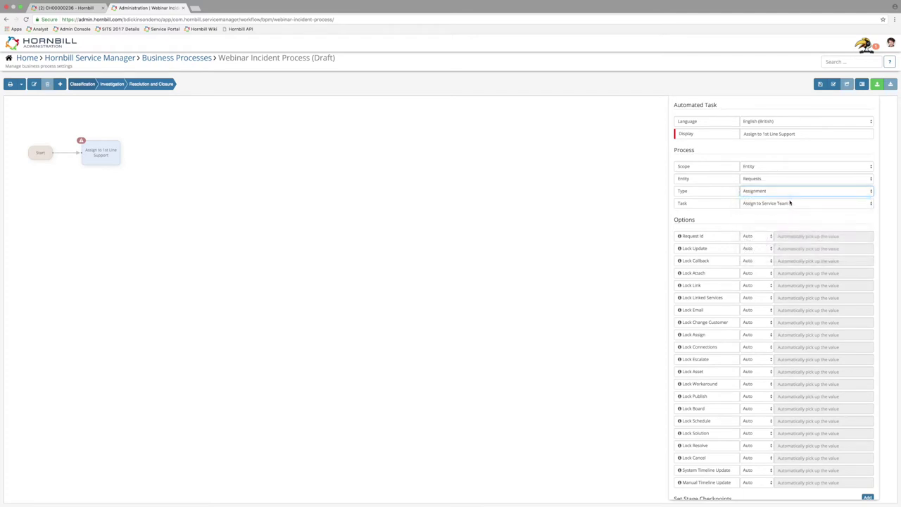
pyautogui.click(778, 205)
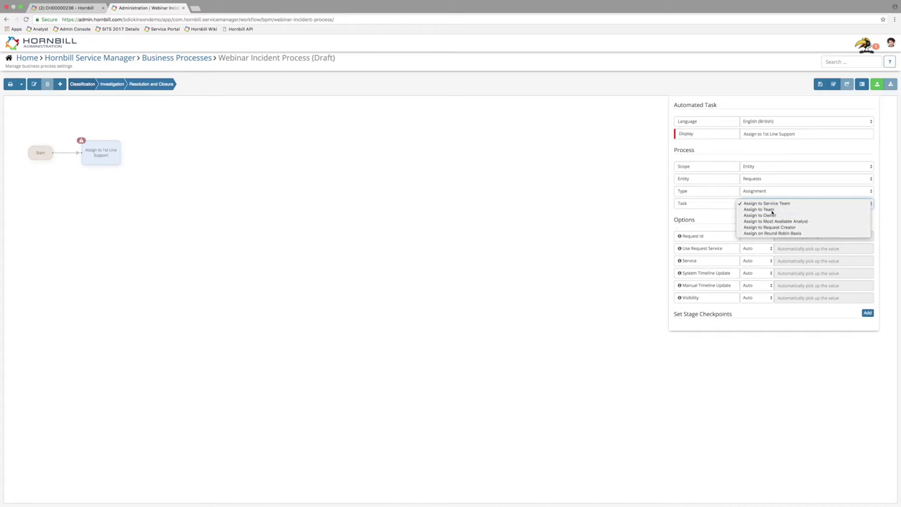
pyautogui.click(772, 210)
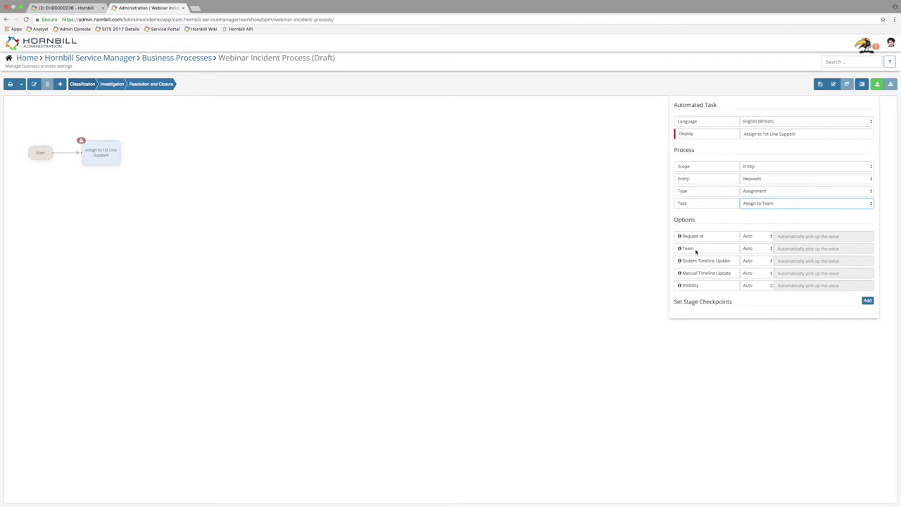
# - Switch the task's Team option to Manual and choose 1st Line Support as the team
pyautogui.click(753, 250)
pyautogui.click(759, 255)
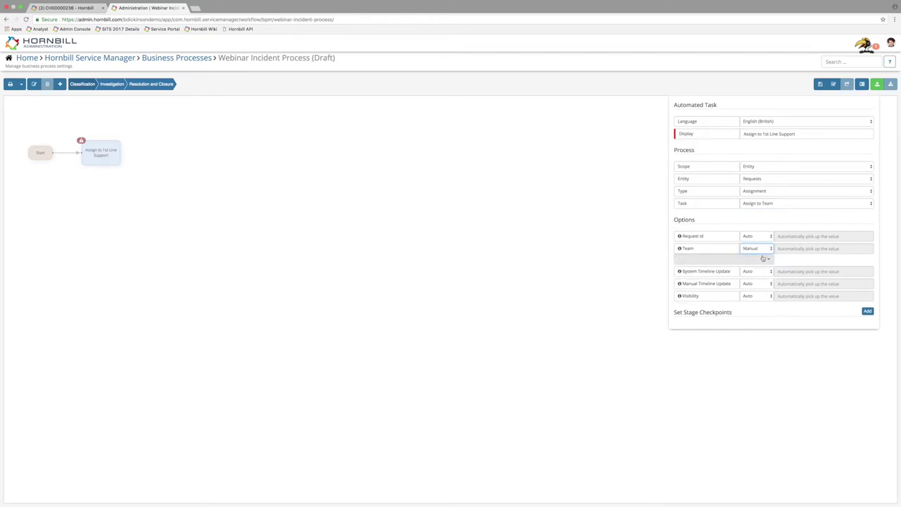
pyautogui.click(792, 249)
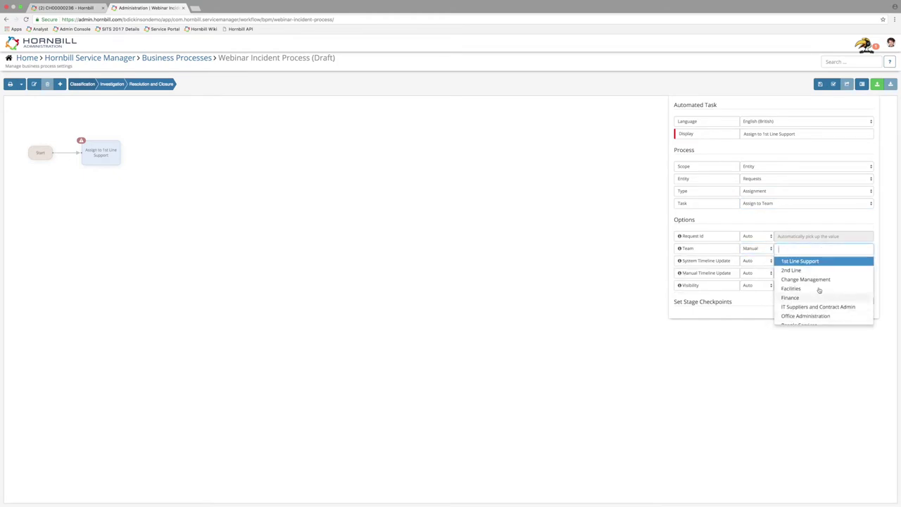
pyautogui.click(821, 265)
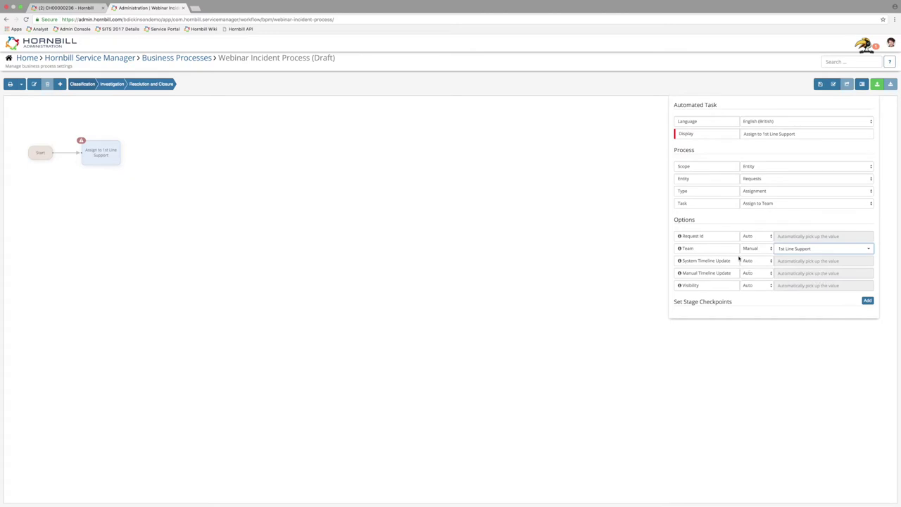
# - Check the timeline of the open change request, and set the assignment task's System Timeline Update option manually to Yes
pyautogui.click(66, 8)
pyautogui.scroll(-1, 202, 292)
pyautogui.scroll(-3, 202, 291)
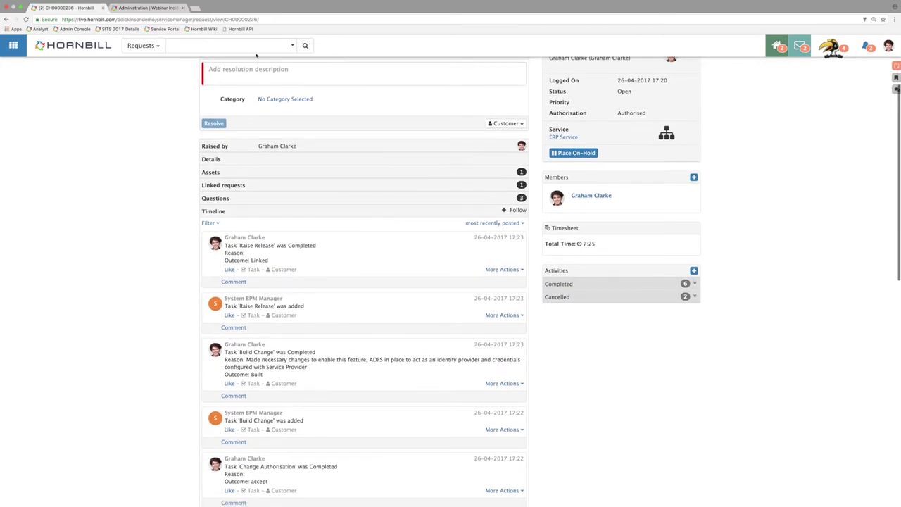
pyautogui.click(148, 8)
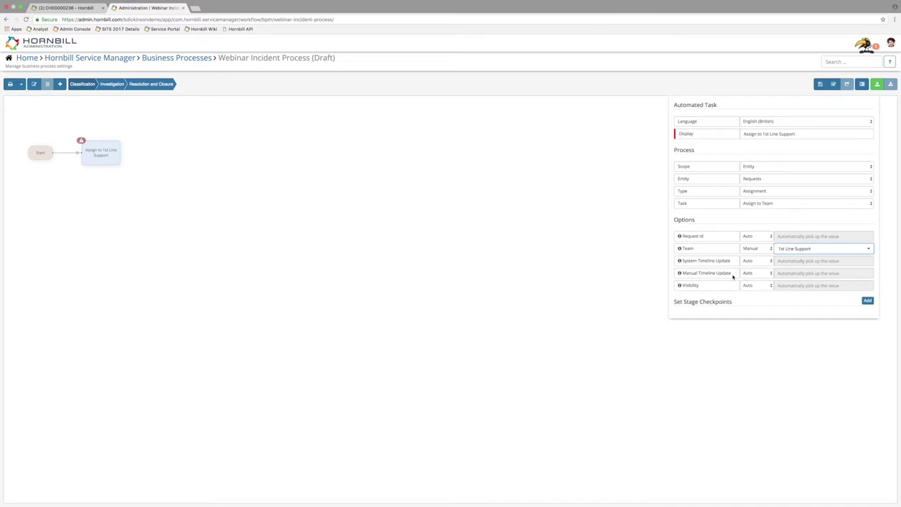
pyautogui.click(762, 264)
pyautogui.click(752, 268)
pyautogui.click(803, 261)
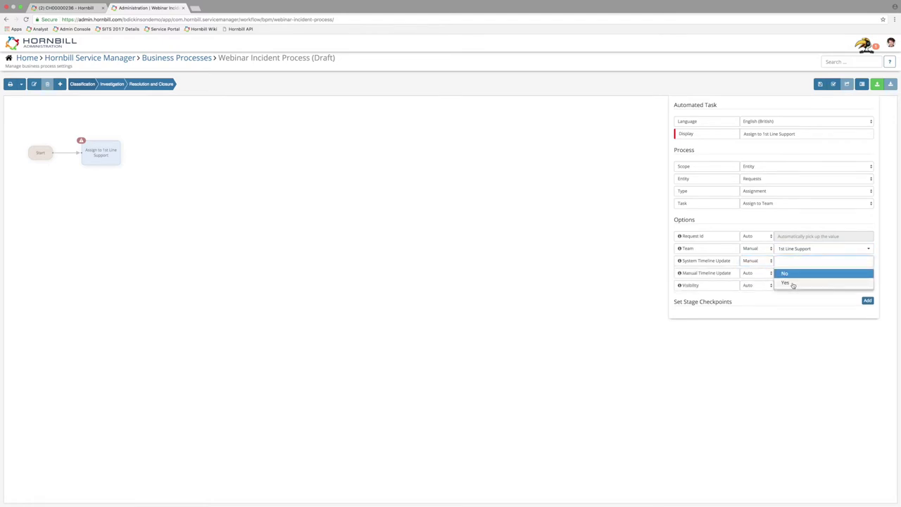
pyautogui.click(796, 282)
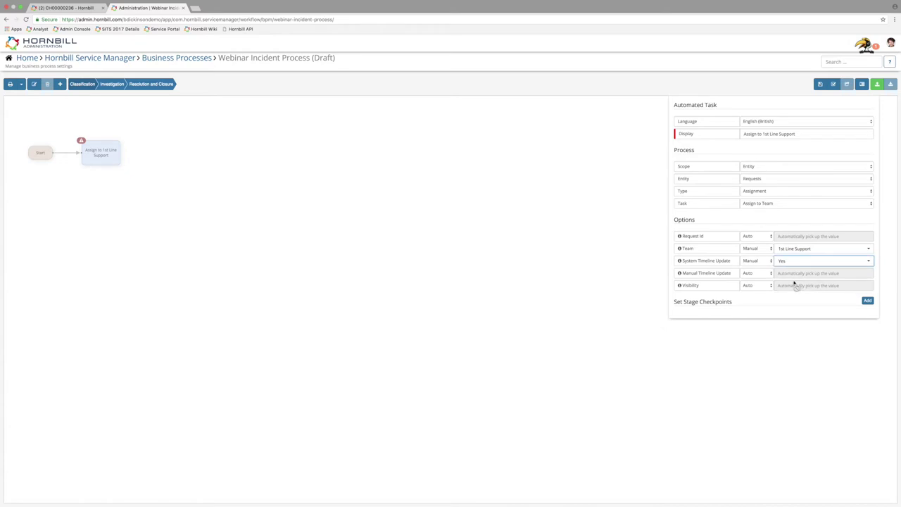
pyautogui.click(178, 257)
# - Add a second Automated Task node connected from the "Assign to 1st Line Support" node and placed beside it
pyautogui.moveTo(106, 152)
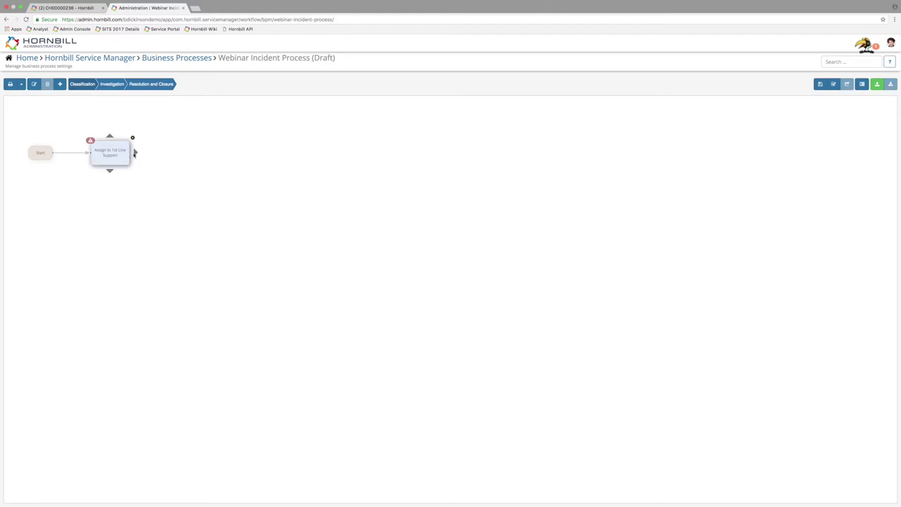
pyautogui.moveTo(136, 152); pyautogui.dragTo(170, 155)
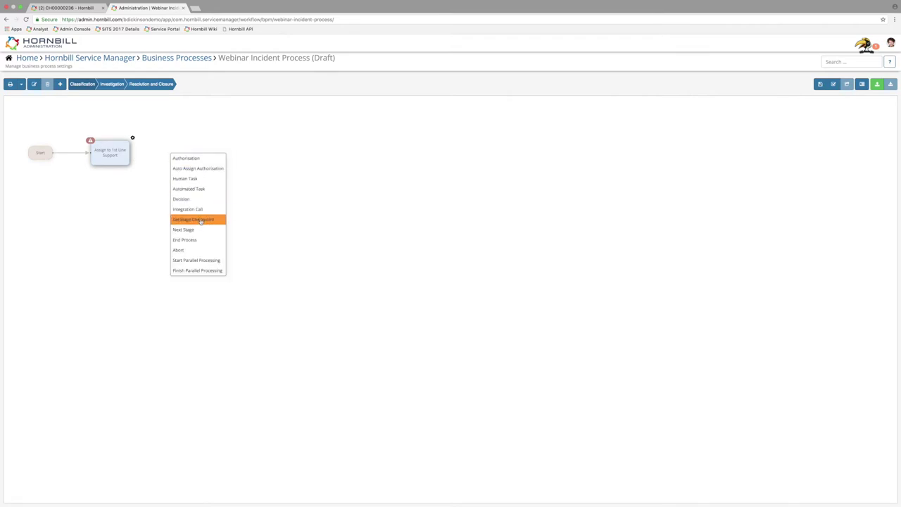
pyautogui.click(203, 191)
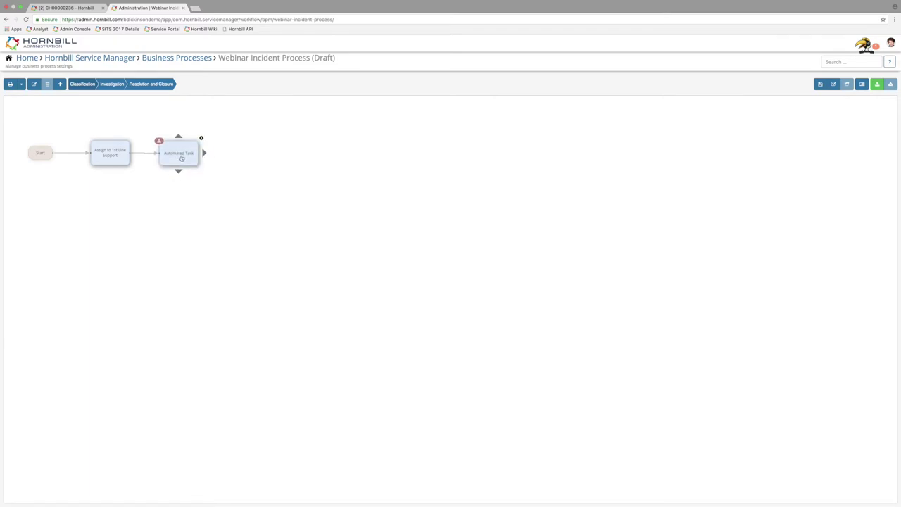
# - Set the new automated task's display name to "Send Email to Customer"
pyautogui.click(195, 144)
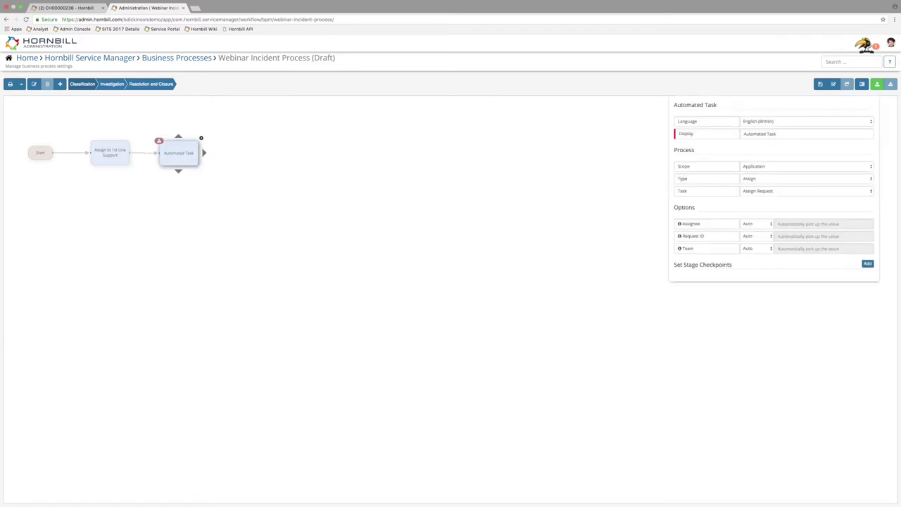
pyautogui.click(701, 139)
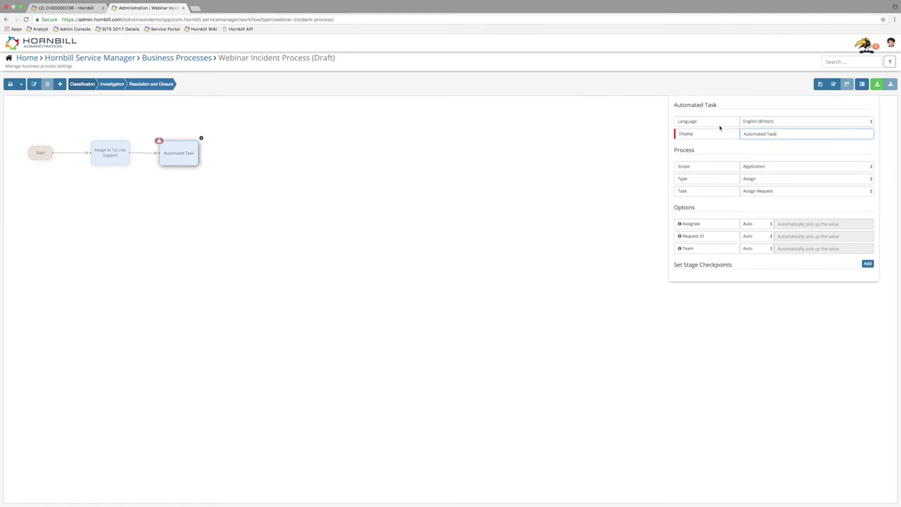
pyautogui.click(745, 132)
pyautogui.moveTo(785, 130); pyautogui.dragTo(733, 133)
pyautogui.write('Send Email to Customer')
# - Configure the email task's process with scope Entity, entity Requests, type Email Notification and task Email Customer
pyautogui.click(774, 165)
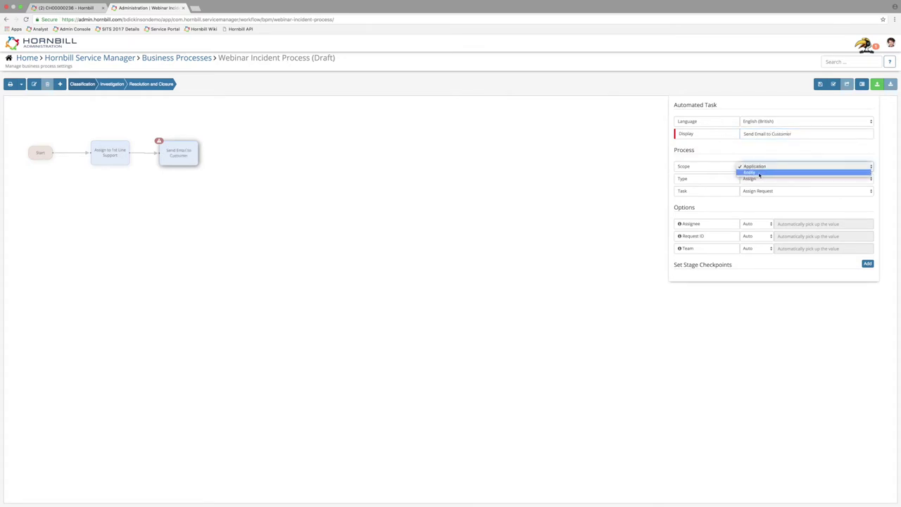
pyautogui.click(766, 173)
pyautogui.click(761, 179)
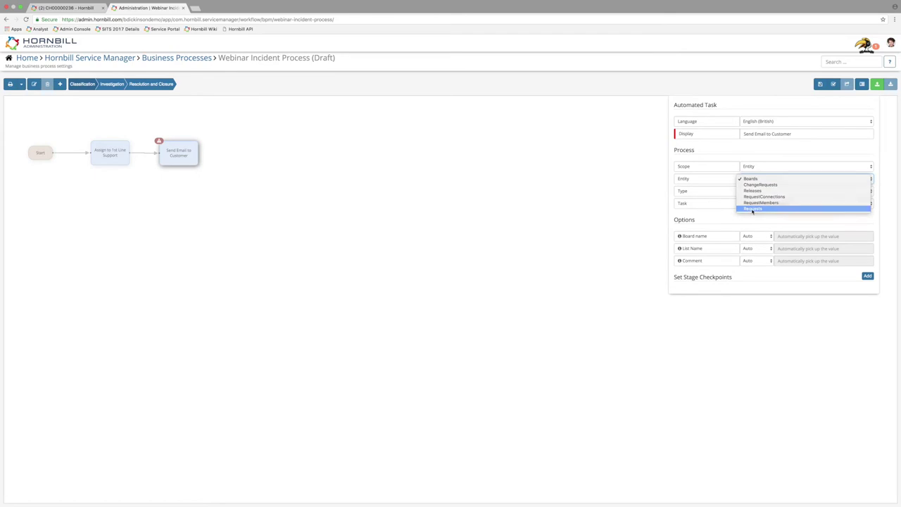
pyautogui.click(753, 209)
pyautogui.click(764, 192)
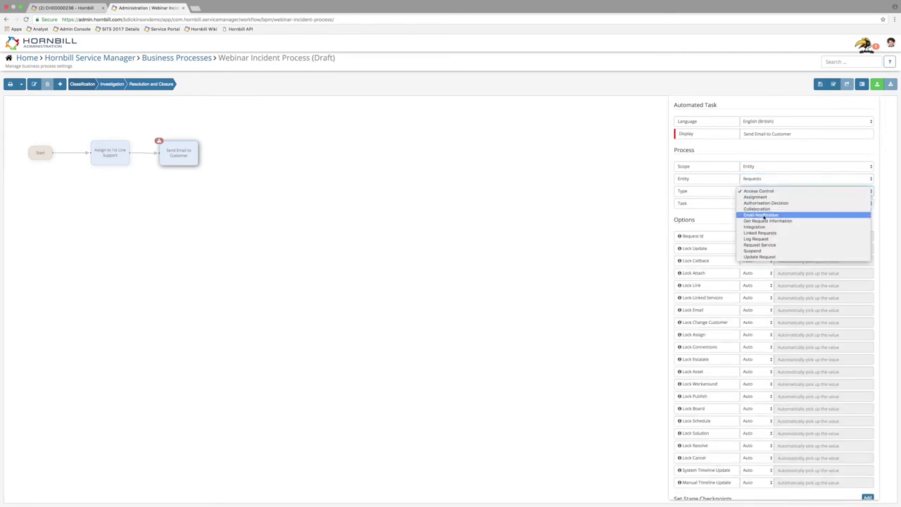
pyautogui.click(764, 216)
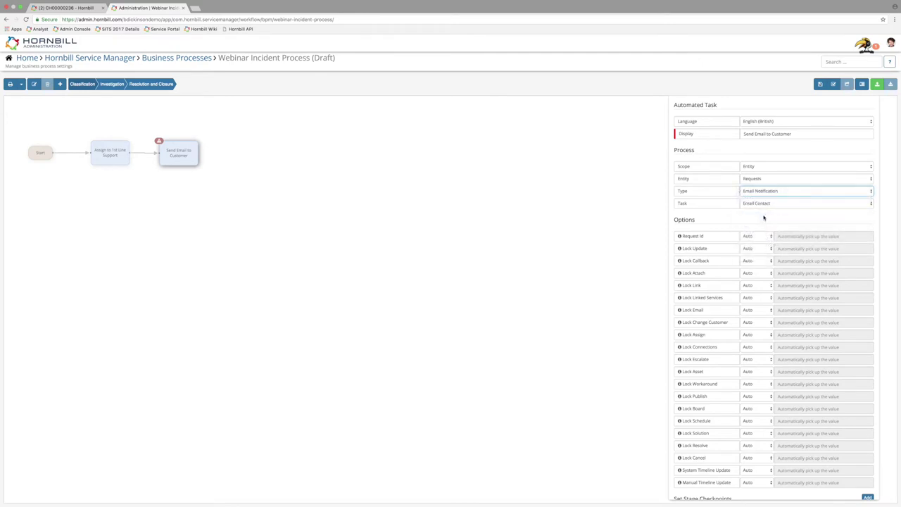
pyautogui.click(778, 204)
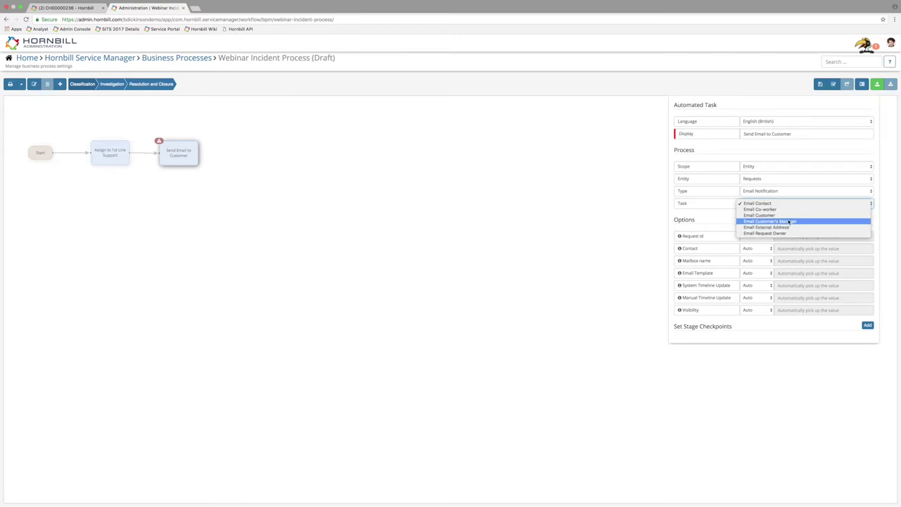
pyautogui.click(788, 217)
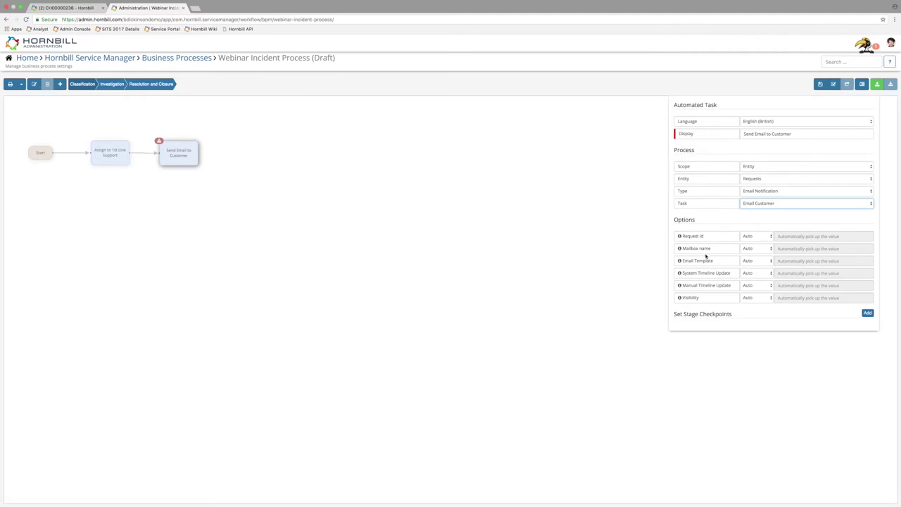
# - Set the email task's Mailbox name manually to ServiceDesk, and switch its Email Template option to Manual
pyautogui.click(755, 250)
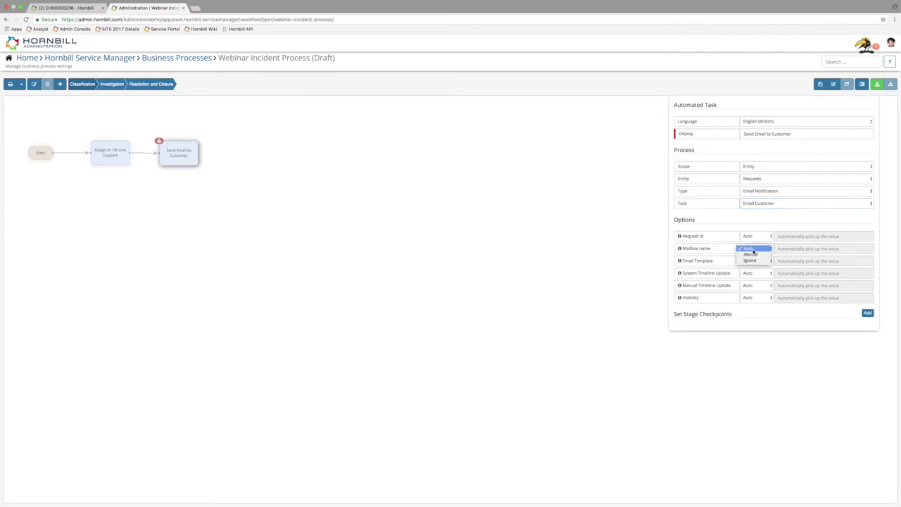
pyautogui.click(754, 254)
pyautogui.click(814, 248)
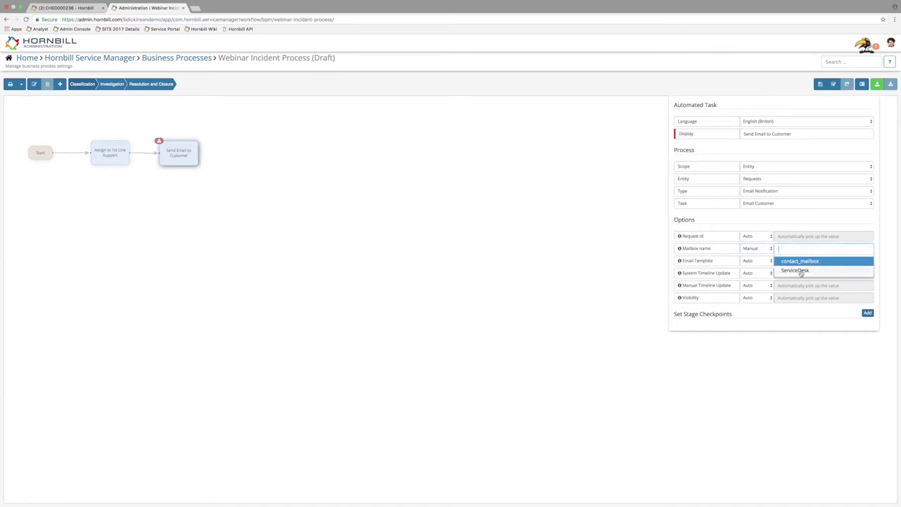
pyautogui.click(796, 270)
pyautogui.click(757, 262)
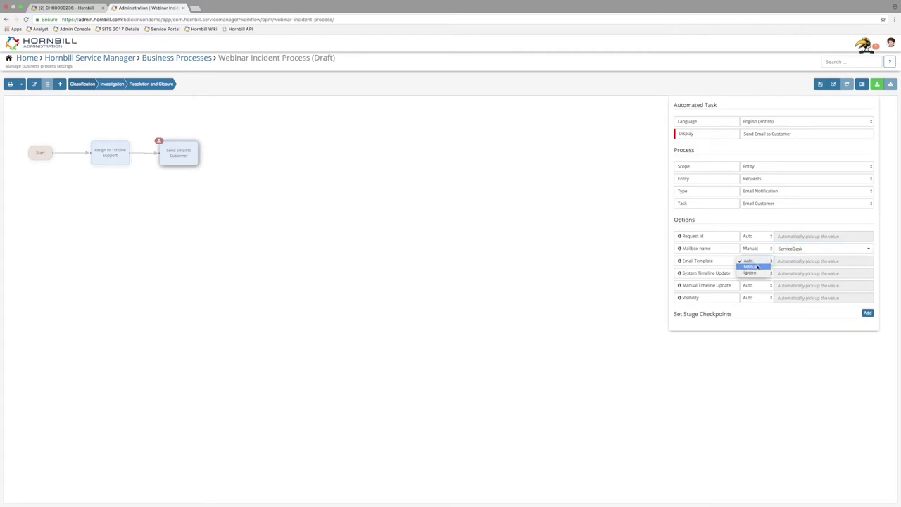
pyautogui.click(758, 267)
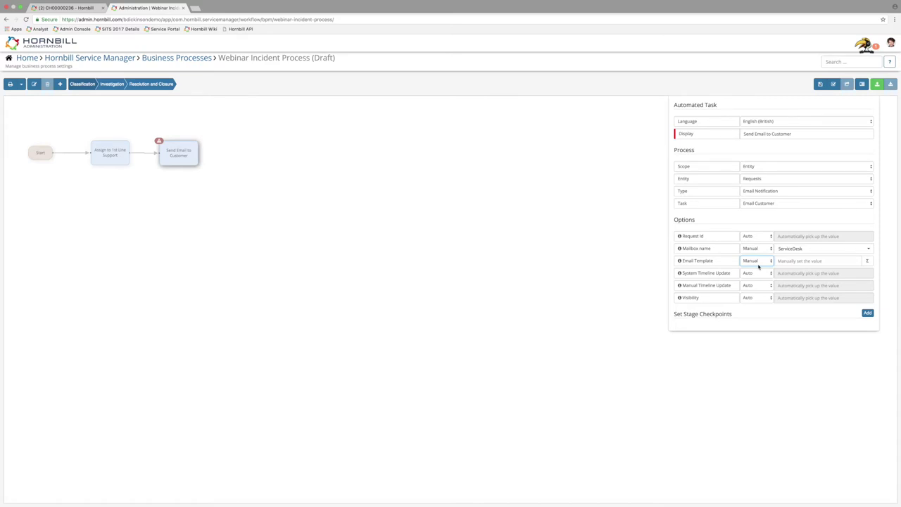
# - Open the system Email settings in a duplicate of the process page, ignoring the unsaved modifications in that copy
pyautogui.rightClick(133, 10)
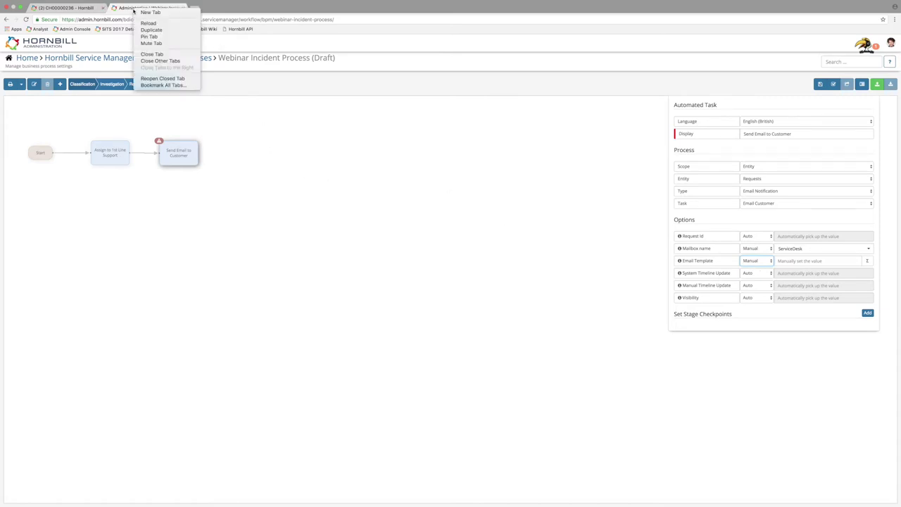
pyautogui.click(150, 30)
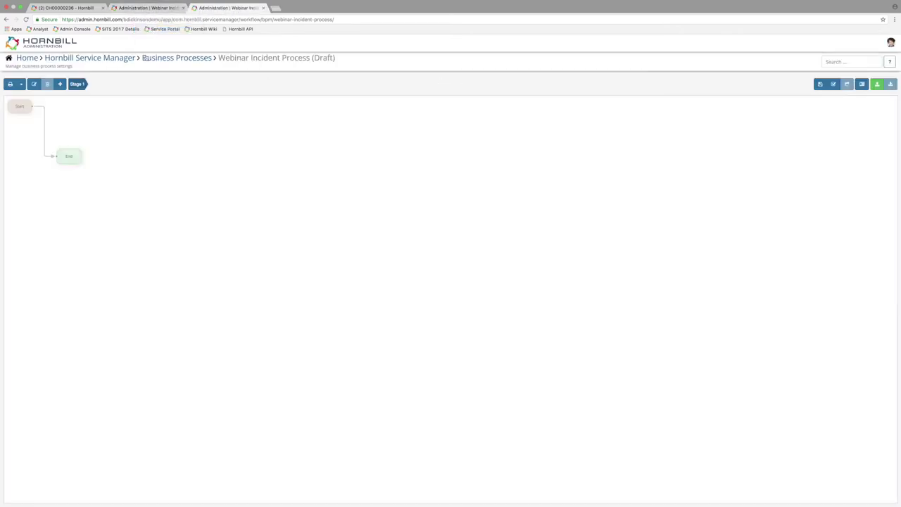
pyautogui.click(48, 61)
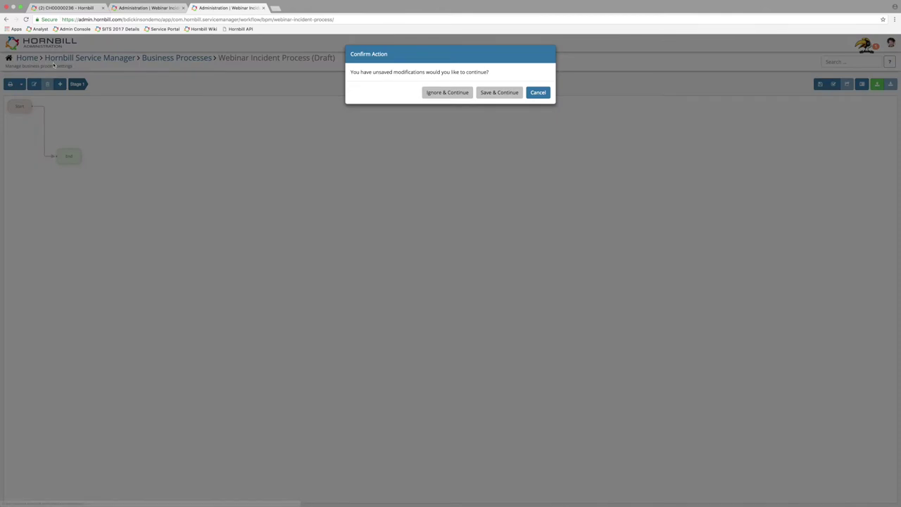
pyautogui.click(426, 94)
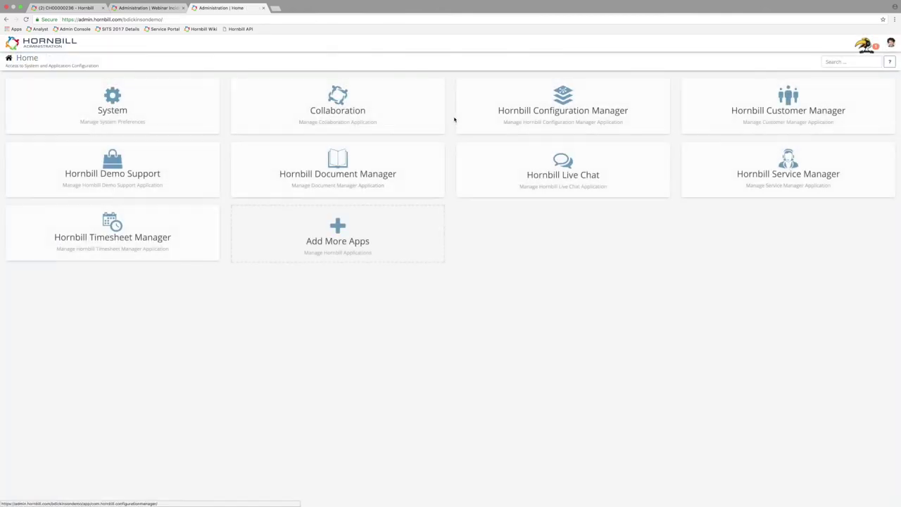
pyautogui.click(176, 109)
pyautogui.click(387, 170)
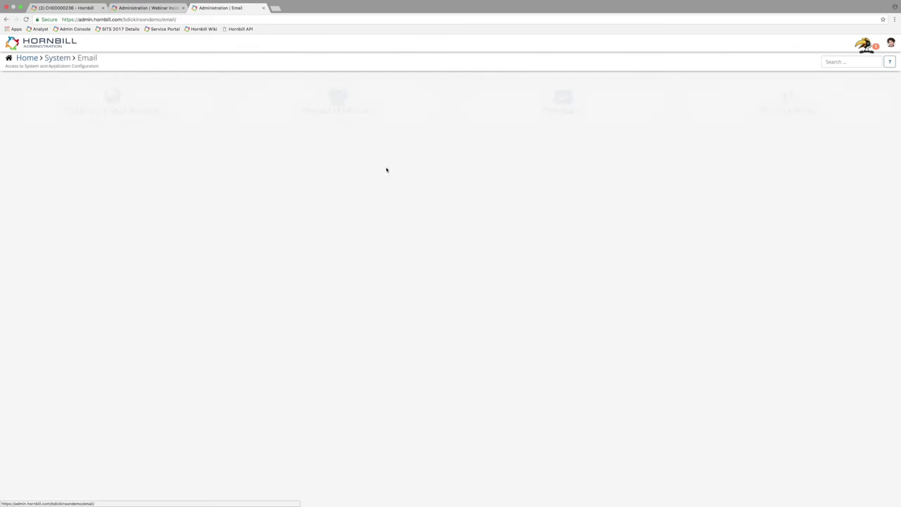
# - Open the NewRequestConfirmation template from the Hornbill Service Manager email templates for Requests
pyautogui.click(553, 98)
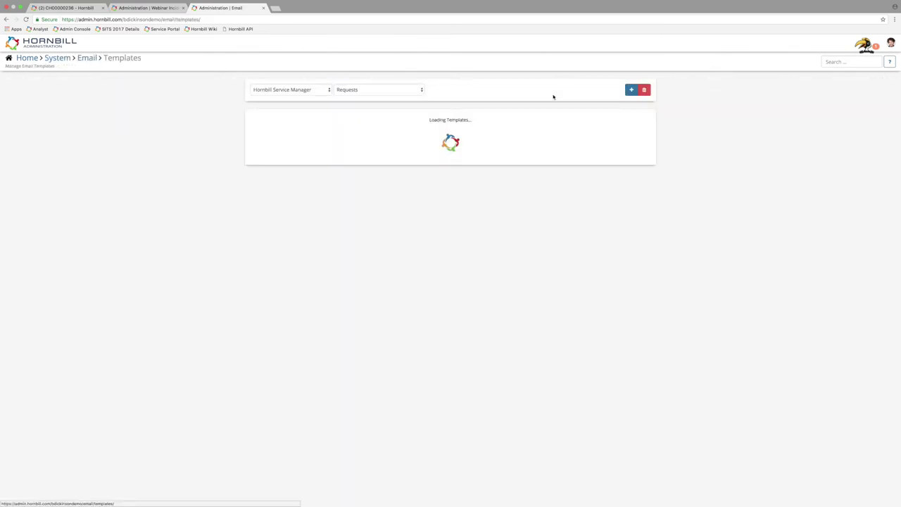
pyautogui.scroll(-5, 273, 225)
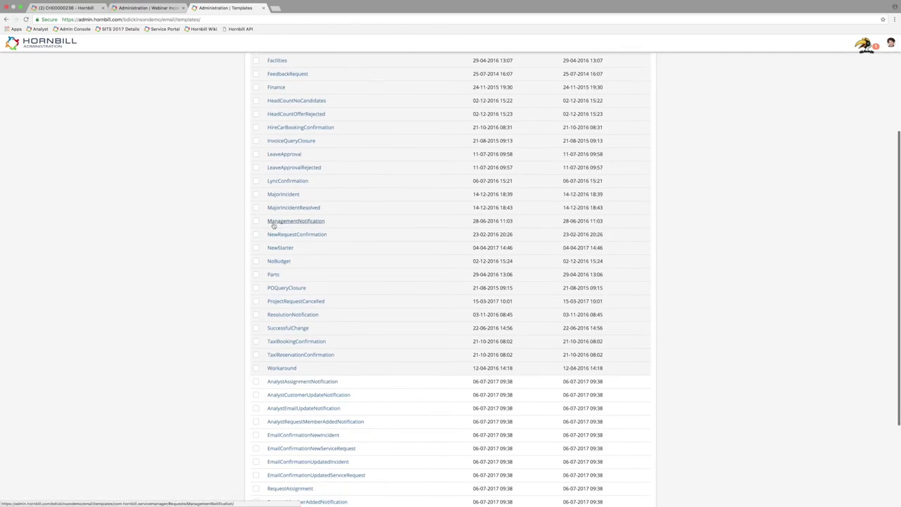
pyautogui.scroll(3, 273, 226)
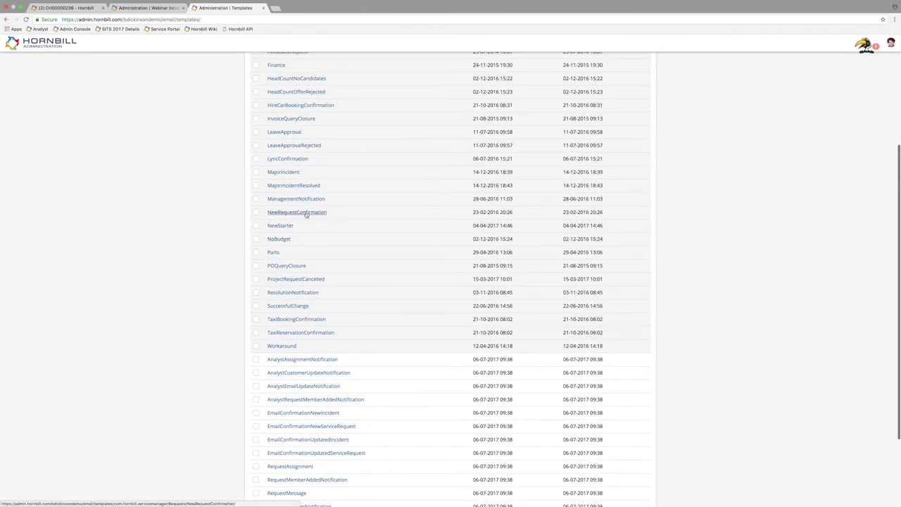
pyautogui.click(304, 214)
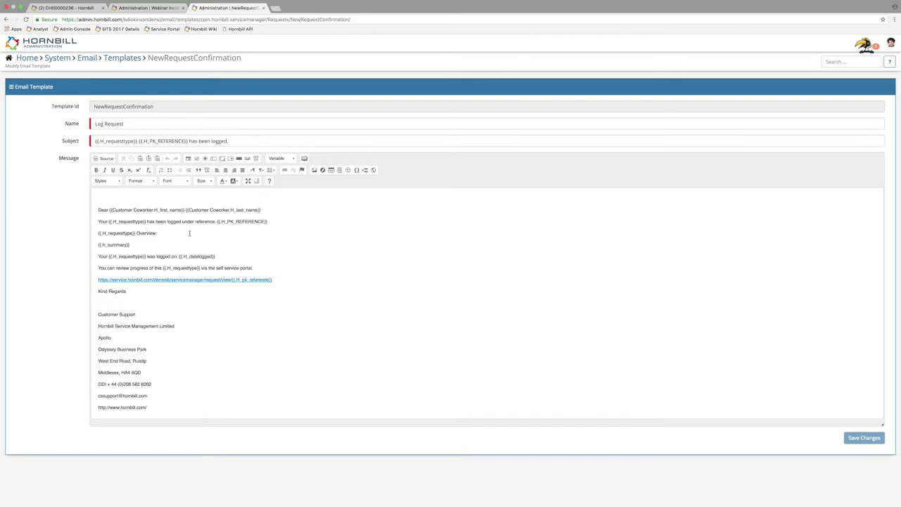
# - Examine the reference variable in the template's message and the list of variables that can be inserted
pyautogui.moveTo(269, 220); pyautogui.dragTo(217, 221)
pyautogui.click(274, 238)
pyautogui.click(287, 160)
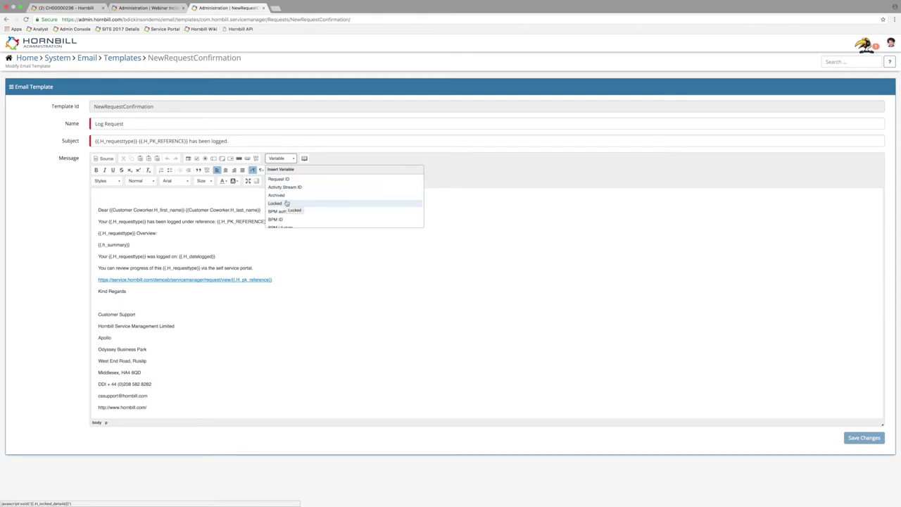
pyautogui.click(323, 240)
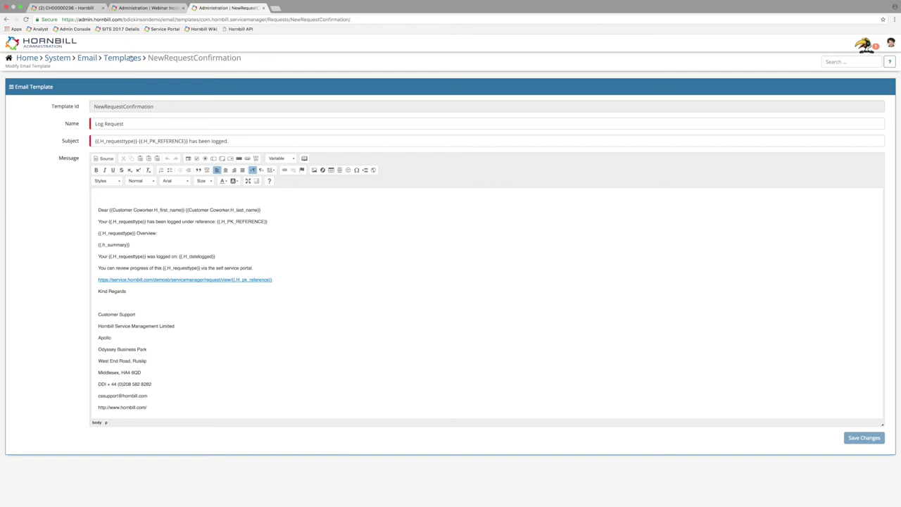
# - Copy the template ID NewRequestConfirmation into the Email Template option of the Send Email to Customer task
pyautogui.moveTo(154, 106); pyautogui.dragTo(90, 107)
pyautogui.press('super+c')
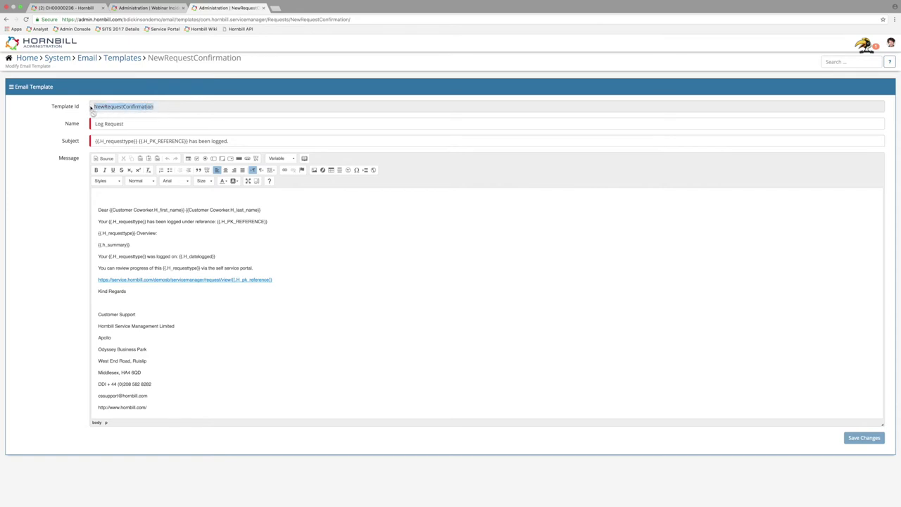
pyautogui.click(163, 9)
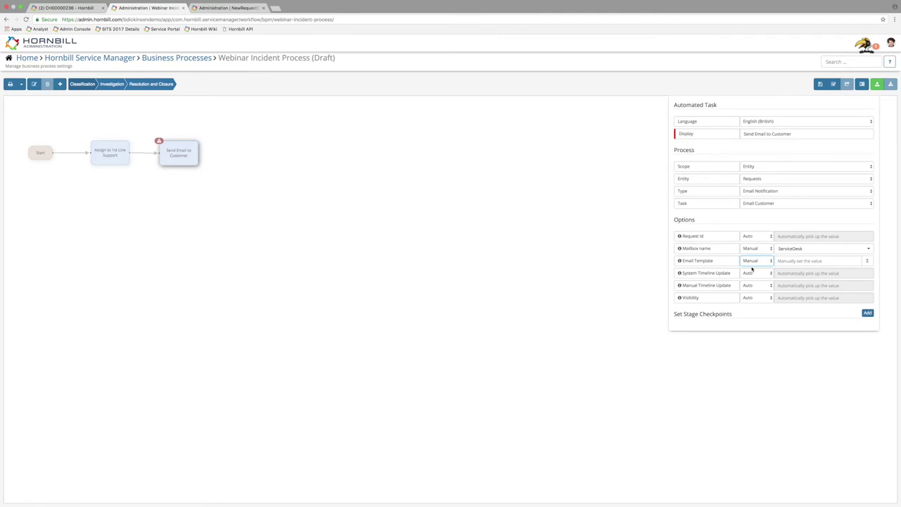
pyautogui.click(813, 261)
pyautogui.press('super+v')
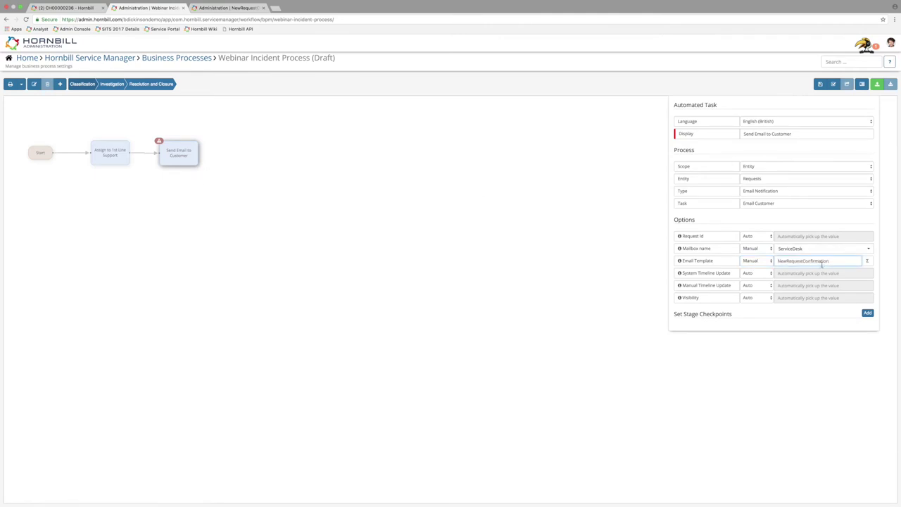
# - Set the email task's System Timeline Update option manually to Yes and close the task's settings
pyautogui.click(761, 274)
pyautogui.click(757, 280)
pyautogui.click(825, 276)
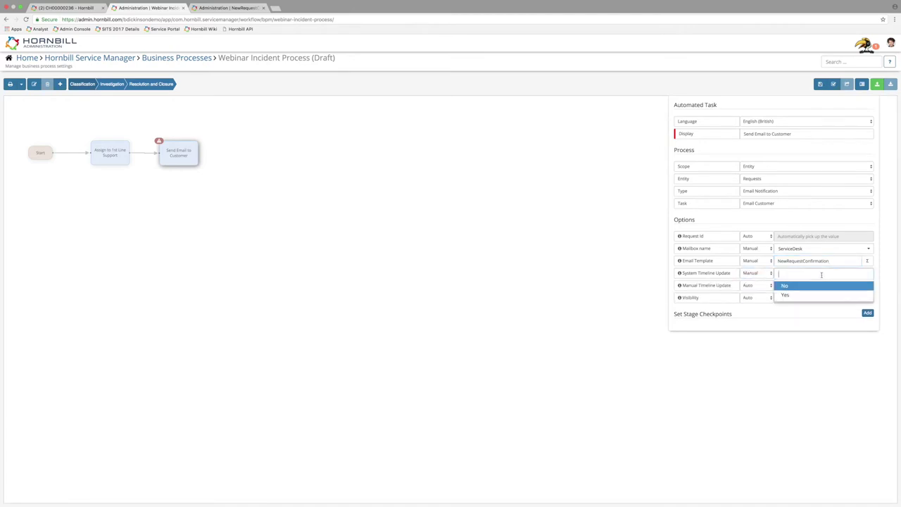
pyautogui.click(786, 296)
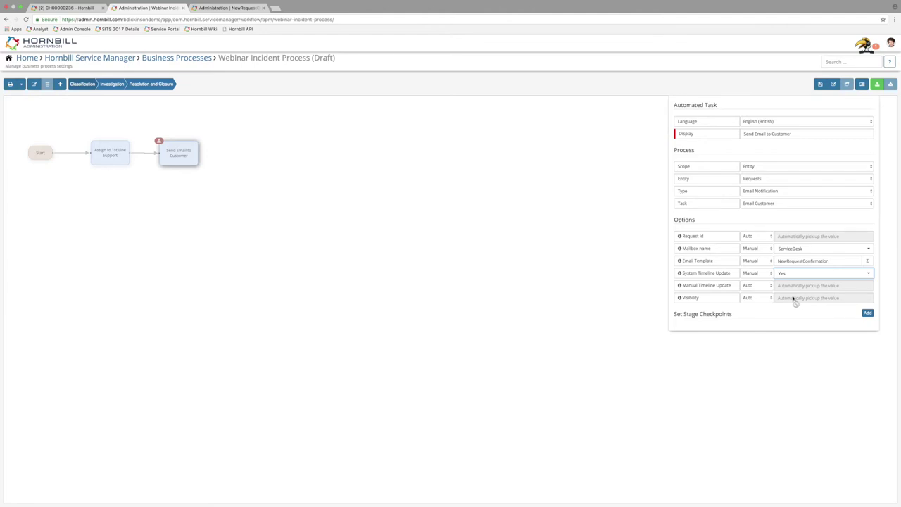
pyautogui.click(500, 238)
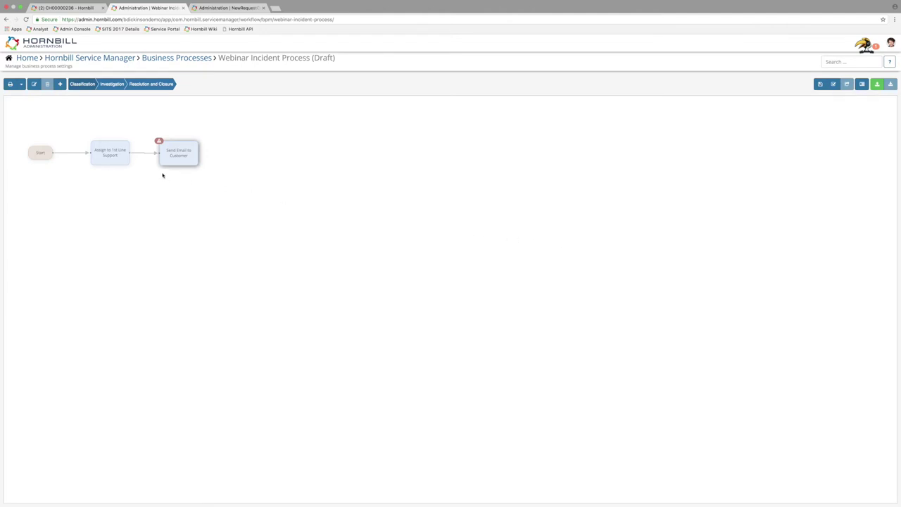
# - Check the Classification stage's checkpoints and add a Set Stage Checkpoint node after the Send Email to Customer task
pyautogui.moveTo(176, 161)
pyautogui.click(34, 84)
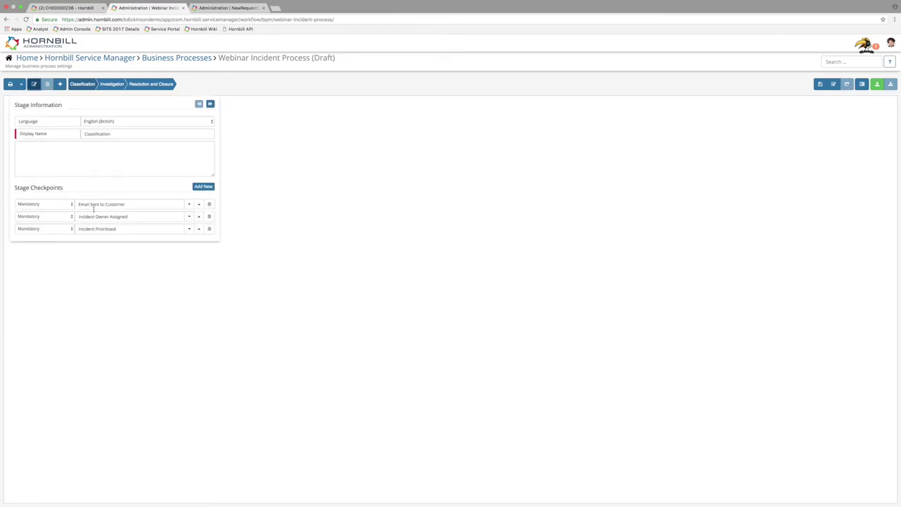
pyautogui.click(329, 210)
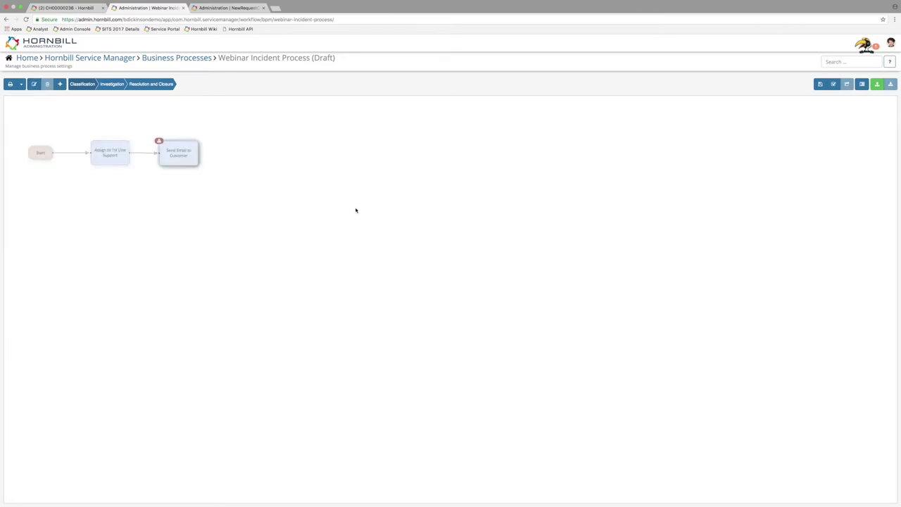
pyautogui.moveTo(209, 152)
pyautogui.moveTo(239, 156); pyautogui.dragTo(247, 155)
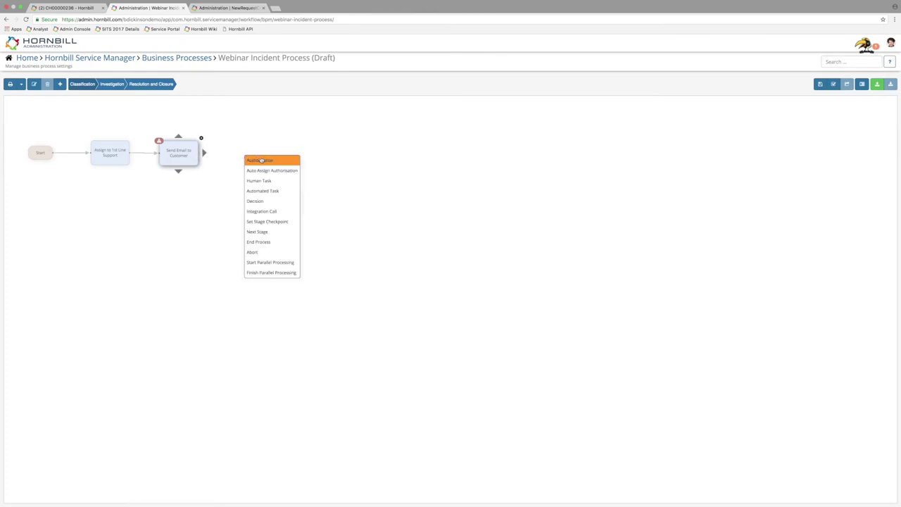
pyautogui.click(267, 221)
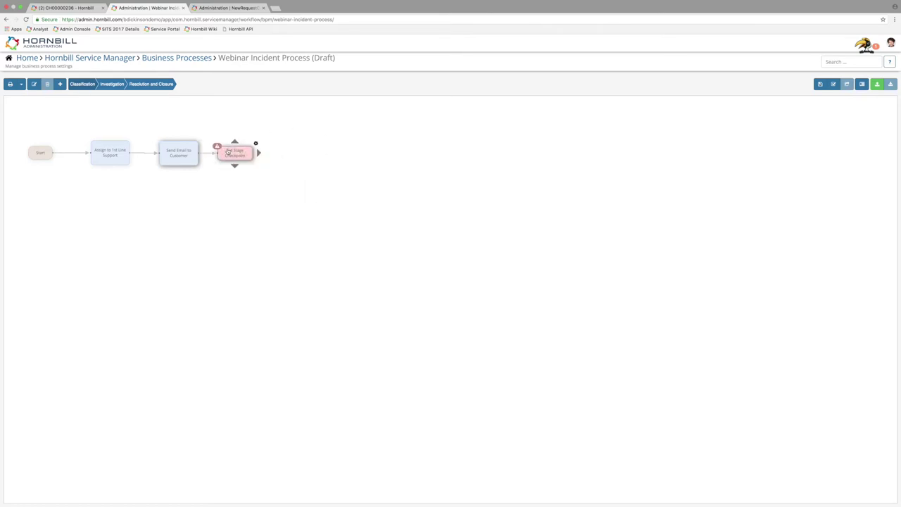
# - Name the checkpoint node "Email sent to customer" and make it set the Email Sent to Customer checkpoint
pyautogui.click(256, 144)
pyautogui.click(818, 135)
pyautogui.press('super+a')
pyautogui.press('BackSpace')
pyautogui.write('tmail sent to custome')
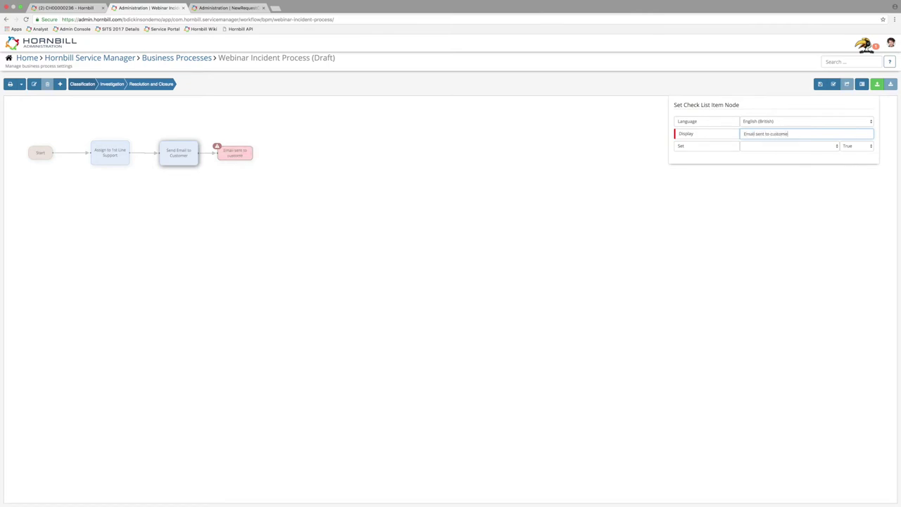
pyautogui.click(765, 147)
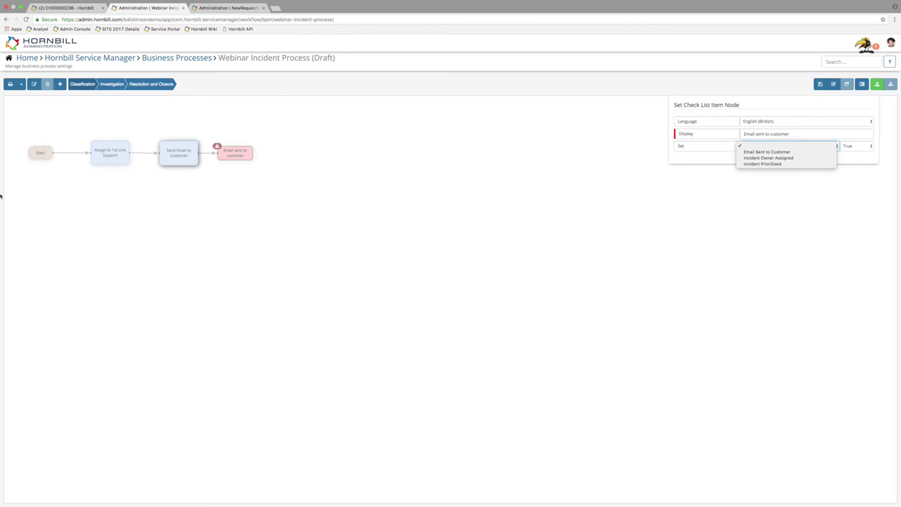
pyautogui.click(797, 152)
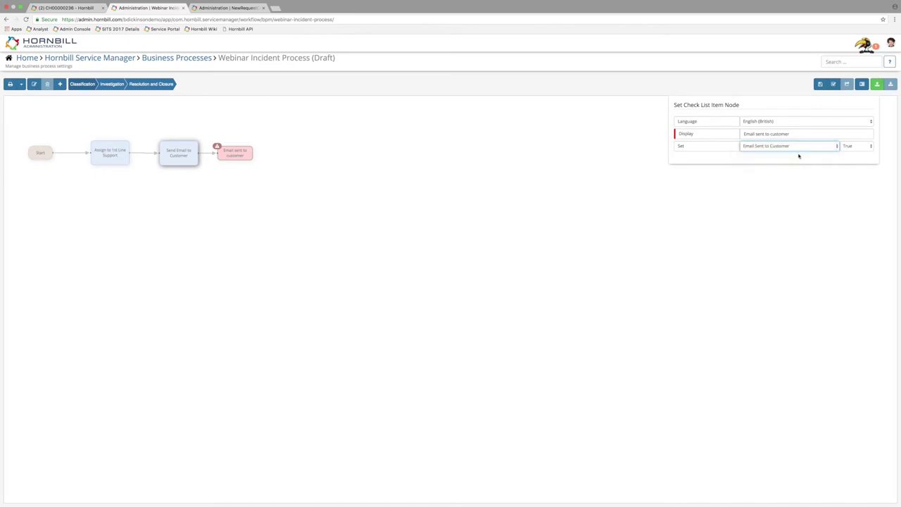
pyautogui.click(531, 174)
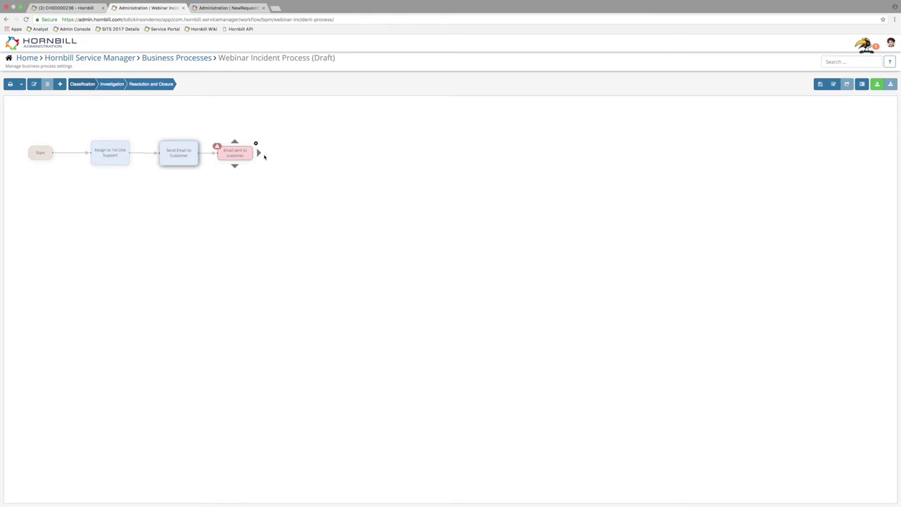
# - Review the Classification stage's checkpoints and add an Automated Task after the "Email sent to customer" checkpoint node
pyautogui.click(259, 153)
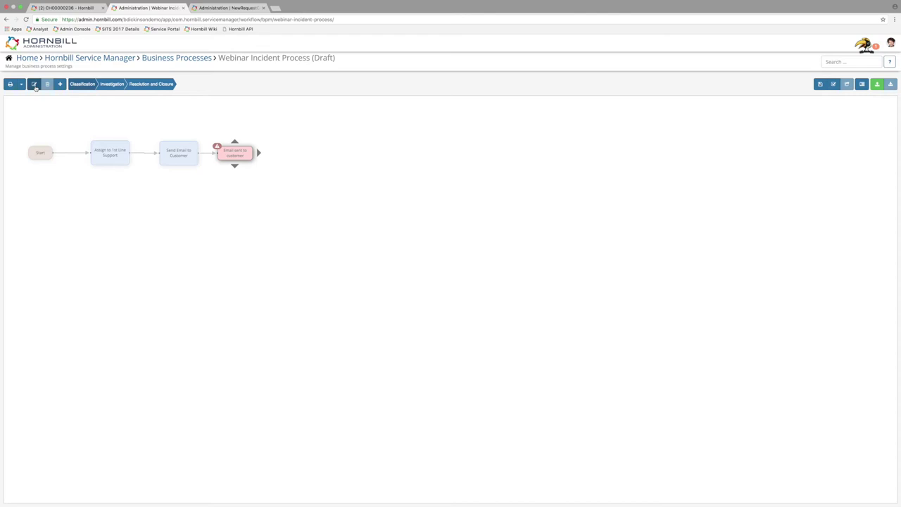
pyautogui.click(34, 84)
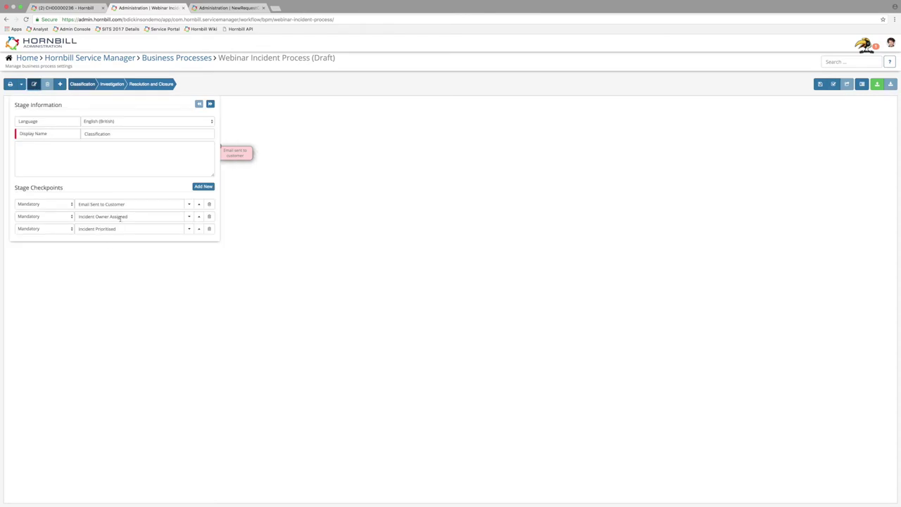
pyautogui.click(402, 224)
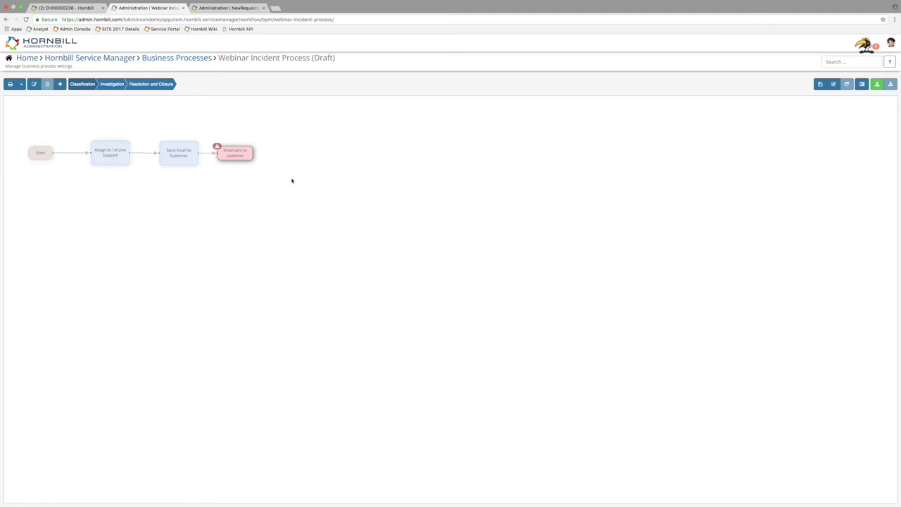
pyautogui.moveTo(259, 153); pyautogui.dragTo(292, 156)
pyautogui.click(331, 191)
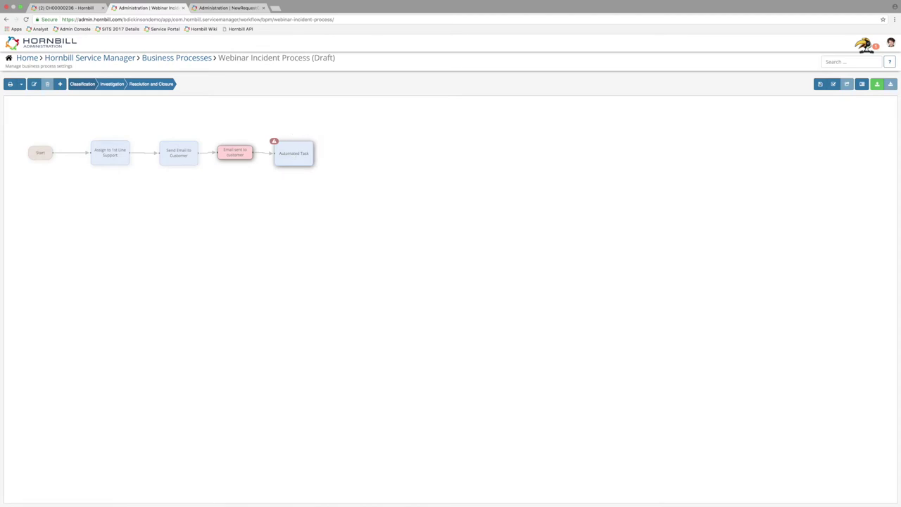
# - Set the new automated task's display name to "Wait for Incident Owner"
pyautogui.click(299, 153)
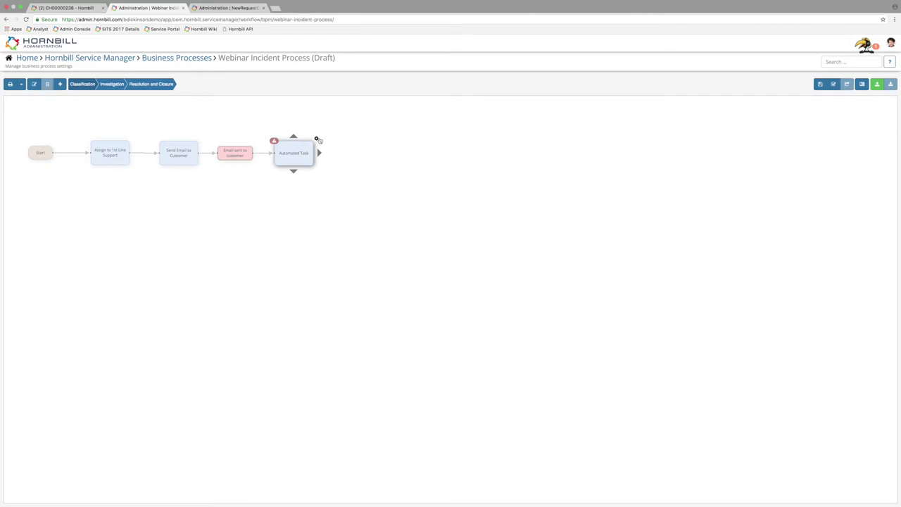
pyautogui.click(316, 139)
pyautogui.tripleClick(759, 134)
pyautogui.write('Wait for i')
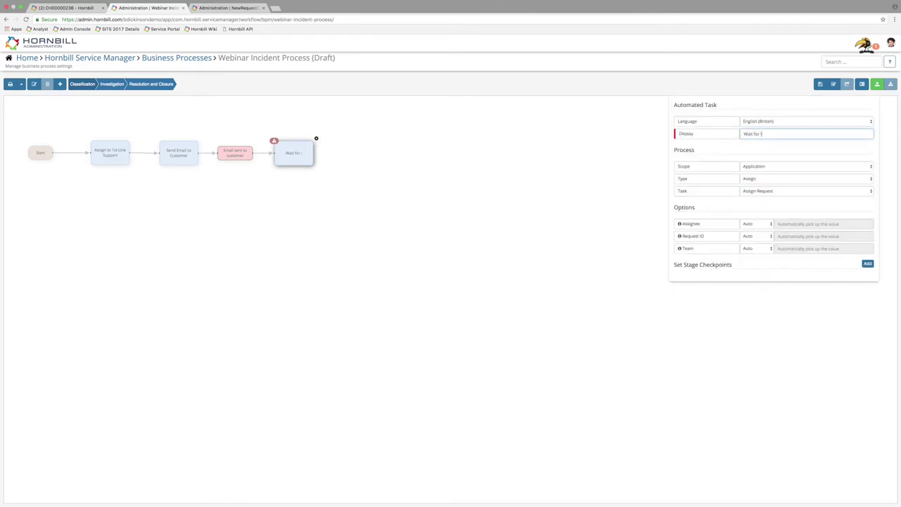
pyautogui.write('ncident Owner')
# - Configure the new task's process with scope Entity, entity Requests, type Suspend and task Wait for Request Owner
pyautogui.click(750, 167)
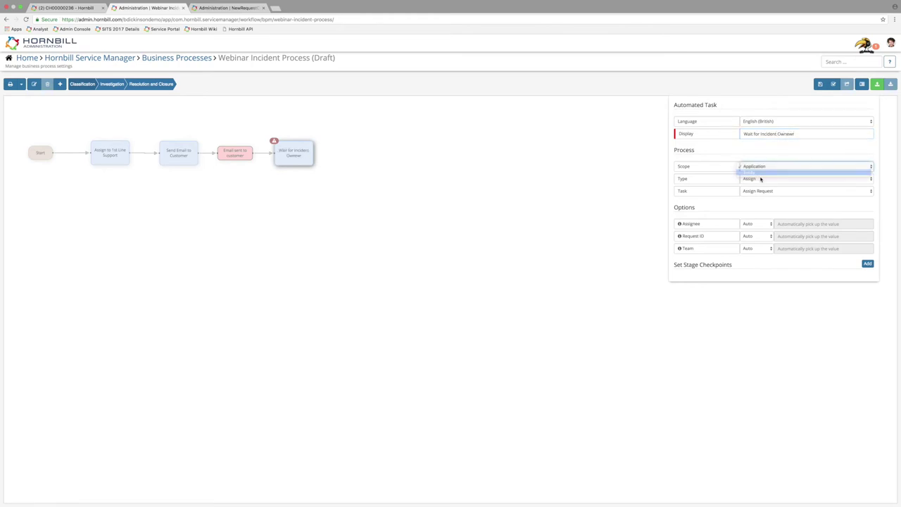
pyautogui.click(760, 177)
pyautogui.click(761, 179)
pyautogui.click(753, 208)
pyautogui.click(778, 190)
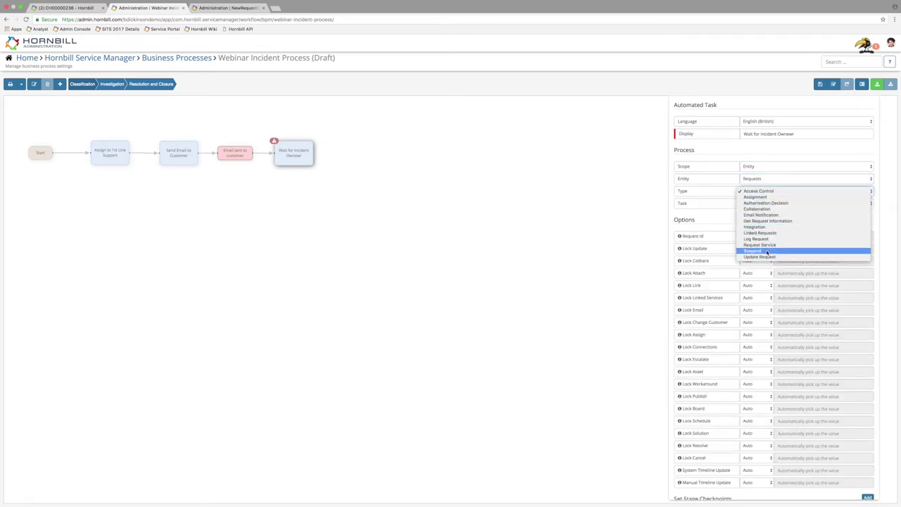
pyautogui.click(768, 251)
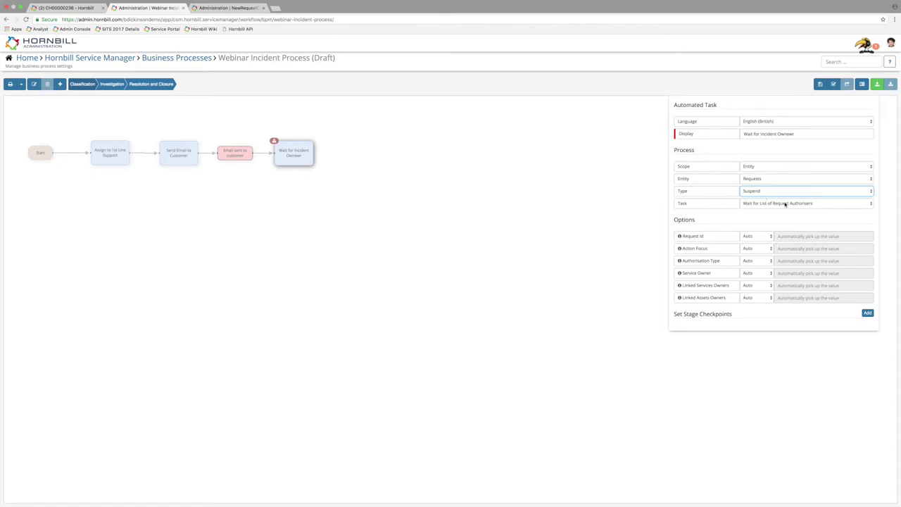
pyautogui.click(786, 204)
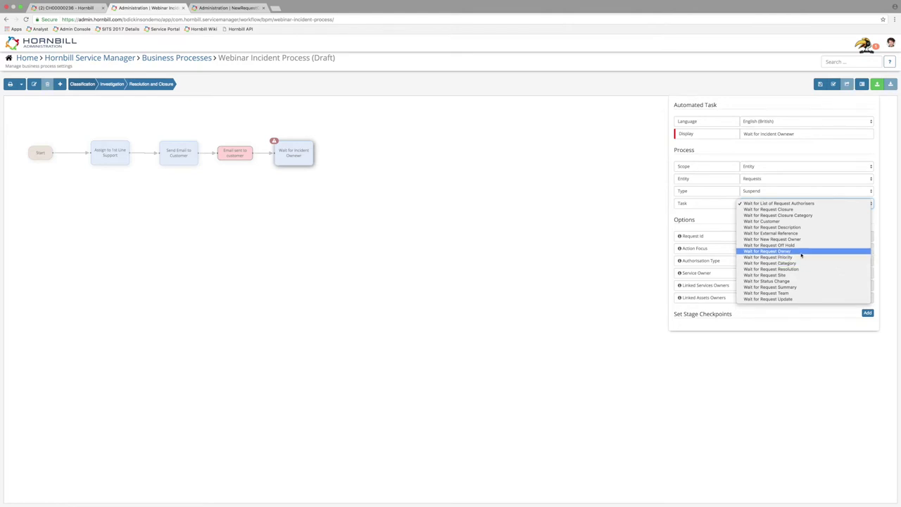
pyautogui.click(801, 252)
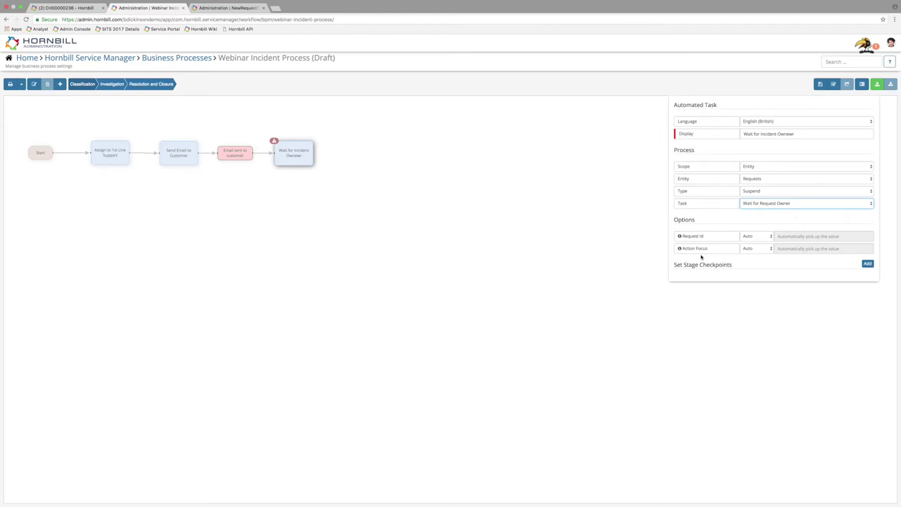
# - Set the waiting task's Action Focus manually to Assign
pyautogui.click(767, 250)
pyautogui.click(763, 256)
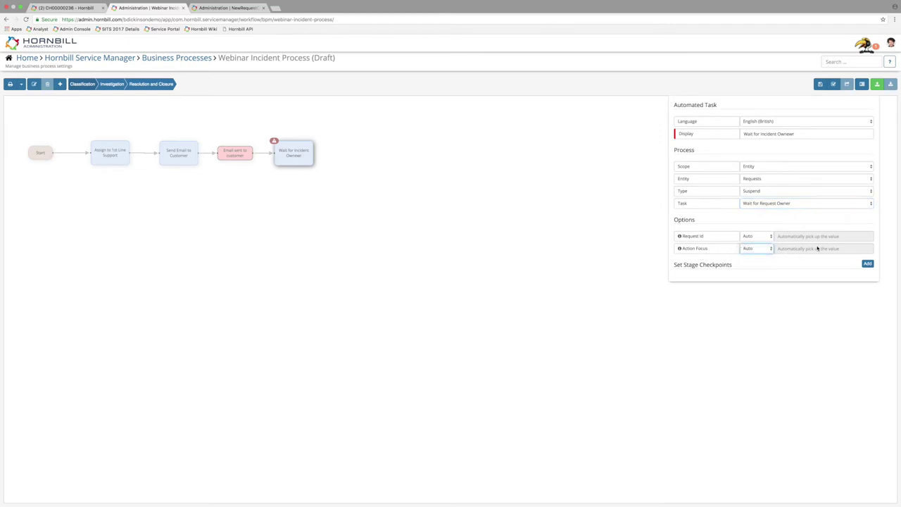
pyautogui.click(820, 252)
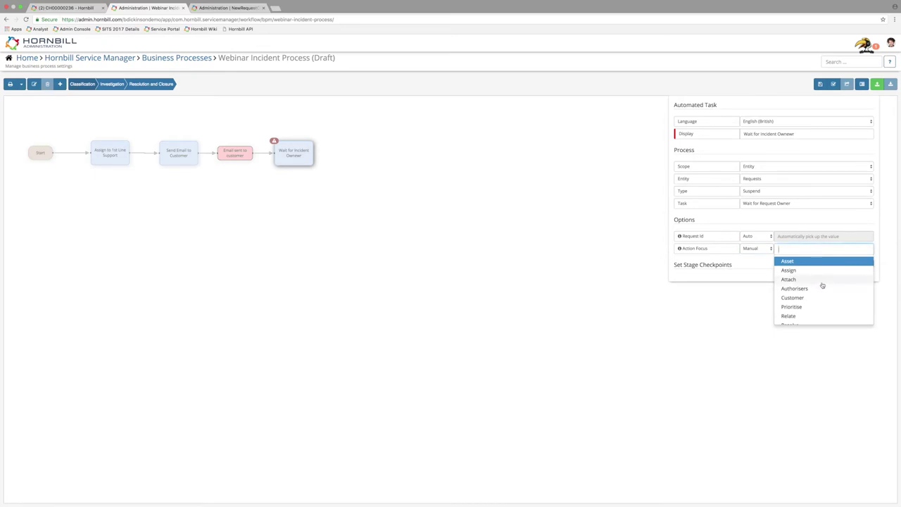
pyautogui.scroll(-3, 822, 285)
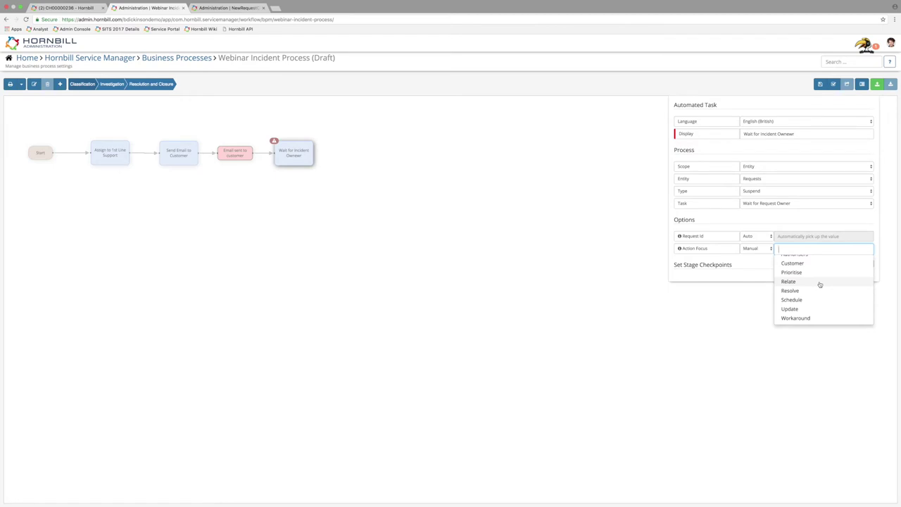
pyautogui.scroll(2, 817, 285)
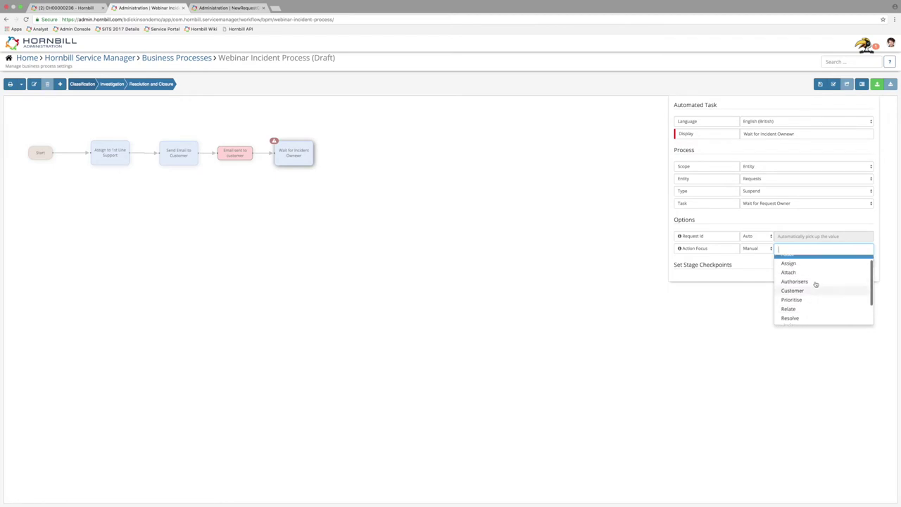
pyautogui.scroll(2, 816, 284)
pyautogui.click(813, 272)
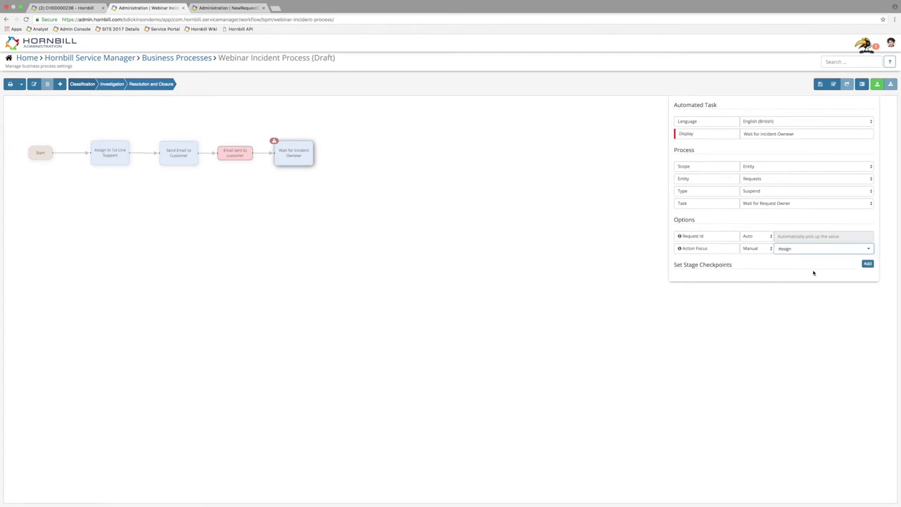
pyautogui.click(366, 183)
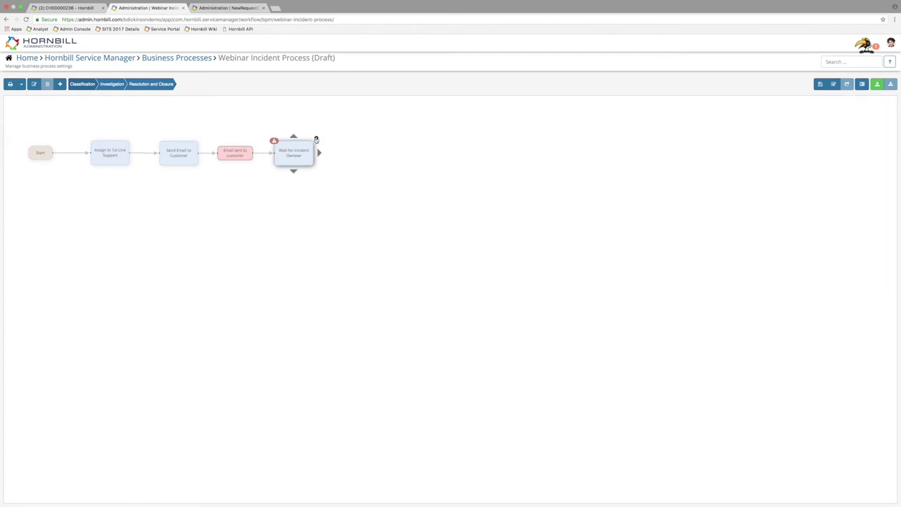
# - Correct the waiting task's display name to "Wait for Incident Owner"
pyautogui.click(316, 139)
pyautogui.moveTo(785, 133); pyautogui.dragTo(838, 131)
pyautogui.write('ent Owner')
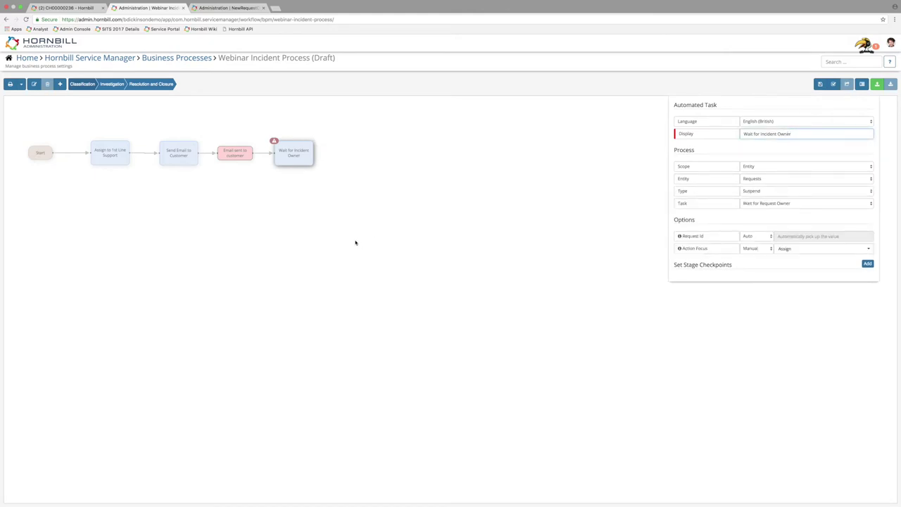
pyautogui.click(356, 242)
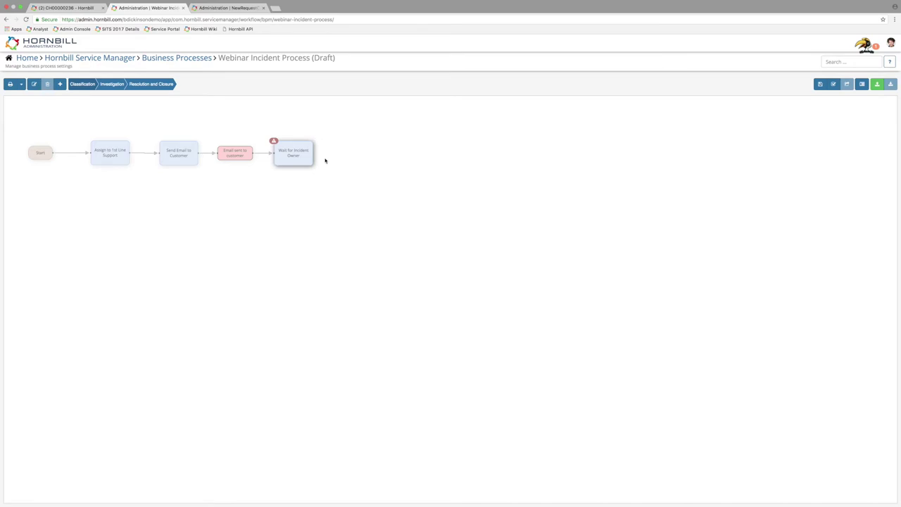
# - Add a Set Stage Checkpoint node after the "Wait for Incident Owner" task
pyautogui.moveTo(320, 160)
pyautogui.moveTo(320, 155); pyautogui.dragTo(357, 158)
pyautogui.click(369, 221)
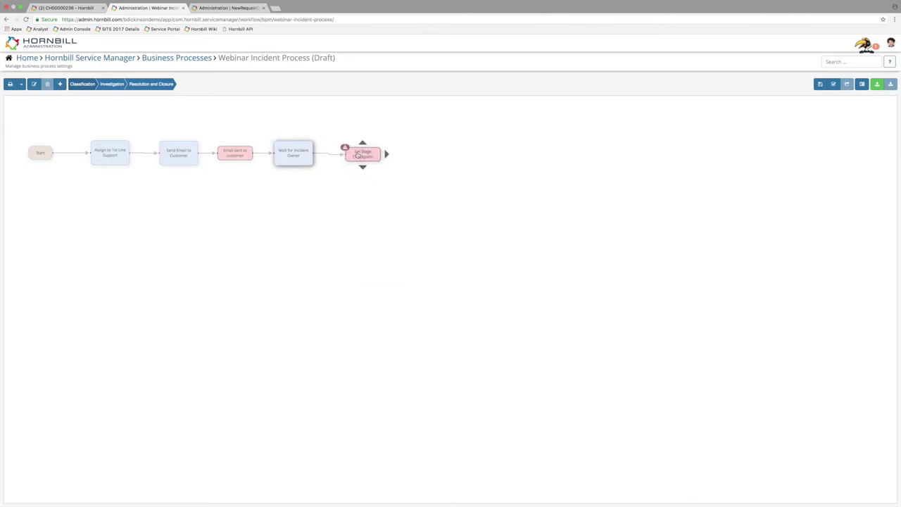
# - Name the new checkpoint node "Owner Assigned" and make it set the Incident Owner Assigned checkpoint
pyautogui.click(377, 150)
pyautogui.moveTo(786, 134); pyautogui.dragTo(673, 136)
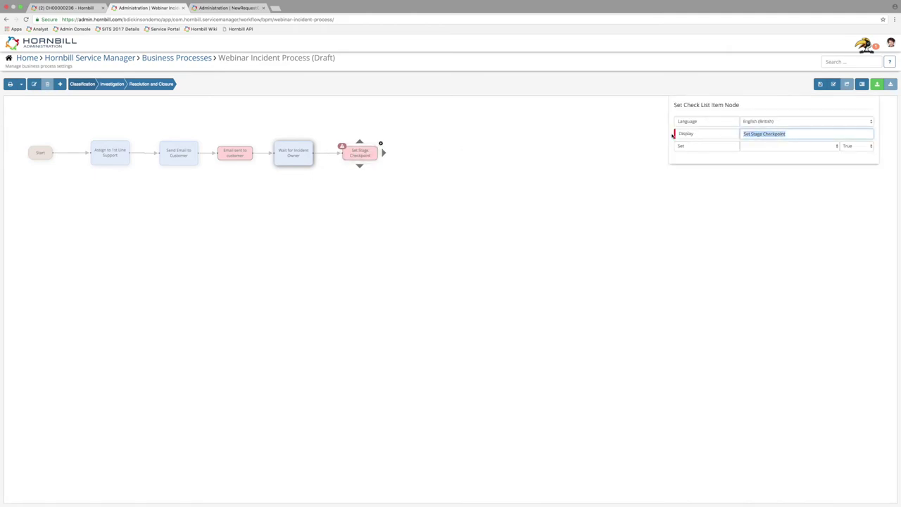
pyautogui.write('Owner Assigned')
pyautogui.click(738, 149)
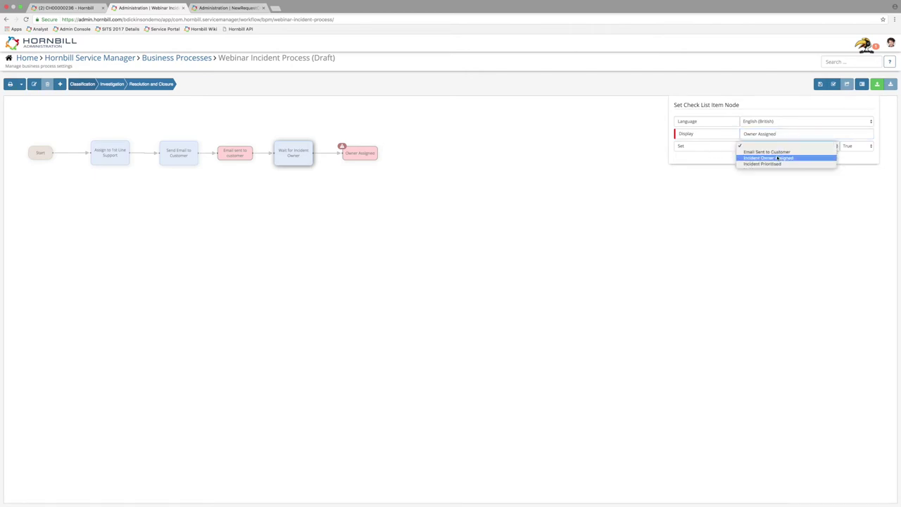
pyautogui.click(774, 155)
pyautogui.click(526, 201)
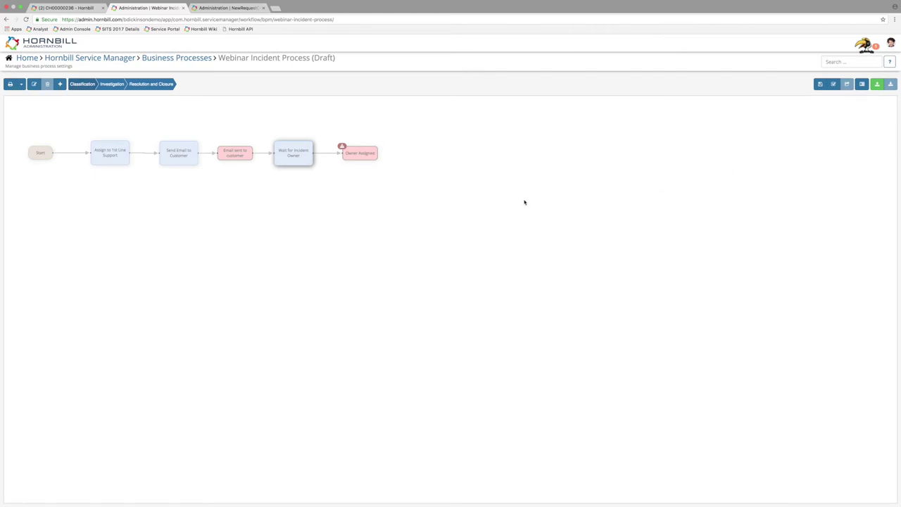
# - Copy the "Wait for Incident Owner" task with its "Owner Assigned" checkpoint and paste the pair onto an empty part of the canvas
pyautogui.moveTo(363, 153)
pyautogui.rightClick(303, 155)
pyautogui.click(312, 170)
pyautogui.rightClick(413, 184)
pyautogui.click(427, 214)
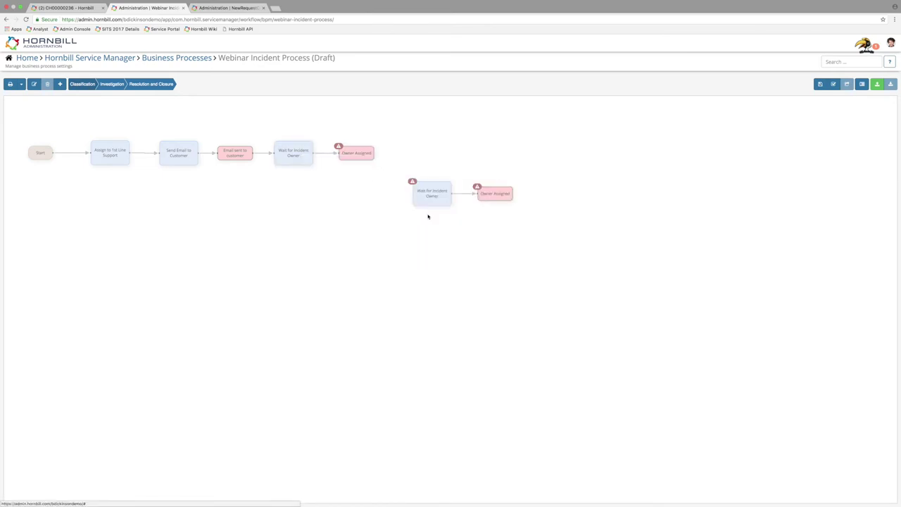
# - Move the pasted task directly below the original "Owner Assigned" node and place its checkpoint copy beside it
pyautogui.click(463, 148)
pyautogui.click(429, 202)
pyautogui.moveTo(429, 202); pyautogui.dragTo(359, 204)
pyautogui.click(506, 199)
pyautogui.moveTo(498, 195); pyautogui.dragTo(423, 200)
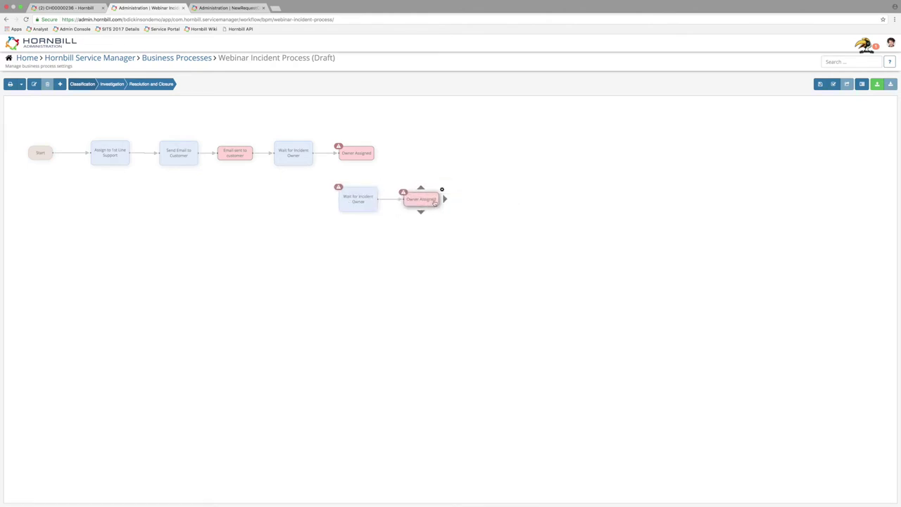
# - Connect the original "Owner Assigned" node to the copied waiting task below and align that task under it
pyautogui.click(356, 153)
pyautogui.click(357, 199)
pyautogui.click(356, 158)
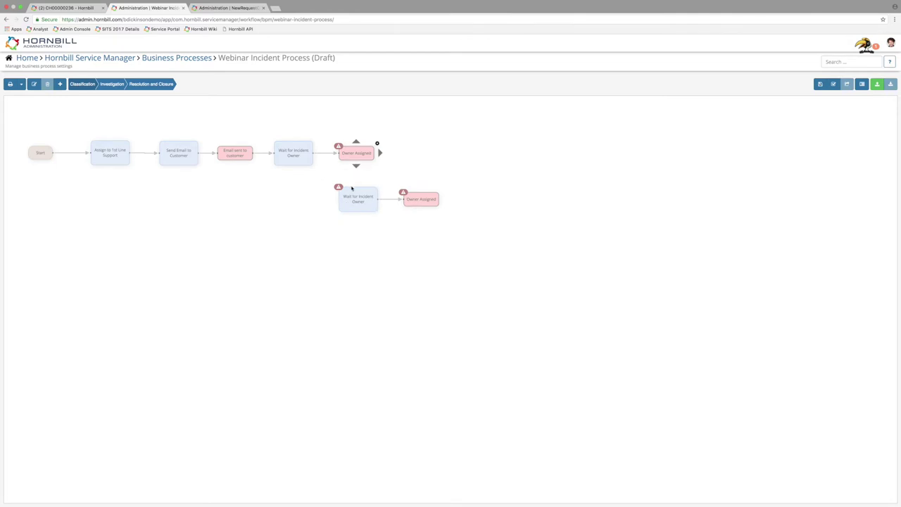
pyautogui.moveTo(357, 170); pyautogui.dragTo(356, 201)
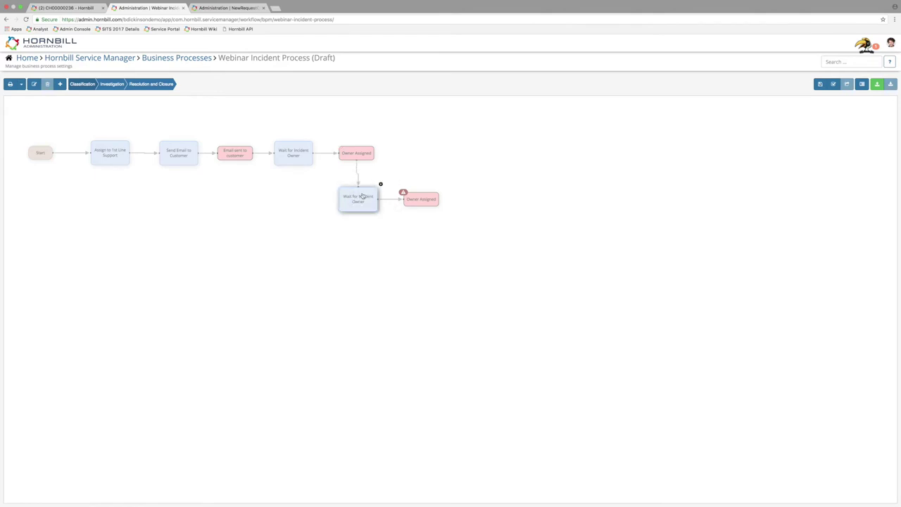
pyautogui.moveTo(362, 197); pyautogui.dragTo(361, 196)
# - Rename the copied task "Wait for Incident Priority" and change its process task to Wait for Request Priority
pyautogui.click(419, 200)
pyautogui.click(354, 191)
pyautogui.doubleClick(784, 134)
pyautogui.write('Priority')
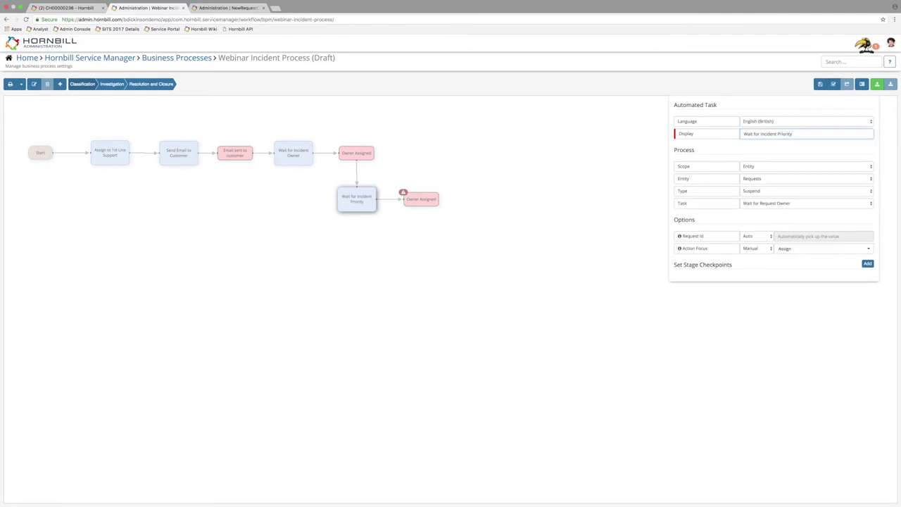
pyautogui.click(771, 205)
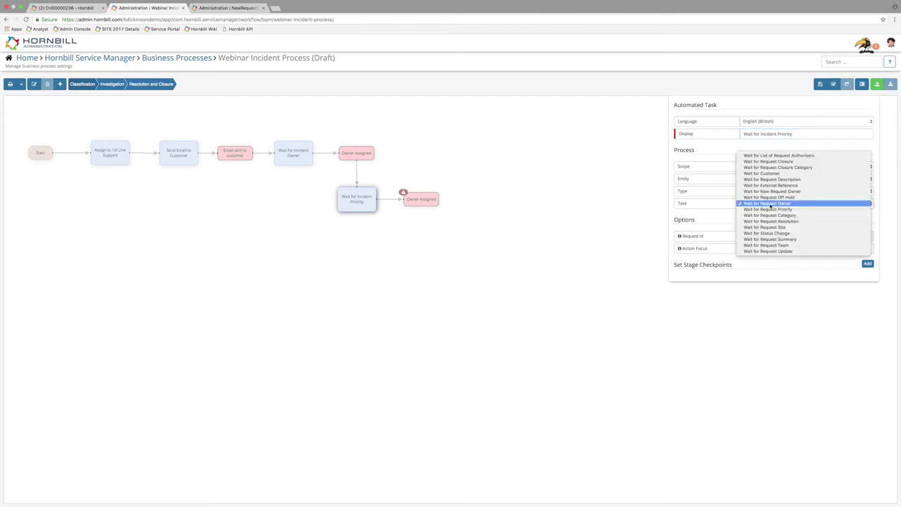
pyautogui.click(771, 209)
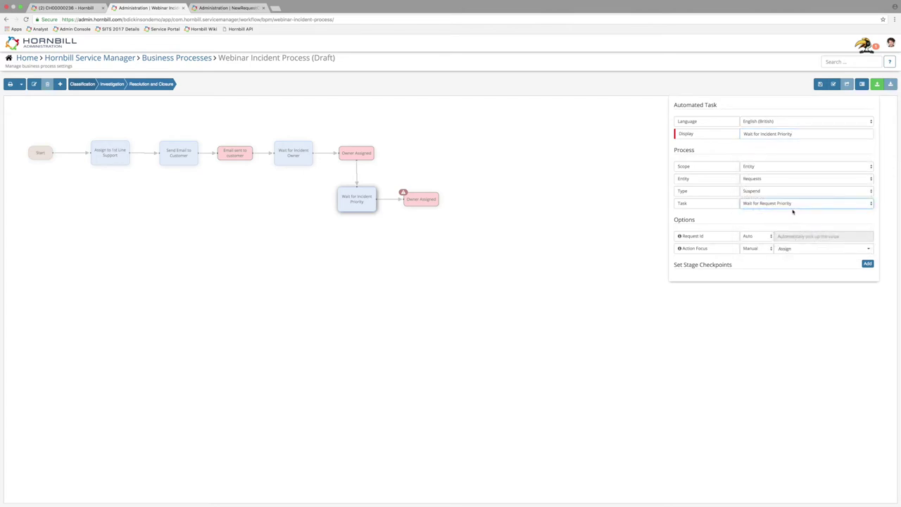
# - Set the "Wait for Incident Priority" task's Action Focus to Prioritise
pyautogui.click(824, 248)
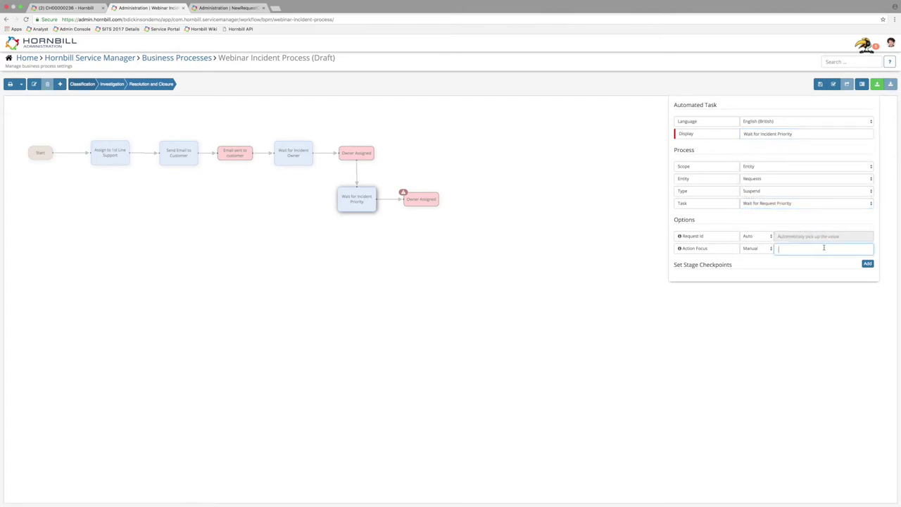
pyautogui.write('p')
pyautogui.press('BackSpace')
pyautogui.click(383, 193)
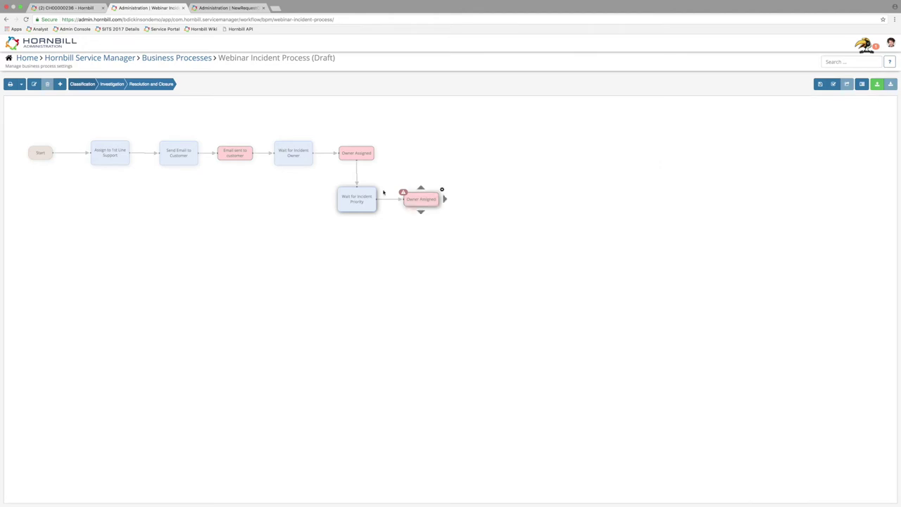
pyautogui.click(377, 186)
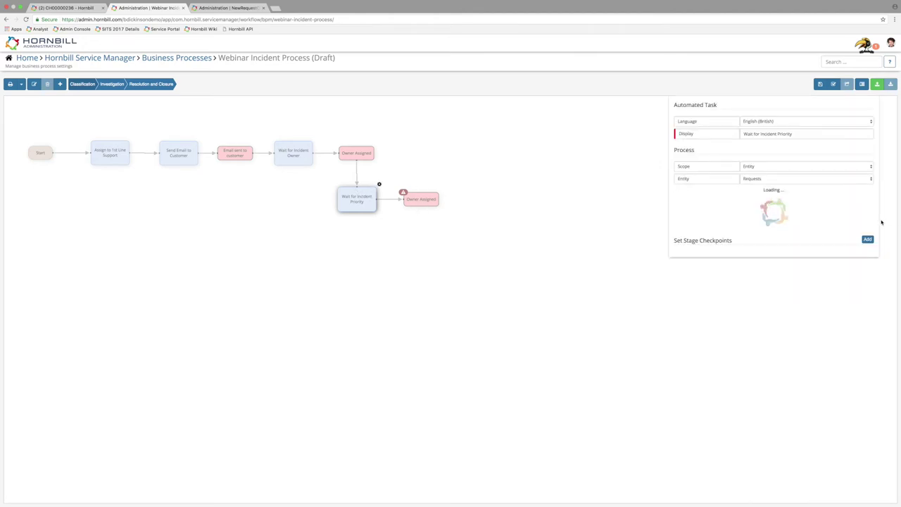
pyautogui.click(824, 249)
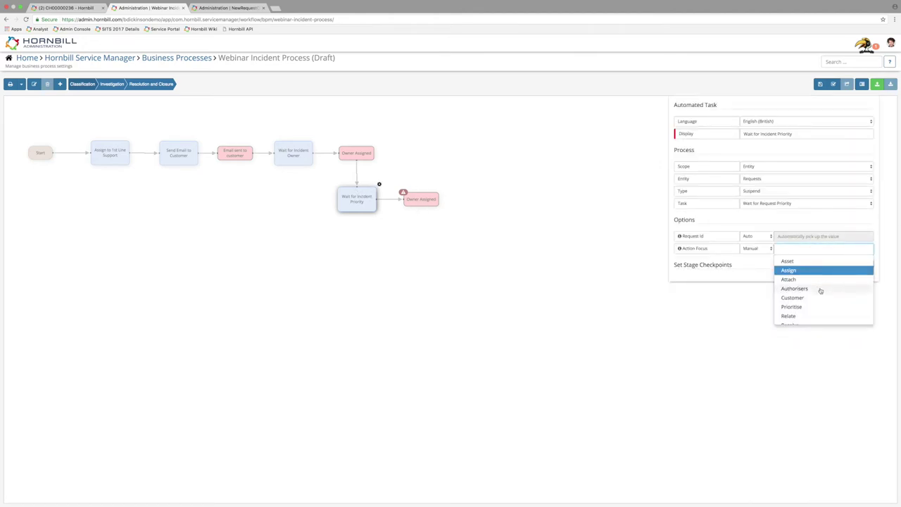
pyautogui.click(797, 307)
# - Rename the copied checkpoint node "Priority Assigned" and make it set the Incident Prioritised checkpoint
pyautogui.click(426, 200)
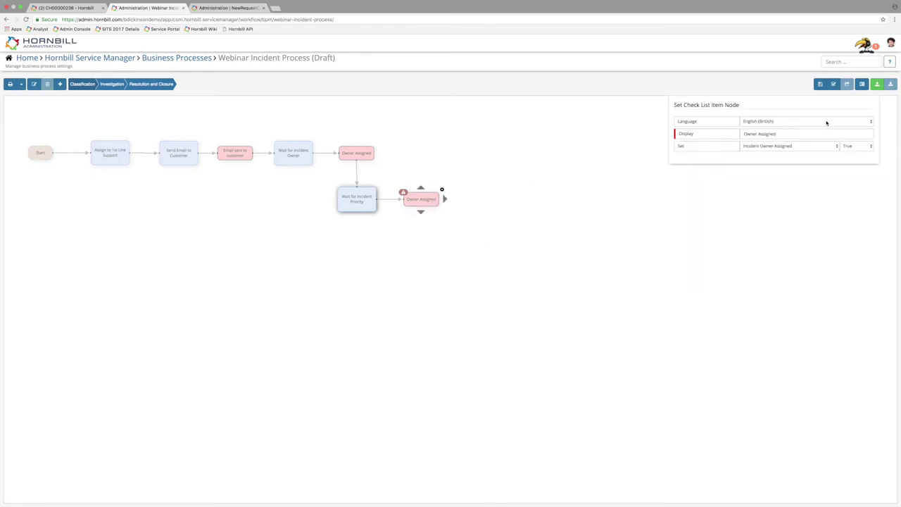
pyautogui.doubleClick(748, 133)
pyautogui.write('Prior')
pyautogui.write('ity')
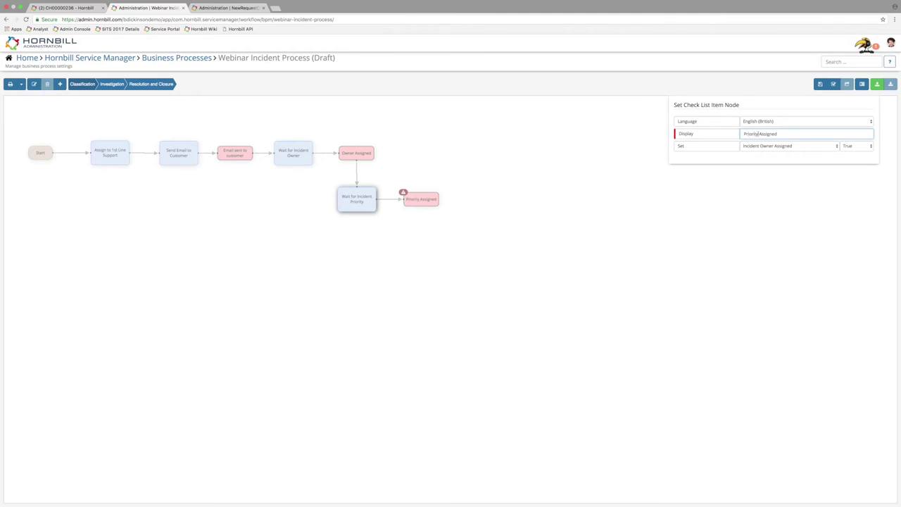
pyautogui.click(799, 147)
pyautogui.click(783, 153)
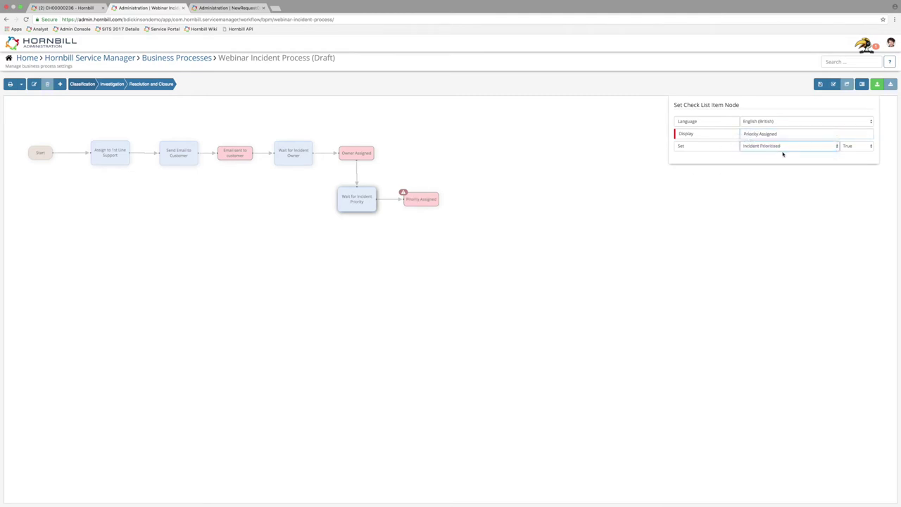
pyautogui.click(498, 234)
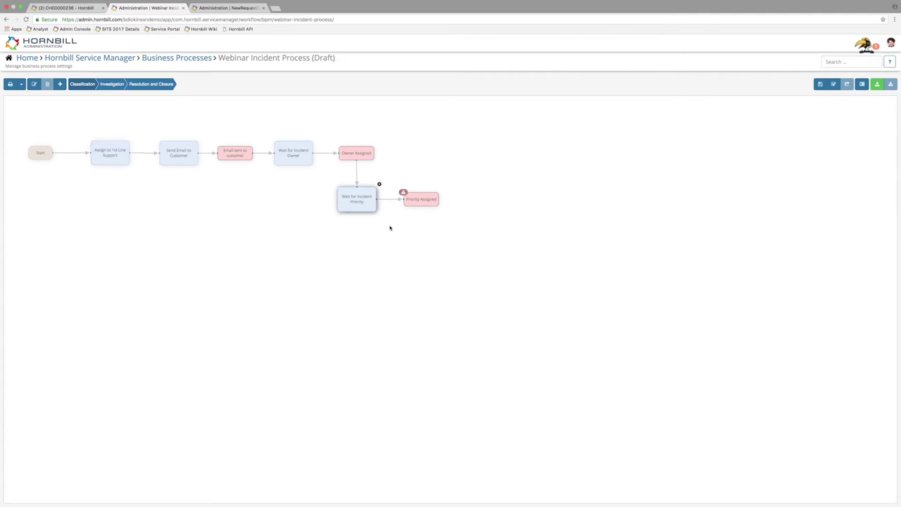
# - Add a Next Stage node below the "Priority Assigned" checkpoint and align it under that checkpoint
pyautogui.moveTo(411, 200)
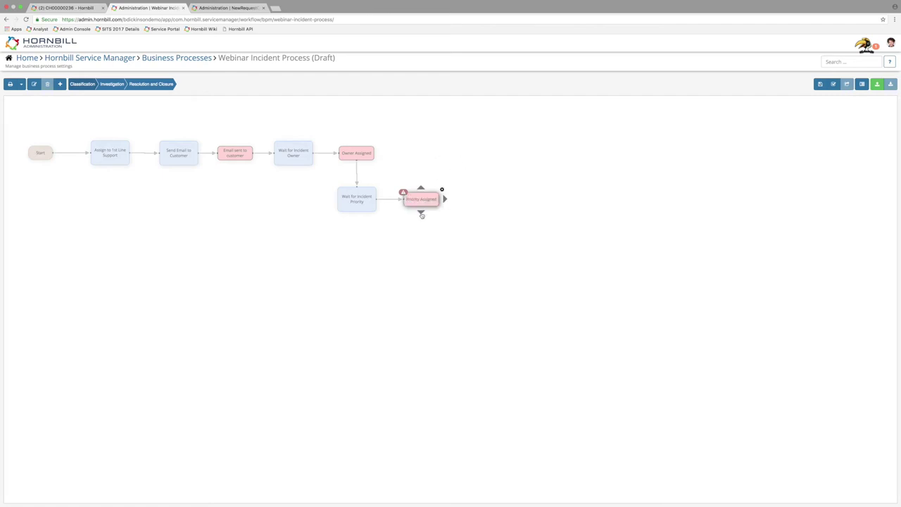
pyautogui.moveTo(422, 216); pyautogui.dragTo(421, 244)
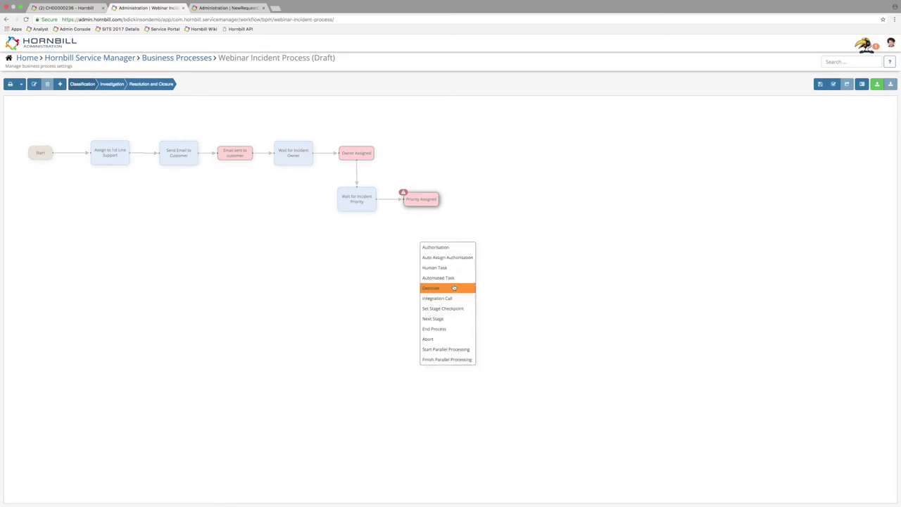
pyautogui.click(433, 318)
pyautogui.moveTo(429, 247); pyautogui.dragTo(421, 240)
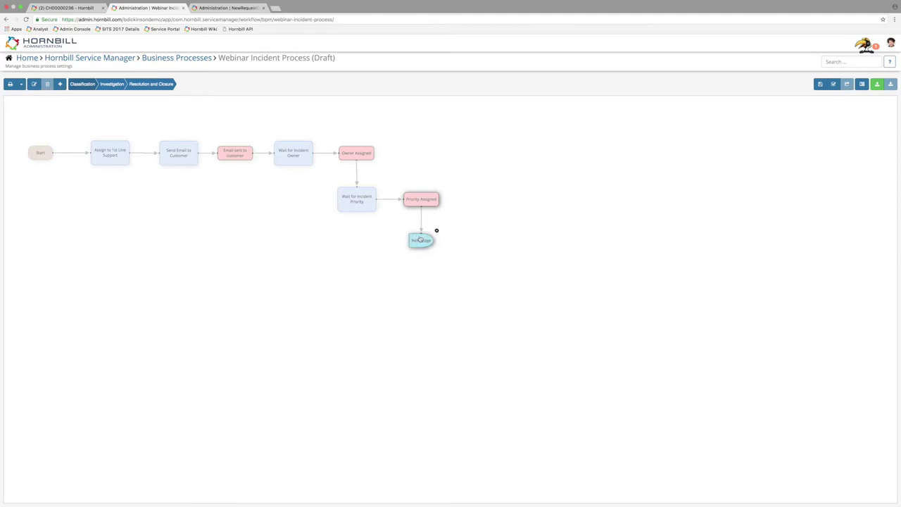
# - Examine the Next Stage node's properties and its available Goto Stage options
pyautogui.click(437, 231)
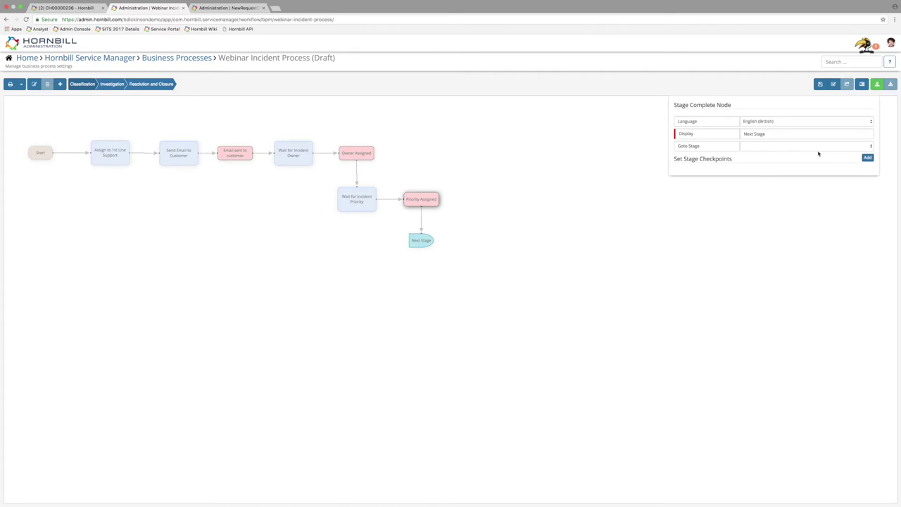
pyautogui.click(770, 146)
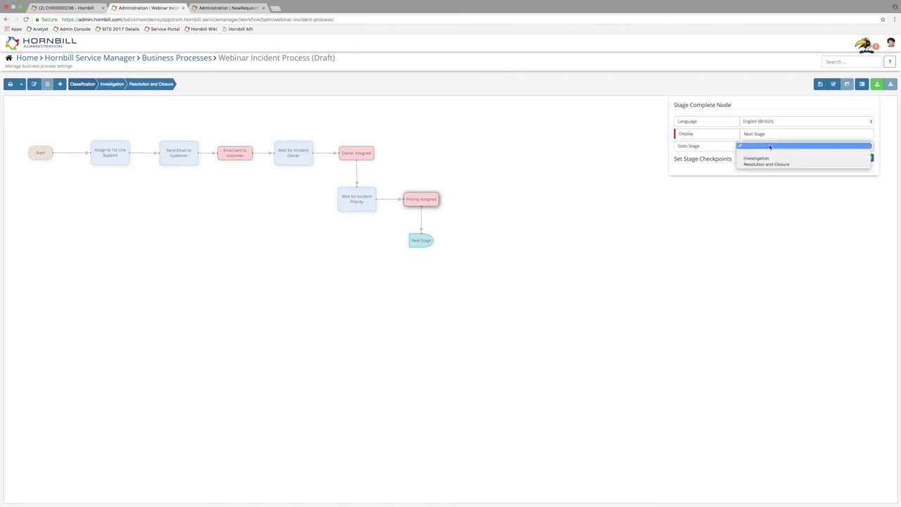
pyautogui.click(743, 228)
pyautogui.click(742, 227)
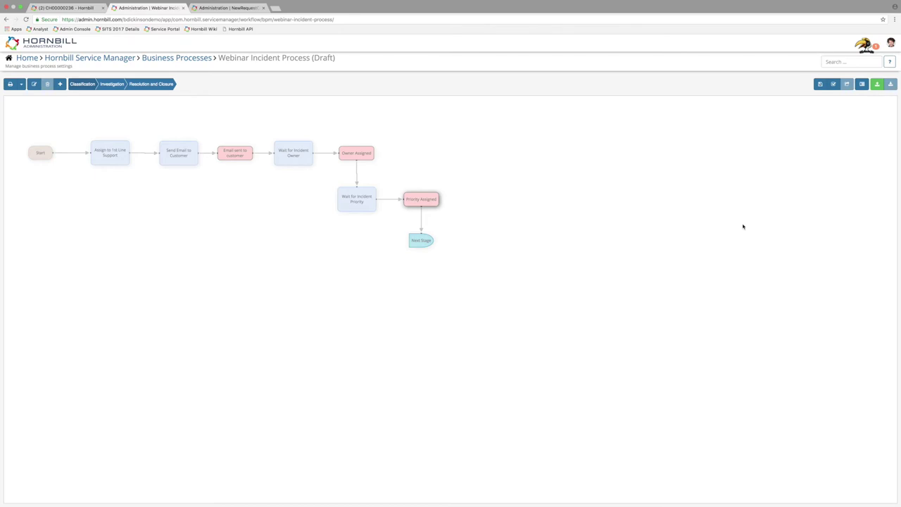
# - Save the business process and open its publishing manager
pyautogui.click(820, 85)
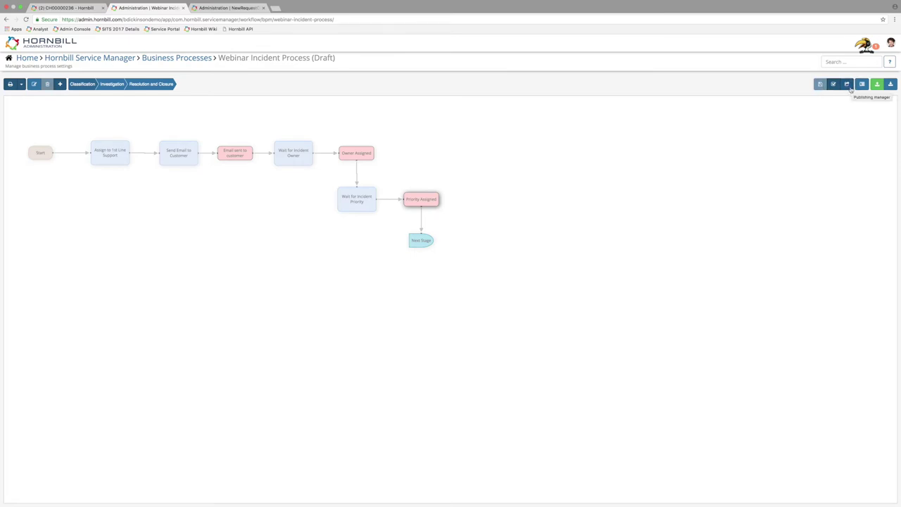
pyautogui.click(848, 85)
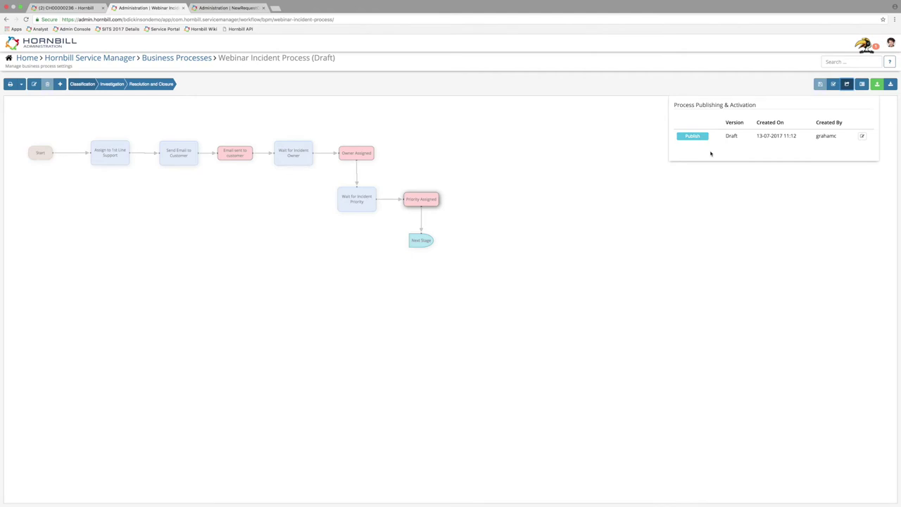
# - Open the Investigation stage, line up its Start and End nodes far apart, and delete the connector between them
pyautogui.click(700, 191)
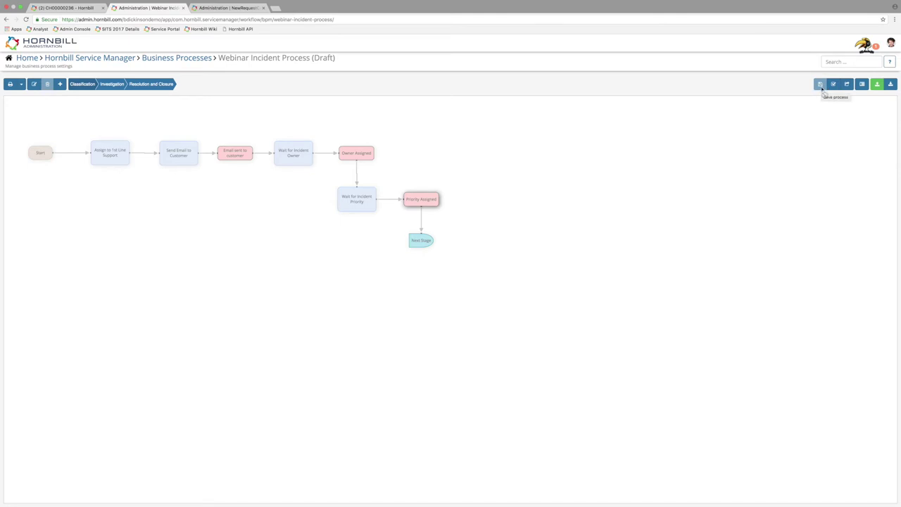
pyautogui.click(116, 89)
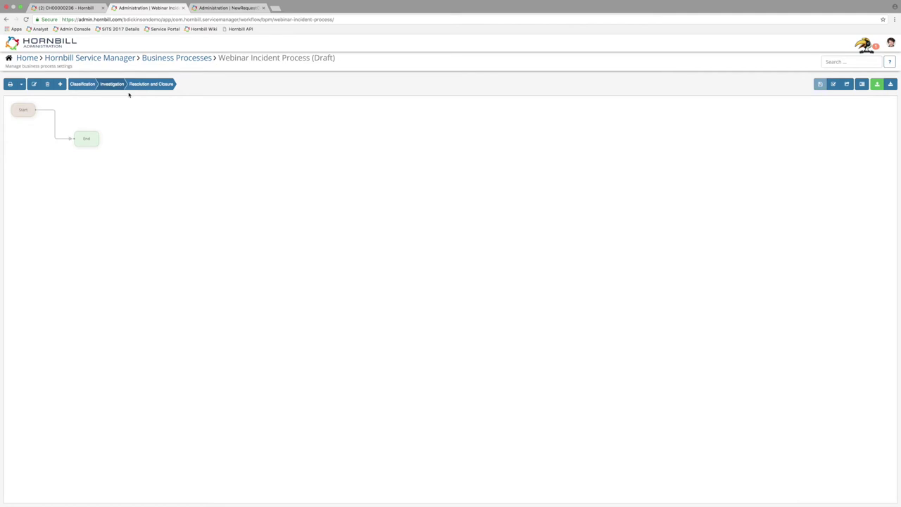
pyautogui.moveTo(95, 141); pyautogui.dragTo(288, 169)
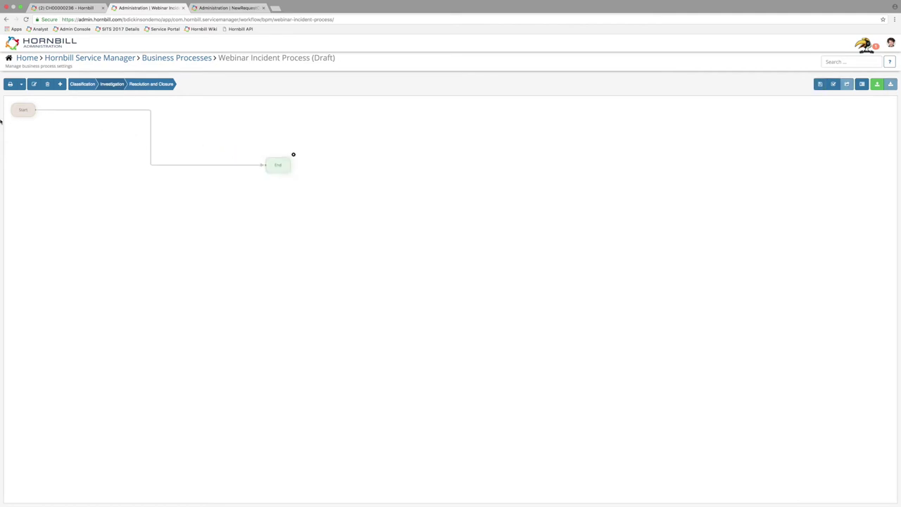
pyautogui.moveTo(19, 117); pyautogui.dragTo(34, 169)
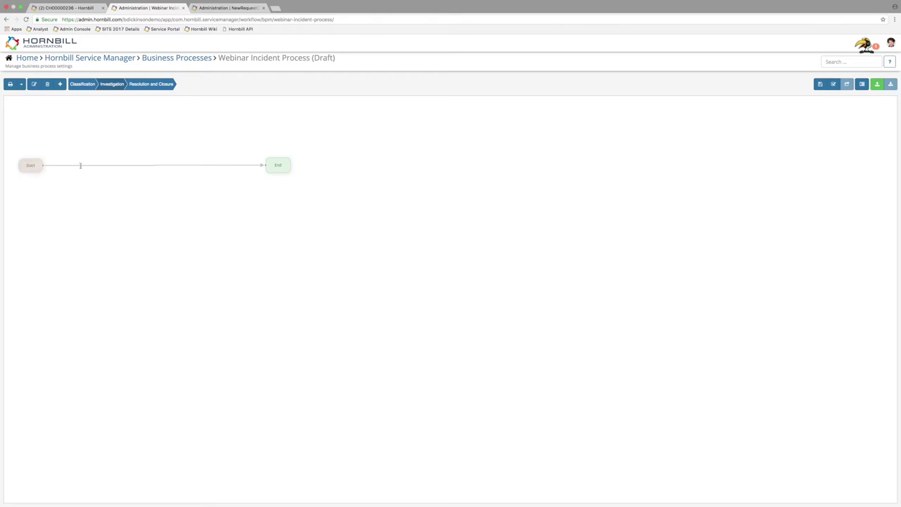
pyautogui.press('Delete')
# - Paste the copied "Wait for Incident Owner" and "Owner Assigned" nodes, connect Start to the task and align them in a row
pyautogui.moveTo(48, 167)
pyautogui.rightClick(106, 165)
pyautogui.click(124, 173)
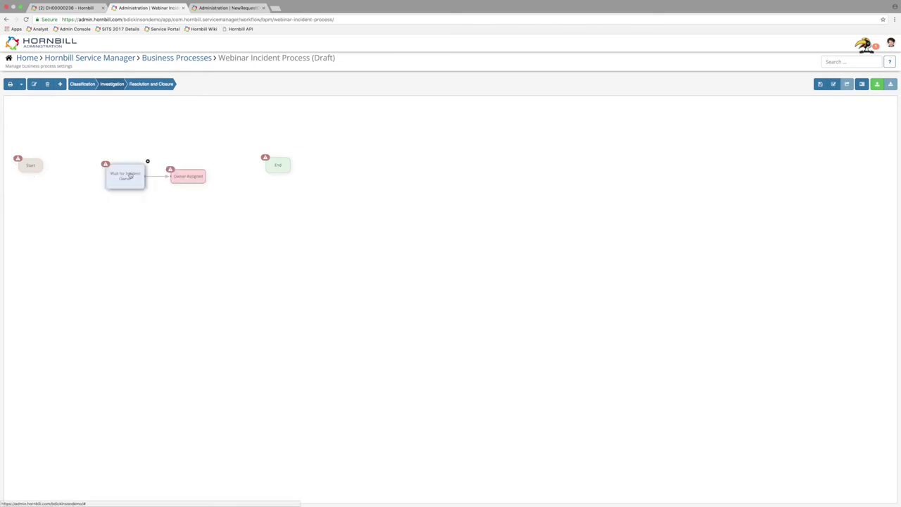
pyautogui.moveTo(49, 167)
pyautogui.mouseDown()
pyautogui.moveTo(129, 182)
pyautogui.moveTo(56, 176)
pyautogui.moveTo(56, 183)
pyautogui.moveTo(139, 185)
pyautogui.moveTo(21, 166)
pyautogui.moveTo(45, 165)
pyautogui.mouseUp()
pyautogui.moveTo(141, 157); pyautogui.dragTo(118, 172)
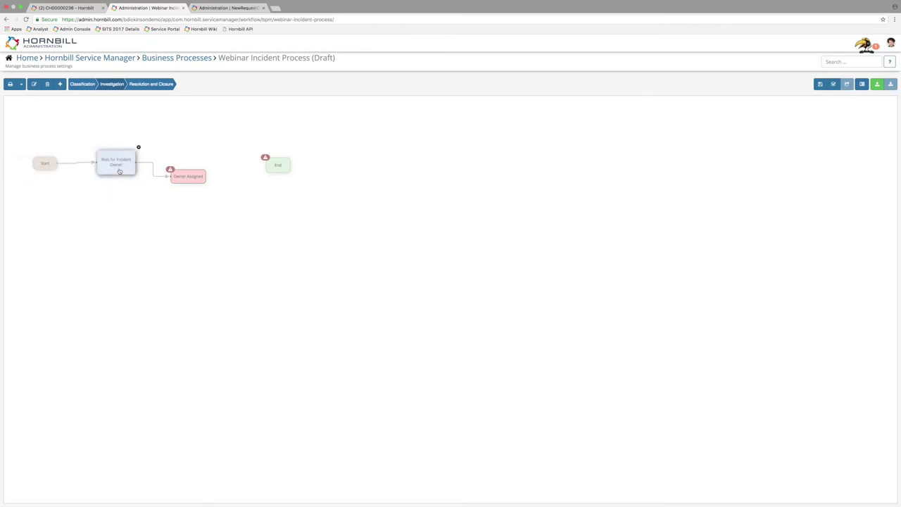
pyautogui.moveTo(196, 177); pyautogui.dragTo(183, 165)
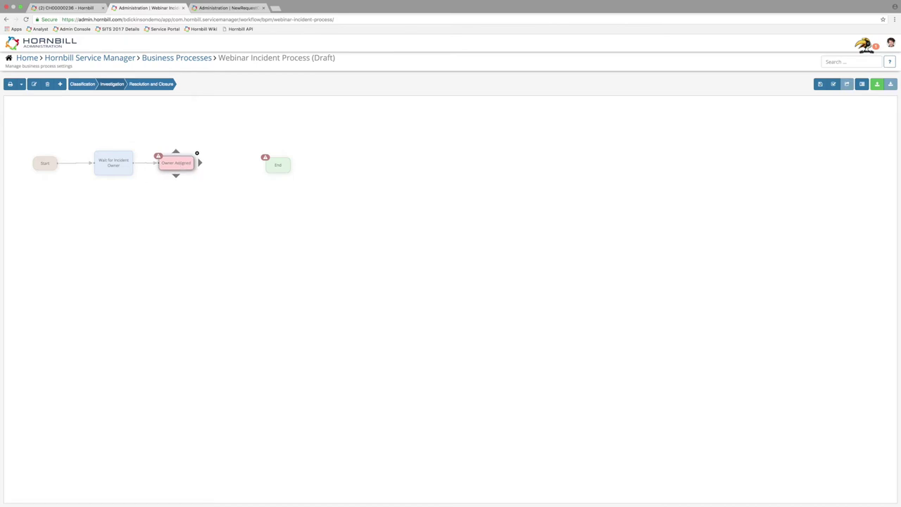
# - Rename the pasted "Wait for Incident Owner" task "Wait for Incident Resolution"
pyautogui.click(115, 167)
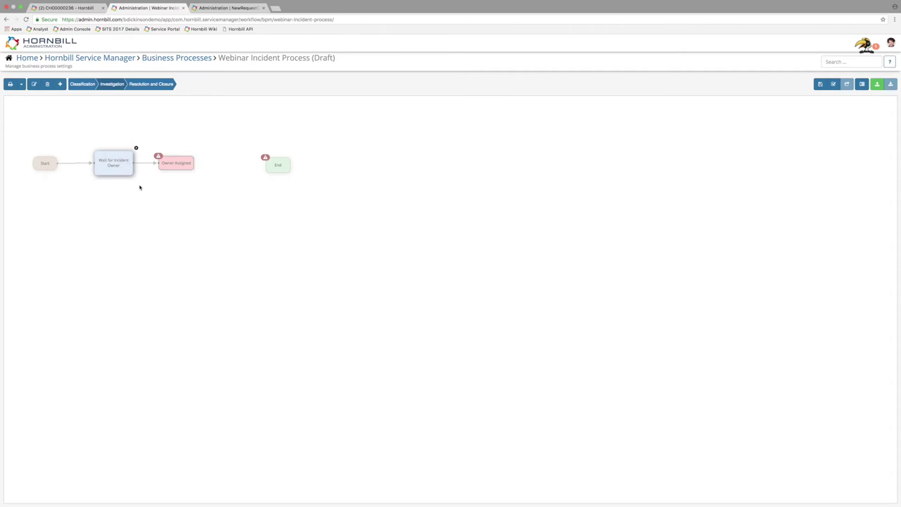
pyautogui.click(180, 166)
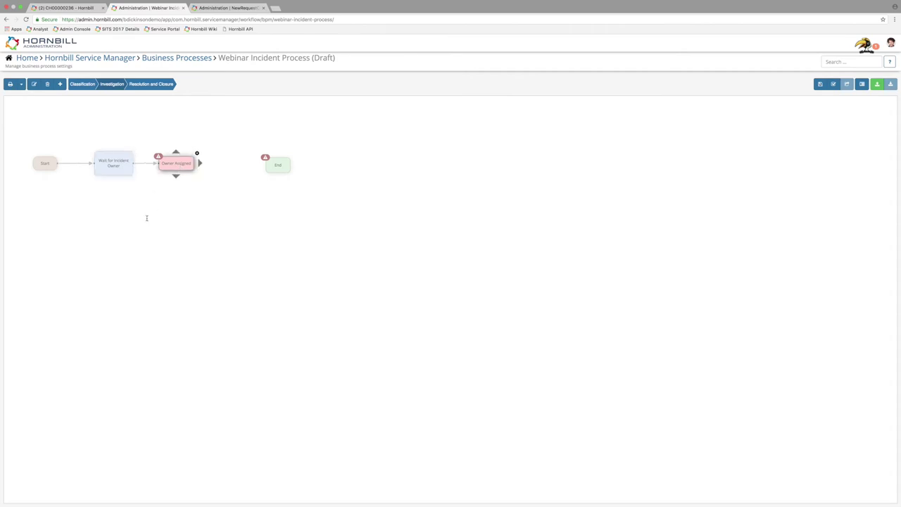
pyautogui.click(116, 166)
pyautogui.click(136, 149)
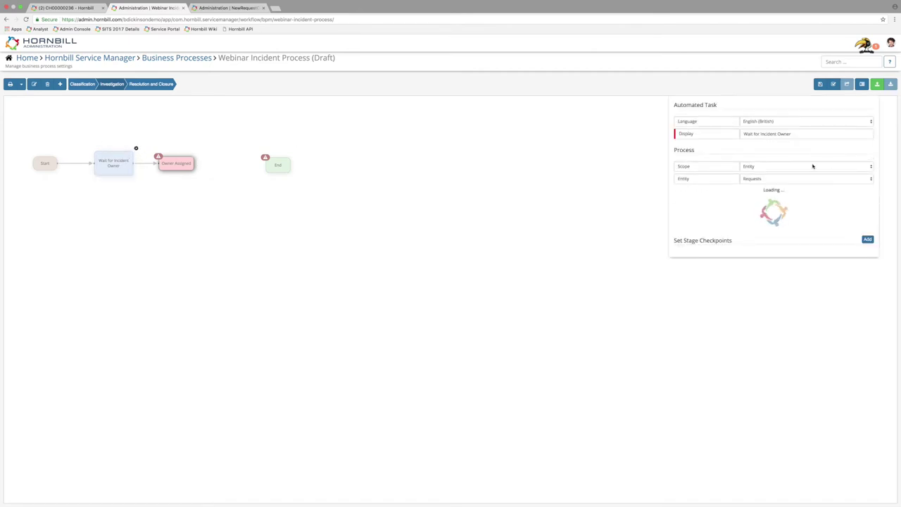
pyautogui.click(783, 134)
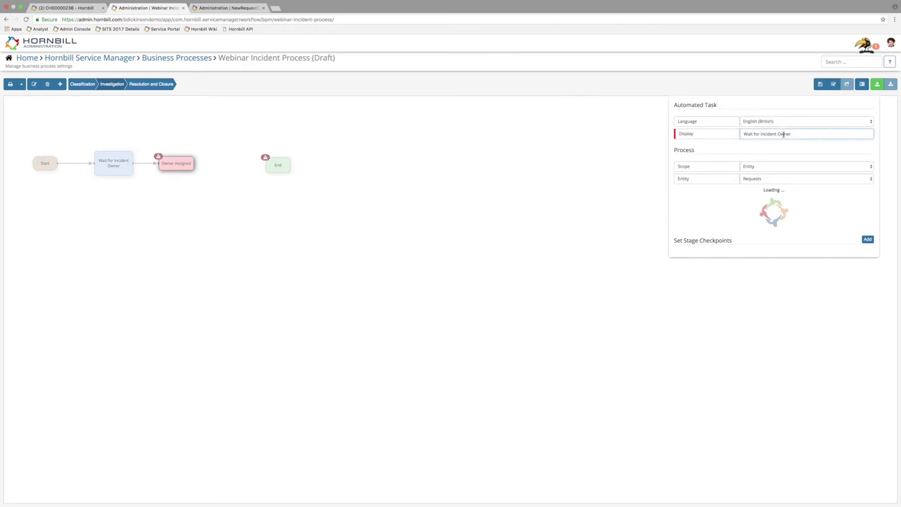
pyautogui.doubleClick(784, 134)
pyautogui.write('Resolutio')
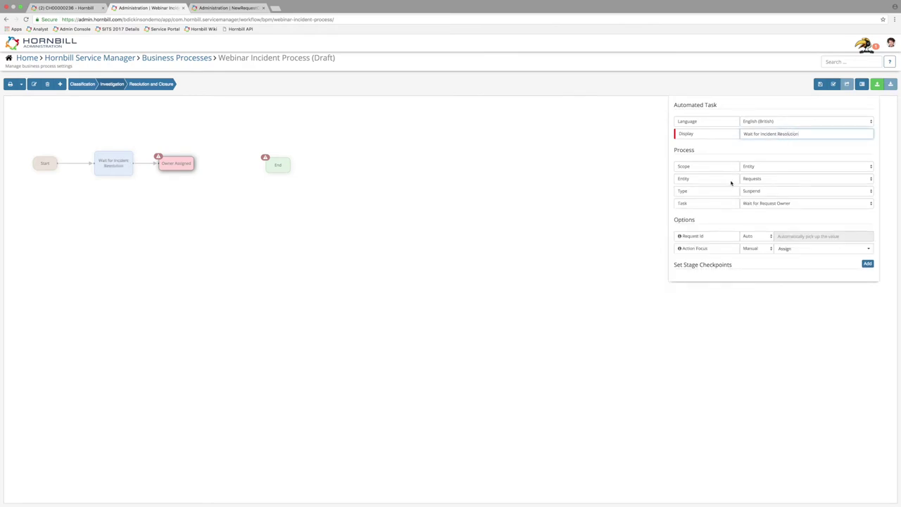
# - Make the resolution task use Wait for Request Resolution and set its Action Focus to Update
pyautogui.click(782, 203)
pyautogui.click(787, 221)
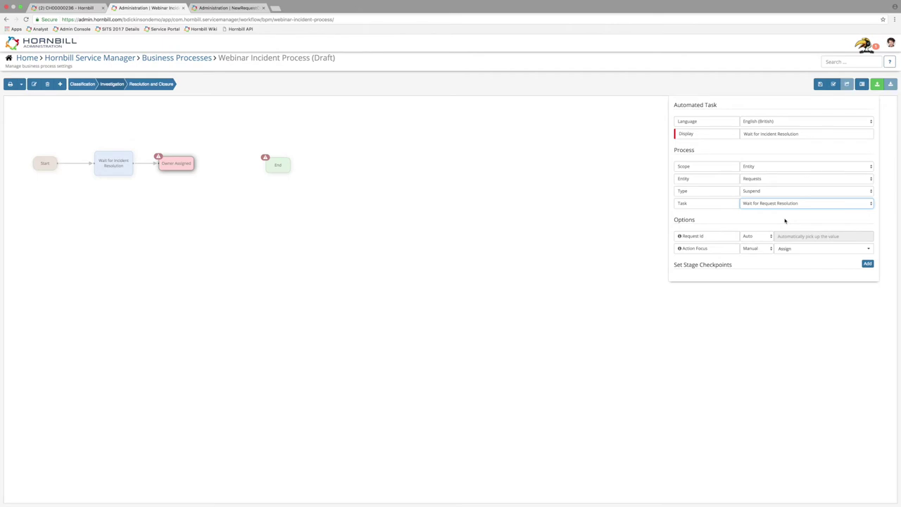
pyautogui.click(807, 251)
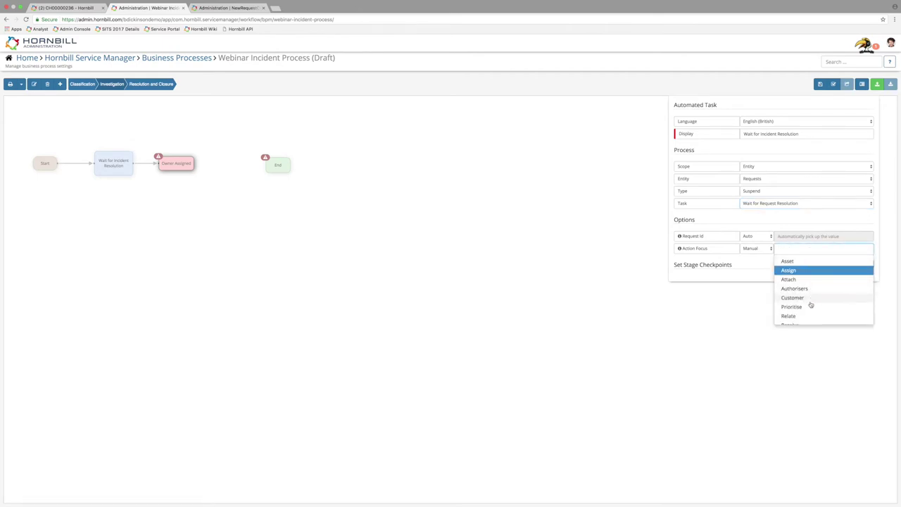
pyautogui.scroll(-3, 811, 306)
pyautogui.click(803, 308)
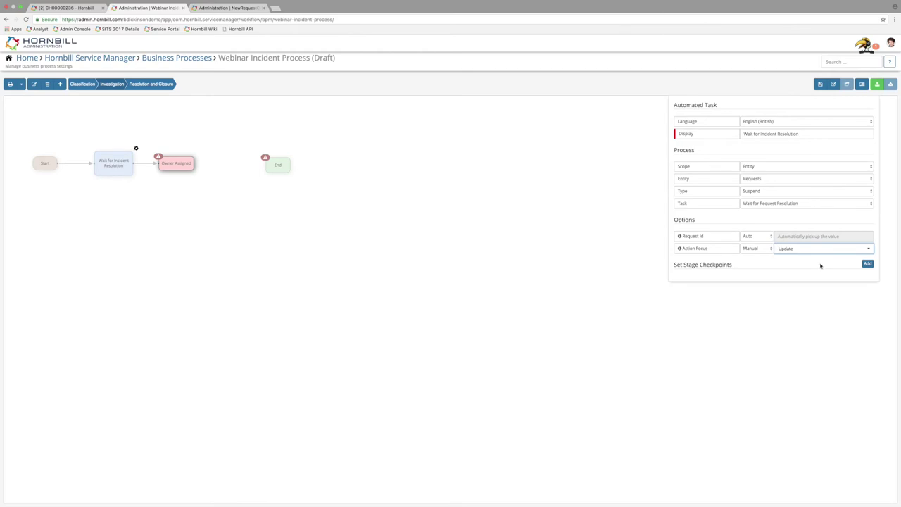
# - Rename the pasted "Owner Assigned" checkpoint "Incident Resolved" and make it set the Incident Resolved checkpoint
pyautogui.click(176, 163)
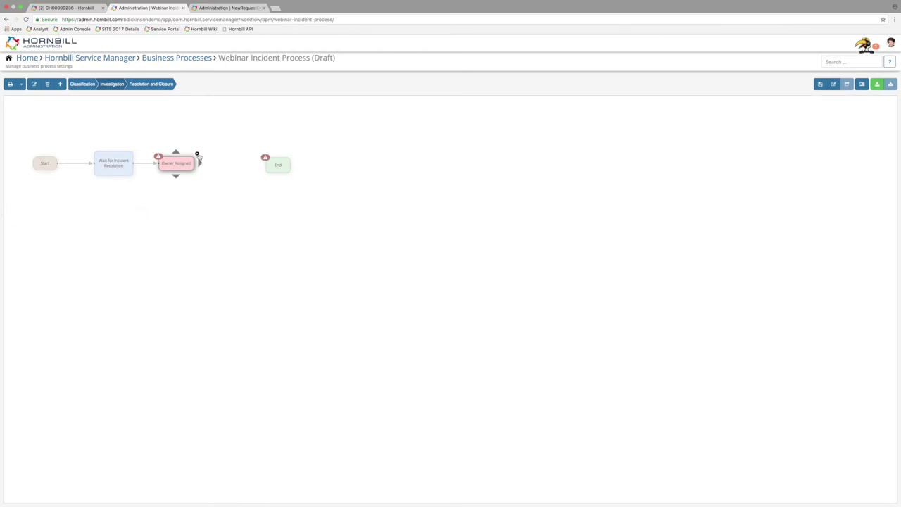
pyautogui.moveTo(793, 135); pyautogui.dragTo(686, 132)
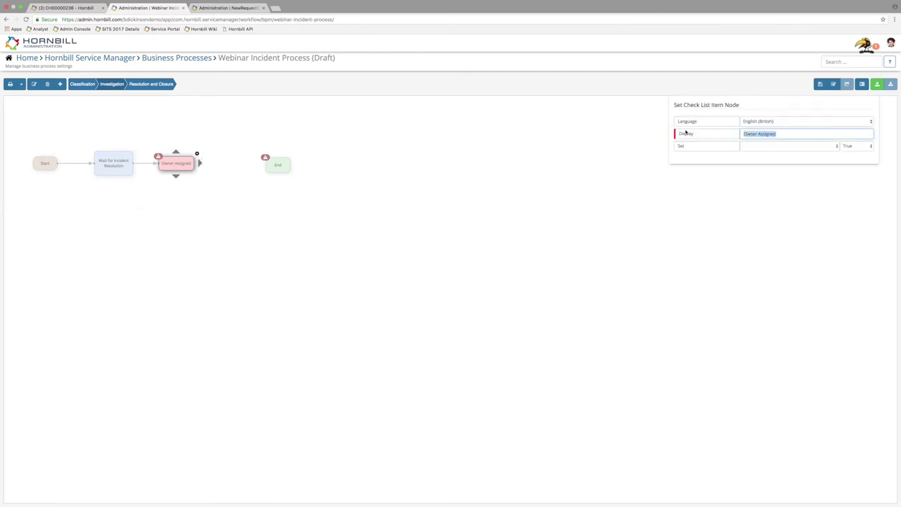
pyautogui.write('Incident Reso')
pyautogui.press('BackSpace')
pyautogui.press('BackSpace')
pyautogui.press('BackSpace')
pyautogui.press('BackSpace')
pyautogui.write('lve')
pyautogui.press('Tab')
pyautogui.write('d')
pyautogui.click(790, 146)
pyautogui.click(776, 152)
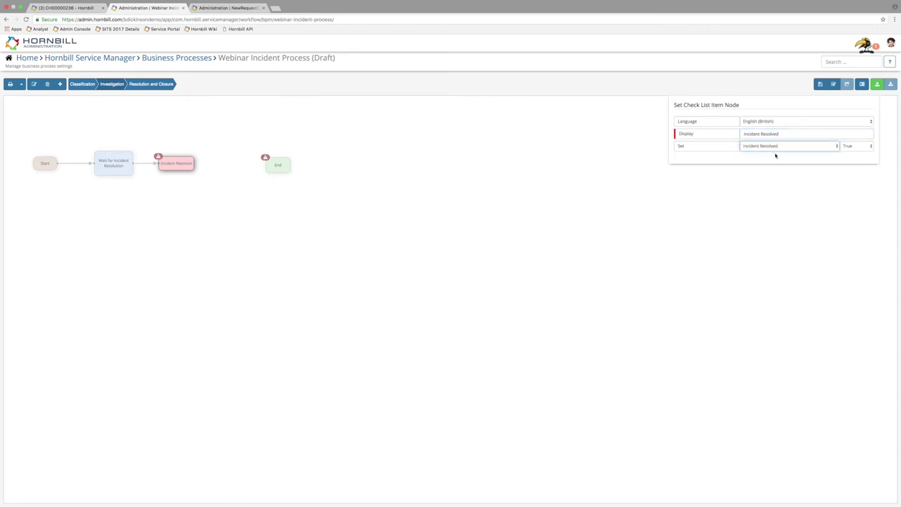
# - Delete the Investigation stage's End node and add an aligned Next Stage node after the "Incident Resolved" checkpoint
pyautogui.click(278, 165)
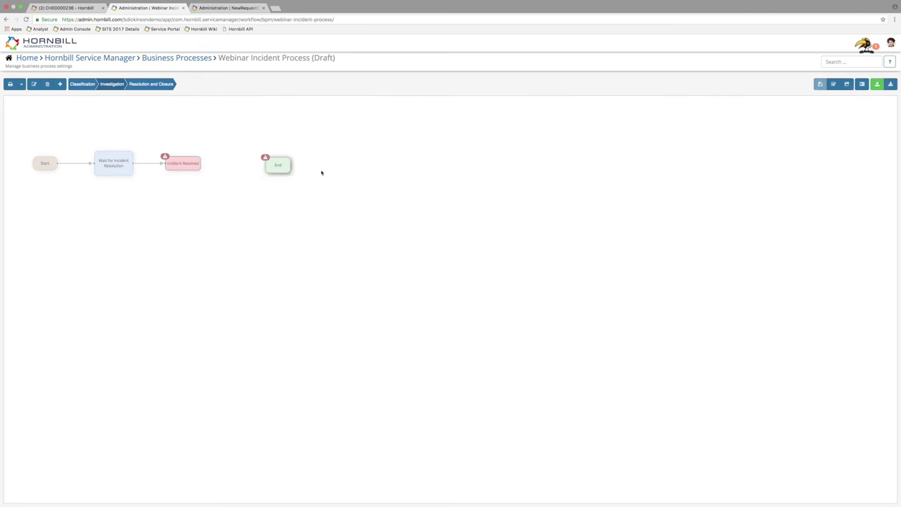
pyautogui.press('Delete')
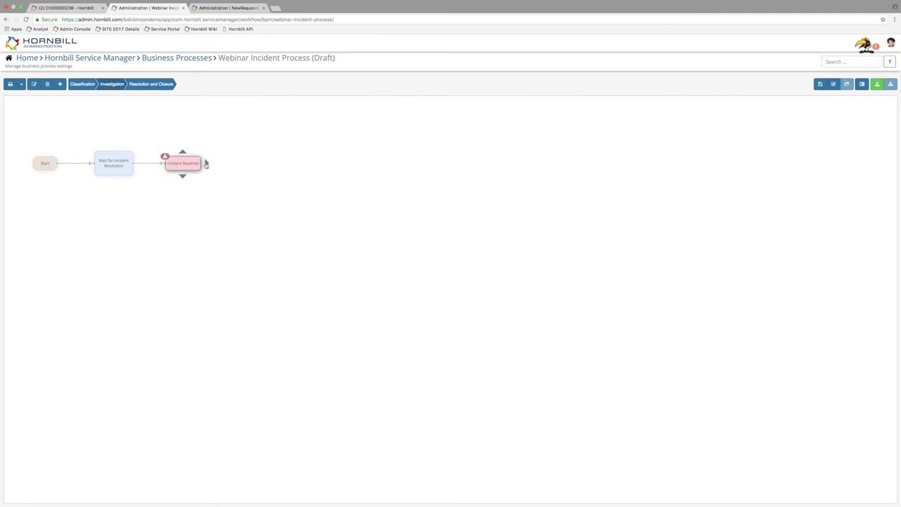
pyautogui.moveTo(207, 165); pyautogui.dragTo(237, 165)
pyautogui.click(262, 216)
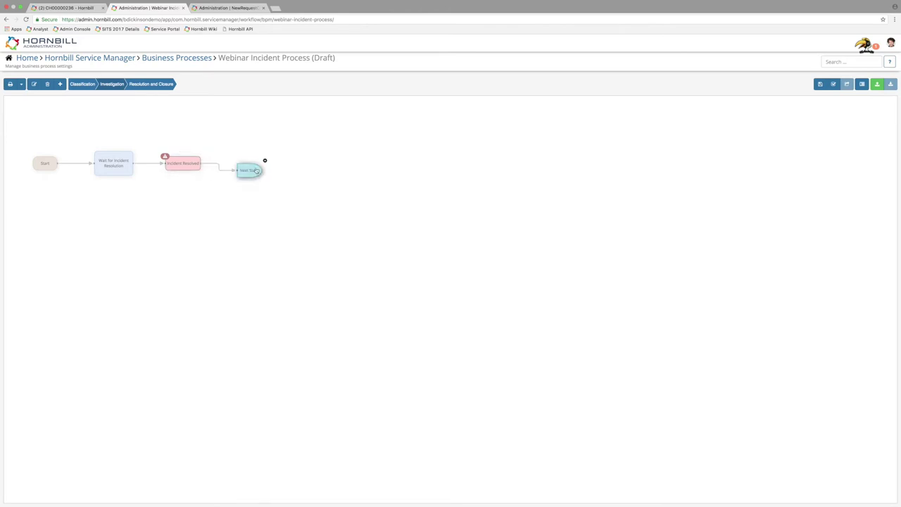
pyautogui.moveTo(259, 170); pyautogui.dragTo(238, 164)
# - Save the business process, reload the Investigation stage by switching stages, and save again
pyautogui.click(820, 85)
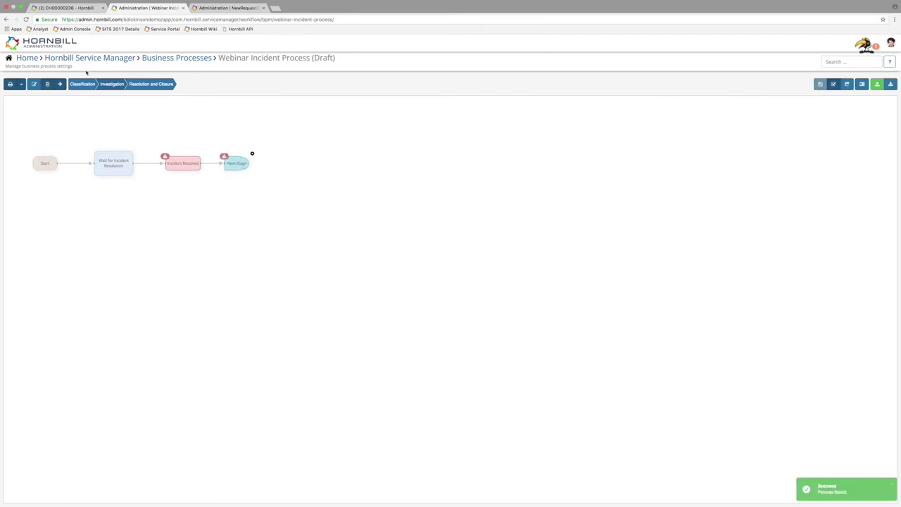
pyautogui.click(136, 84)
pyautogui.click(118, 86)
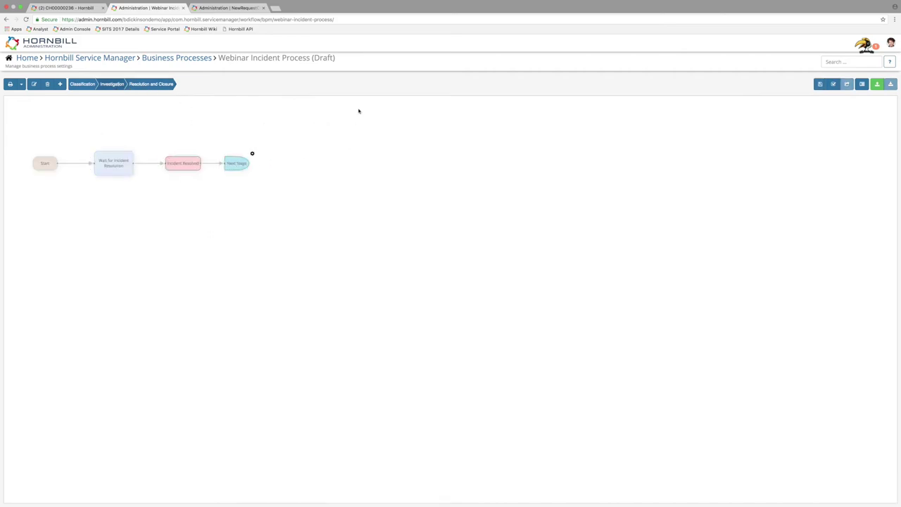
pyautogui.click(819, 83)
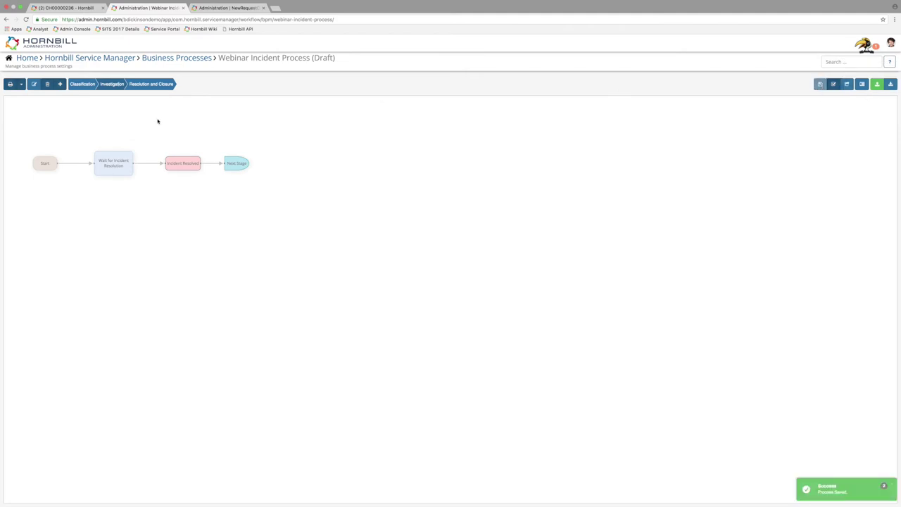
# - Open the Resolution and Closure stage, move its End node far from Start, and delete the connector between them
pyautogui.click(160, 88)
pyautogui.moveTo(87, 139); pyautogui.dragTo(619, 277)
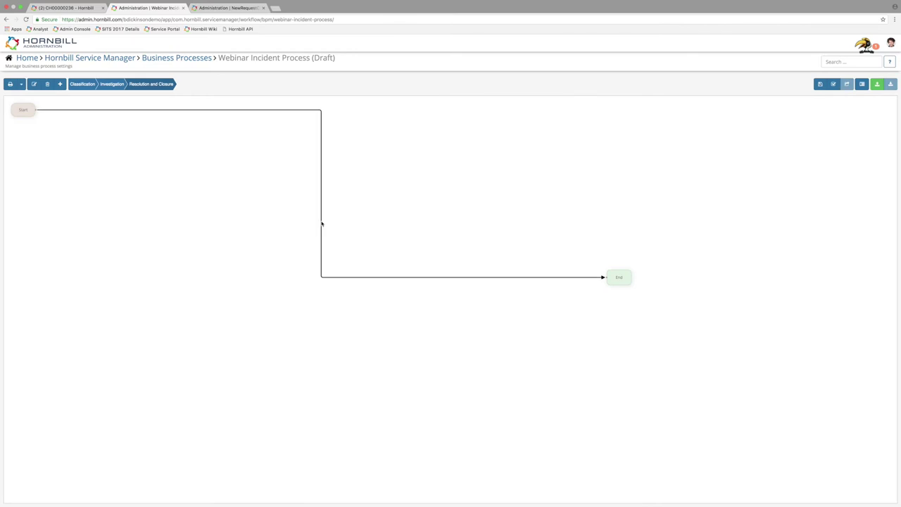
pyautogui.press('Delete')
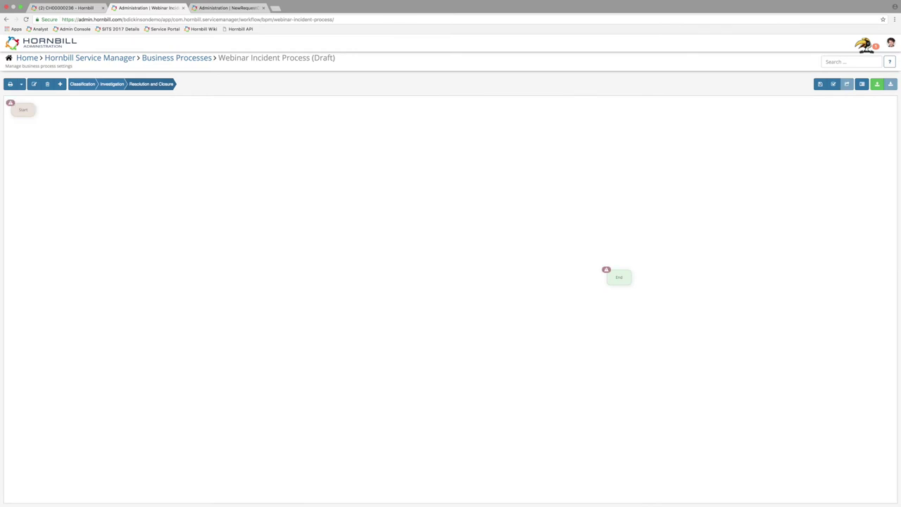
# - Add an Automated Task connected after the Start node and align it with Start
pyautogui.moveTo(35, 110); pyautogui.dragTo(106, 138)
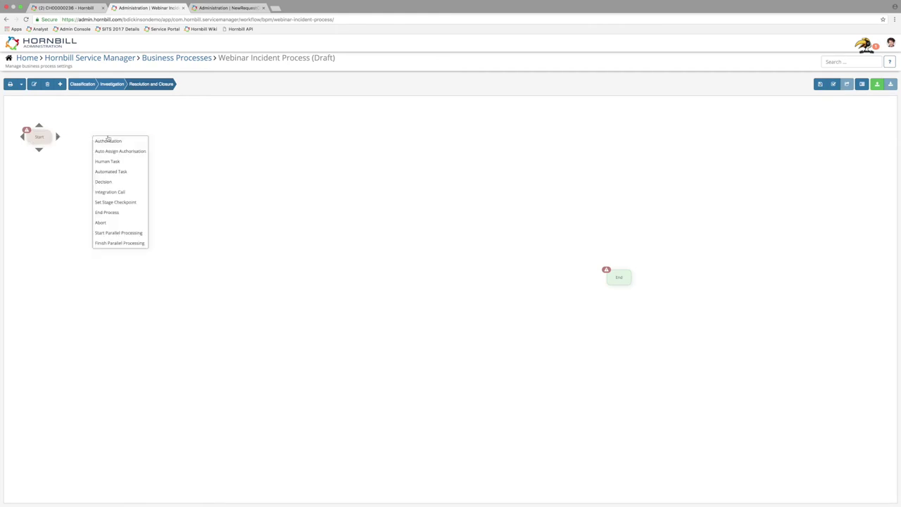
pyautogui.click(111, 171)
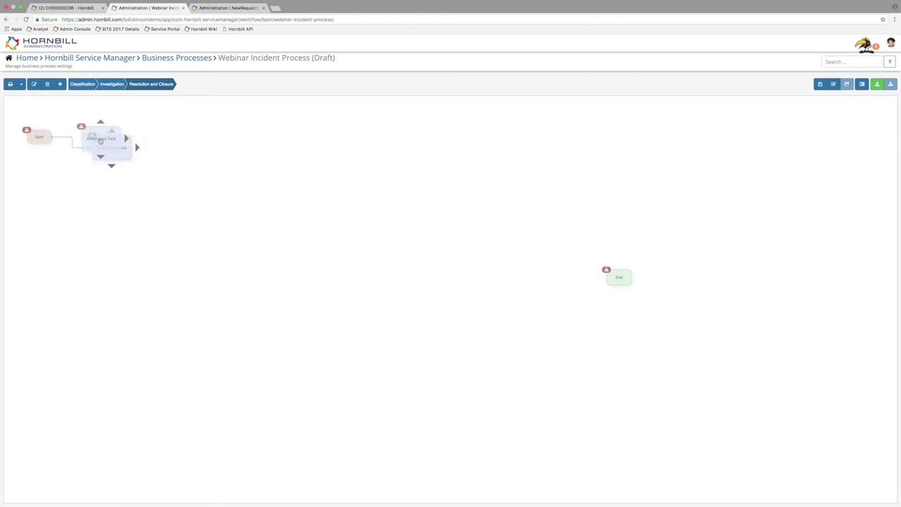
pyautogui.moveTo(95, 142); pyautogui.dragTo(91, 141)
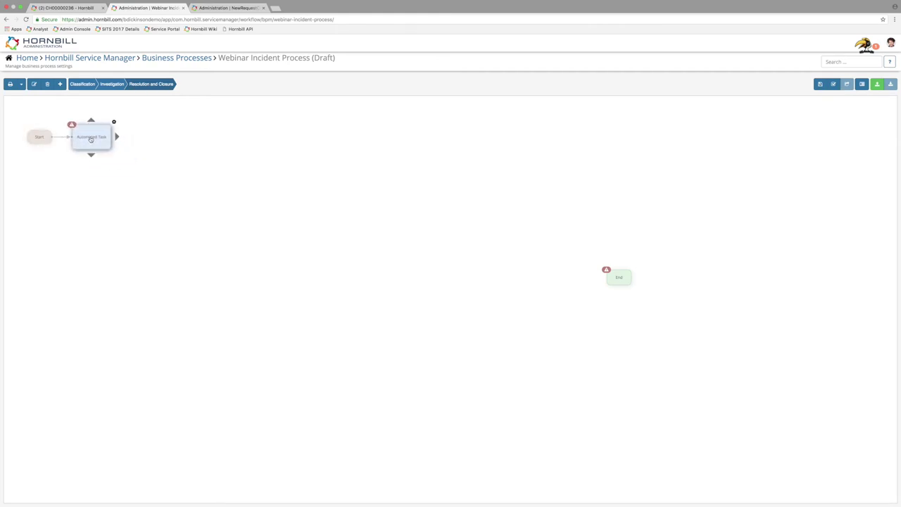
# - Open the new automated task's properties and set its display name to "Get Request Priority"
pyautogui.click(113, 124)
pyautogui.moveTo(792, 138); pyautogui.dragTo(716, 133)
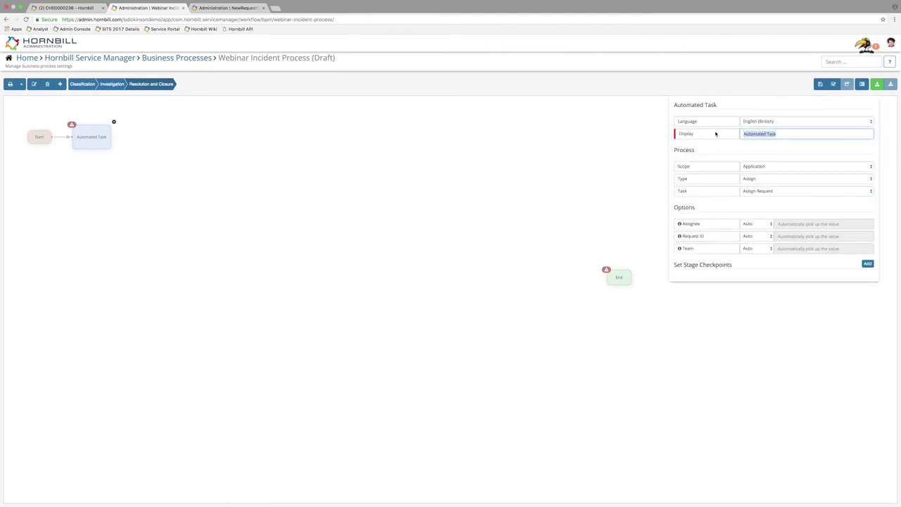
pyautogui.write('Get')
pyautogui.write('Request Priority')
# - Set the "Get Request Priority" task's scope to Entity and its entity to Requests, and open its type options
pyautogui.click(842, 167)
pyautogui.click(767, 173)
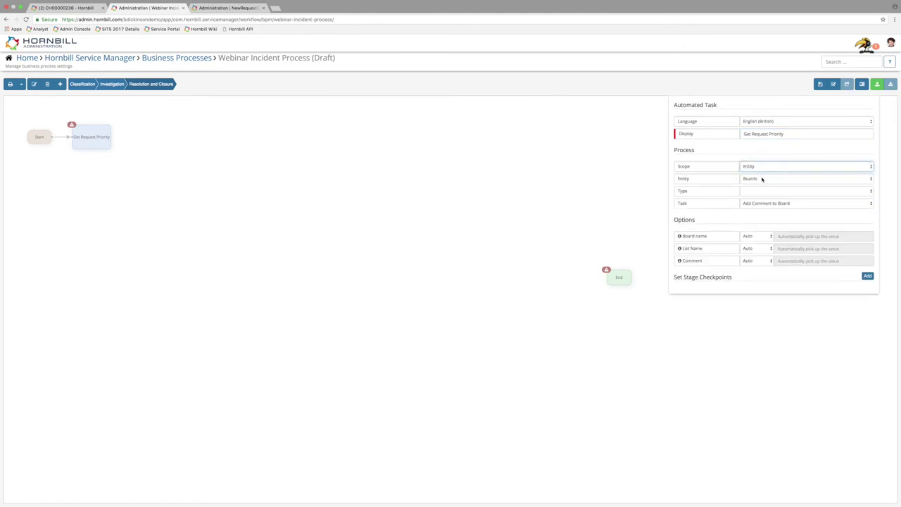
pyautogui.click(762, 179)
pyautogui.click(763, 209)
pyautogui.click(774, 191)
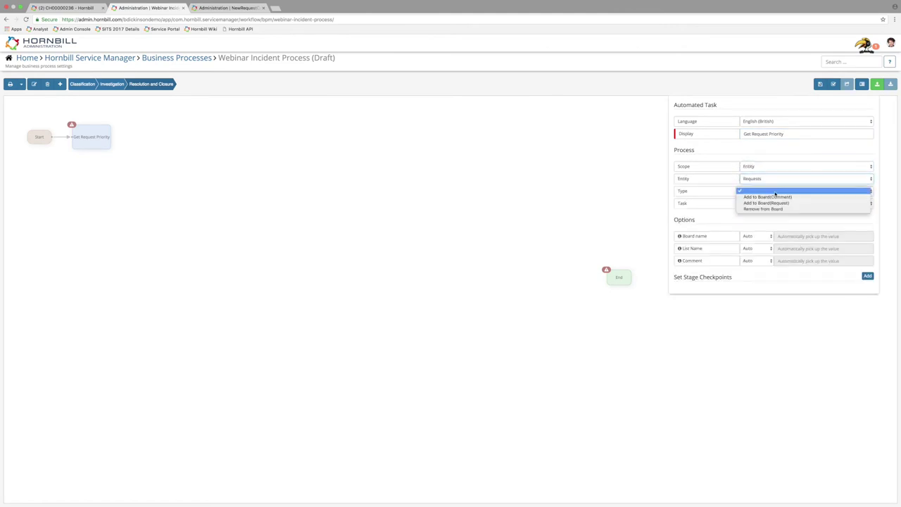
pyautogui.click(779, 191)
pyautogui.click(777, 191)
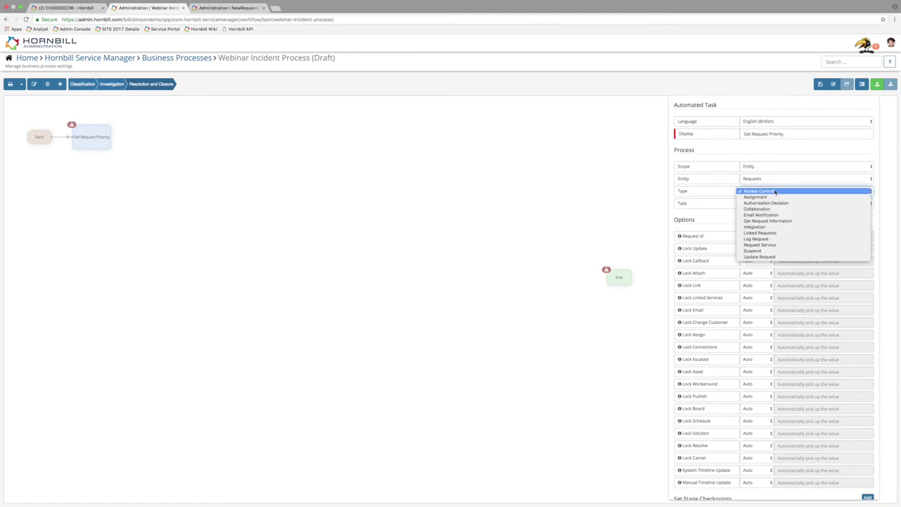
# - Configure the Get Request Priority automated task with type Get Request Information and task Request Details
pyautogui.click(771, 222)
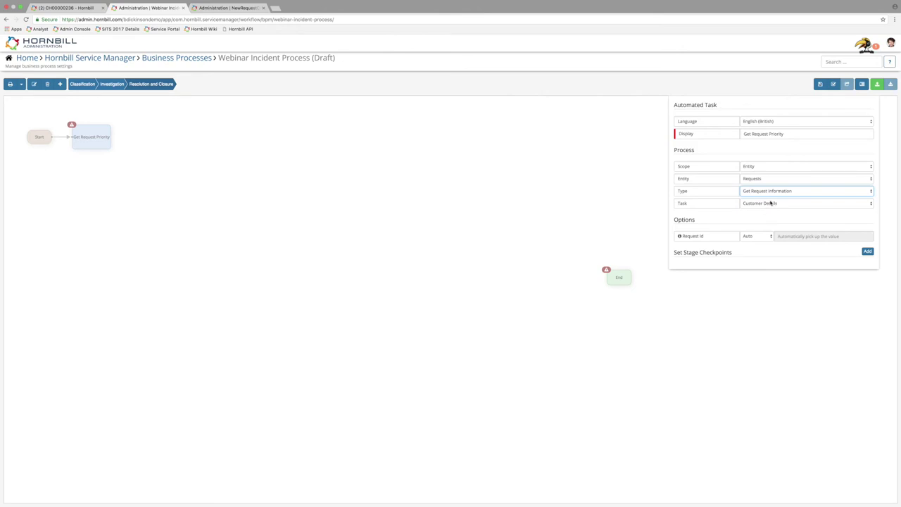
pyautogui.click(770, 203)
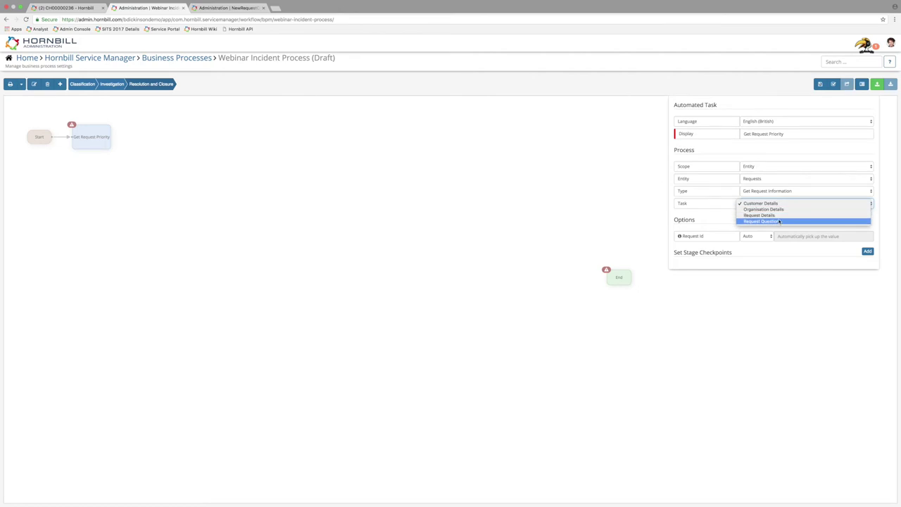
pyautogui.press('Escape')
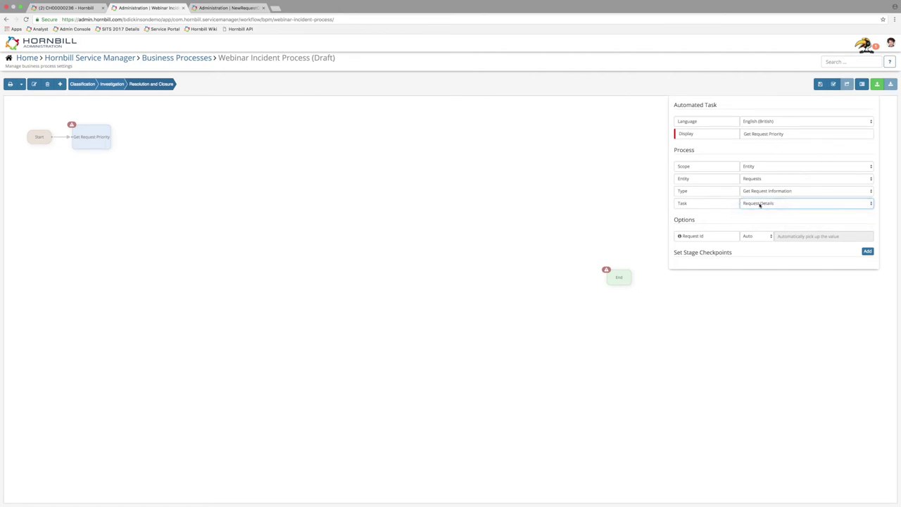
pyautogui.click(443, 286)
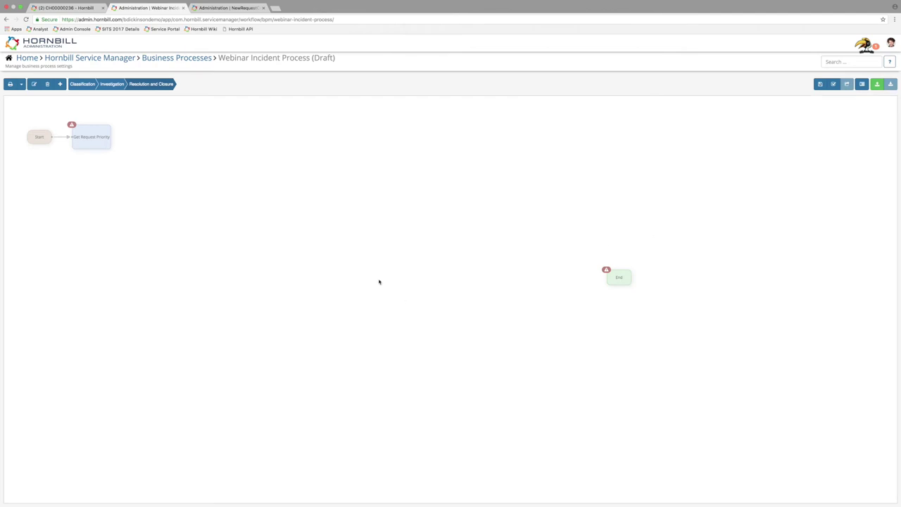
# - Add a Decision node after Get Request Priority and align it level with that task
pyautogui.moveTo(88, 147)
pyautogui.moveTo(118, 138); pyautogui.dragTo(145, 141)
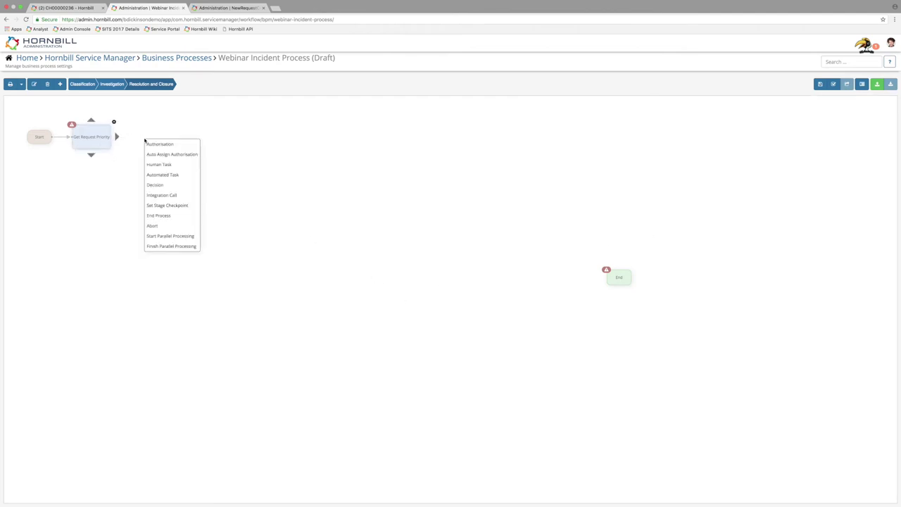
pyautogui.click(156, 185)
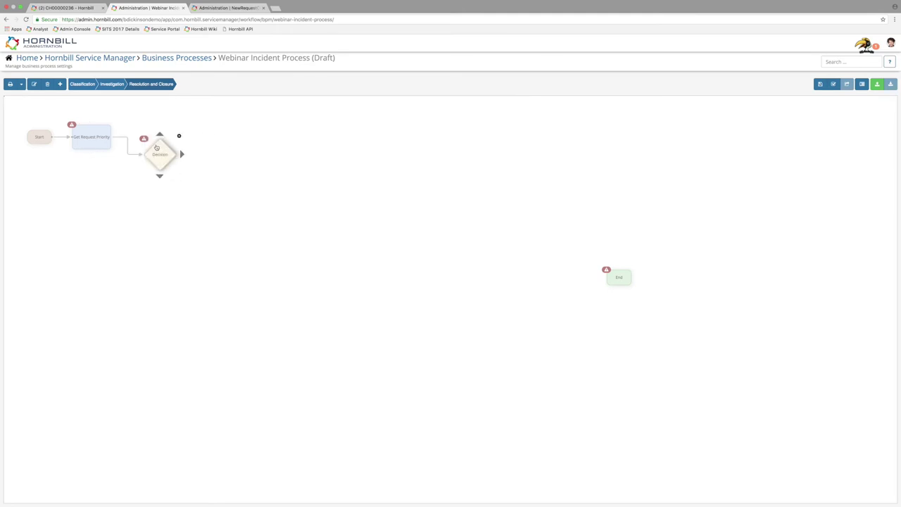
pyautogui.moveTo(148, 140); pyautogui.dragTo(143, 138)
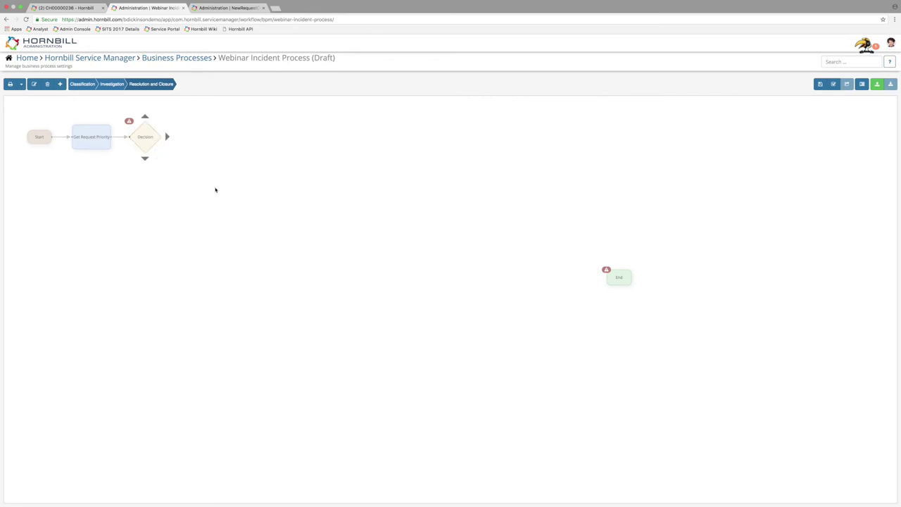
# - Branch the Decision to a new Human Task below it and a new Automated Task beside it
pyautogui.moveTo(146, 161); pyautogui.dragTo(144, 209)
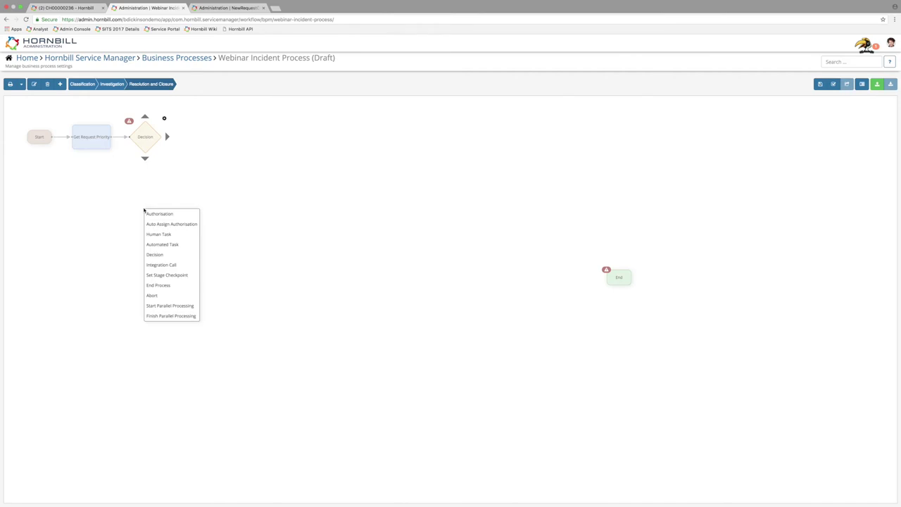
pyautogui.click(167, 235)
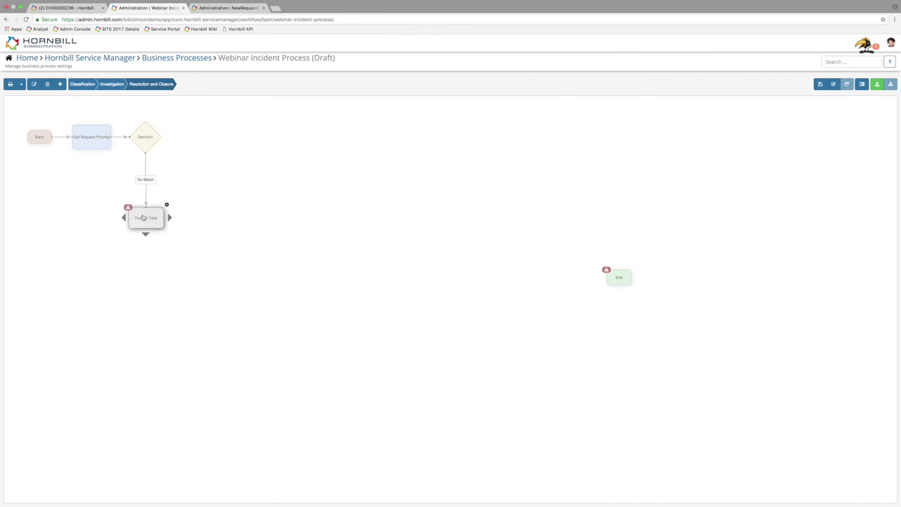
pyautogui.moveTo(169, 139); pyautogui.dragTo(225, 140)
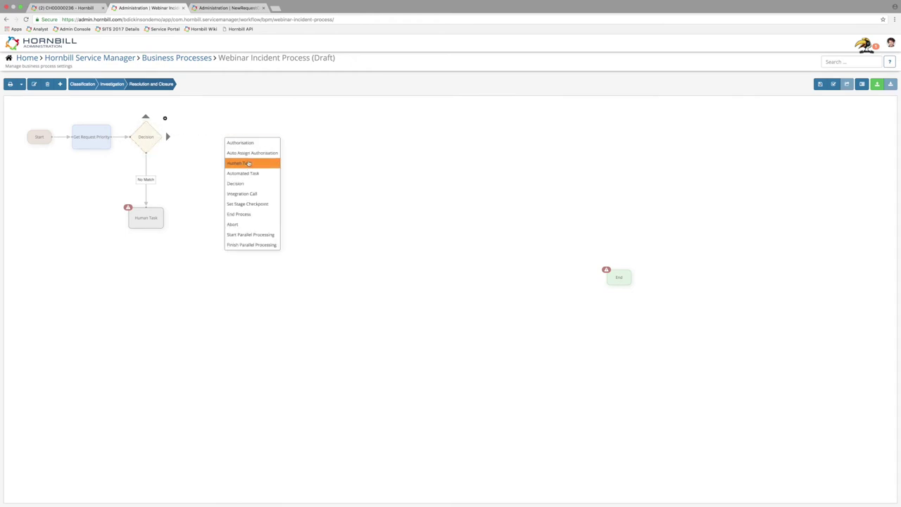
pyautogui.click(243, 173)
pyautogui.moveTo(243, 148); pyautogui.dragTo(235, 135)
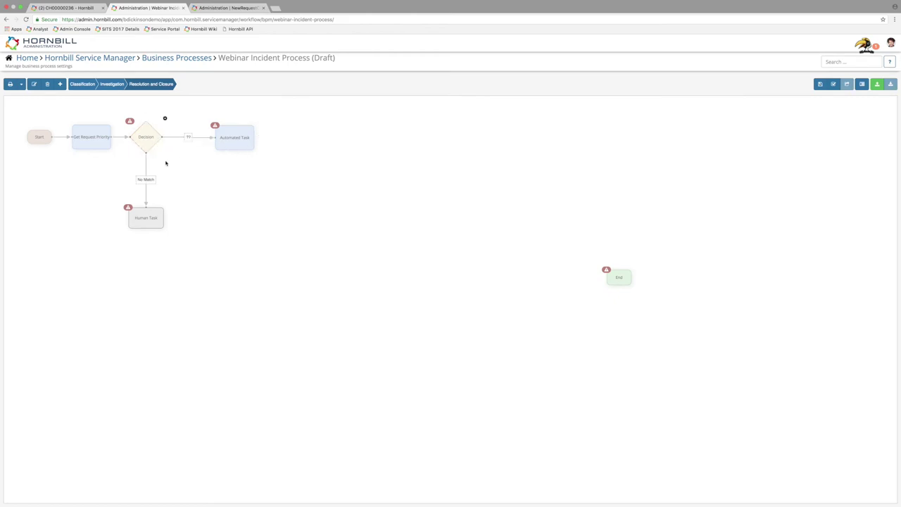
# - Set the outcome of the branch from the Decision to the Automated Task to No Match
pyautogui.click(150, 185)
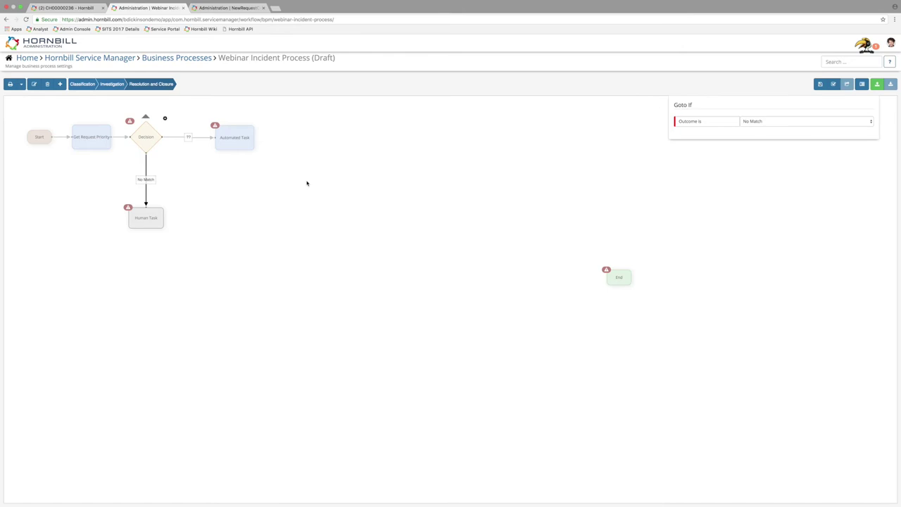
pyautogui.click(191, 139)
pyautogui.click(789, 121)
pyautogui.click(760, 134)
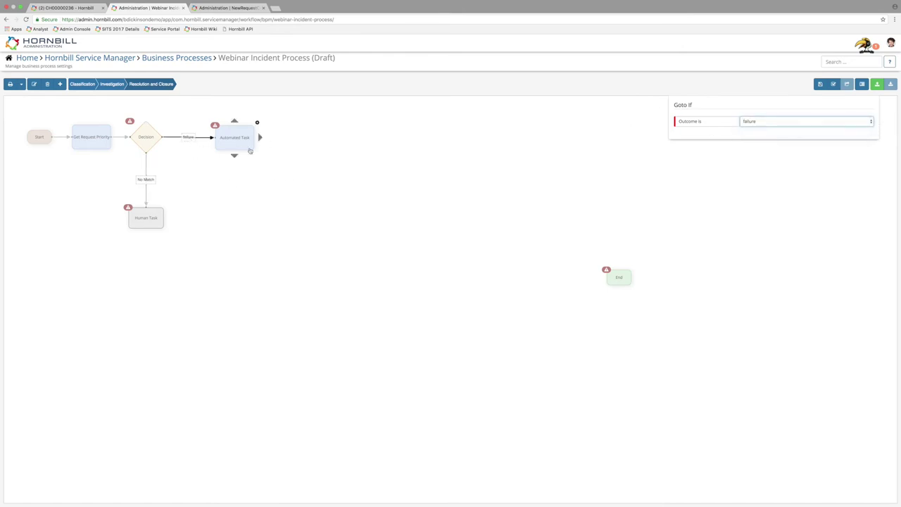
# - Set the branch to the Human Task to Custom Expression with the display name "High Priority"
pyautogui.click(145, 185)
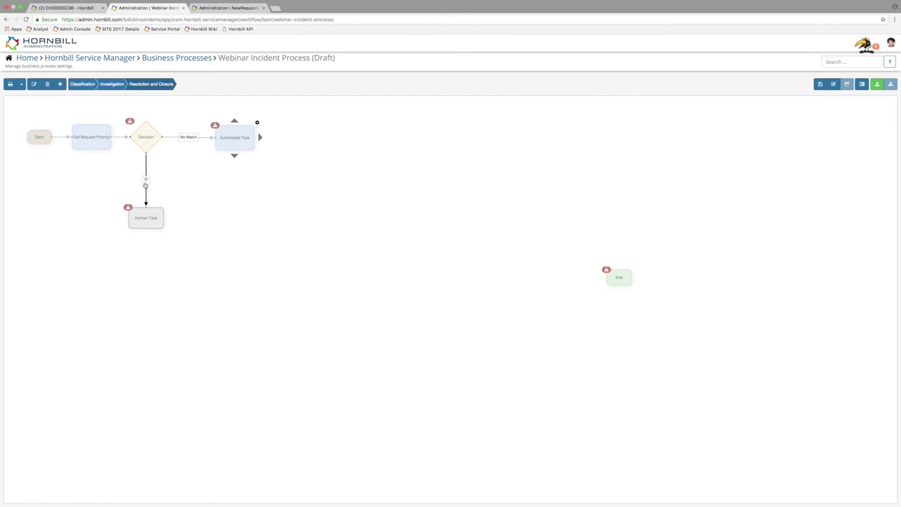
pyautogui.click(788, 133)
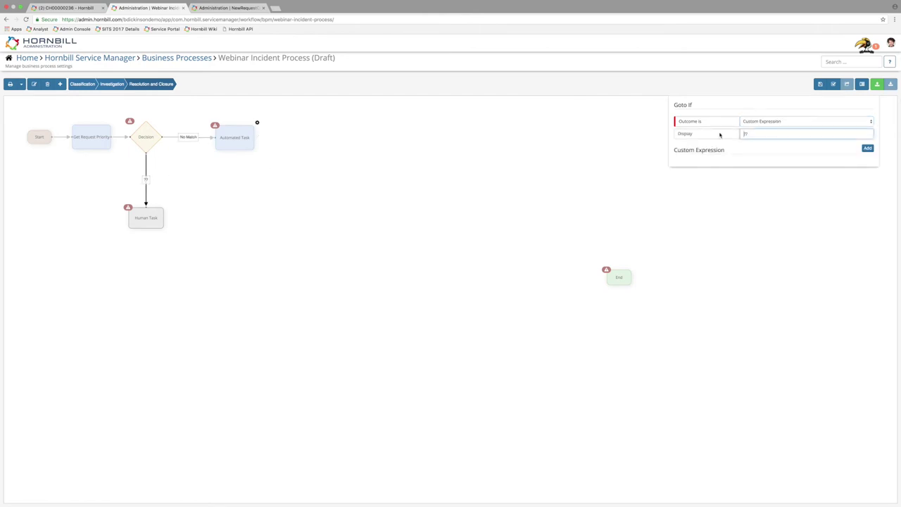
pyautogui.moveTo(766, 136); pyautogui.dragTo(743, 134)
pyautogui.press('BackSpace')
pyautogui.write('High Priority')
# - Add a custom expression to the High Priority branch requiring the Get Request Priority flowcode Priority to equal the static value "High"
pyautogui.click(869, 149)
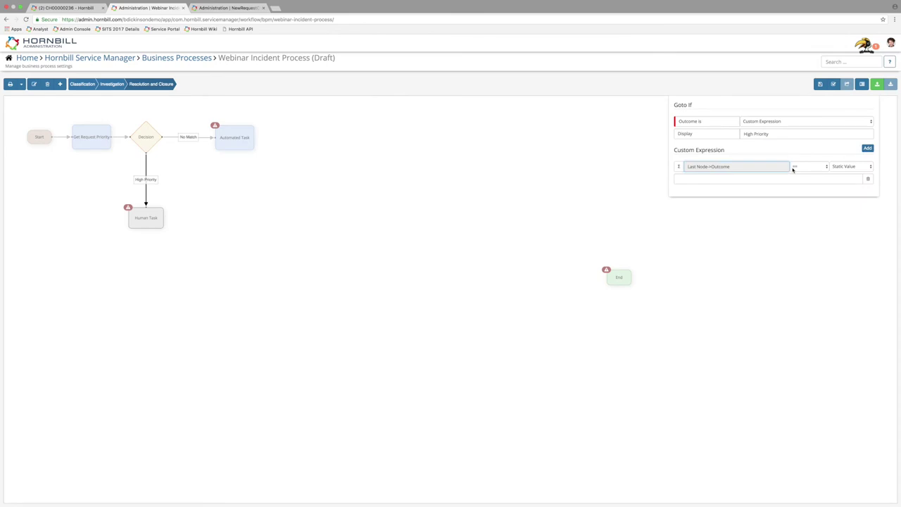
pyautogui.click(680, 168)
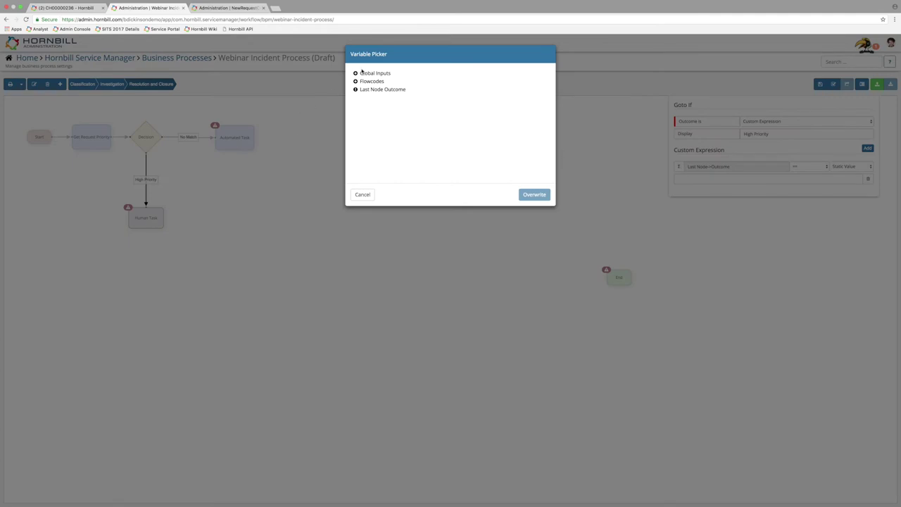
pyautogui.click(355, 73)
pyautogui.click(355, 88)
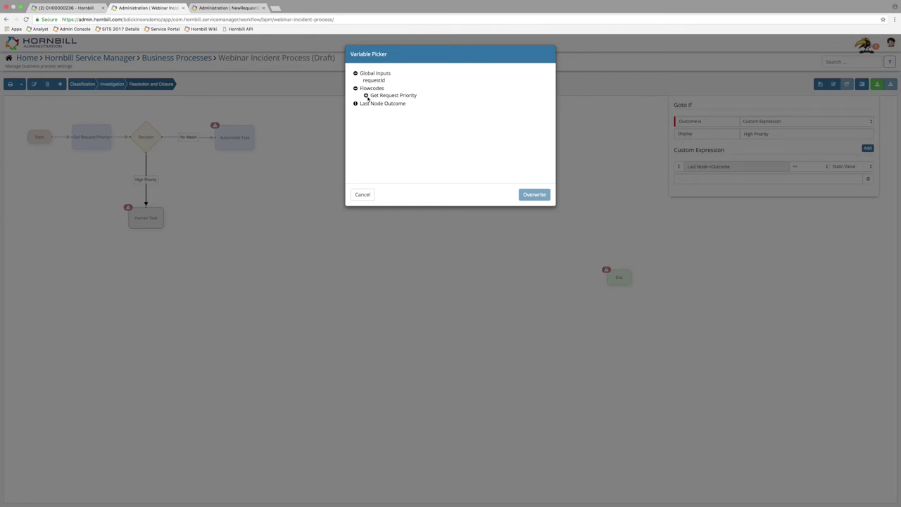
pyautogui.click(366, 95)
pyautogui.scroll(-5, 380, 109)
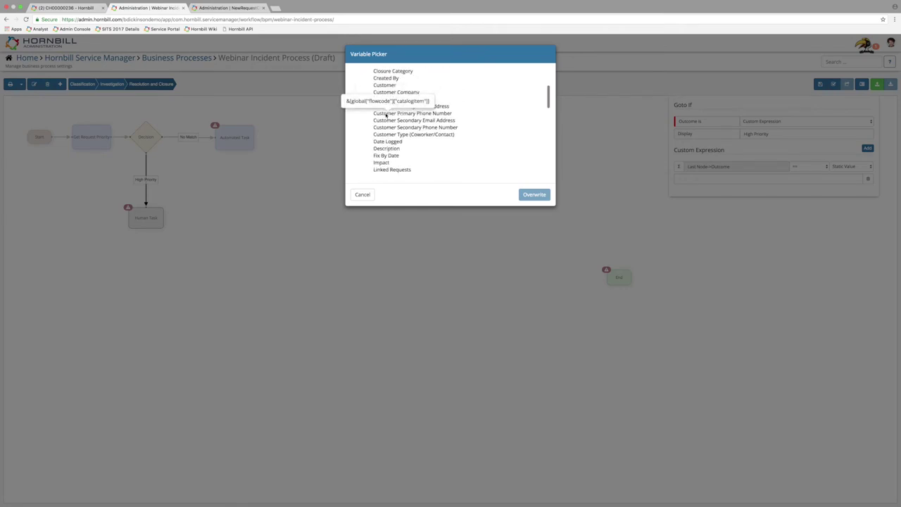
pyautogui.scroll(-5, 386, 119)
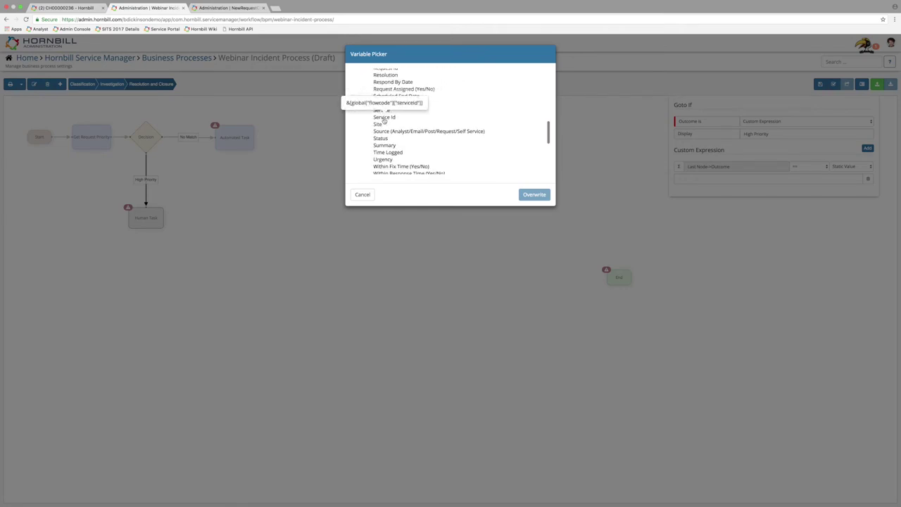
pyautogui.scroll(5, 391, 131)
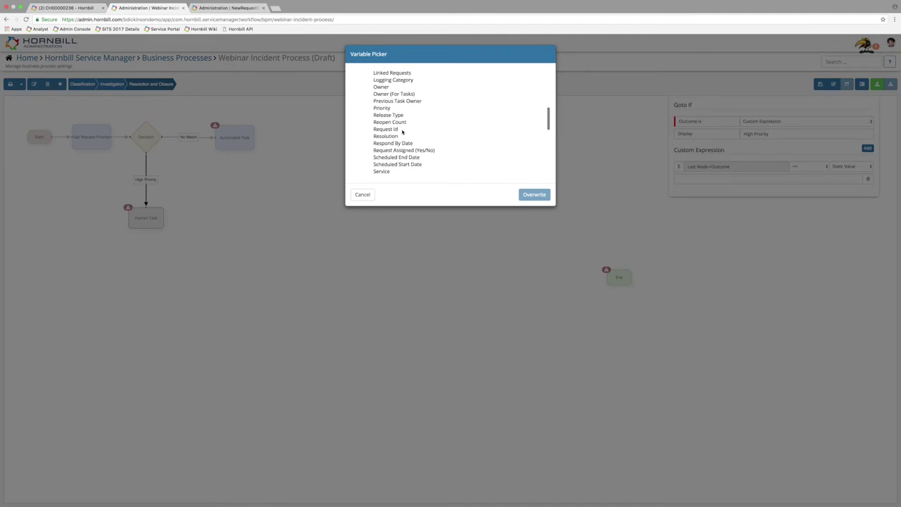
pyautogui.scroll(3, 398, 130)
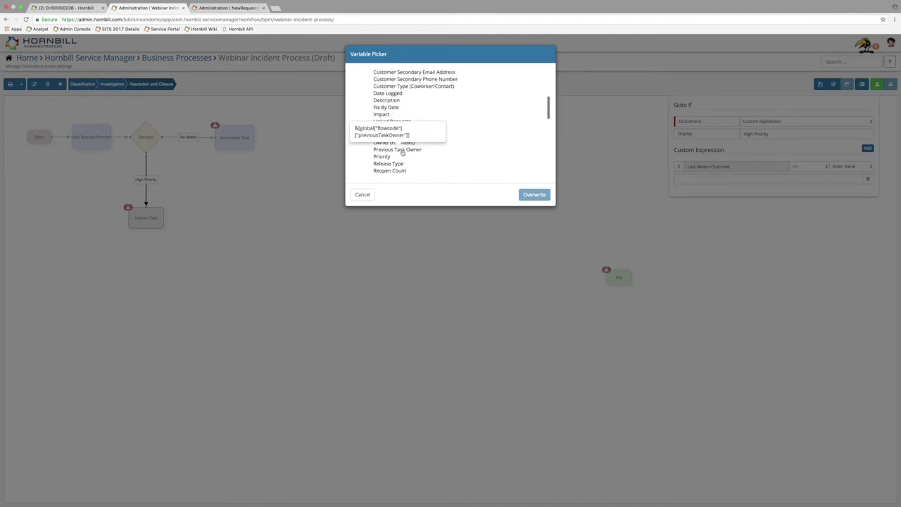
pyautogui.click(384, 171)
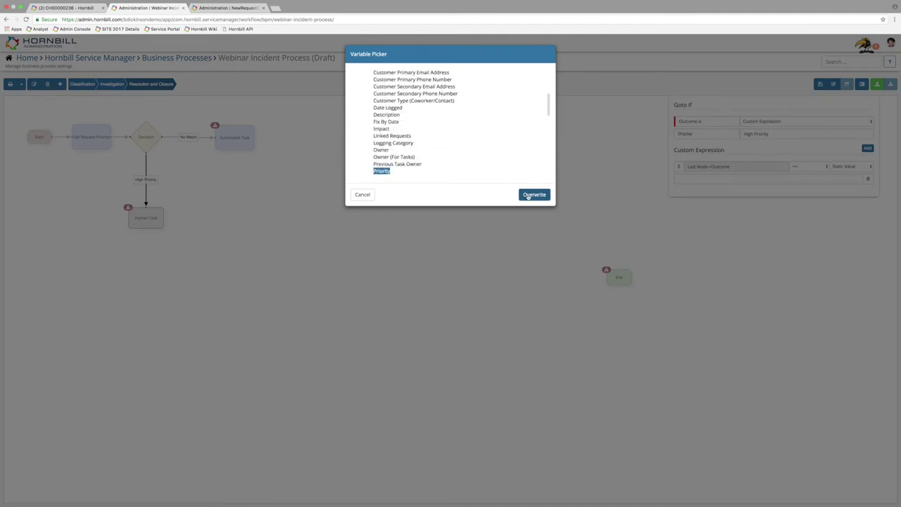
pyautogui.click(532, 195)
pyautogui.click(717, 181)
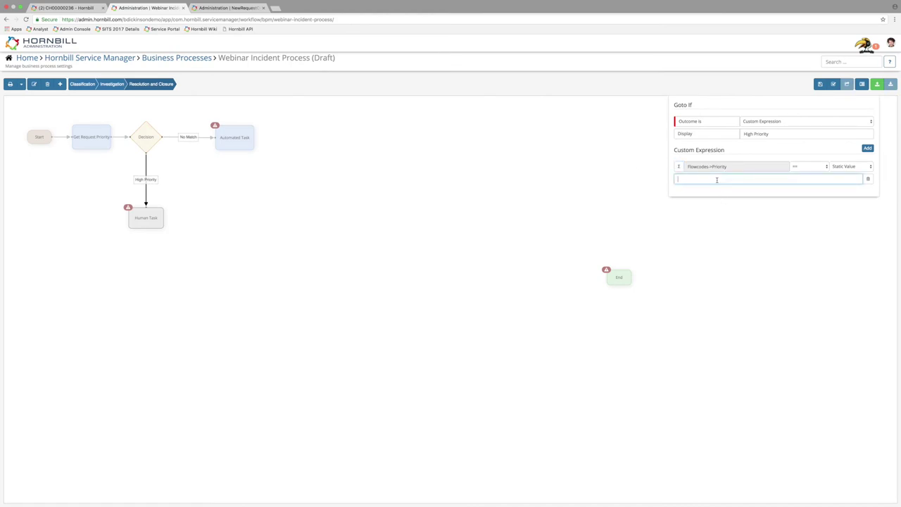
pyautogui.write('High')
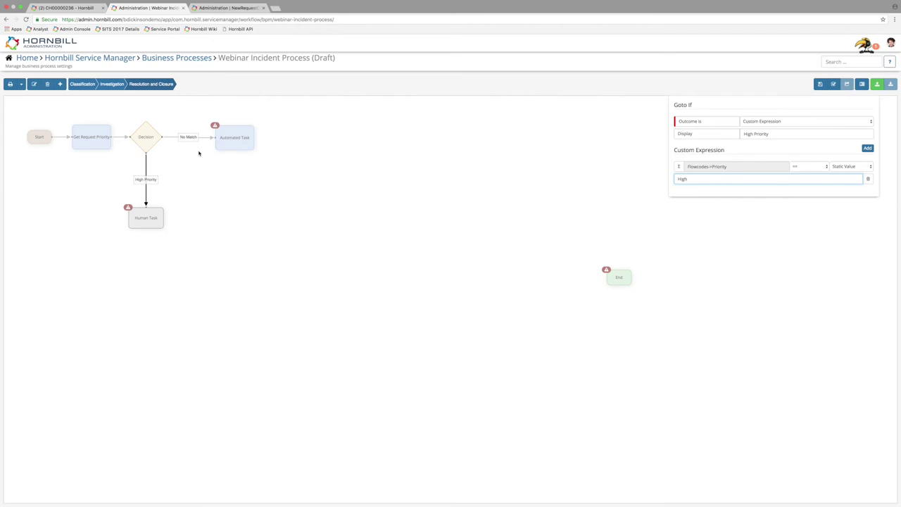
# - Change the Human Task's display name to "High Priority Incident Review"
pyautogui.moveTo(148, 221)
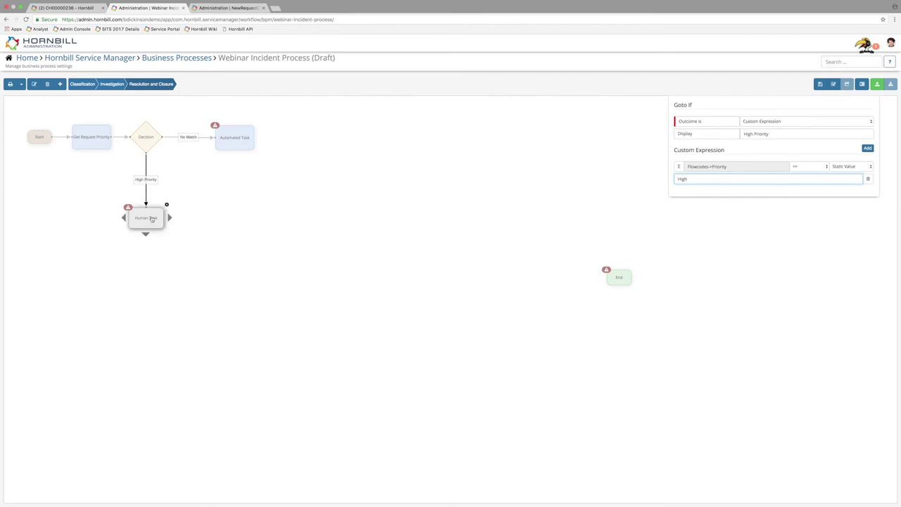
pyautogui.click(151, 219)
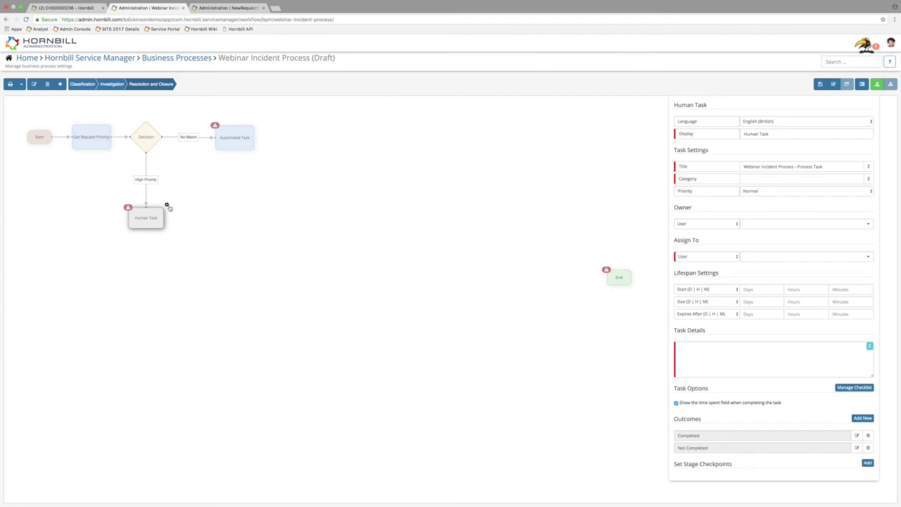
pyautogui.moveTo(154, 216)
pyautogui.click(716, 135)
pyautogui.write('H')
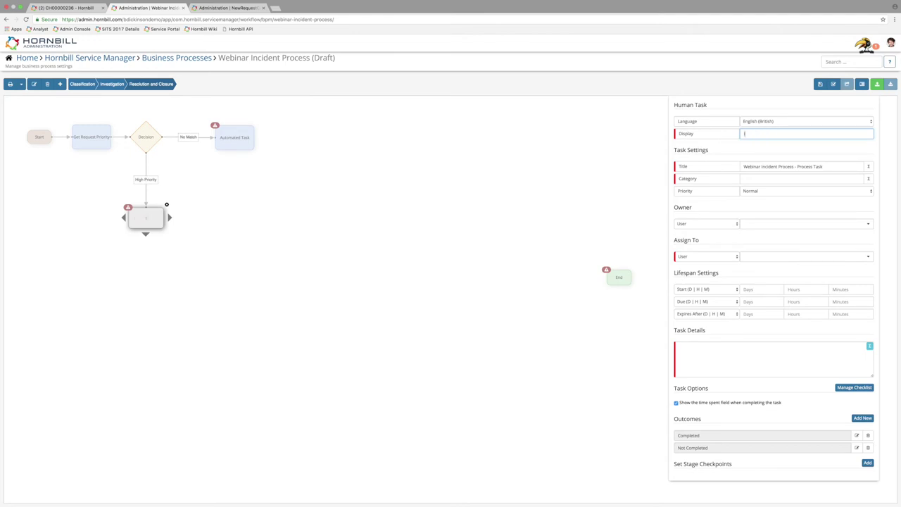
pyautogui.write('igh Priority Incident Review')
# - Copy the display name "High Priority Incident Review" into the task title and set the category to "Task"
pyautogui.press('super+a')
pyautogui.press('super+c')
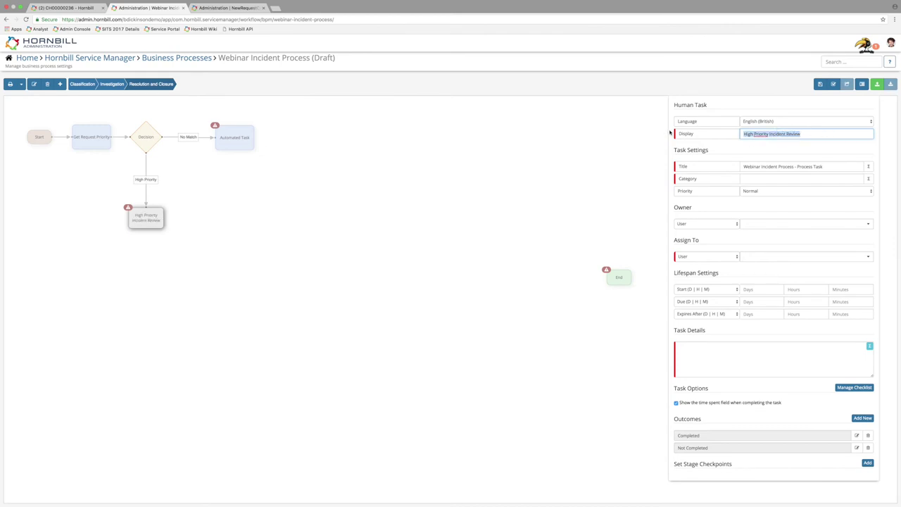
pyautogui.tripleClick(842, 166)
pyautogui.press('super+v')
pyautogui.click(759, 180)
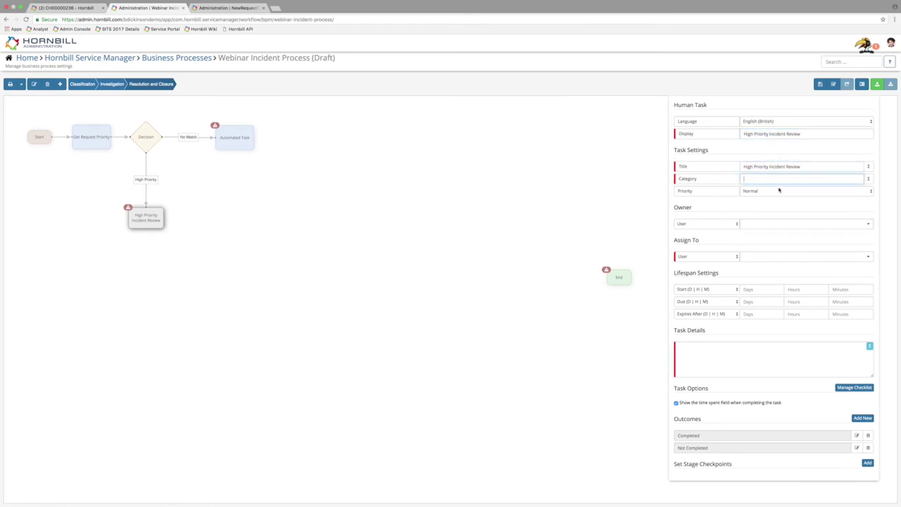
pyautogui.write('Task')
# - Assign the High Priority Incident Review task to the Owner (For Tasks) variable from the Get Request Priority flowcode
pyautogui.click(709, 258)
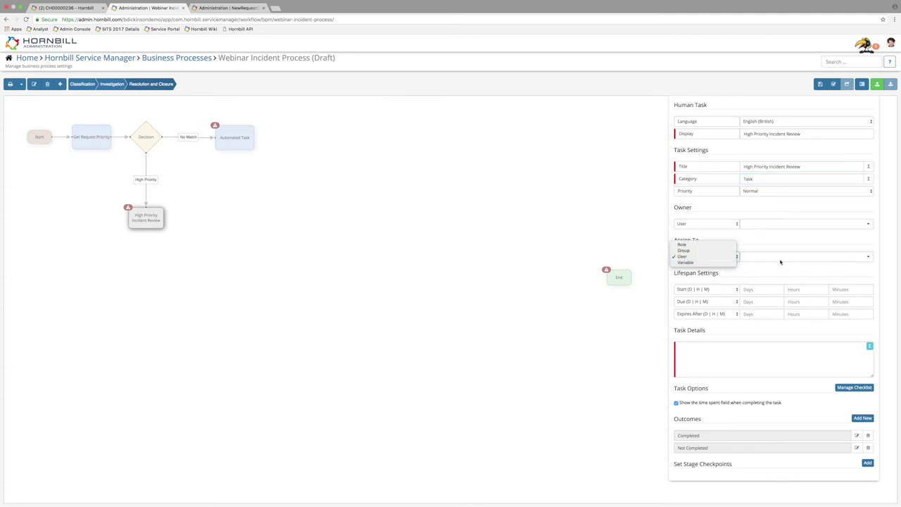
pyautogui.click(694, 263)
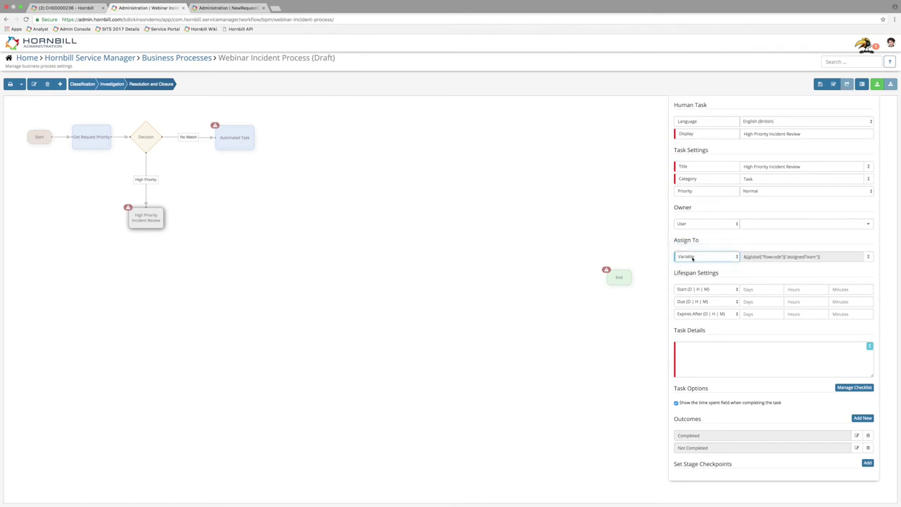
pyautogui.click(869, 257)
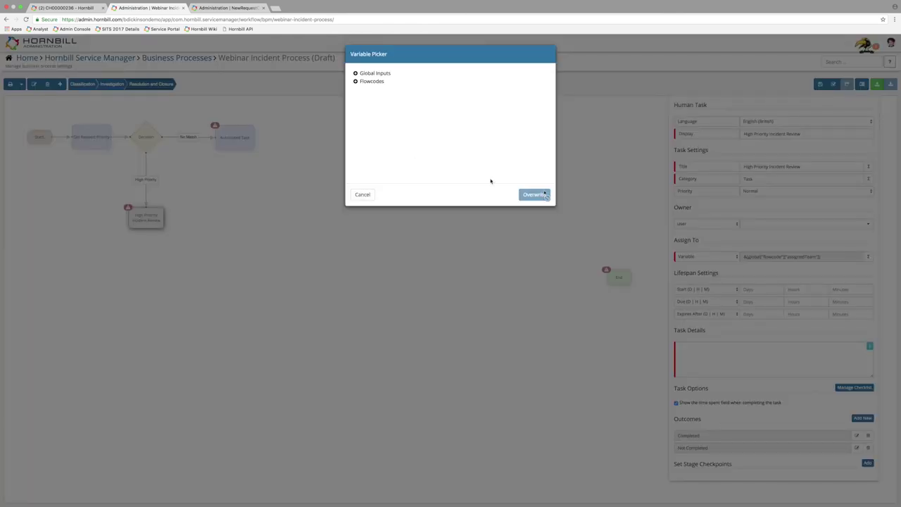
pyautogui.click(356, 82)
pyautogui.click(365, 88)
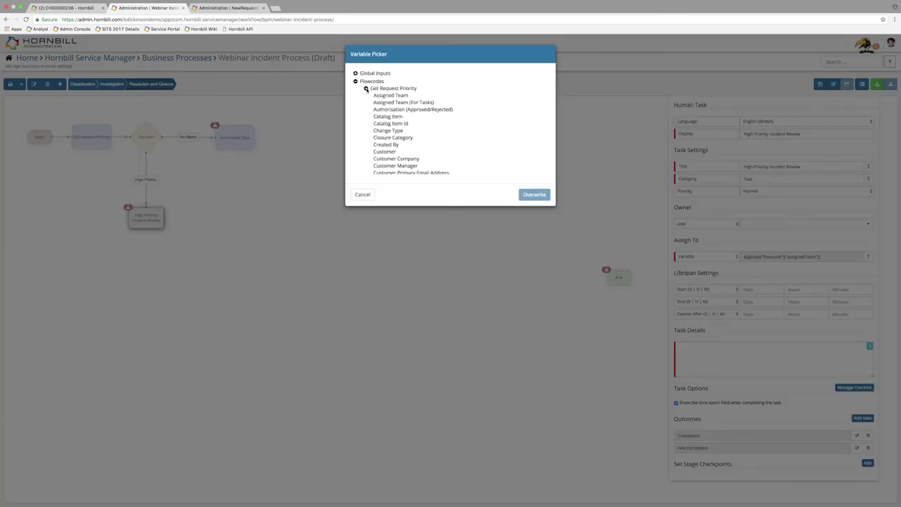
pyautogui.scroll(-10, 407, 121)
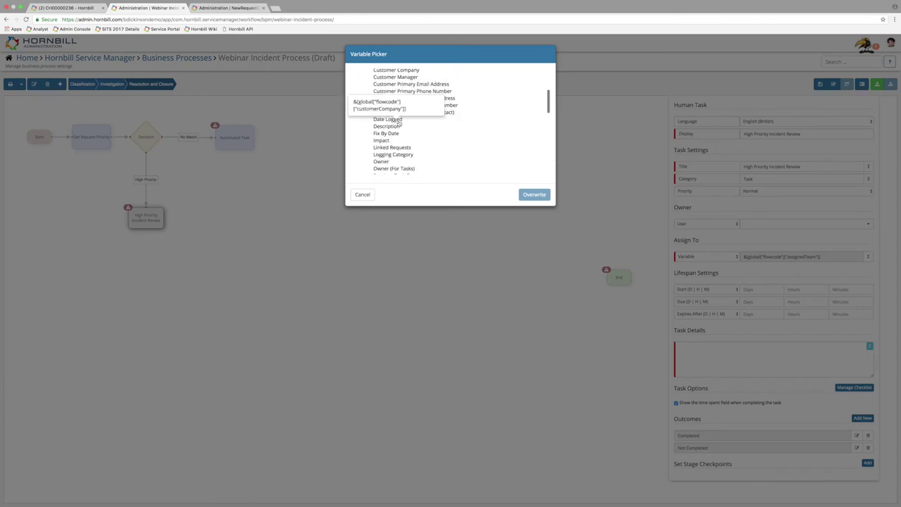
pyautogui.moveTo(400, 93)
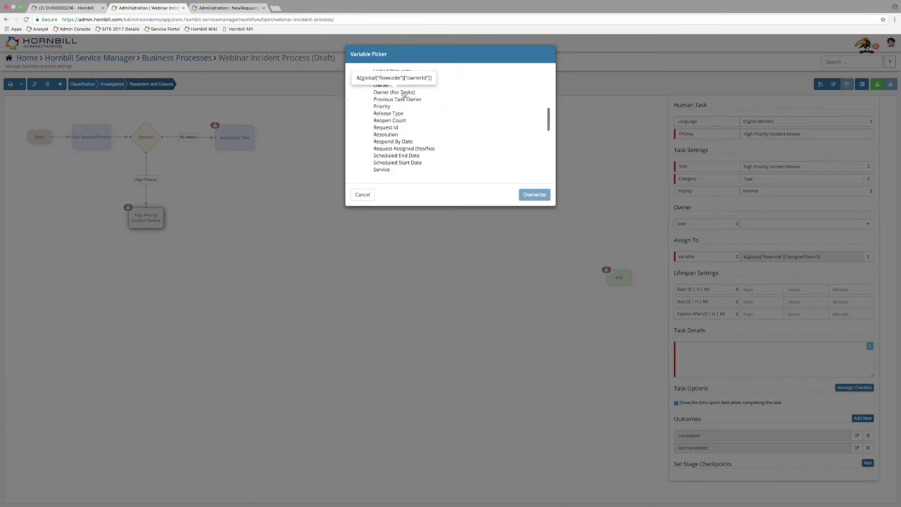
pyautogui.click(400, 92)
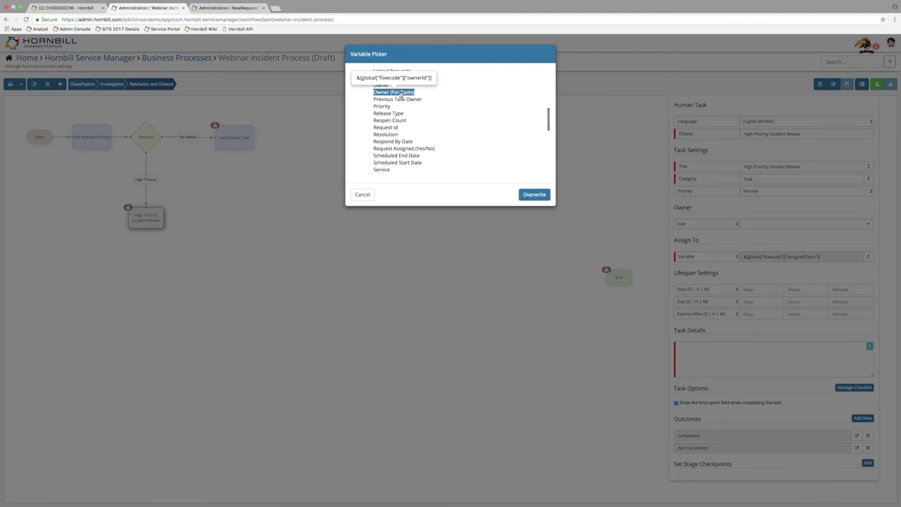
pyautogui.click(535, 196)
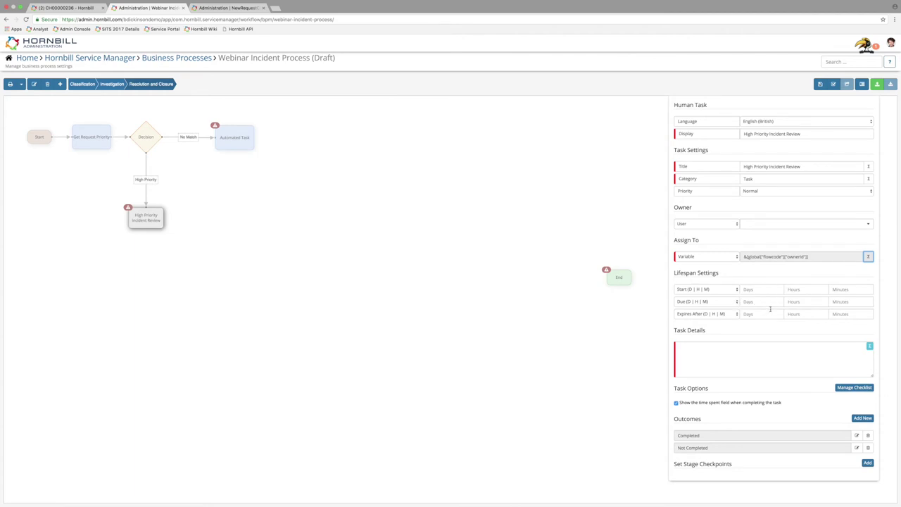
# - Enter the task details "Perform a High Priority review - once complete, add your comments and complete the task" and delete the Not Completed outcome
pyautogui.click(743, 347)
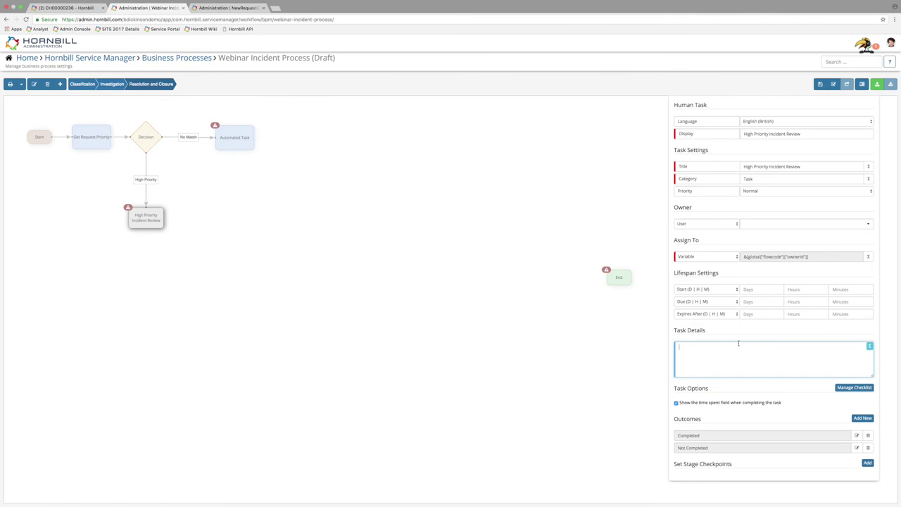
pyautogui.write('Perform a High-Priority review - once complete, add your comments and complete the task')
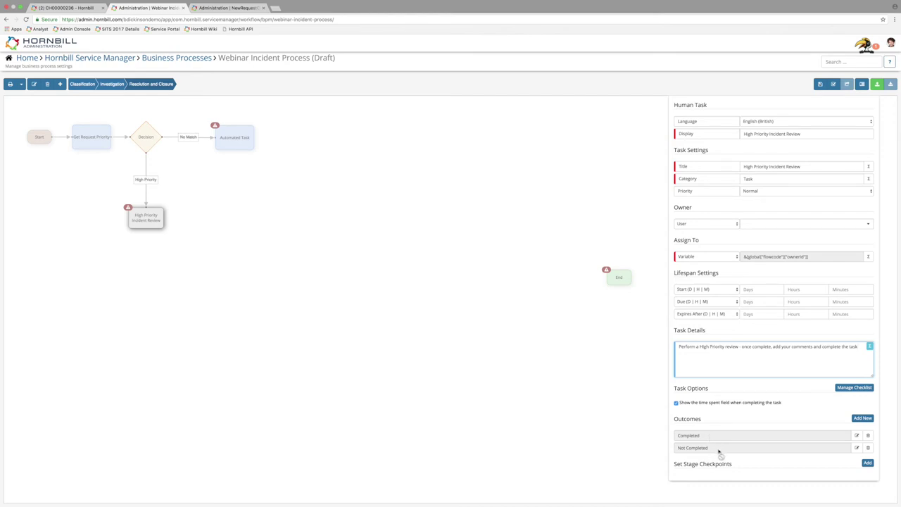
pyautogui.click(869, 449)
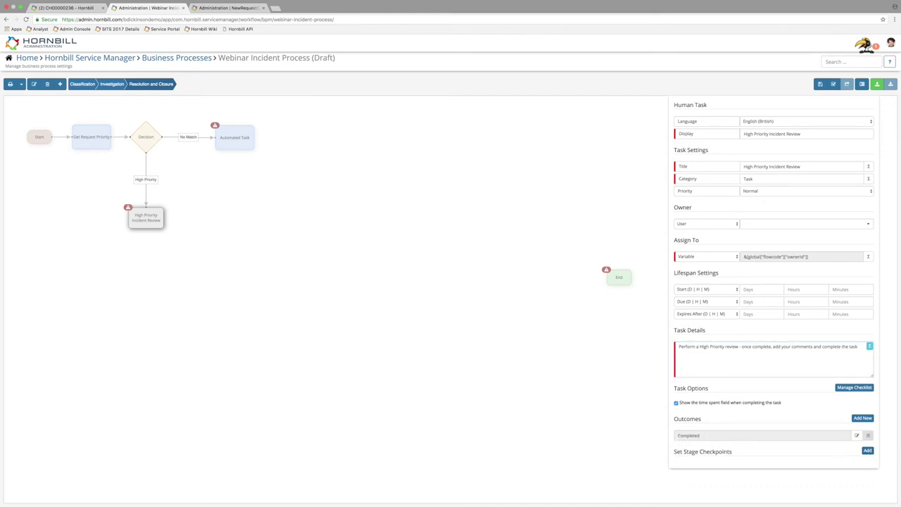
# - Rename the Completed outcome to "Review Complete" and require a reason when it is selected
pyautogui.click(857, 435)
pyautogui.moveTo(453, 76); pyautogui.dragTo(410, 76)
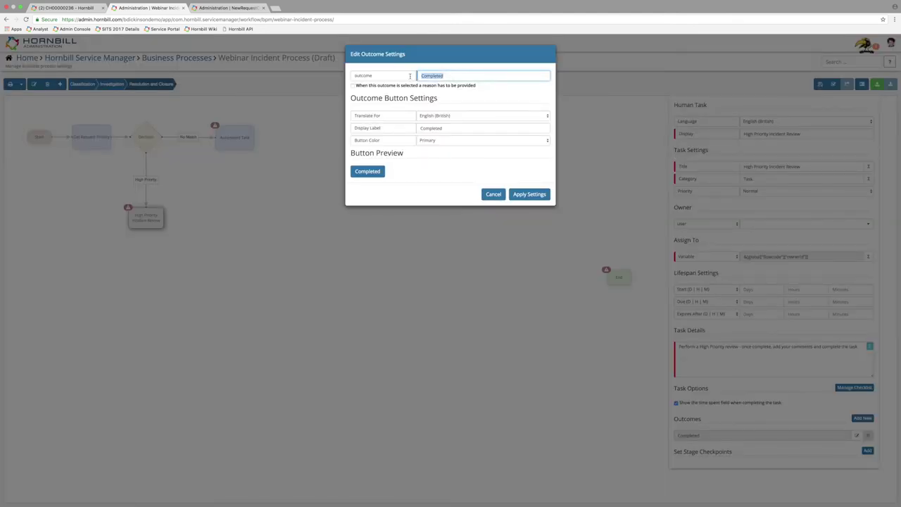
pyautogui.write('Review Com')
pyautogui.click(353, 86)
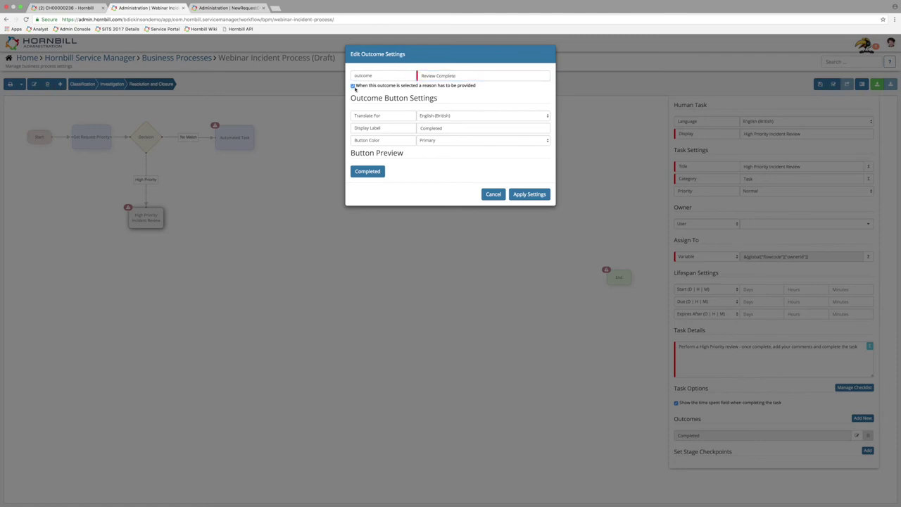
# - Set the outcome button's display label to "Review Complete" and its colour to Success, and apply the settings
pyautogui.moveTo(451, 128); pyautogui.dragTo(366, 127)
pyautogui.write('Review')
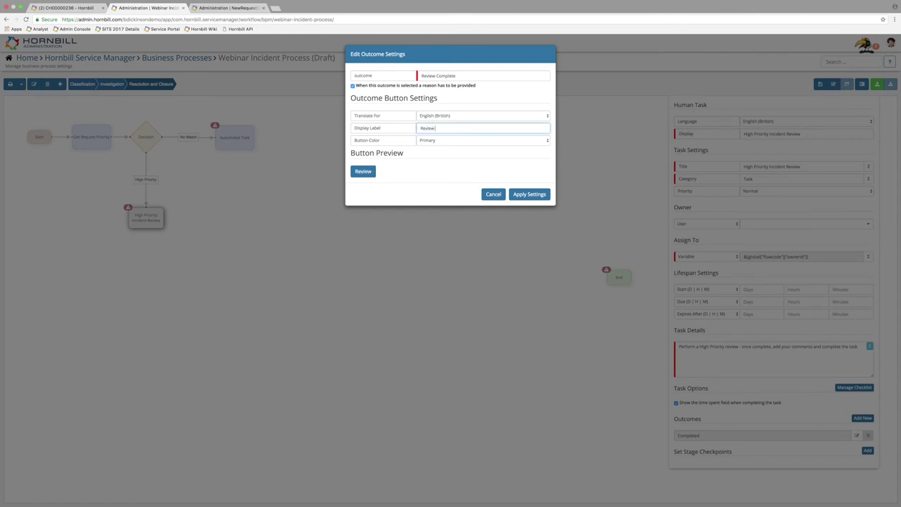
pyautogui.write(' Complete')
pyautogui.click(479, 140)
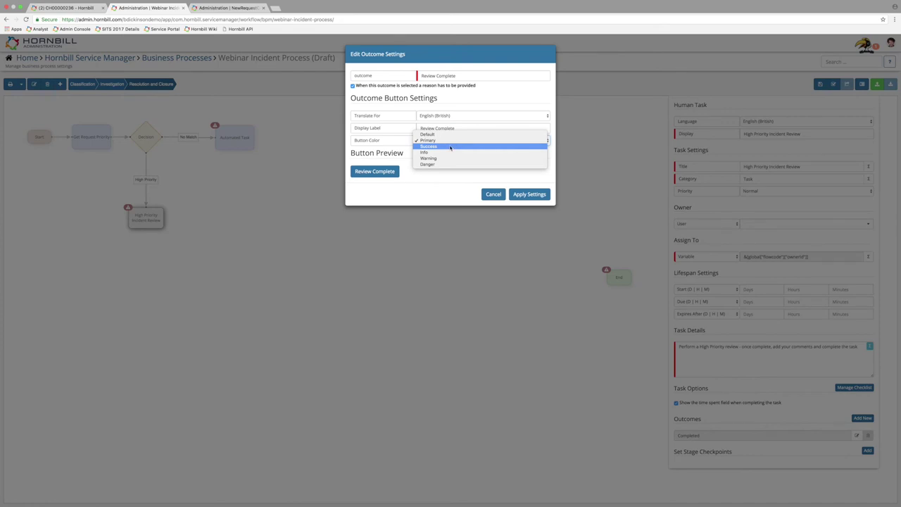
pyautogui.click(451, 147)
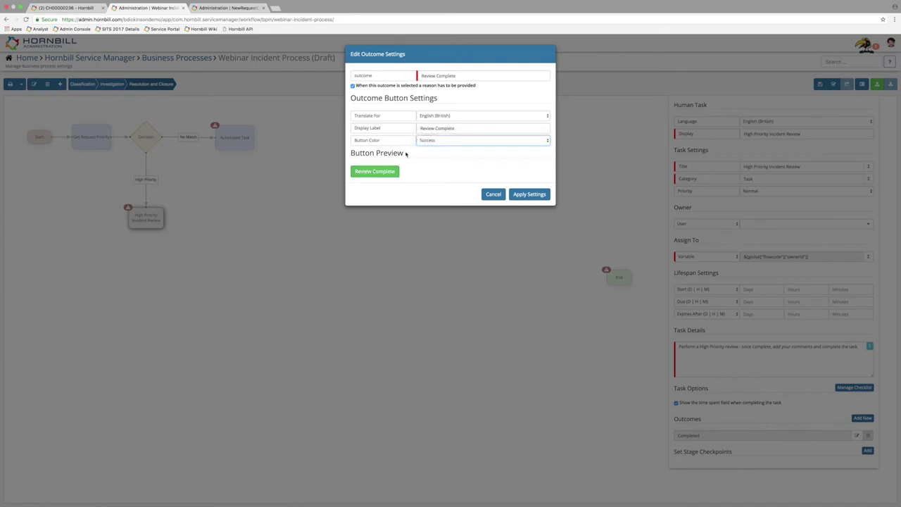
pyautogui.click(530, 194)
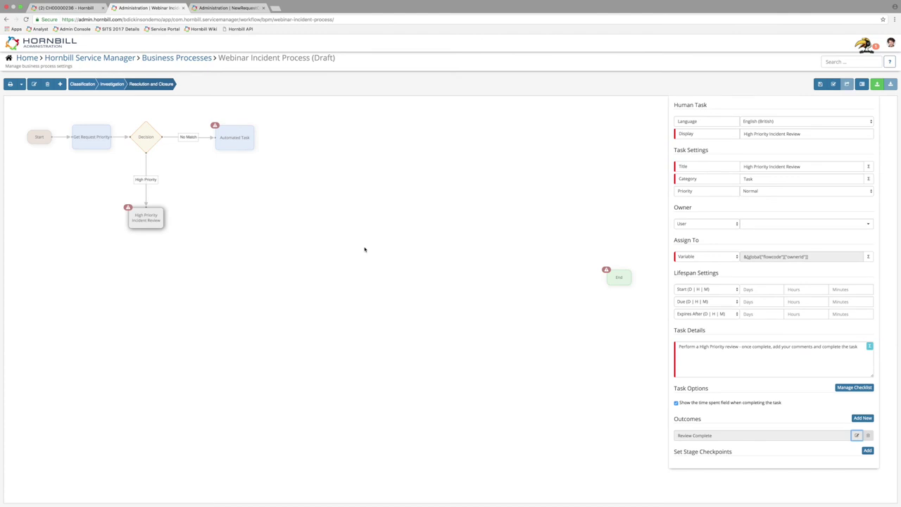
# - Add a Set Stage Checkpoint node after the High Priority Incident Review task and align it on the same row
pyautogui.click(220, 236)
pyautogui.moveTo(169, 218); pyautogui.dragTo(204, 221)
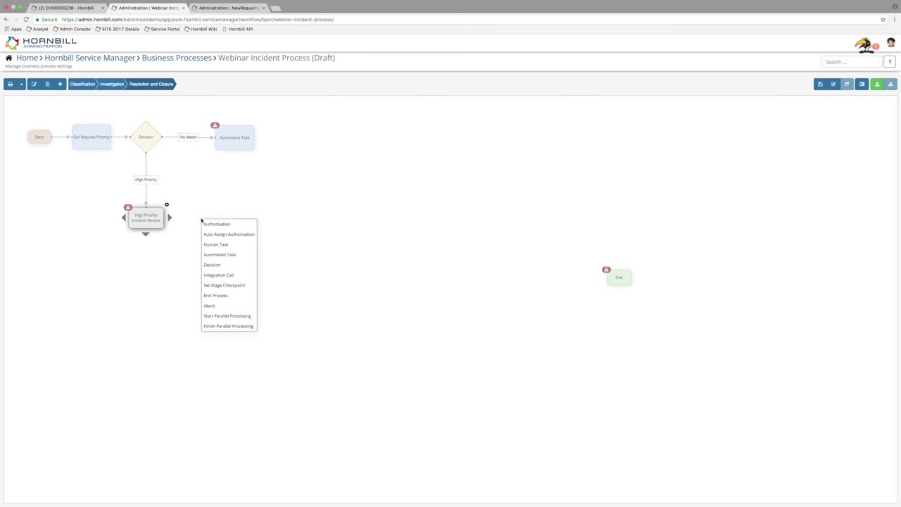
pyautogui.click(223, 286)
pyautogui.moveTo(219, 220); pyautogui.dragTo(238, 219)
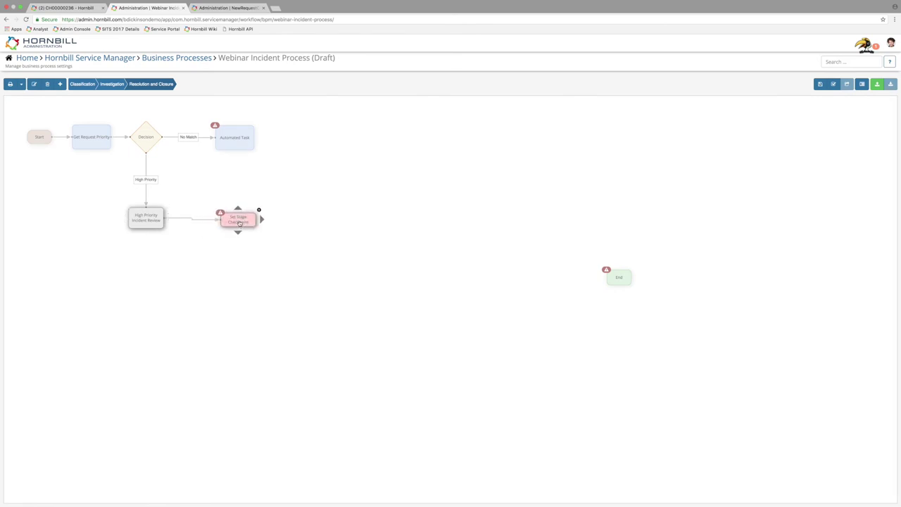
# - Configure the new checkpoint node to set Incident Review Complete and give it the display name "Incident Review Complete"
pyautogui.click(258, 210)
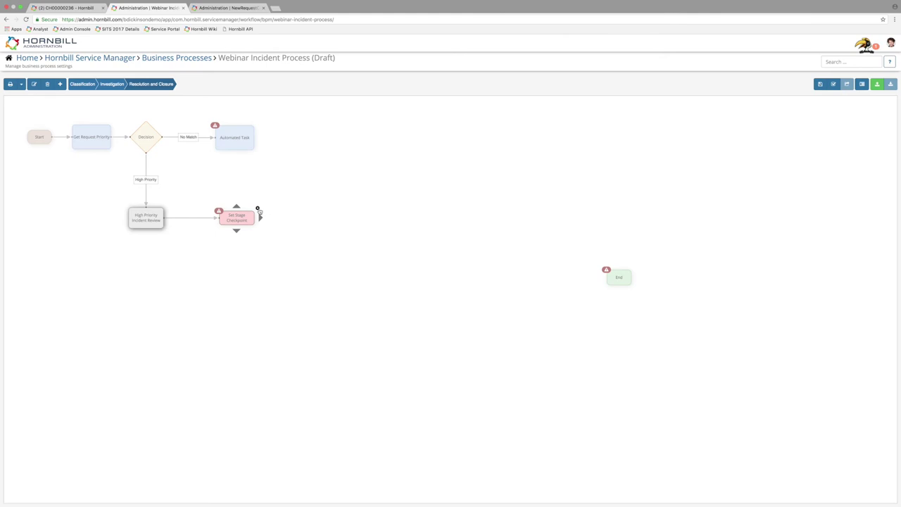
pyautogui.click(797, 147)
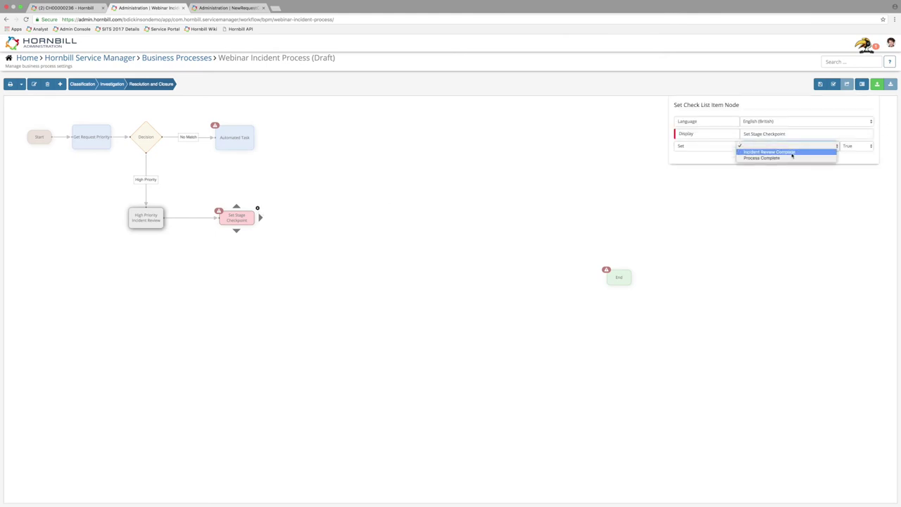
pyautogui.click(789, 152)
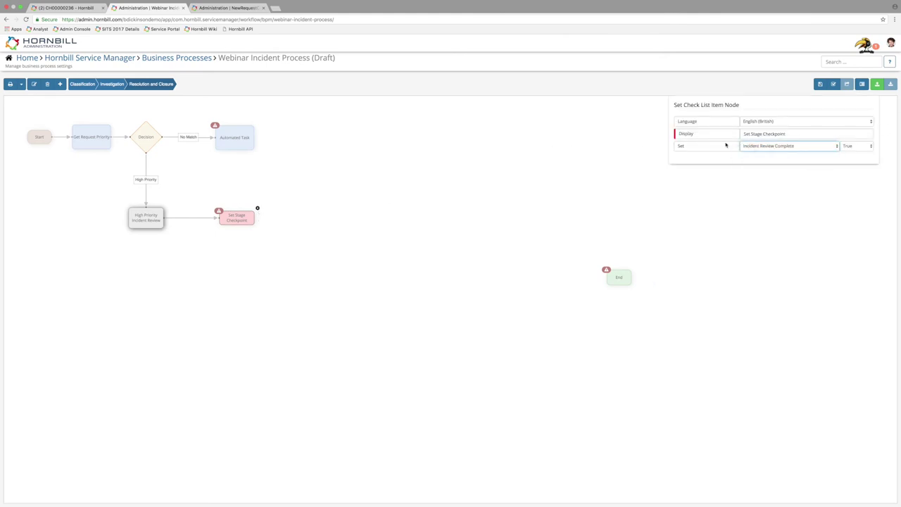
pyautogui.moveTo(816, 134); pyautogui.dragTo(738, 134)
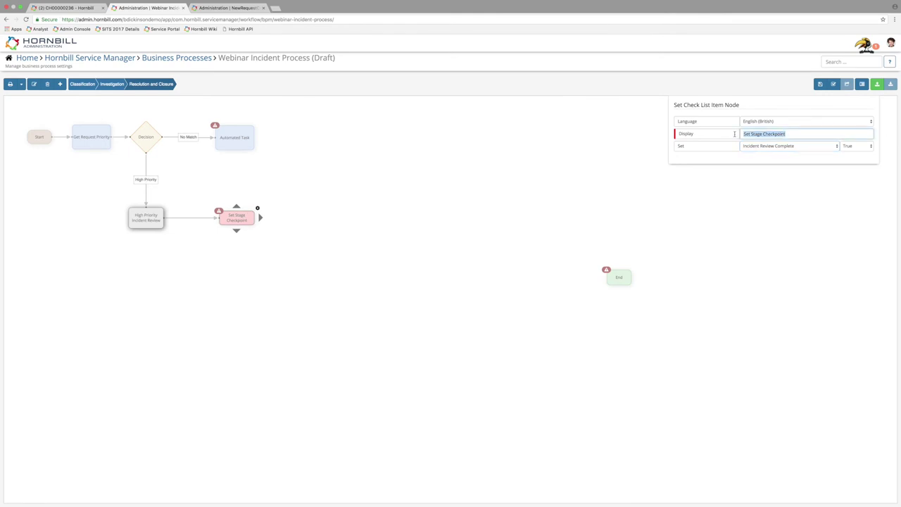
pyautogui.write('Incident')
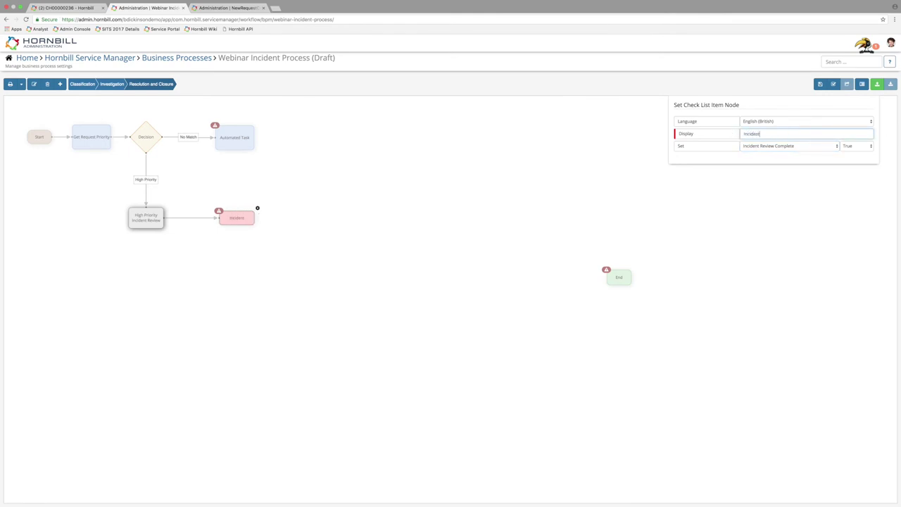
pyautogui.write(' Review Complete')
pyautogui.click(316, 220)
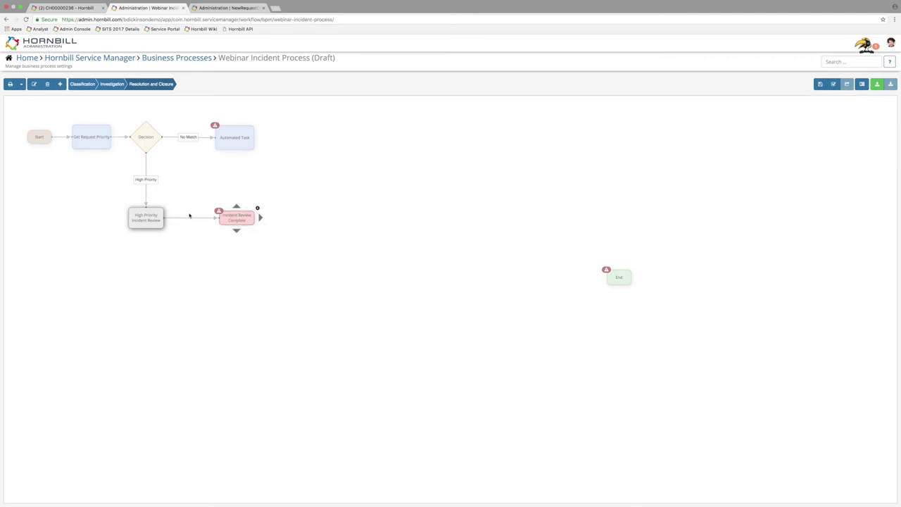
# - Change the display name of the Automated Task on the No Match branch to "Set Status to Closed"
pyautogui.click(247, 221)
pyautogui.moveTo(242, 129)
pyautogui.click(257, 124)
pyautogui.moveTo(817, 134); pyautogui.dragTo(720, 138)
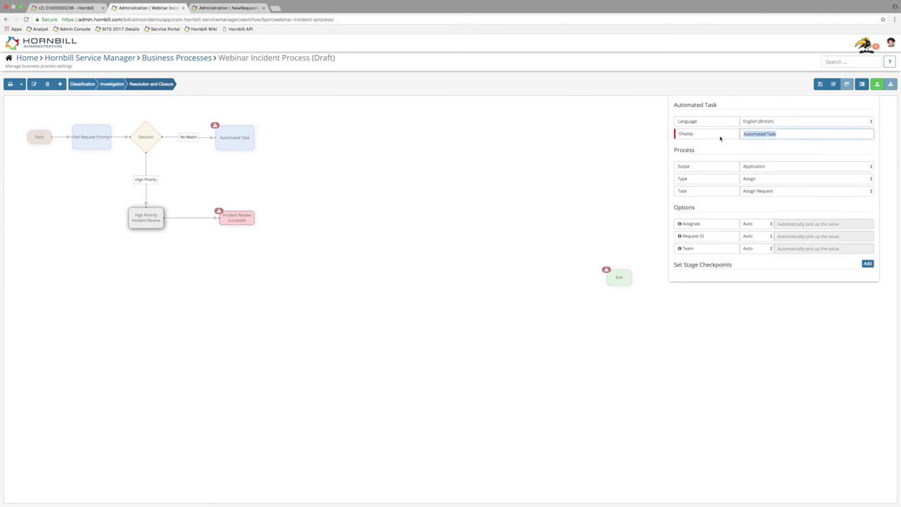
pyautogui.write('U')
pyautogui.press('BackSpace')
pyautogui.write('Set Status to Closed')
# - Set the automated task's process to scope Entity, entity Requests, type Update Request and task Status
pyautogui.click(755, 167)
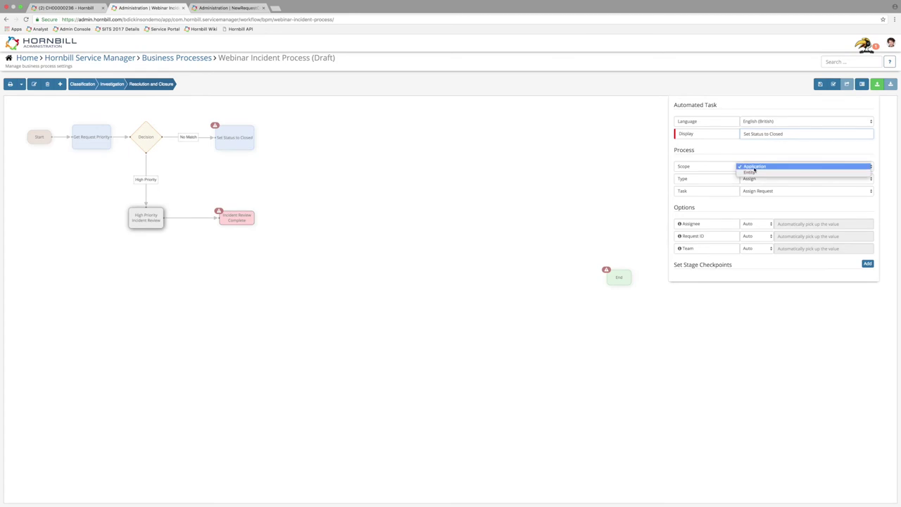
pyautogui.click(750, 174)
pyautogui.click(763, 179)
pyautogui.click(757, 208)
pyautogui.click(763, 191)
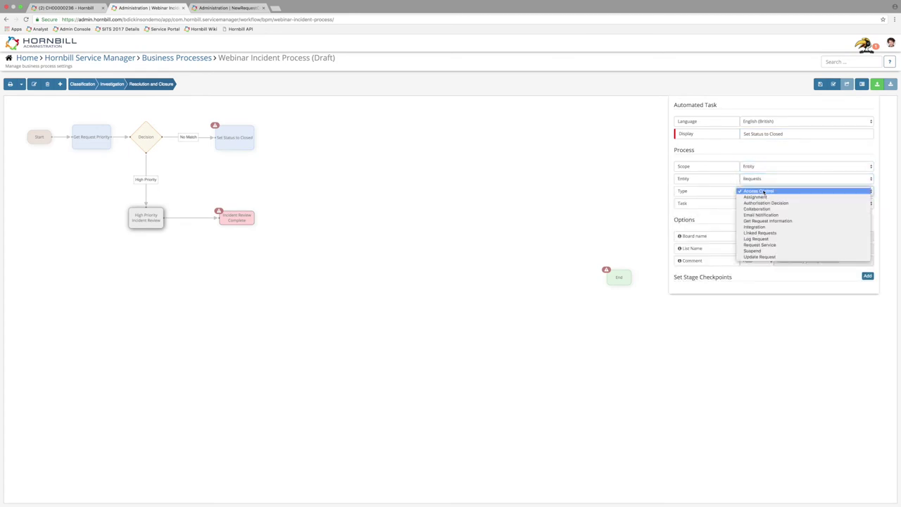
pyautogui.click(764, 196)
pyautogui.click(766, 192)
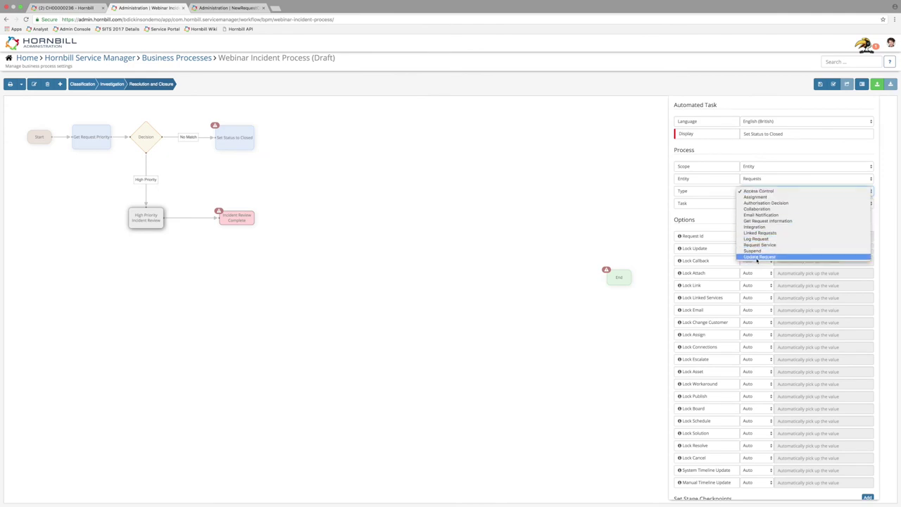
pyautogui.click(761, 259)
pyautogui.click(786, 205)
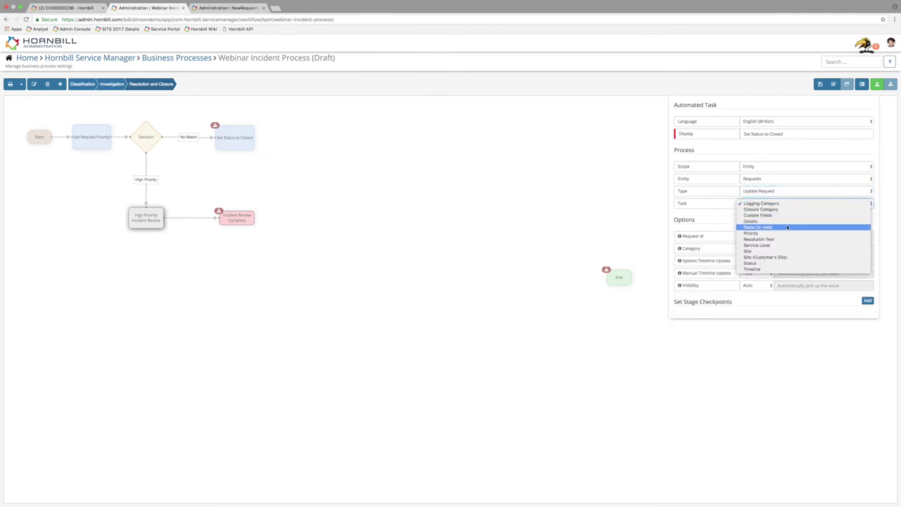
pyautogui.click(765, 264)
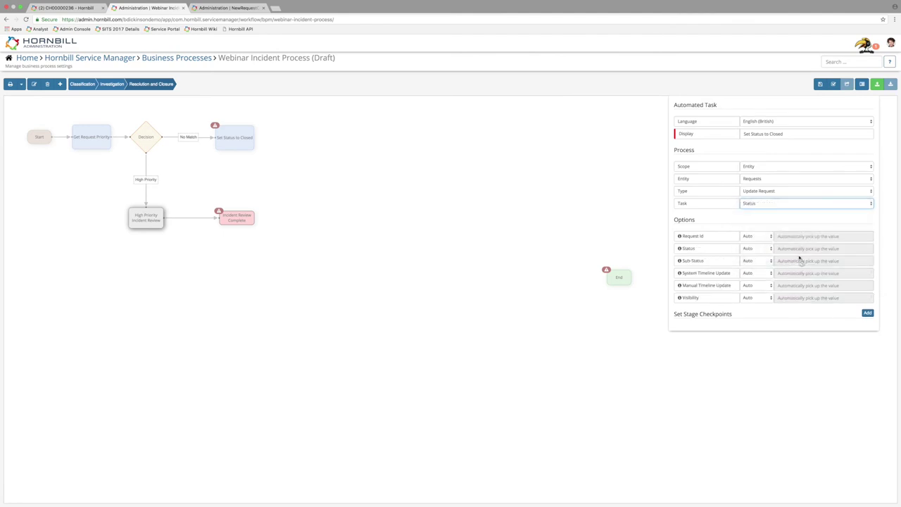
# - Set the task's Status option manually to Closed and choose a manual System Timeline Update value
pyautogui.click(763, 250)
pyautogui.click(760, 257)
pyautogui.click(830, 250)
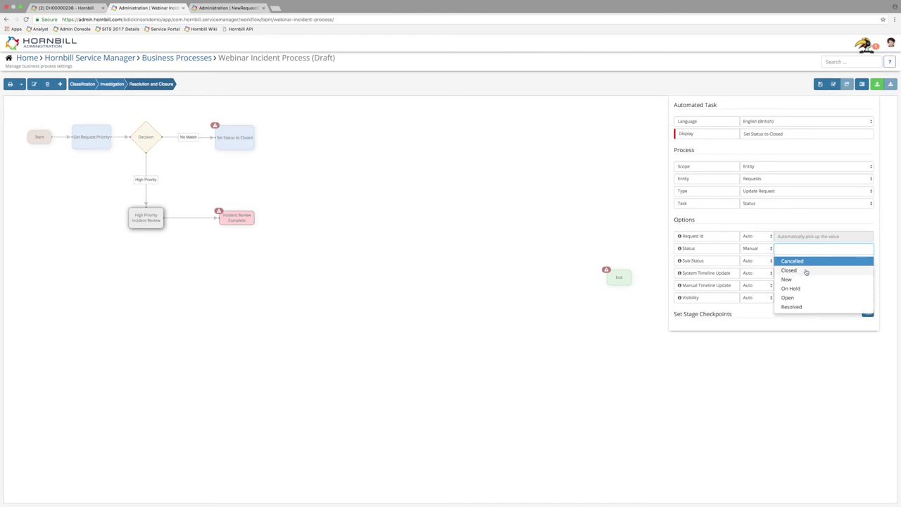
pyautogui.click(807, 272)
pyautogui.click(757, 275)
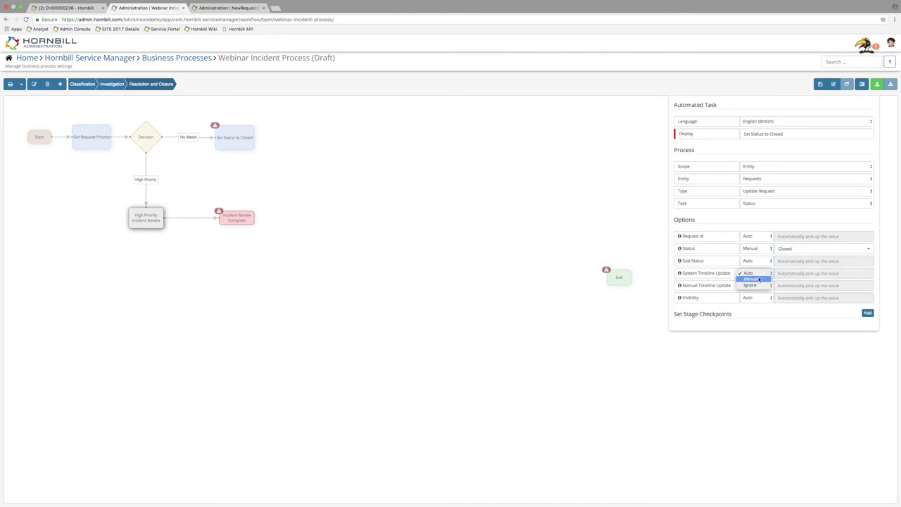
pyautogui.click(796, 273)
pyautogui.click(796, 274)
pyautogui.click(790, 293)
pyautogui.click(234, 136)
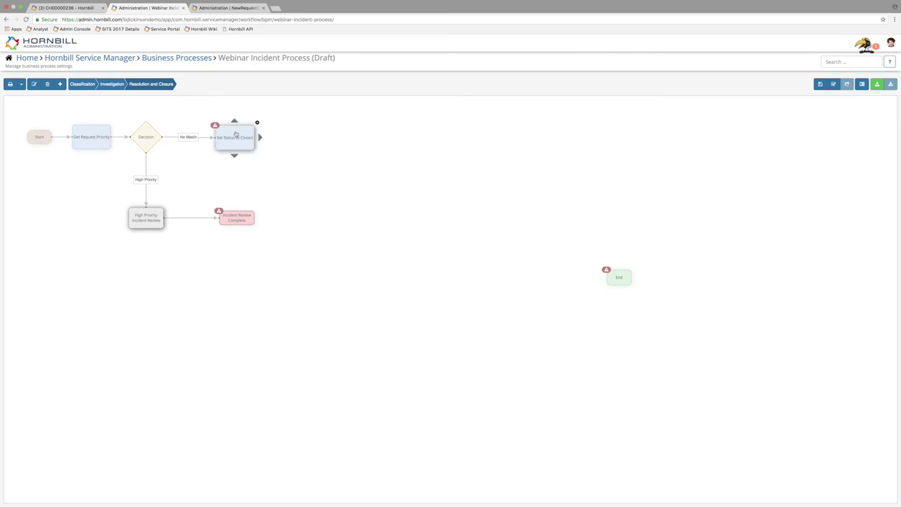
pyautogui.click(237, 217)
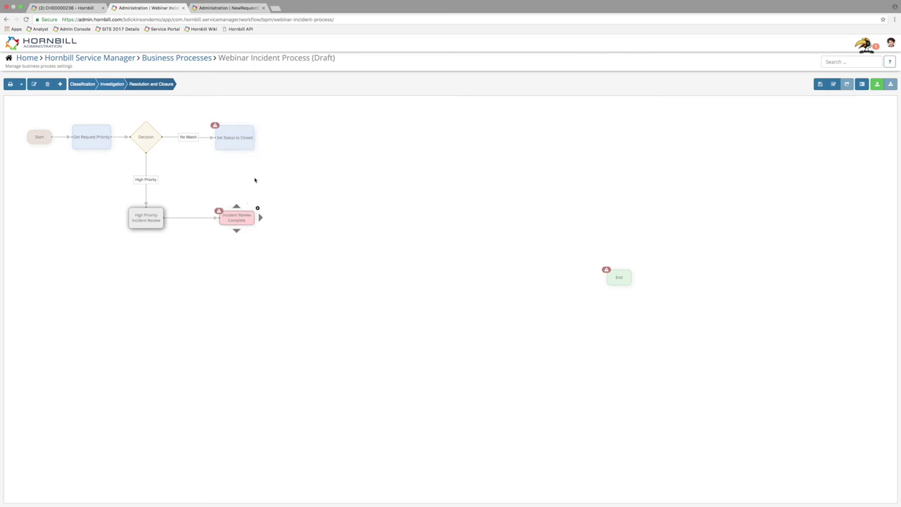
# - Connect the Incident Review Complete checkpoint to Set Status to Closed and move the End node in line with Set Status to Closed
pyautogui.moveTo(236, 206); pyautogui.dragTo(238, 150)
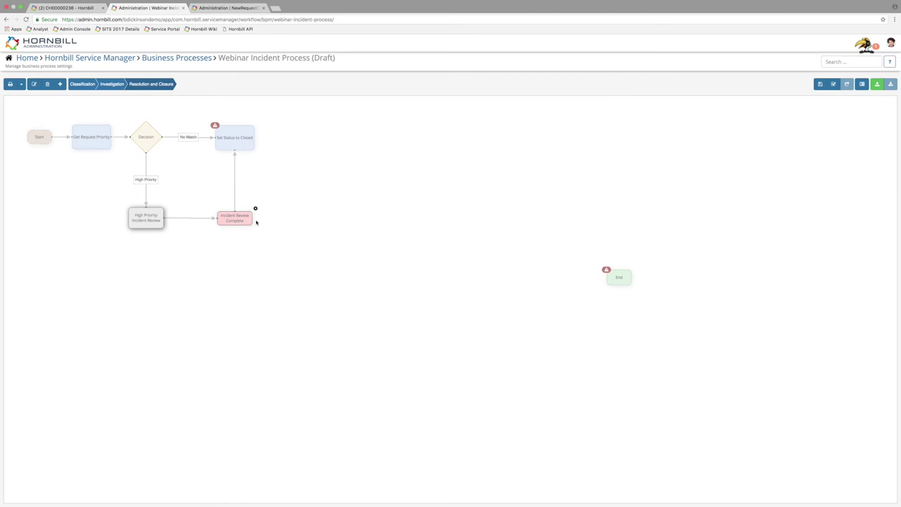
pyautogui.moveTo(619, 277)
pyautogui.mouseDown()
pyautogui.moveTo(353, 100)
pyautogui.moveTo(328, 134)
pyautogui.mouseUp()
pyautogui.moveTo(259, 137); pyautogui.dragTo(375, 138)
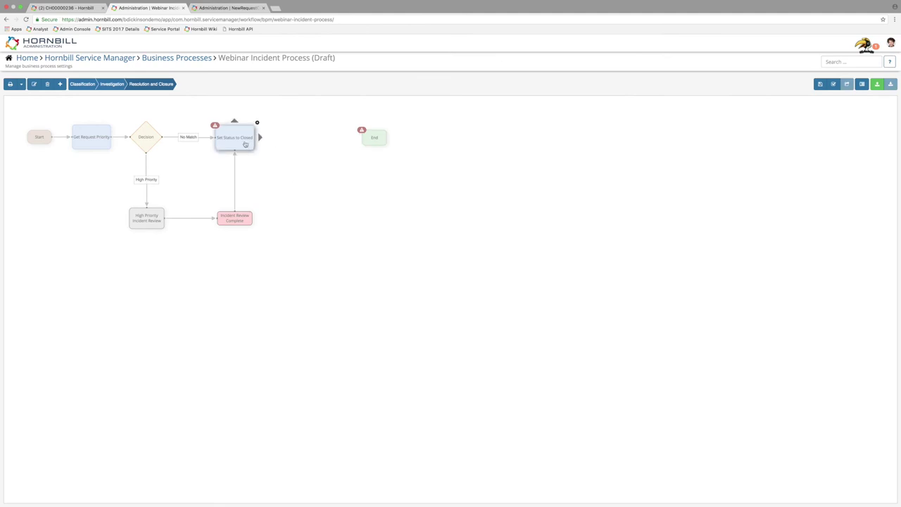
# - Add a Set Stage Checkpoint node after Set Status to Closed and connect it to the End node
pyautogui.moveTo(260, 139); pyautogui.dragTo(298, 144)
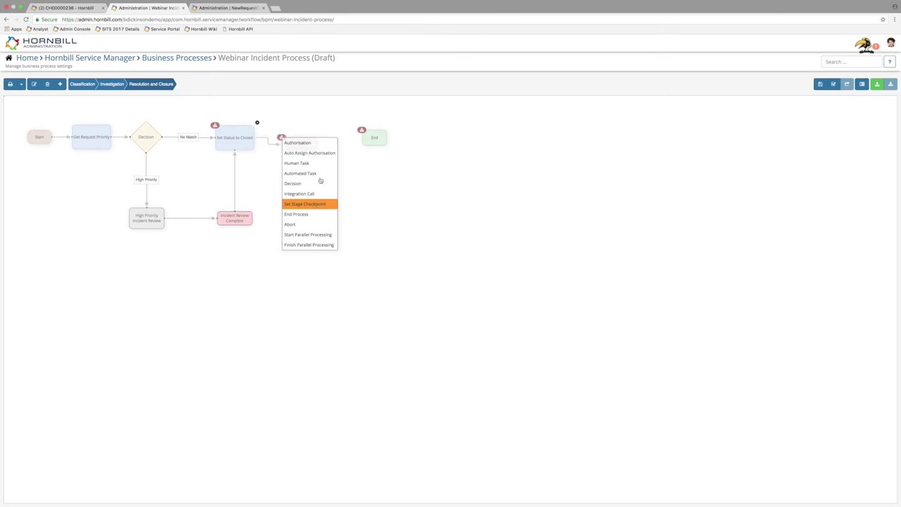
pyautogui.click(317, 205)
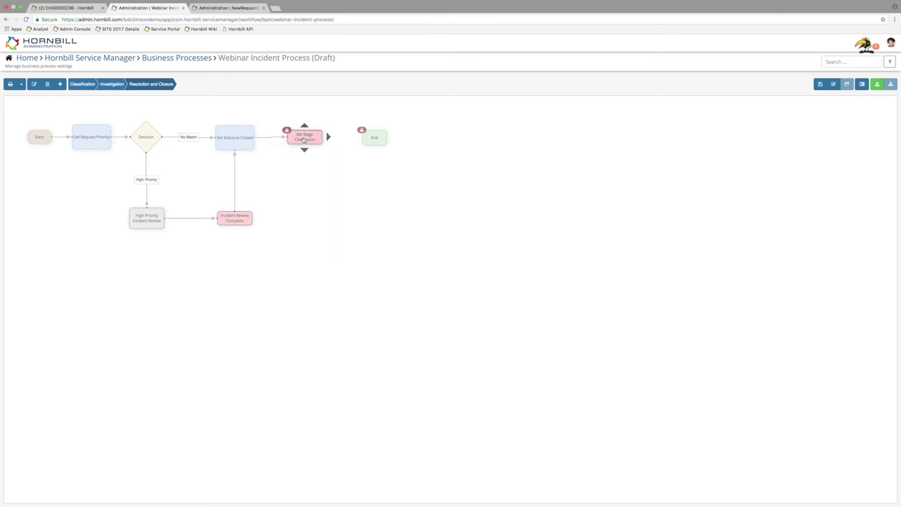
pyautogui.moveTo(325, 138); pyautogui.dragTo(374, 137)
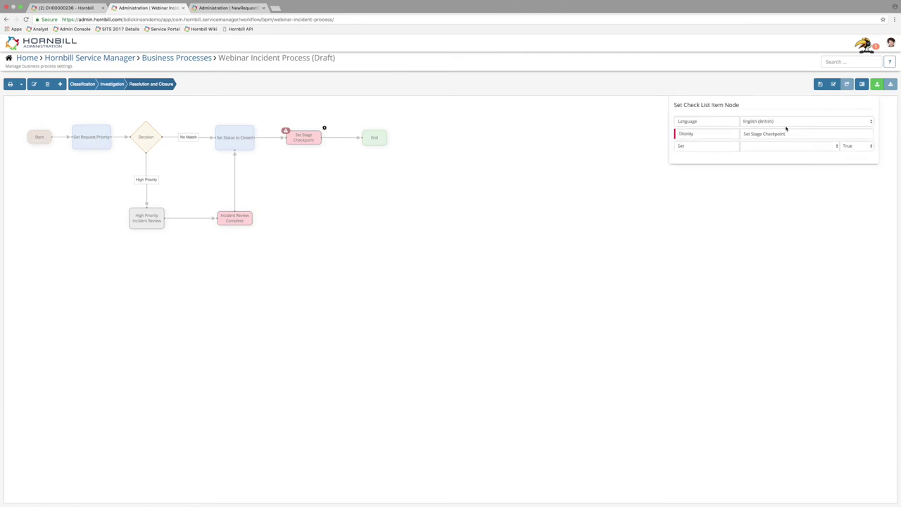
# - Give the new checkpoint node the display name "Process Complete" and choose the checkpoint it sets
pyautogui.moveTo(767, 133); pyautogui.dragTo(725, 134)
pyautogui.write('H')
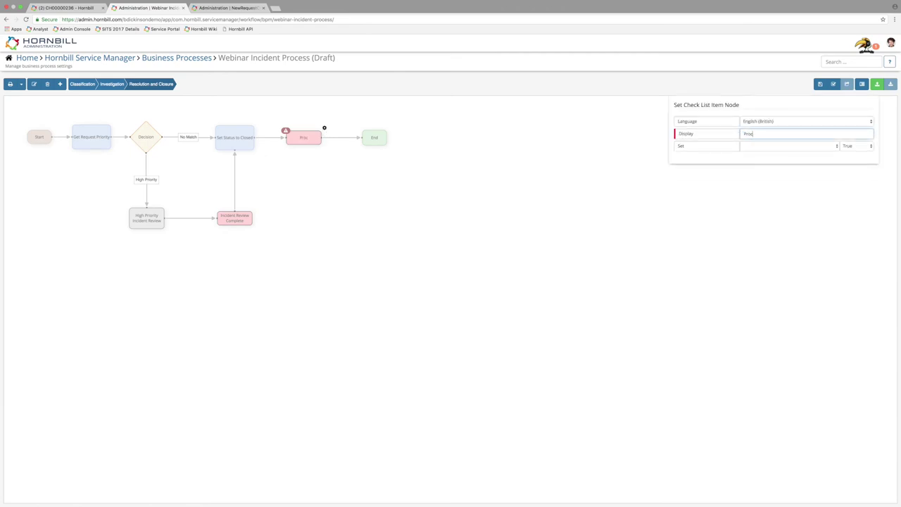
pyautogui.write('rocess Complete')
pyautogui.click(789, 145)
pyautogui.click(774, 157)
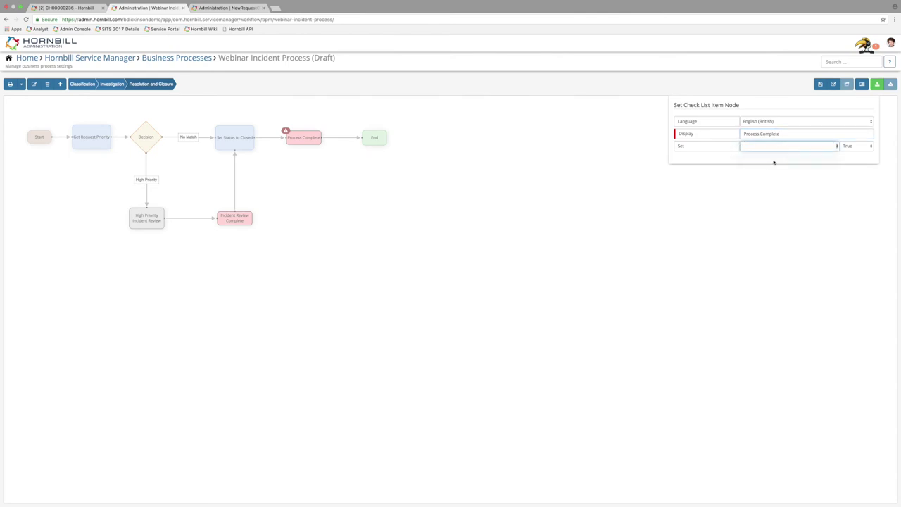
pyautogui.click(766, 176)
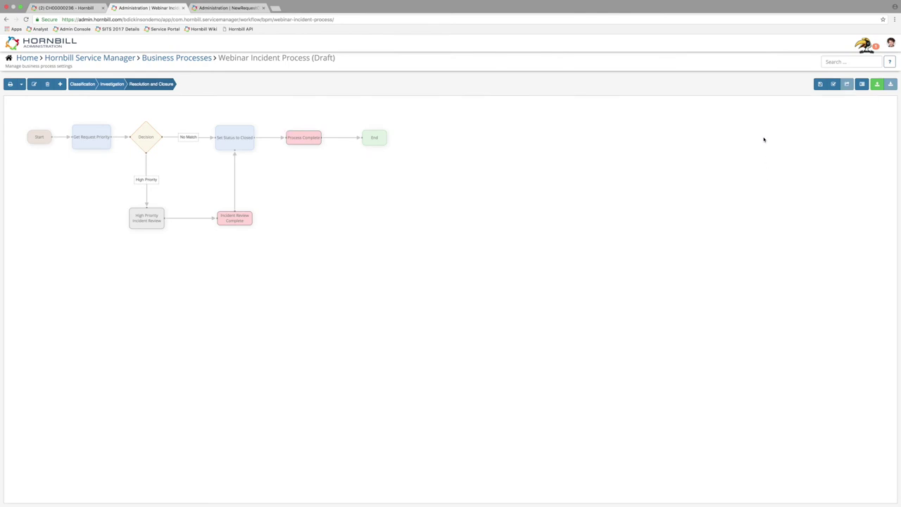
# - Save the Webinar Incident Process and publish its draft
pyautogui.click(820, 86)
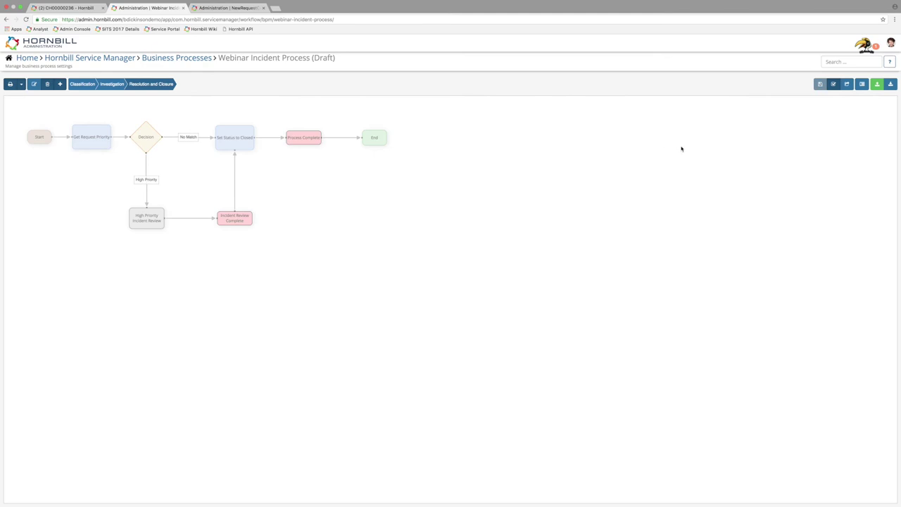
pyautogui.click(847, 84)
pyautogui.click(702, 138)
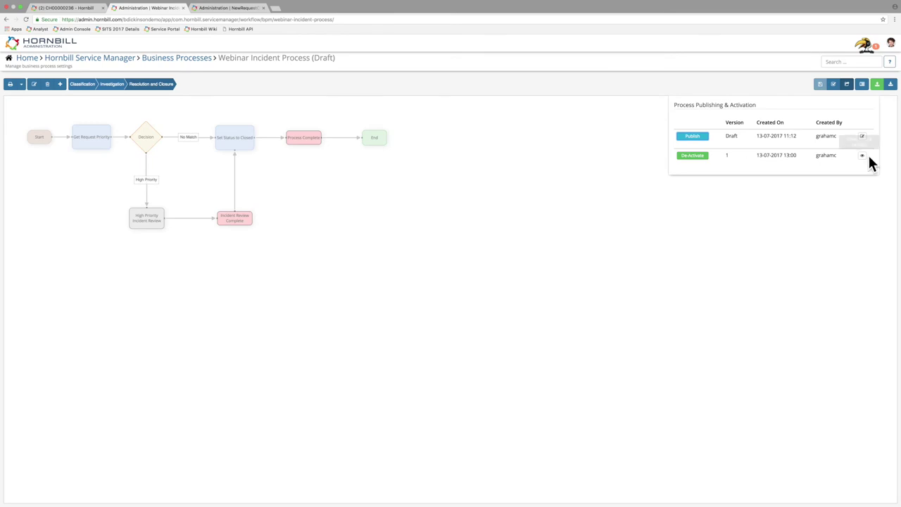
pyautogui.click(419, 169)
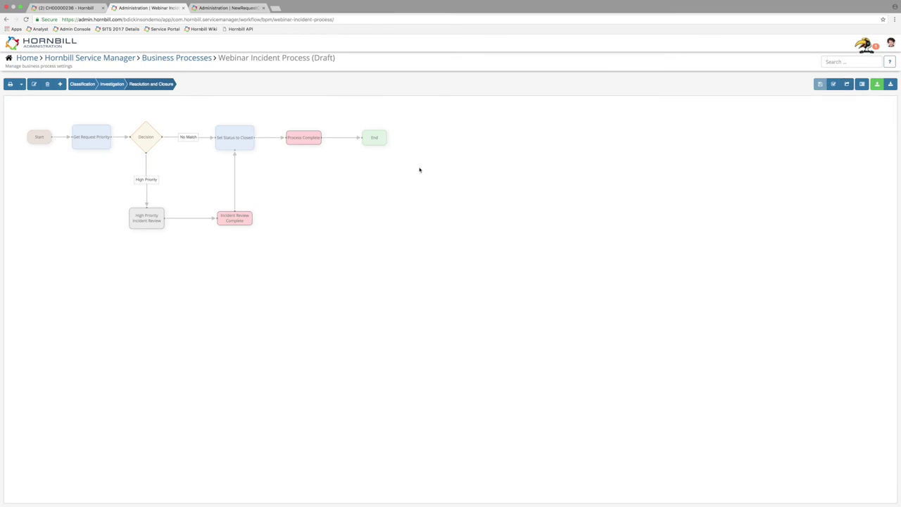
# - Reposition the End node directly below the Process Complete checkpoint
pyautogui.click(387, 130)
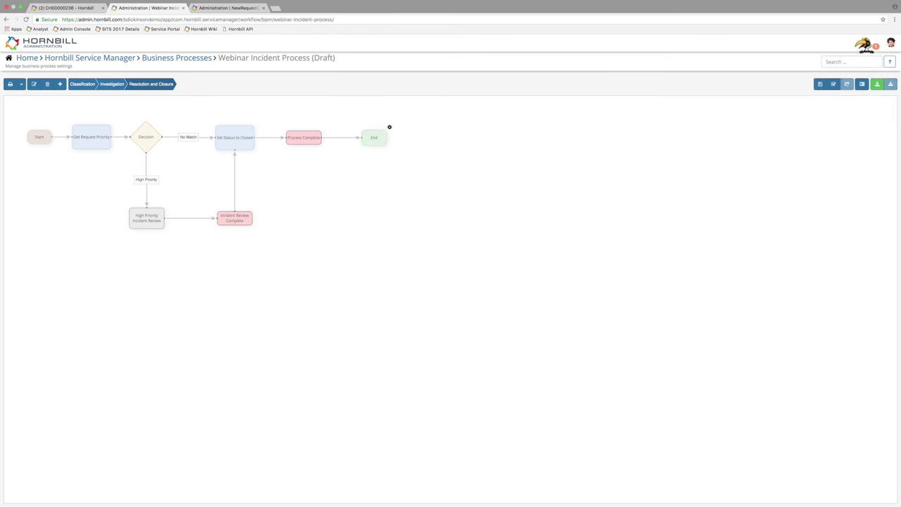
pyautogui.moveTo(376, 144); pyautogui.dragTo(378, 145)
pyautogui.moveTo(379, 139); pyautogui.dragTo(309, 178)
# - Save the rearranged process and publish the draft again as a new version
pyautogui.click(824, 86)
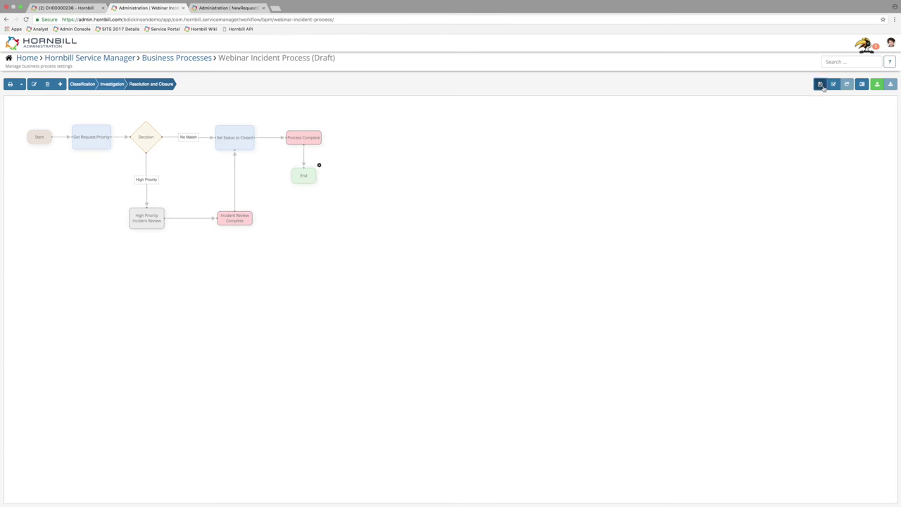
pyautogui.click(850, 85)
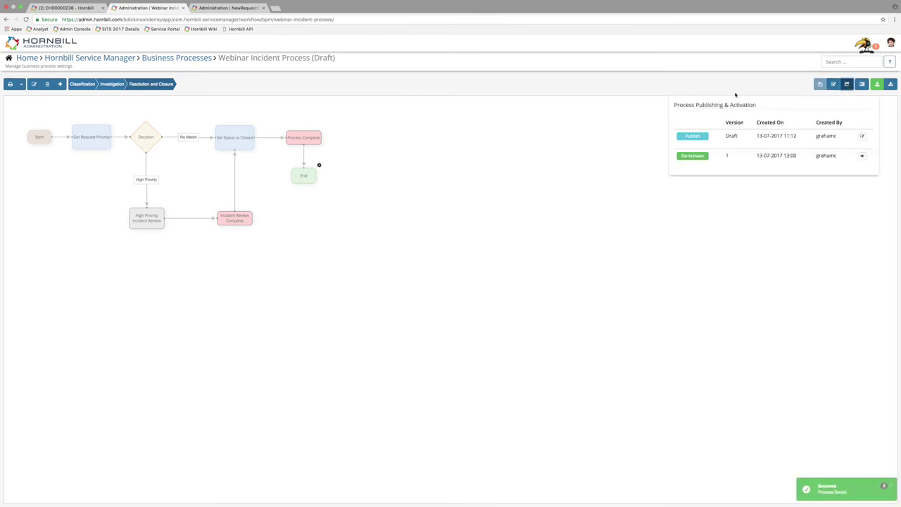
pyautogui.click(699, 138)
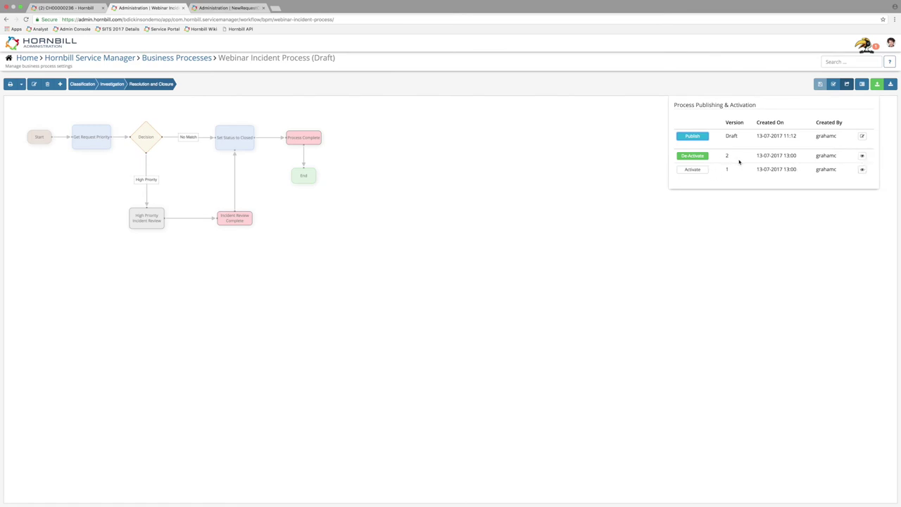
pyautogui.click(571, 181)
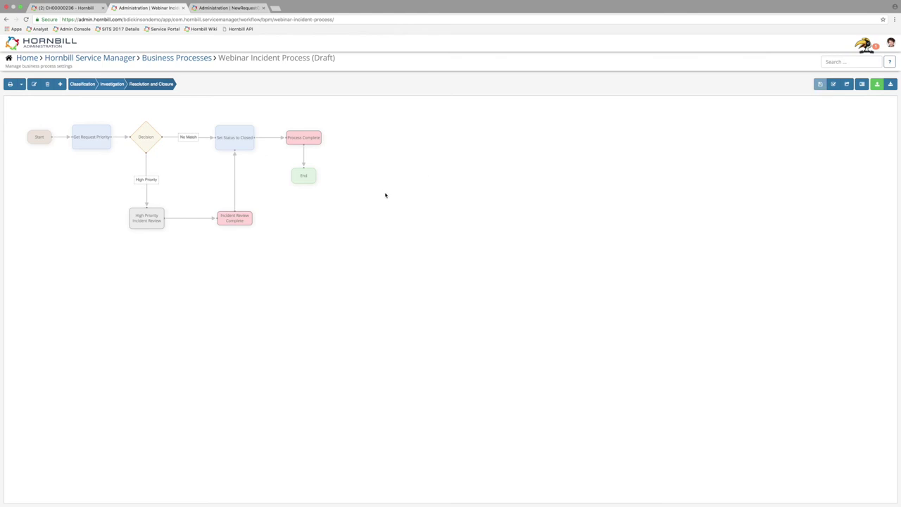
# - Open the "new incident" flow from Service Manager's Progressive Capture list
pyautogui.click(125, 61)
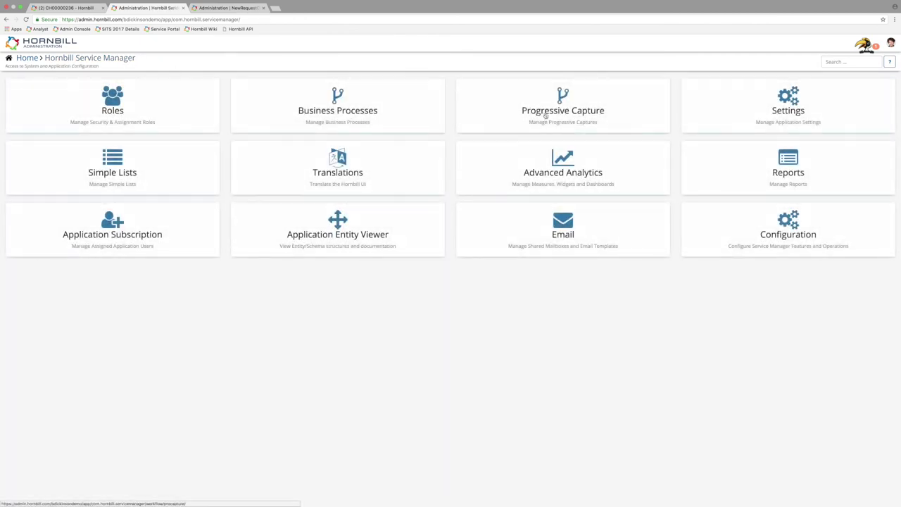
pyautogui.click(545, 116)
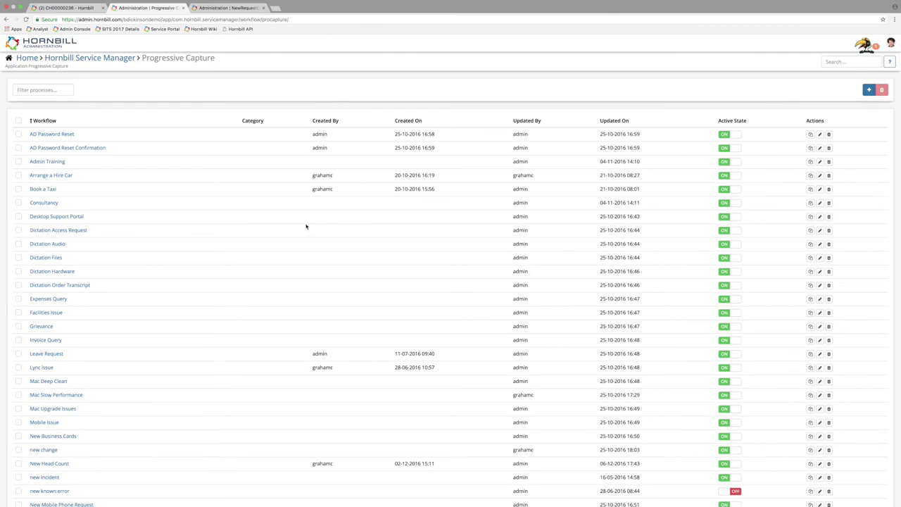
pyautogui.scroll(-5, 306, 226)
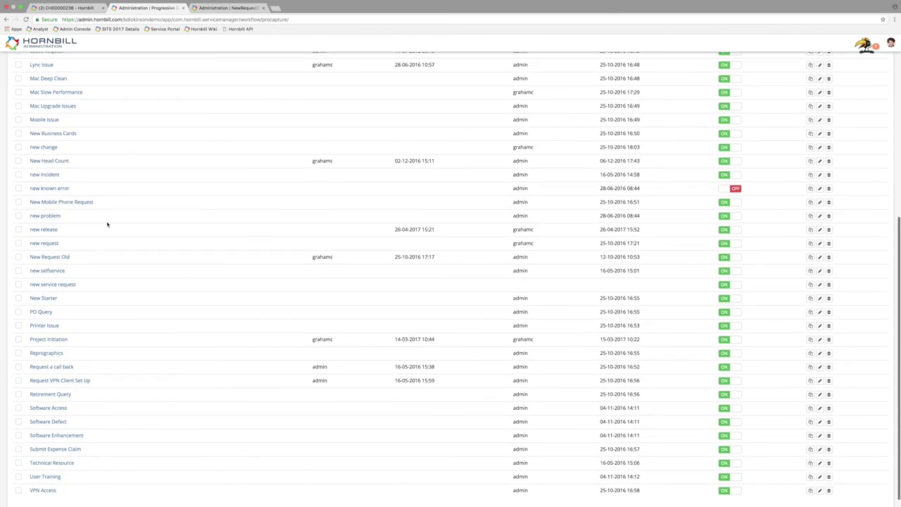
pyautogui.click(45, 175)
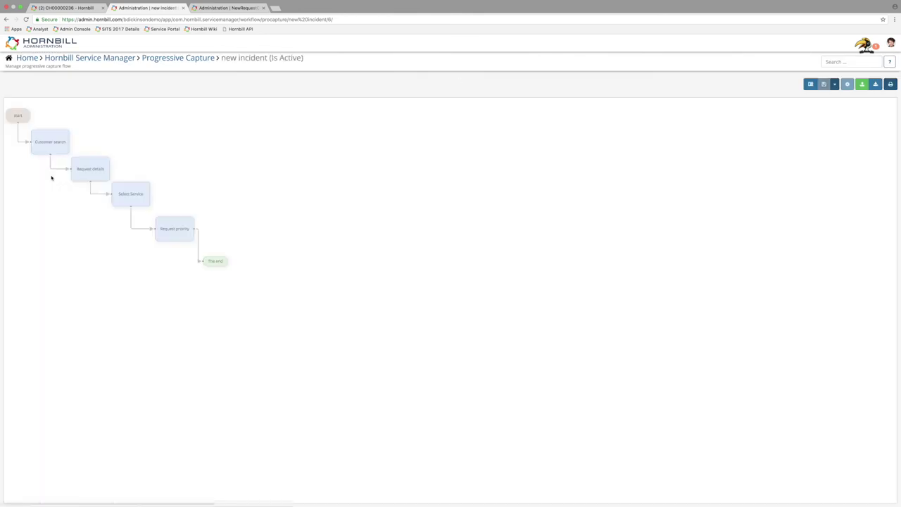
# - Keep Customer Search as the Customer search node's form and set Is Mandatory to True
pyautogui.moveTo(28, 129)
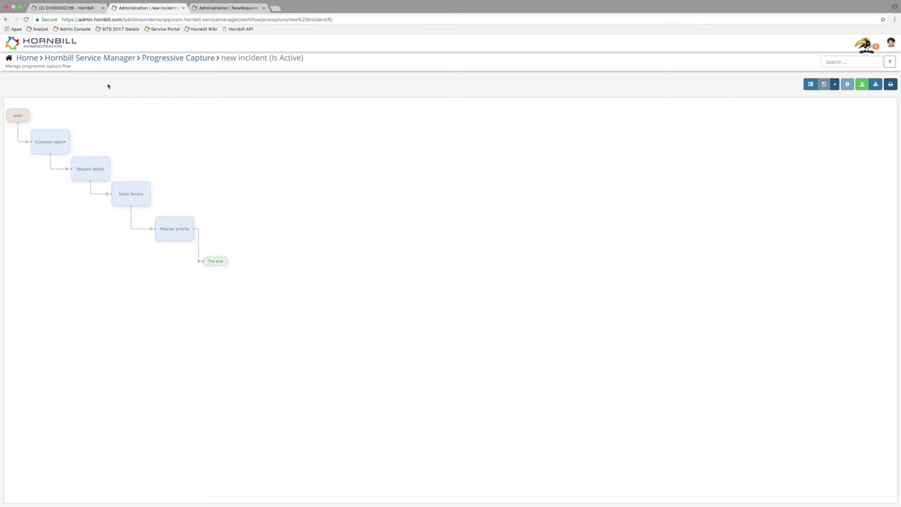
pyautogui.moveTo(69, 141)
pyautogui.click(73, 127)
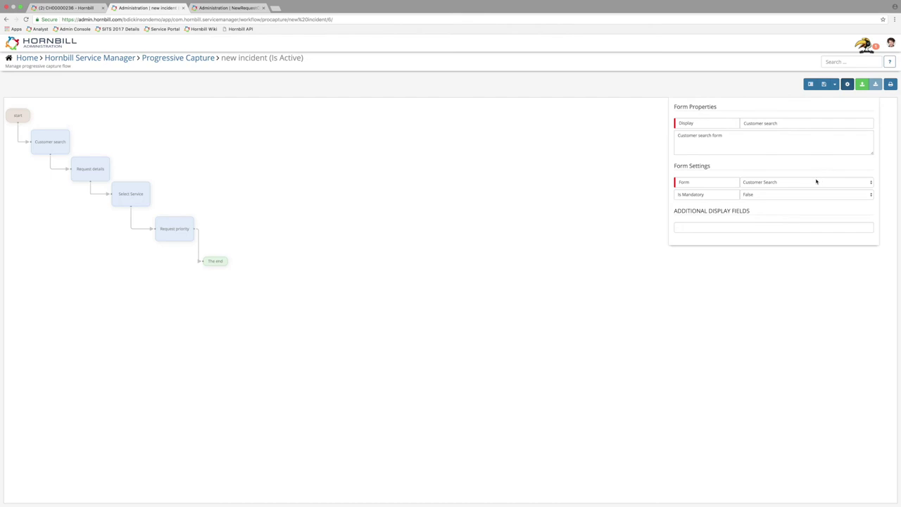
pyautogui.click(817, 181)
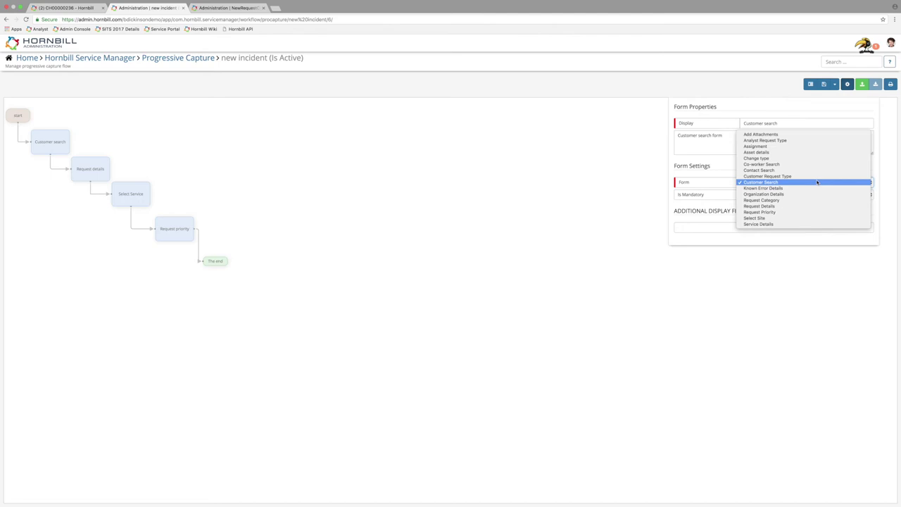
pyautogui.click(815, 182)
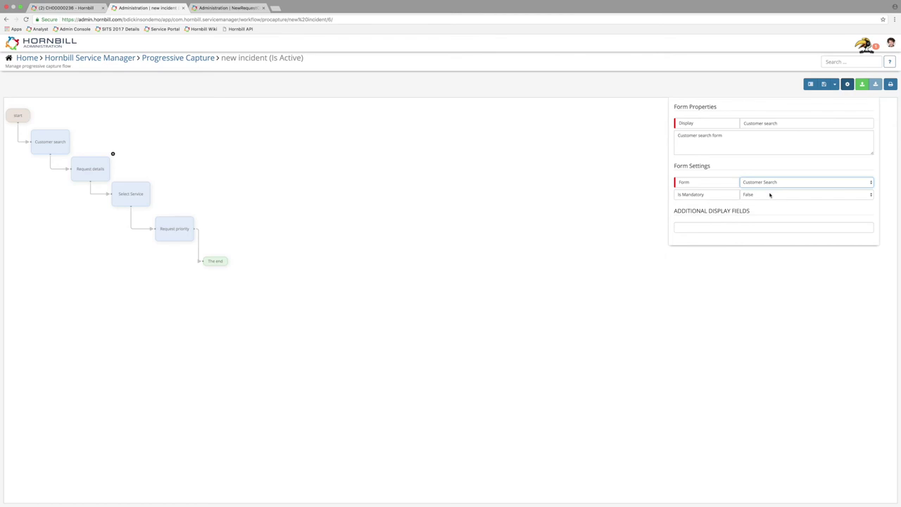
pyautogui.click(769, 196)
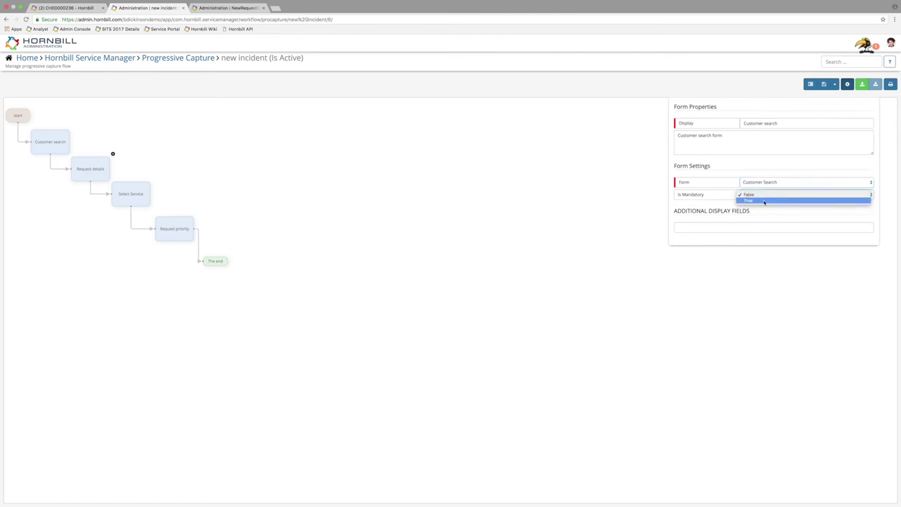
pyautogui.click(762, 202)
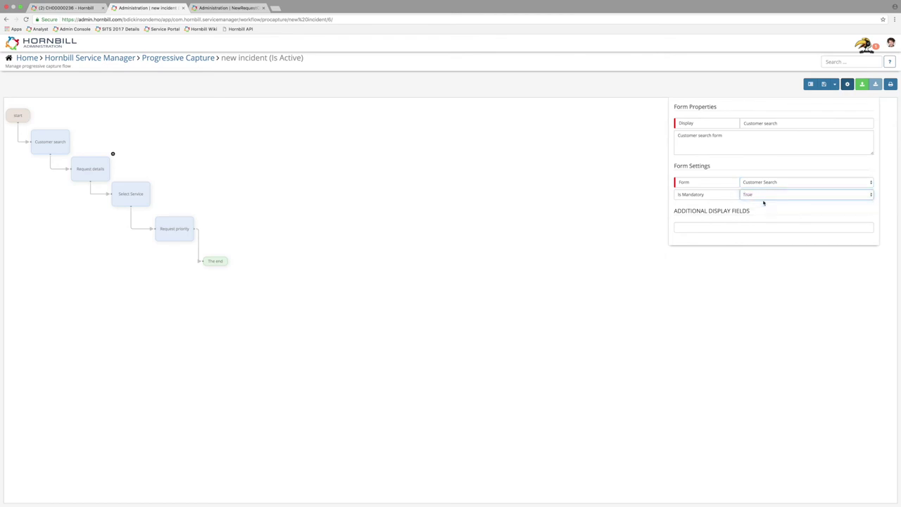
# - Set Is Mandatory to True for the Request details and Select Service forms
pyautogui.click(90, 169)
pyautogui.click(790, 196)
pyautogui.click(778, 202)
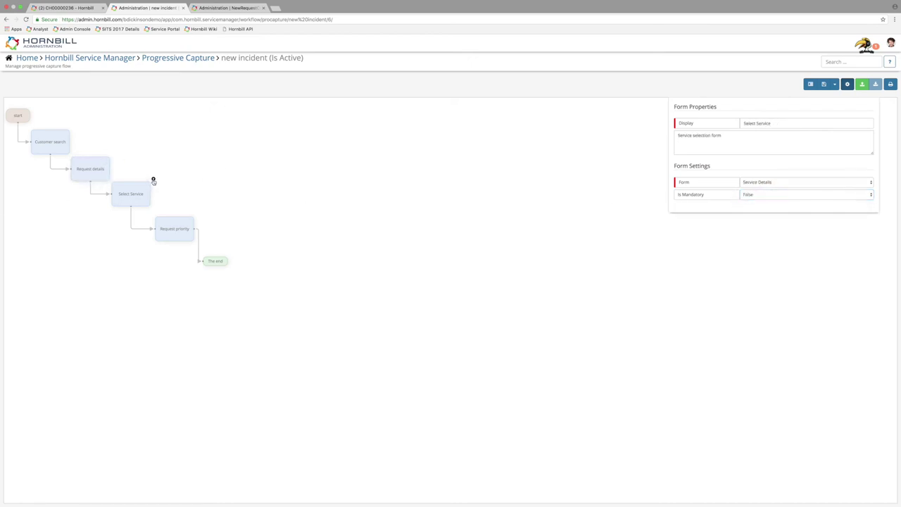
pyautogui.click(144, 202)
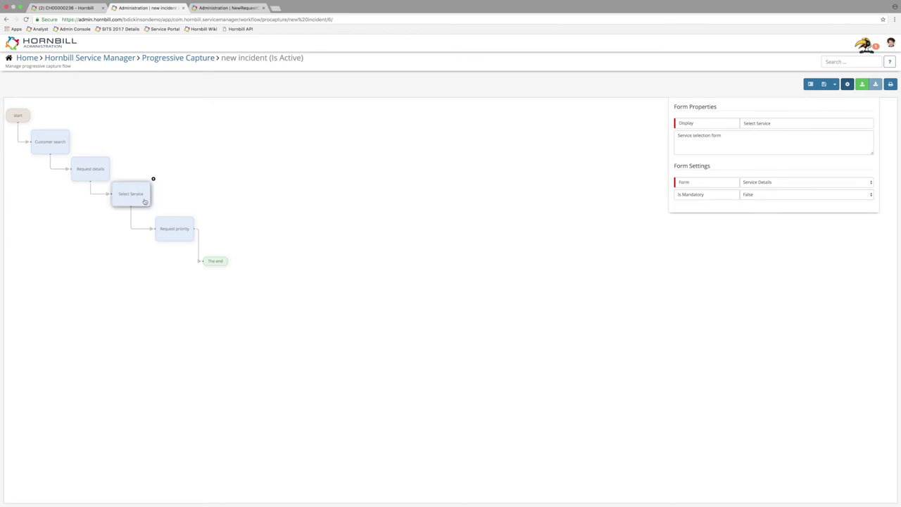
pyautogui.click(782, 198)
pyautogui.click(770, 202)
# - Set Is Mandatory to True for the Request priority form
pyautogui.click(178, 225)
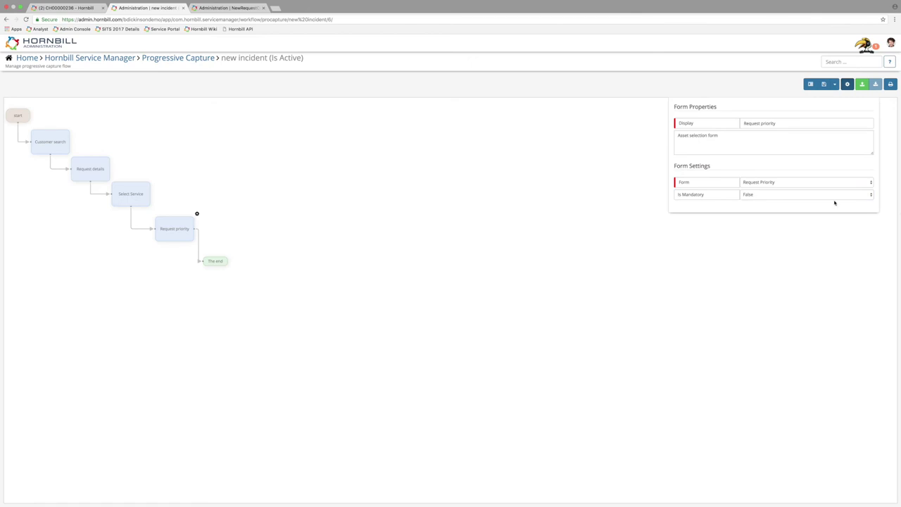
pyautogui.click(810, 196)
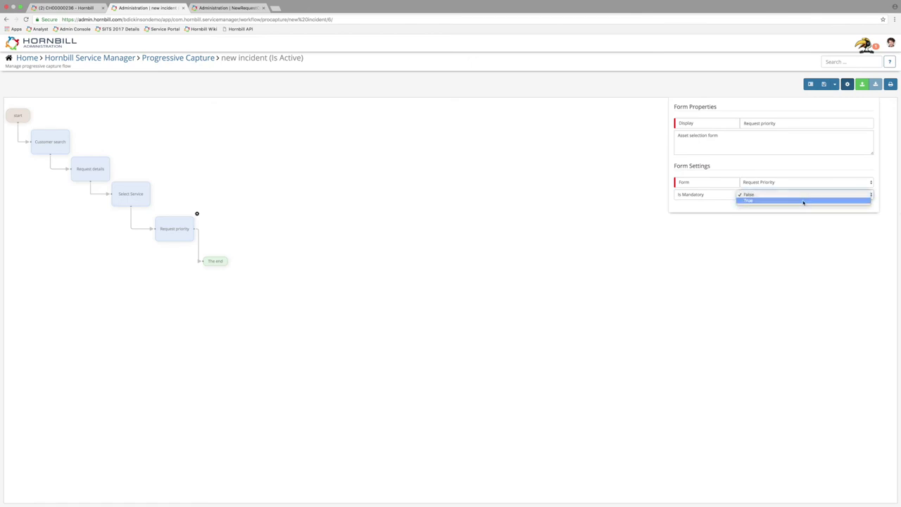
pyautogui.click(803, 202)
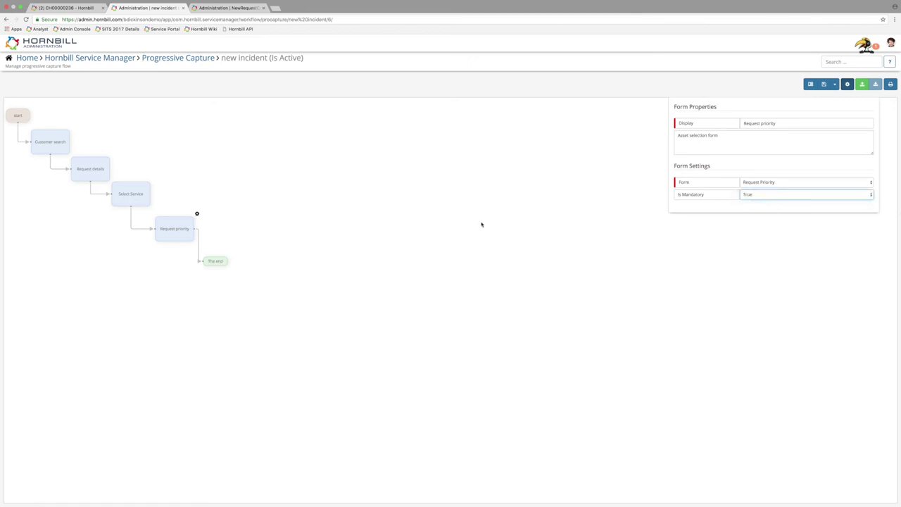
# - Move The end node well away from Request priority and delete the connector between them
pyautogui.moveTo(221, 262); pyautogui.dragTo(489, 245)
pyautogui.click(398, 269)
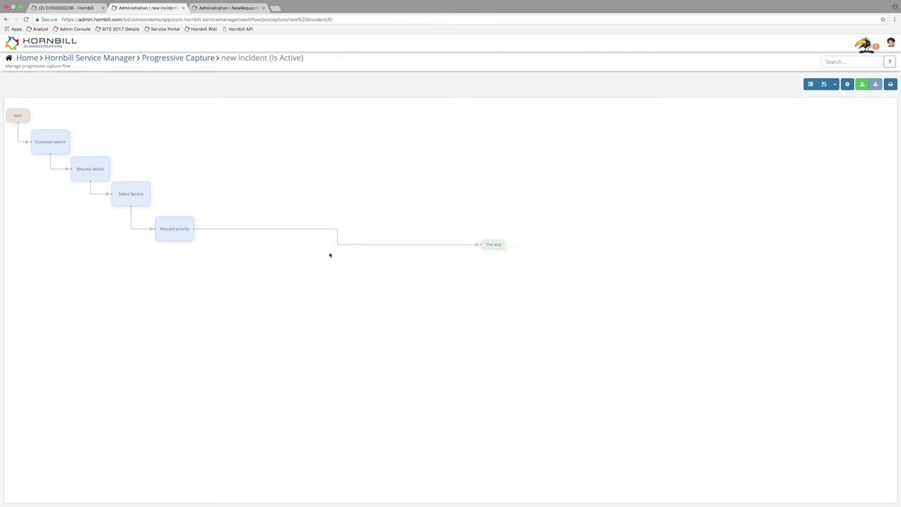
pyautogui.click(368, 245)
pyautogui.press('Delete')
# - Add a Branch node connected to the output of the Request priority form
pyautogui.moveTo(182, 221)
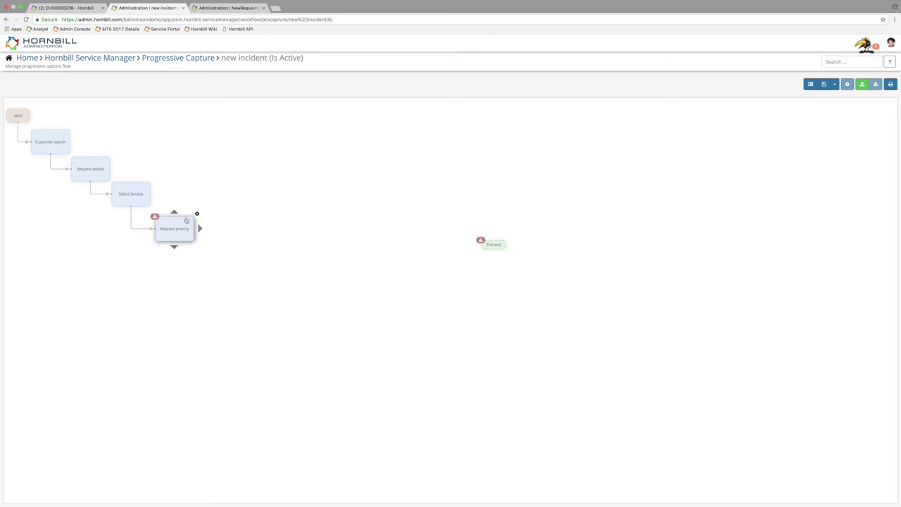
pyautogui.moveTo(200, 231); pyautogui.dragTo(252, 234)
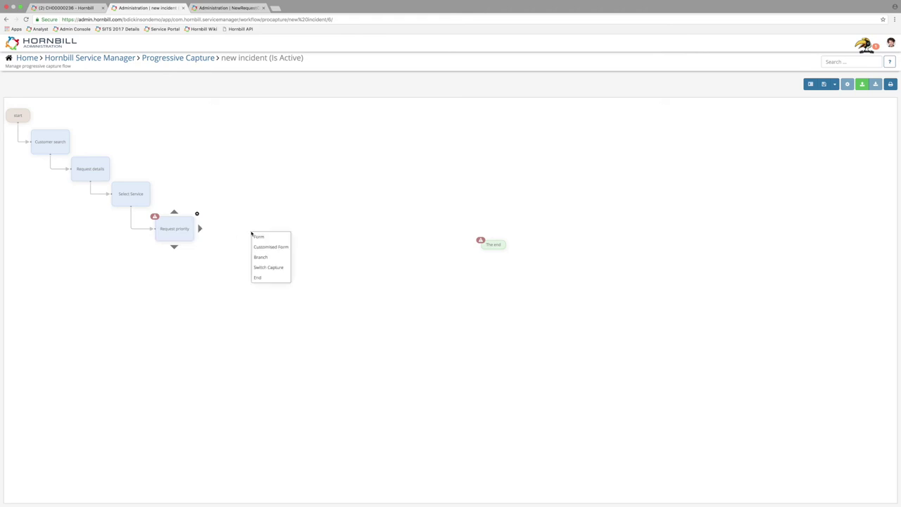
pyautogui.click(274, 260)
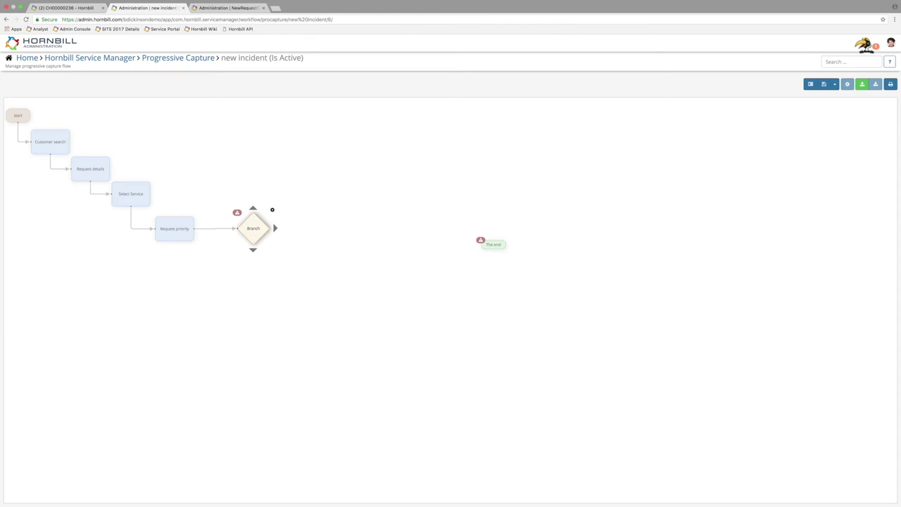
# - Connect the Branch to The end, and add a Customised Form node below the Branch that also leads to The end
pyautogui.moveTo(275, 228); pyautogui.dragTo(484, 244)
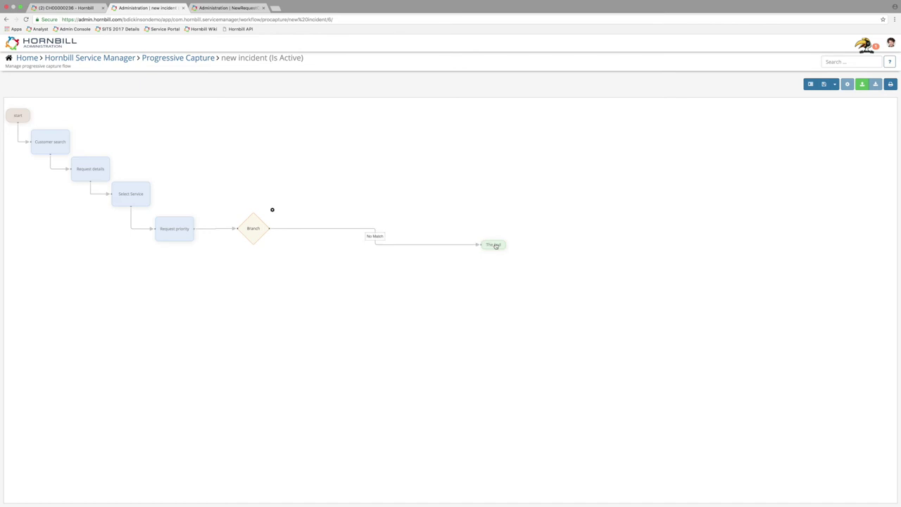
pyautogui.moveTo(354, 227); pyautogui.dragTo(341, 256)
pyautogui.moveTo(253, 251); pyautogui.dragTo(248, 296)
pyautogui.click(265, 308)
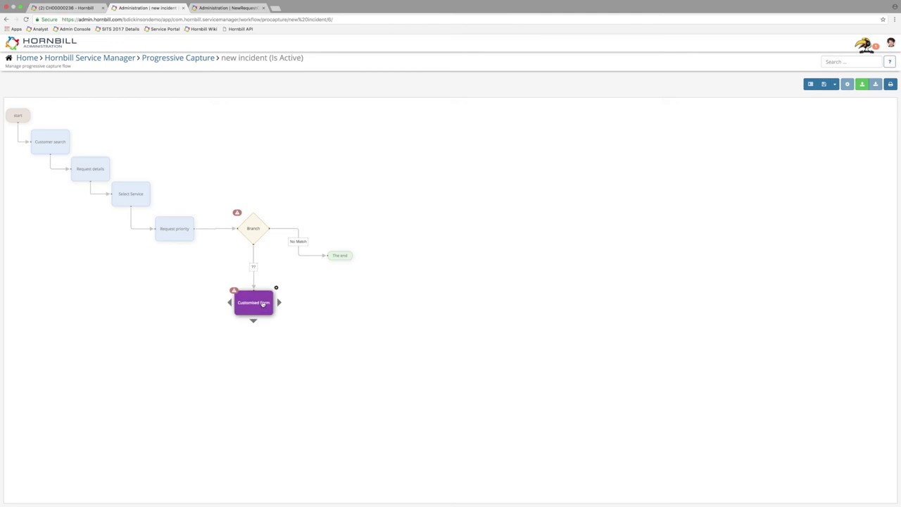
pyautogui.moveTo(279, 303); pyautogui.dragTo(338, 273)
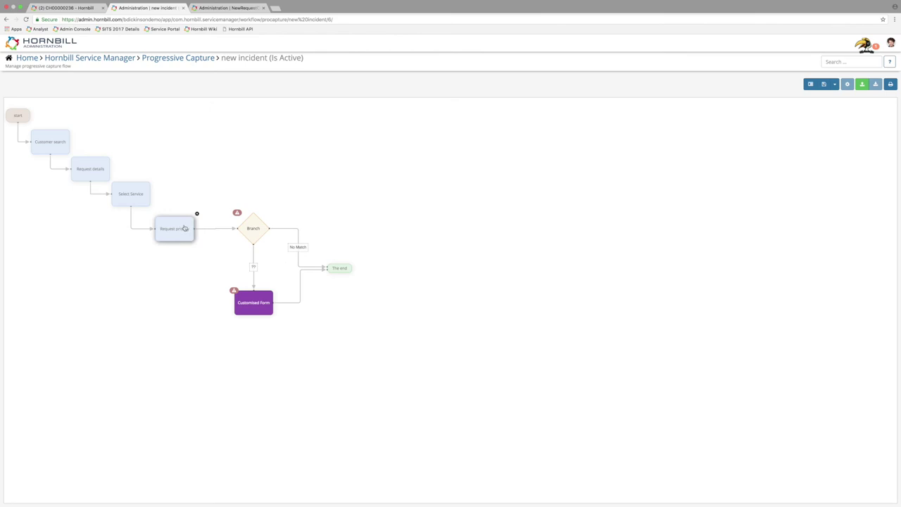
# - Set the display name of the connector between the Branch and the Customised Form to High Priority
pyautogui.click(255, 268)
pyautogui.click(767, 134)
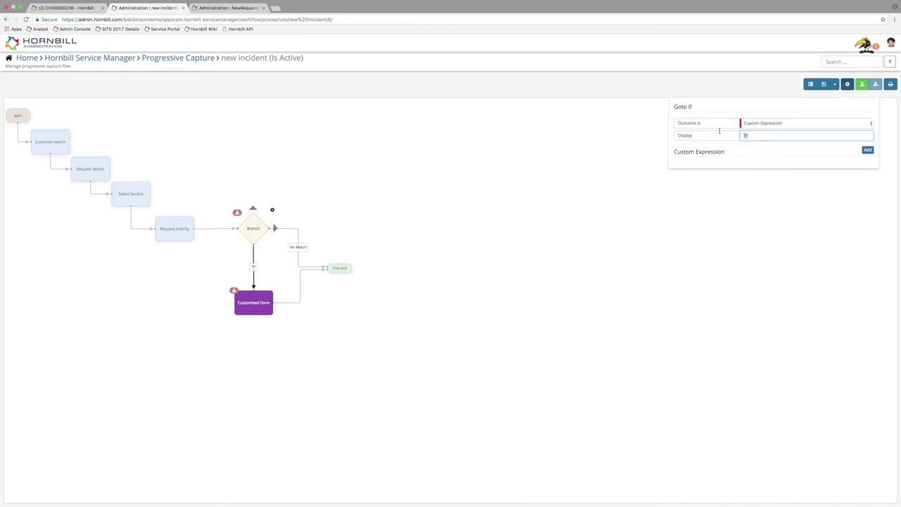
pyautogui.write('High Priority')
# - Add a custom expression to the High Priority connector testing that Request priority->priorityName == the high priority name
pyautogui.click(867, 150)
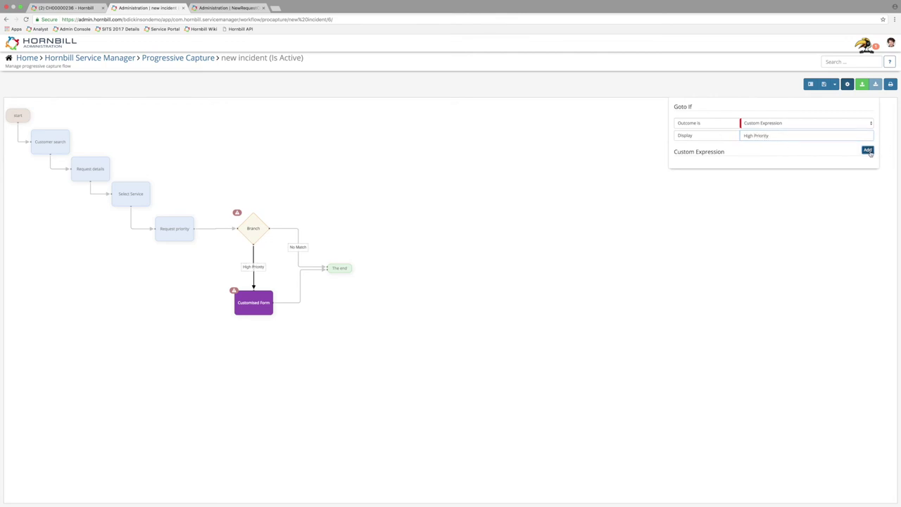
pyautogui.click(734, 171)
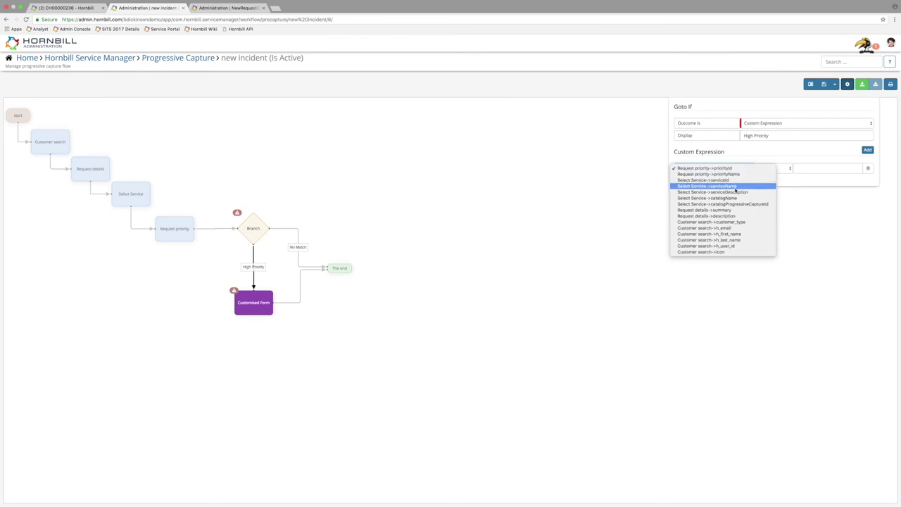
pyautogui.click(741, 175)
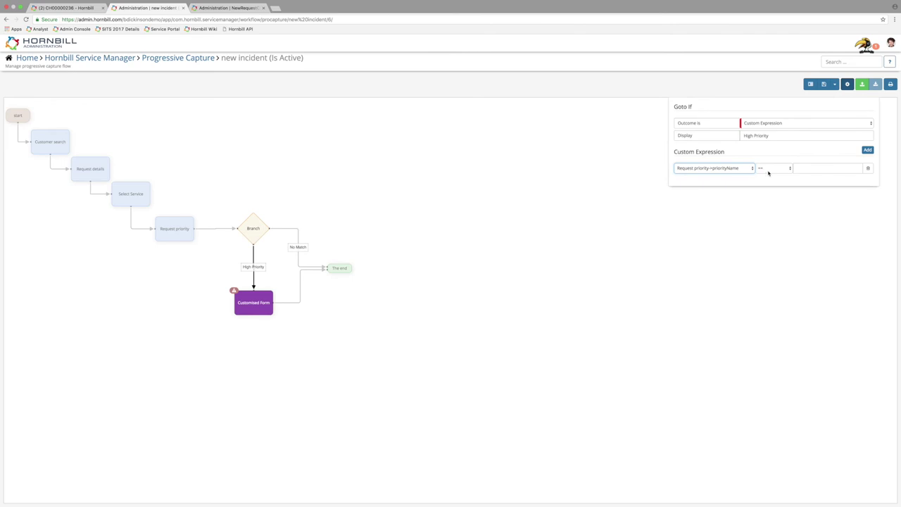
pyautogui.click(772, 172)
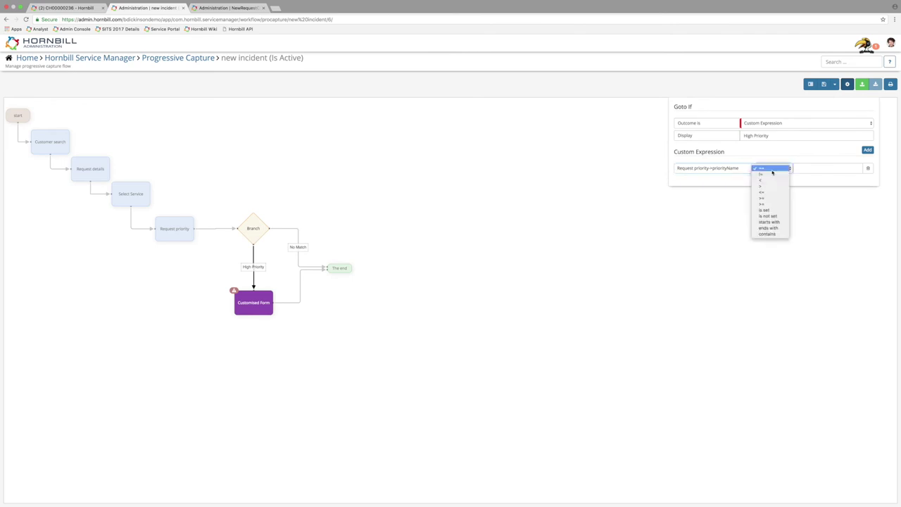
pyautogui.click(810, 170)
pyautogui.click(813, 169)
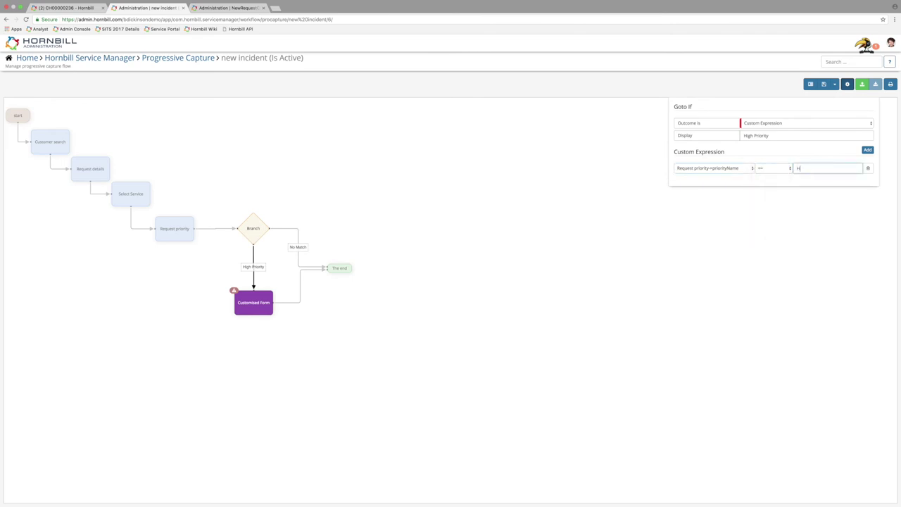
pyautogui.click(474, 226)
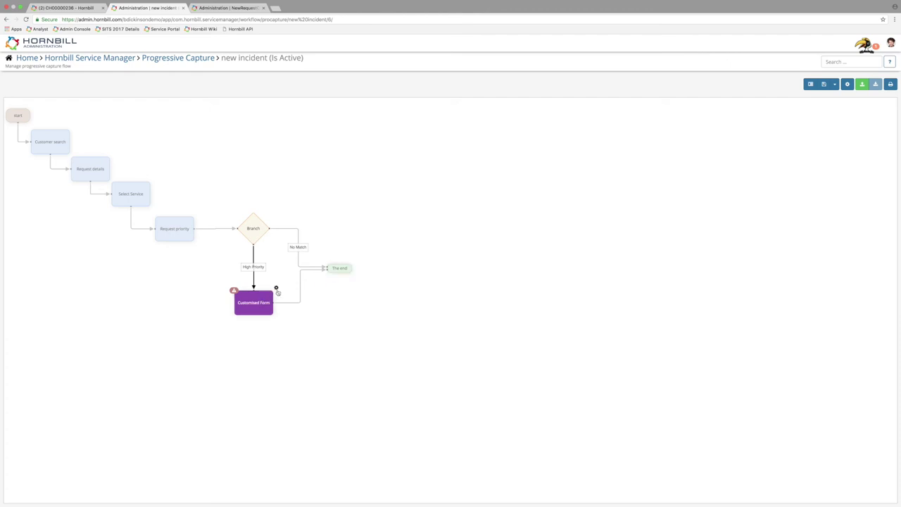
# - Set the Customised Form's Form ID to highPriority and its Form Prompt to "Please complete the high priority related questions"
pyautogui.click(276, 288)
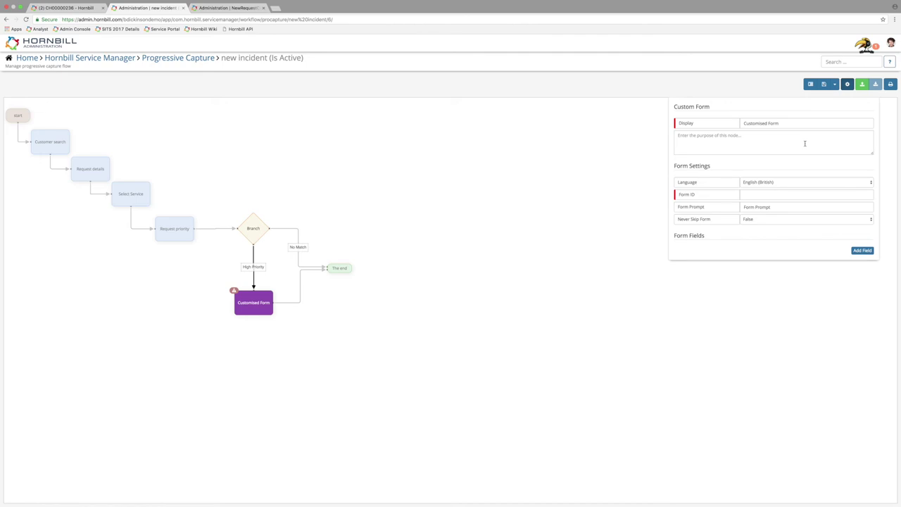
pyautogui.click(762, 192)
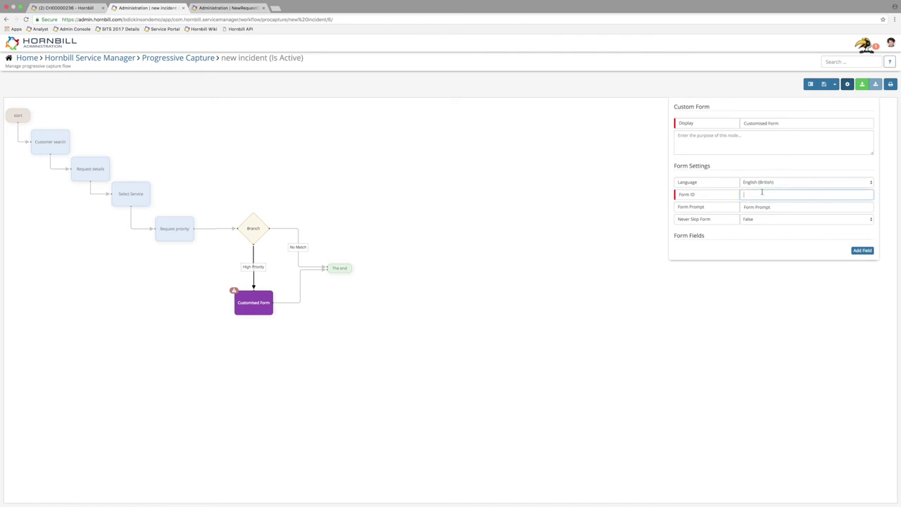
pyautogui.write('highPriority')
pyautogui.click(796, 207)
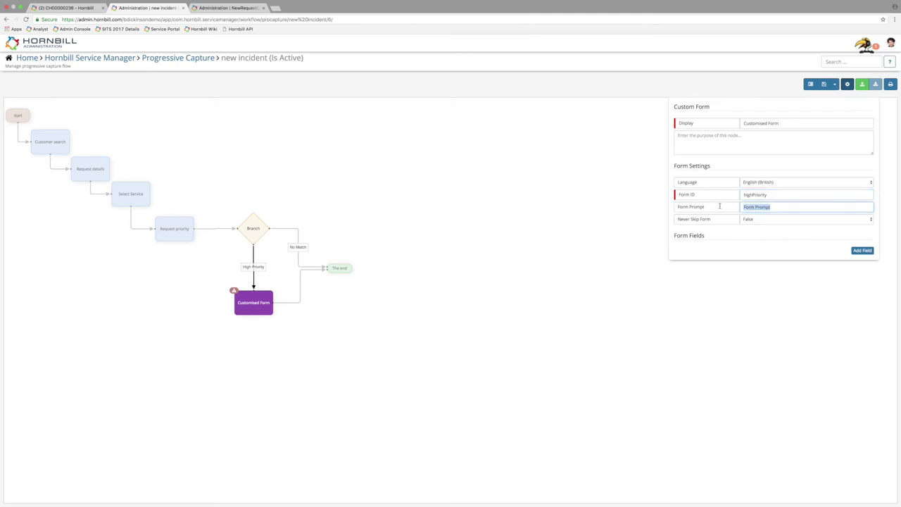
pyautogui.press('BackSpace')
pyautogui.write('e complete the high priority related questions')
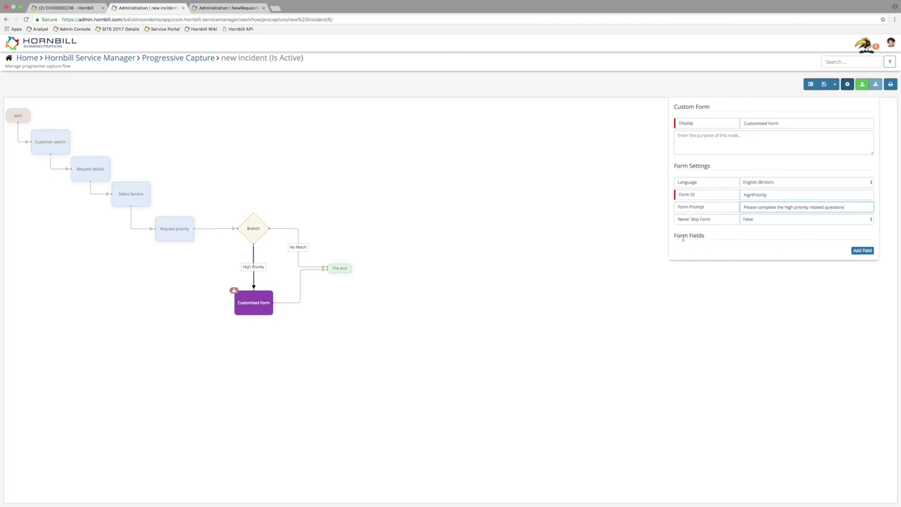
# - Add a form field labelled "How many users is this affecting?" with the description "Select from the dropdown"
pyautogui.click(867, 254)
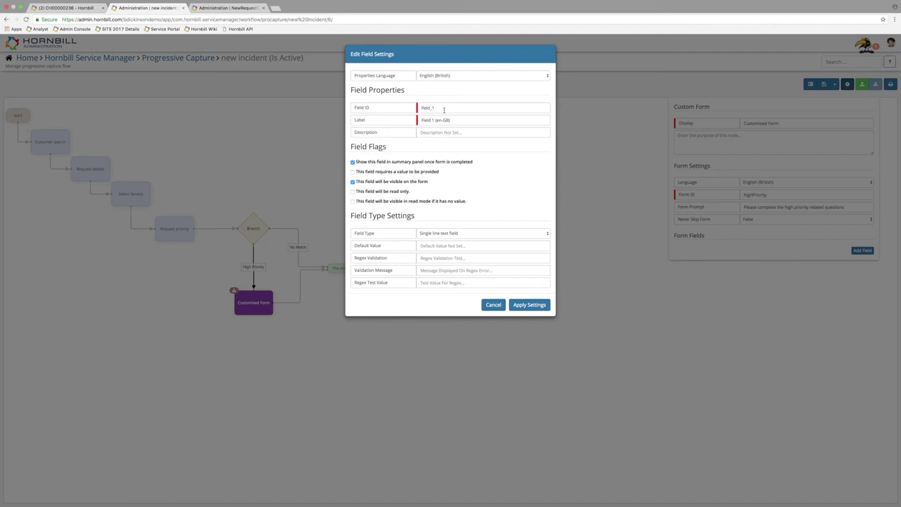
pyautogui.moveTo(464, 116); pyautogui.dragTo(424, 119)
pyautogui.press('BackSpace')
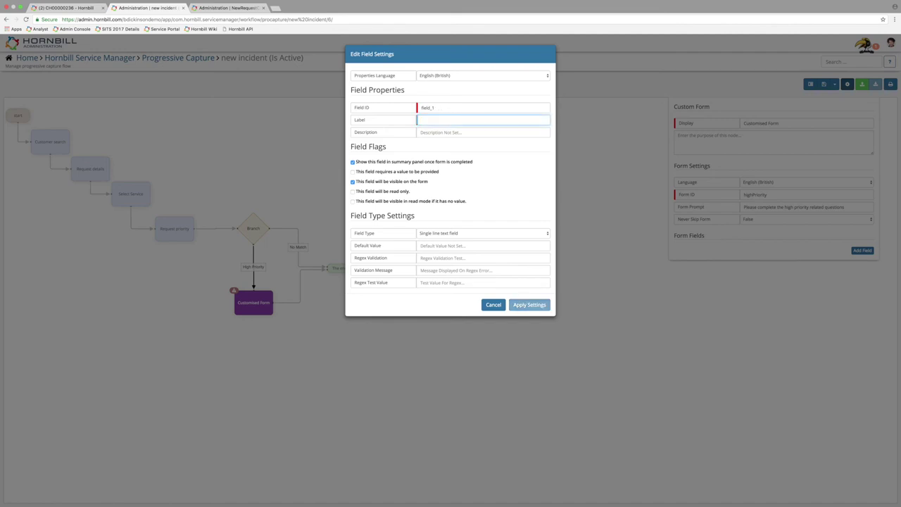
pyautogui.write('W')
pyautogui.press('BackSpace')
pyautogui.write('How')
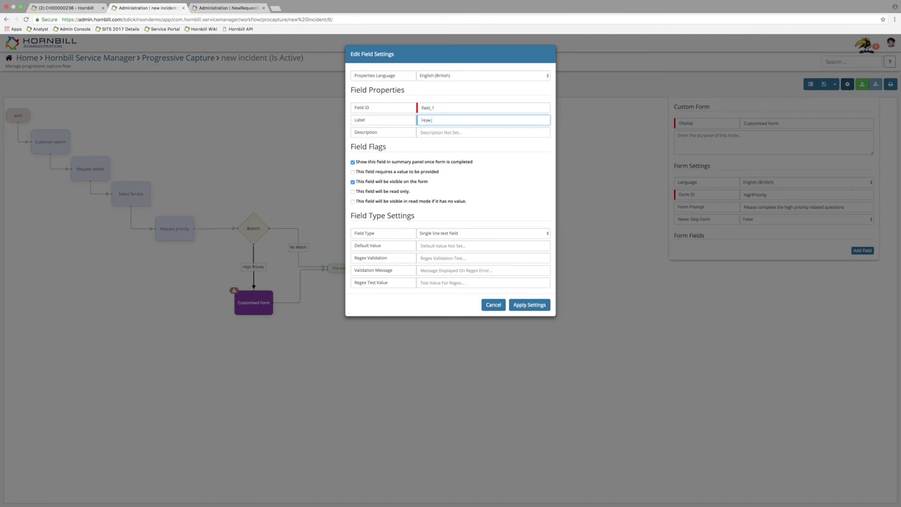
pyautogui.write(' many users is this aff')
pyautogui.write('ecte')
pyautogui.write('ing?')
pyautogui.click(471, 132)
pyautogui.write('Select from the dropdown')
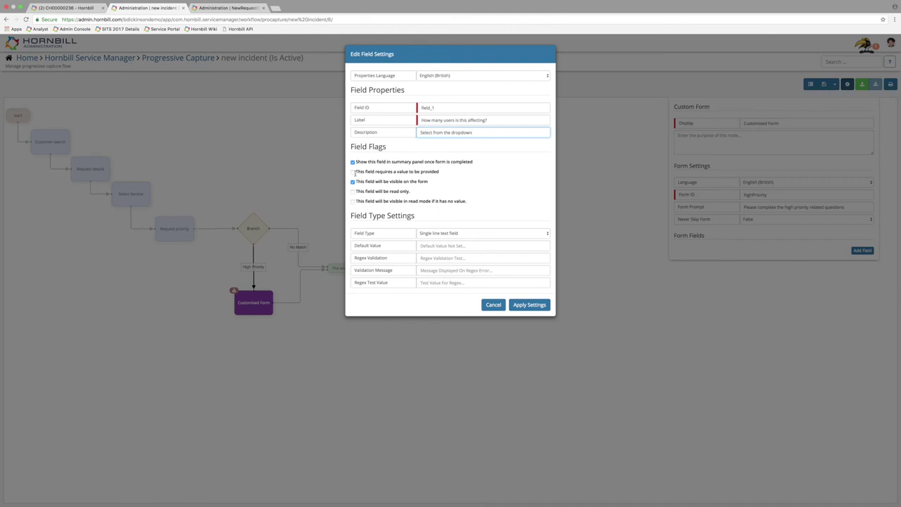
# - Make the affected-users field require a value and set its Field Type to Static drop down select box
pyautogui.click(354, 171)
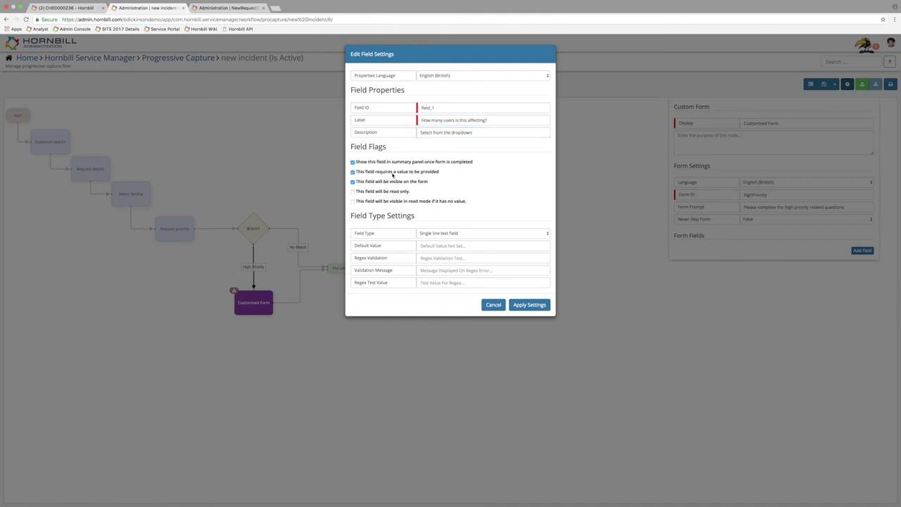
pyautogui.click(442, 236)
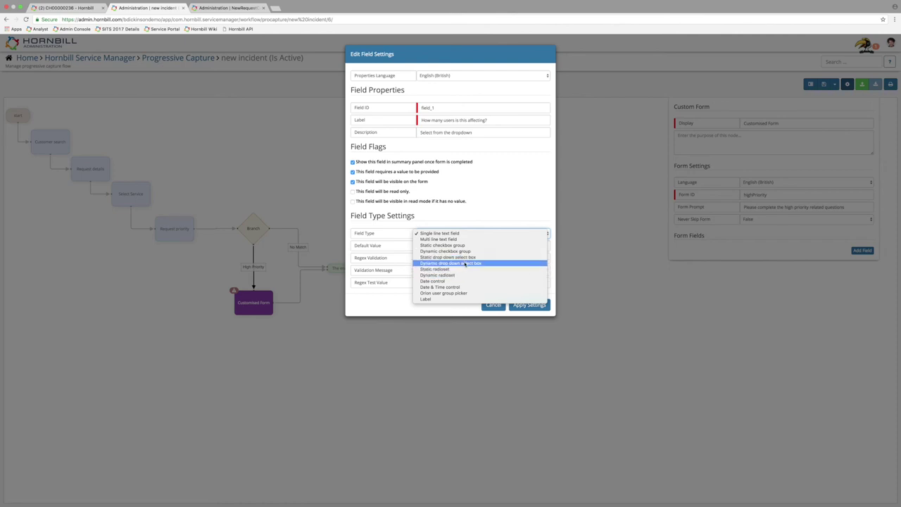
pyautogui.click(471, 258)
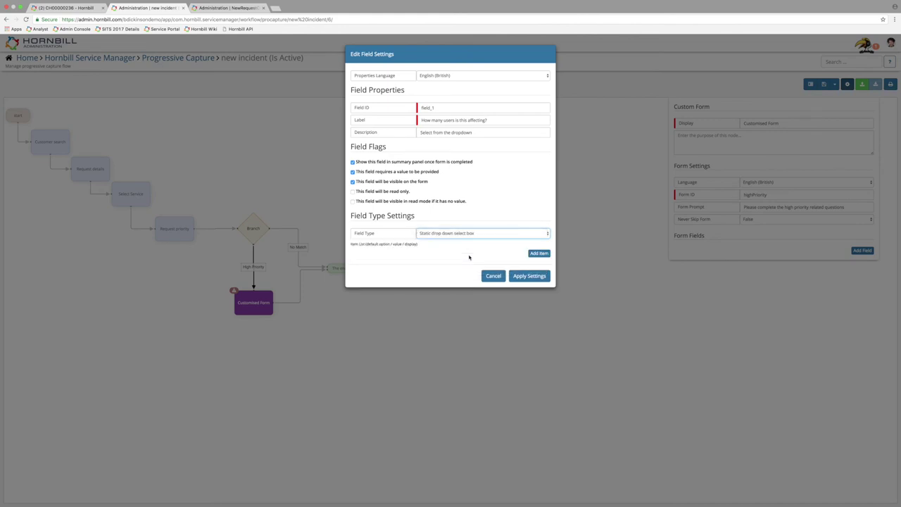
# - Add a first drop-down item with both value and display text set to "1 User"
pyautogui.click(541, 254)
pyautogui.moveTo(415, 255); pyautogui.dragTo(361, 255)
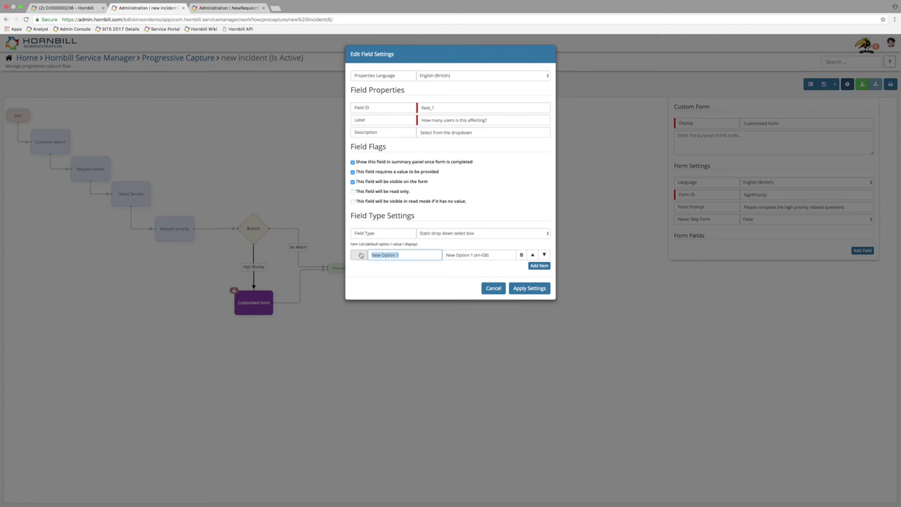
pyautogui.write('1 User')
pyautogui.moveTo(443, 254); pyautogui.dragTo(360, 258)
pyautogui.press('super+c')
pyautogui.press('Tab')
pyautogui.press('super+v')
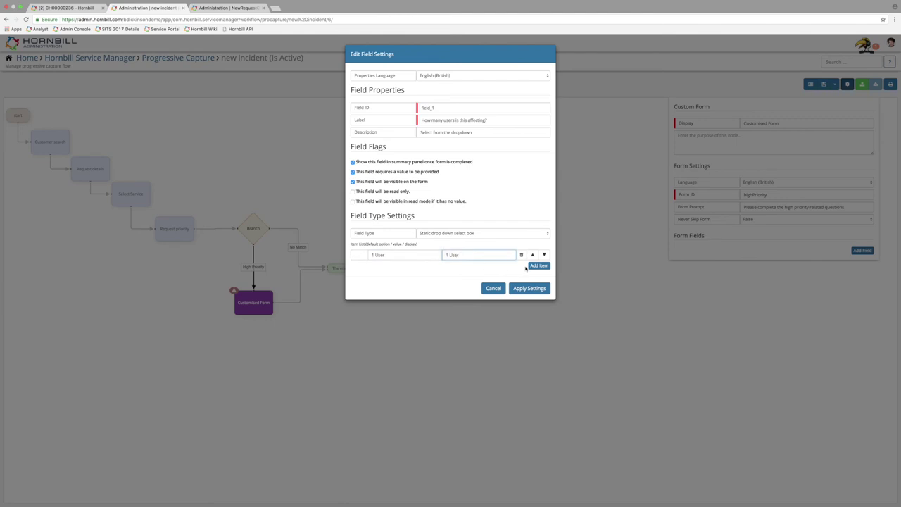
# - Add a second drop-down item with both value and display text set to "2-10 Users"
pyautogui.click(539, 266)
pyautogui.moveTo(400, 268); pyautogui.dragTo(352, 259)
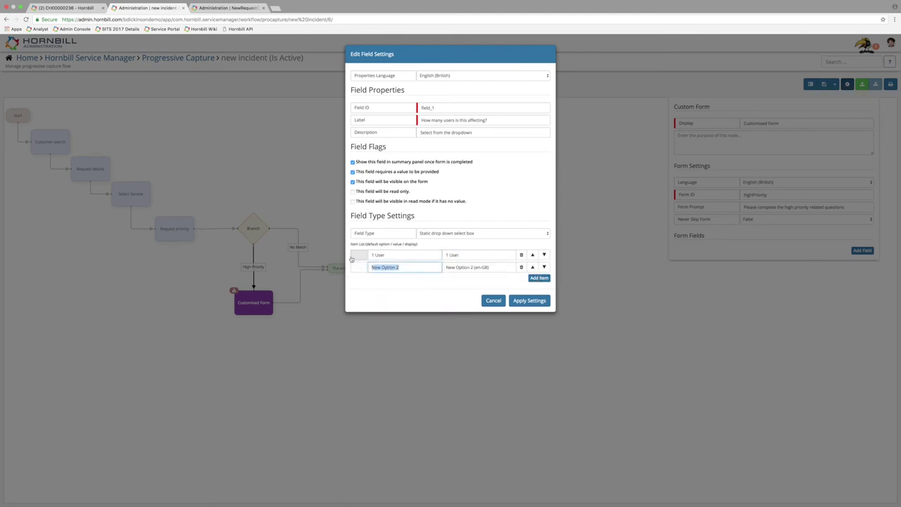
pyautogui.write('2-10 Users')
pyautogui.press('super+a')
pyautogui.press('super+c')
pyautogui.moveTo(488, 268); pyautogui.dragTo(427, 267)
pyautogui.press('super+v')
# - Add a third drop-down item with value and display text "11+ Users", and apply the field settings
pyautogui.click(538, 277)
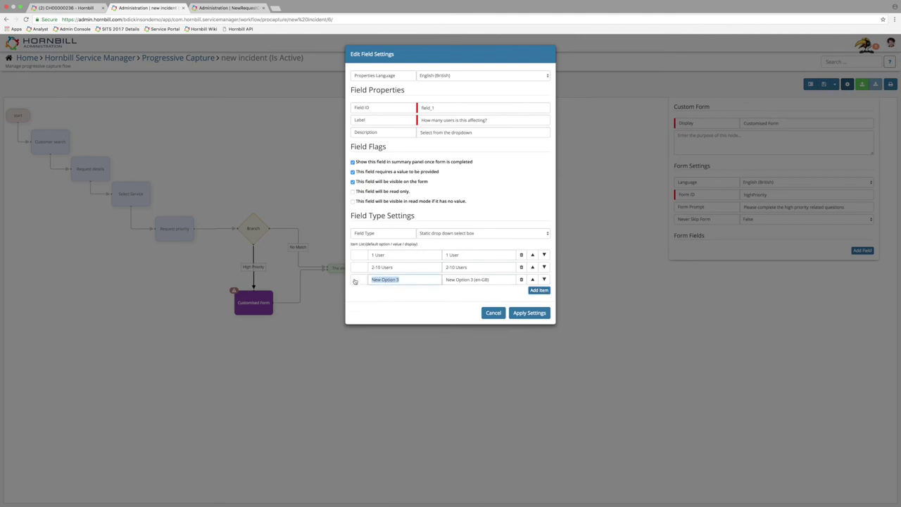
pyautogui.write('11+ Users')
pyautogui.press('super+a')
pyautogui.press('Tab')
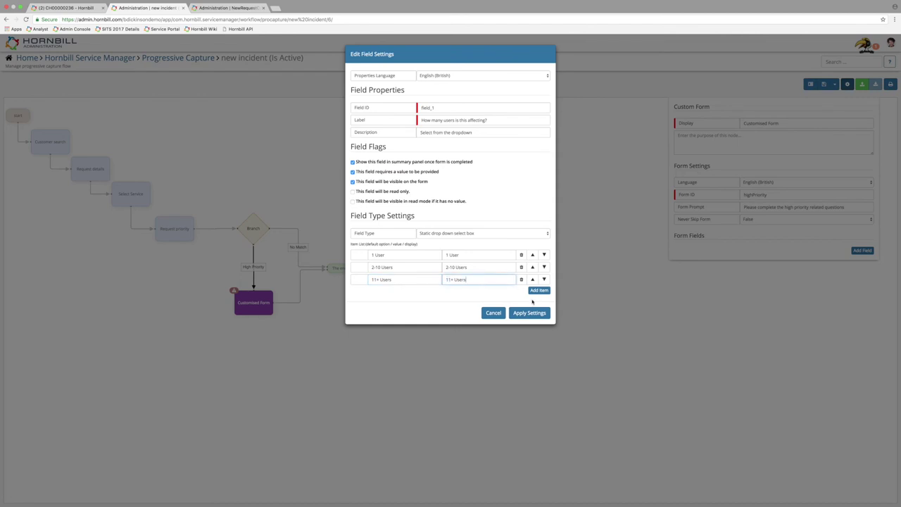
pyautogui.click(528, 312)
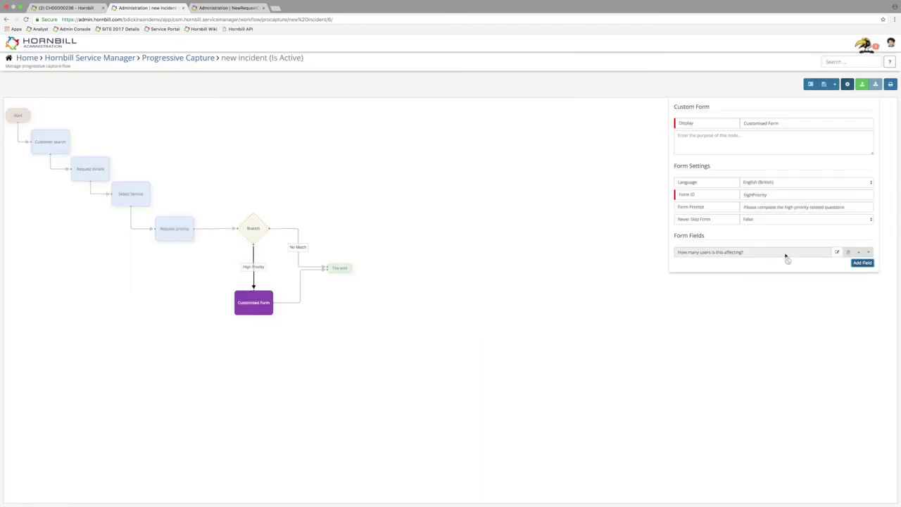
# - Add a required Multi line text field labelled "Please describe why this is high priority" to the Customised Form
pyautogui.click(860, 263)
pyautogui.click(444, 119)
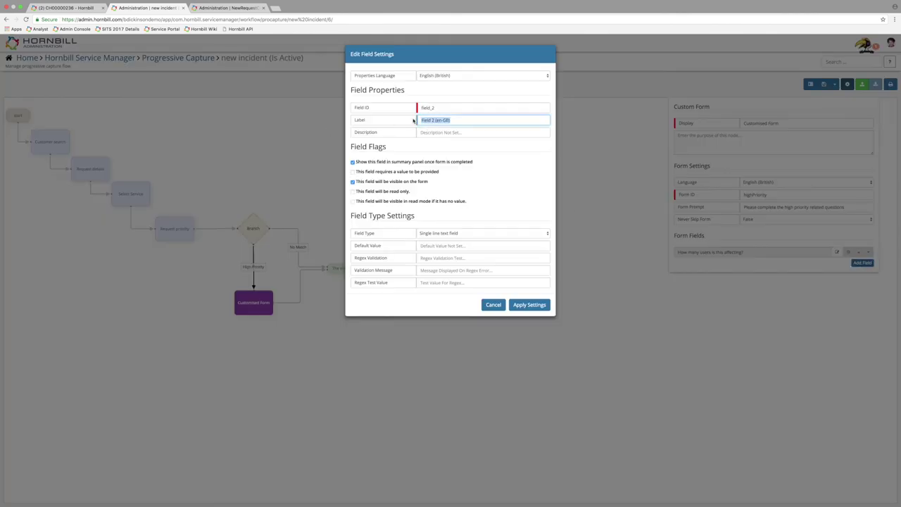
pyautogui.write('Please describe why this is high priority')
pyautogui.click(406, 172)
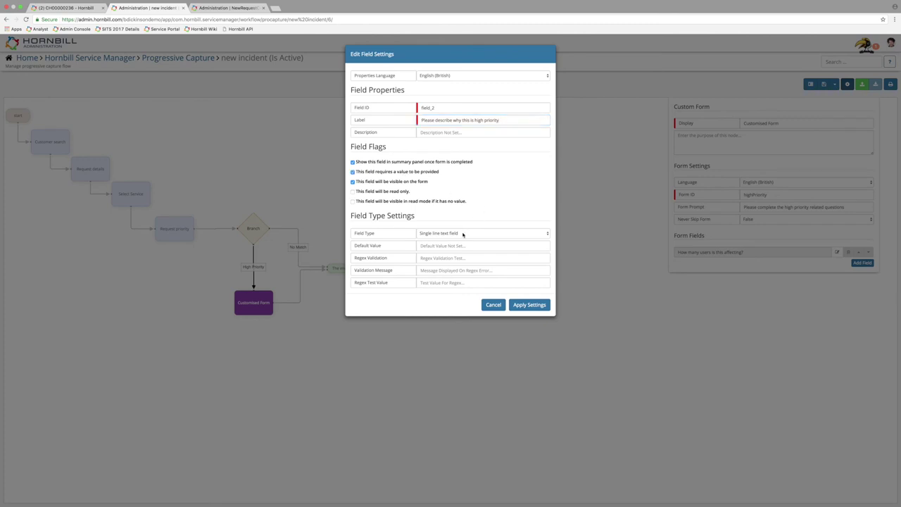
pyautogui.click(465, 234)
pyautogui.click(451, 240)
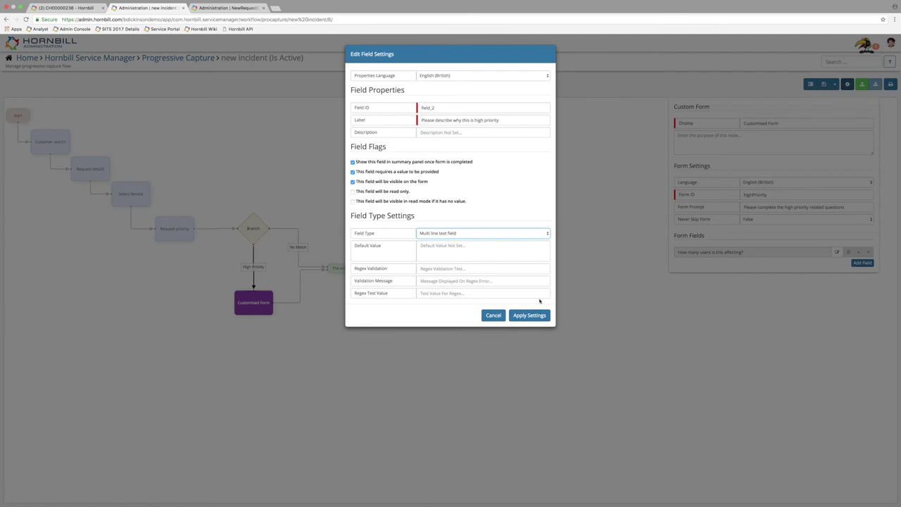
pyautogui.click(539, 317)
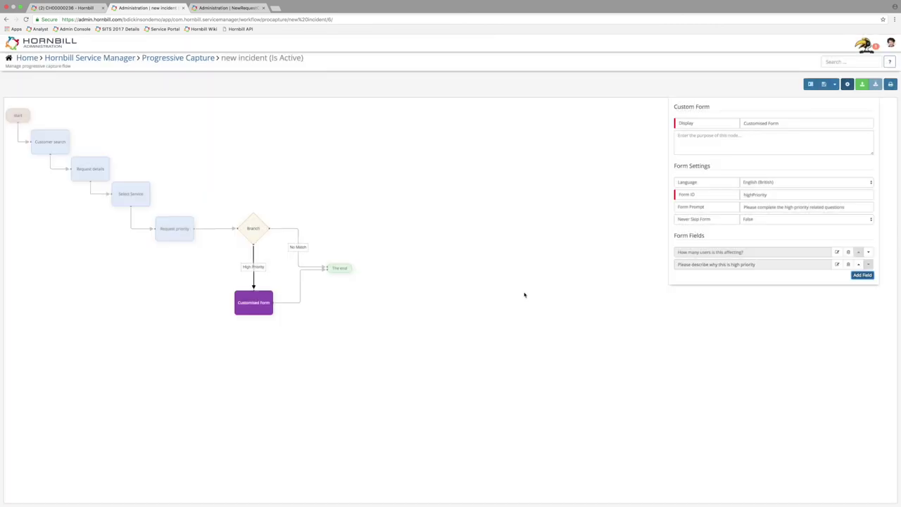
pyautogui.click(526, 291)
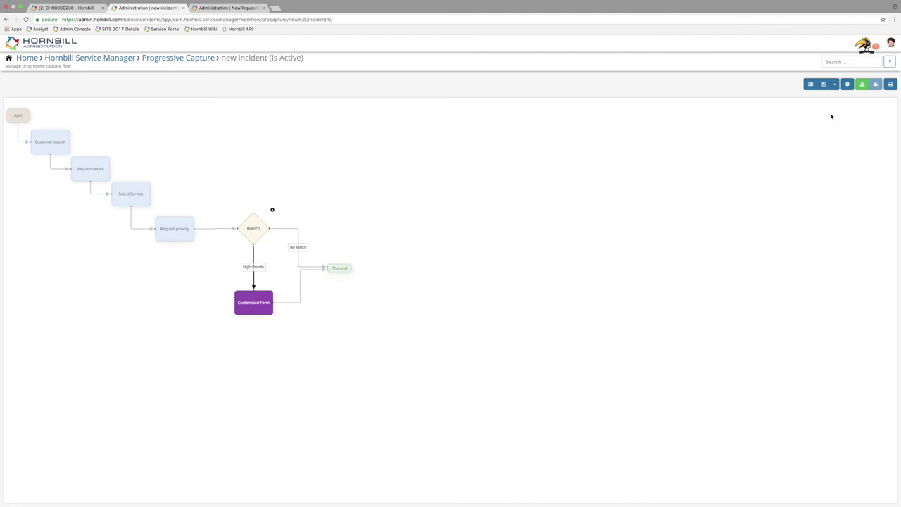
# - Save the new incident progressive capture and activate it
pyautogui.click(824, 84)
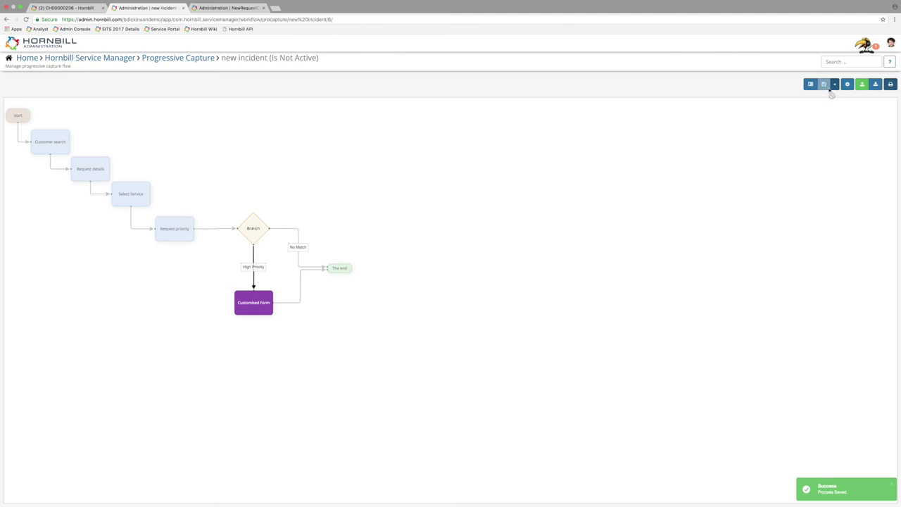
pyautogui.click(835, 85)
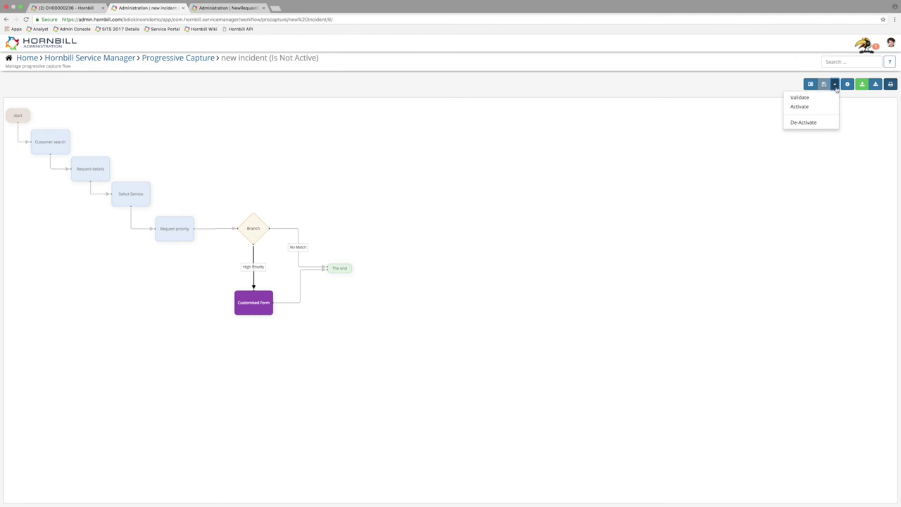
pyautogui.click(801, 107)
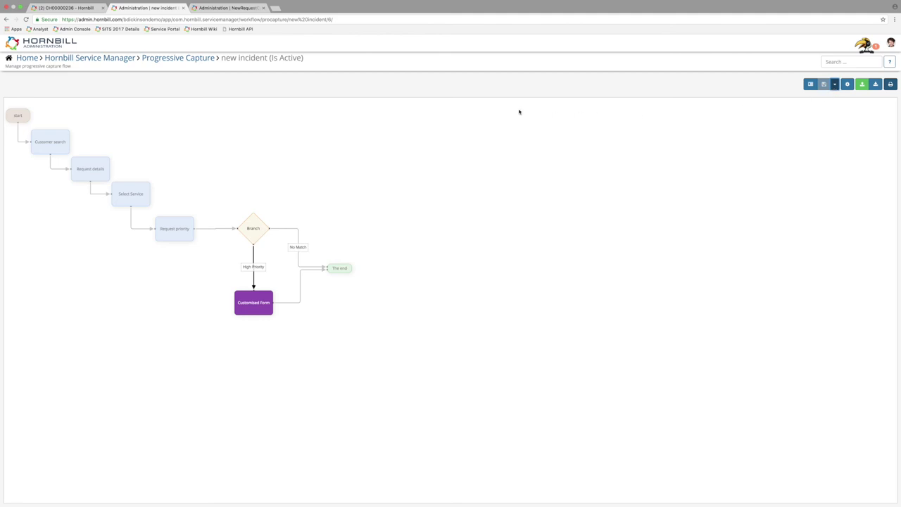
# - Switch the new incident progressive capture off and back on in the Progressive Capture list
pyautogui.click(205, 61)
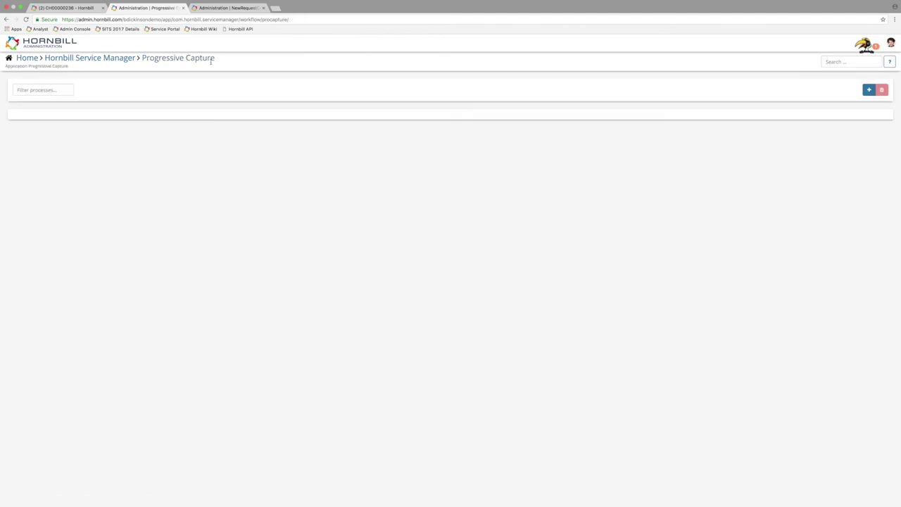
pyautogui.scroll(-5, 302, 203)
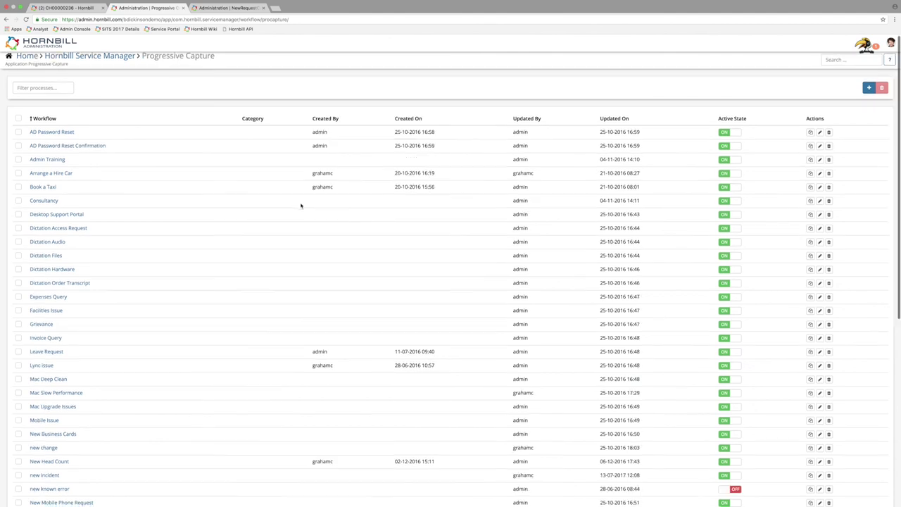
pyautogui.scroll(-1, 310, 190)
pyautogui.scroll(-1, 287, 209)
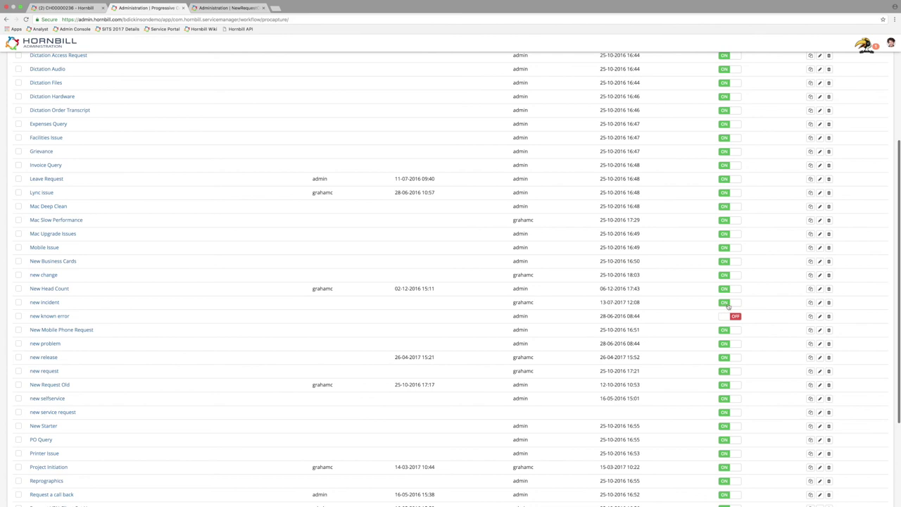
pyautogui.click(729, 304)
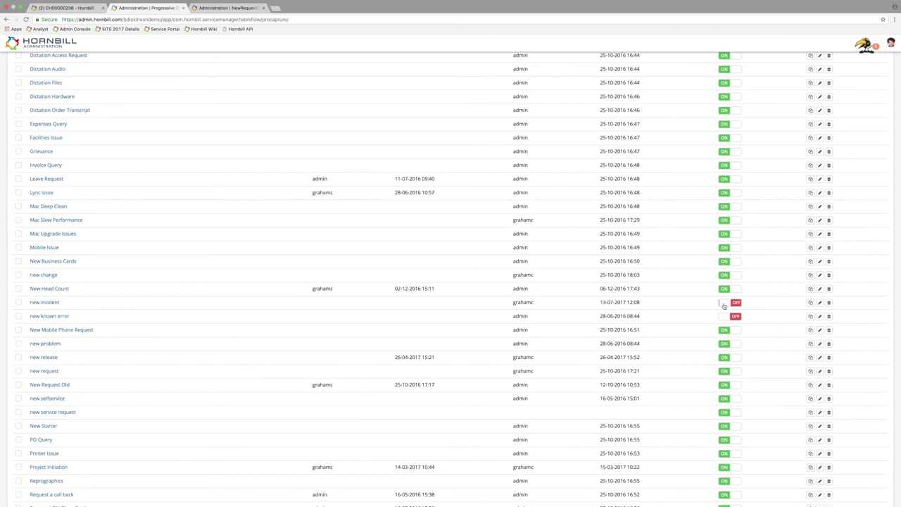
pyautogui.click(732, 305)
# - Switch to the Hornbill live instance and open the IT Support service from Service Manager's service catalog
pyautogui.click(64, 8)
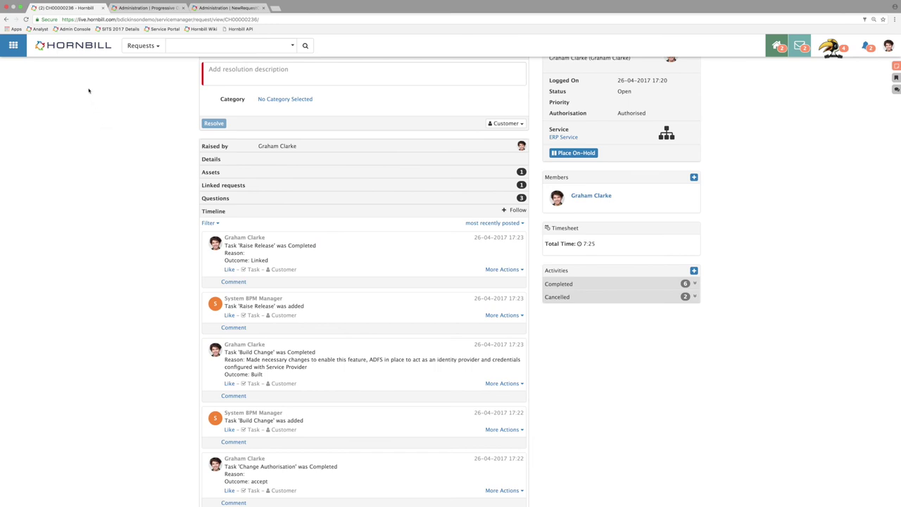
pyautogui.click(13, 45)
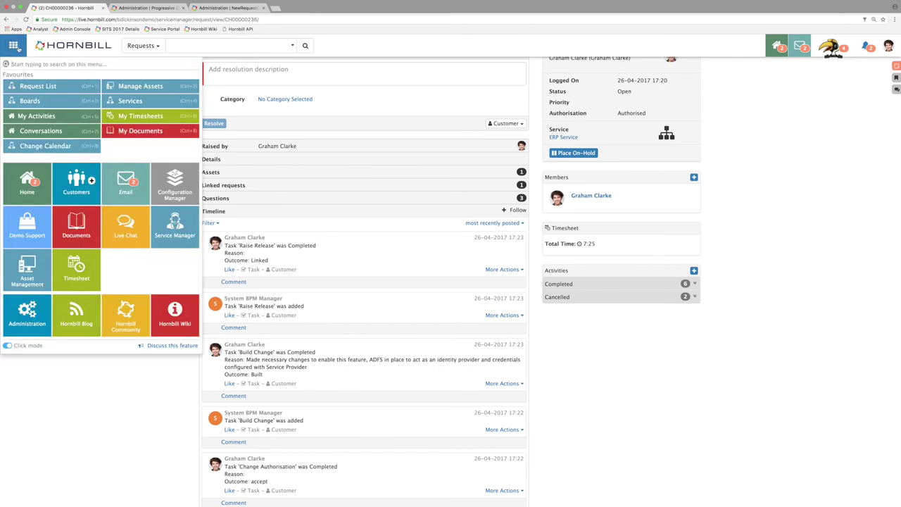
pyautogui.click(196, 213)
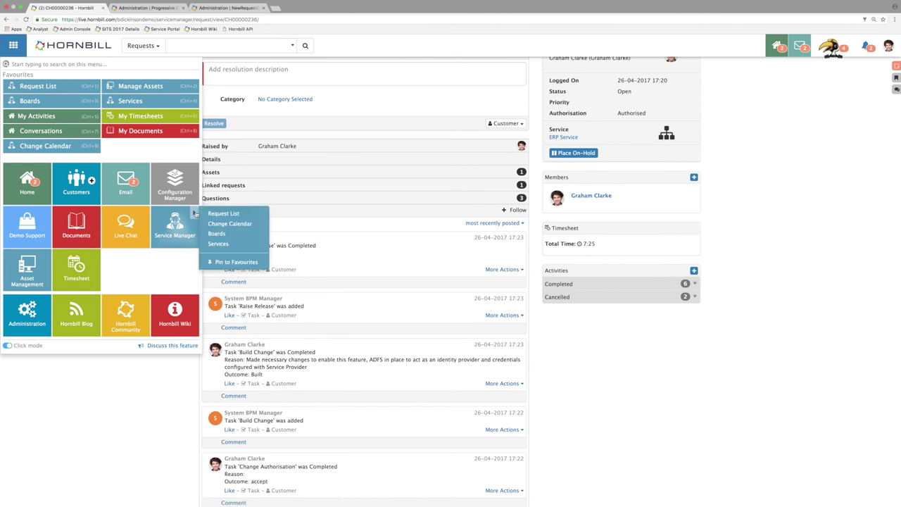
pyautogui.click(218, 243)
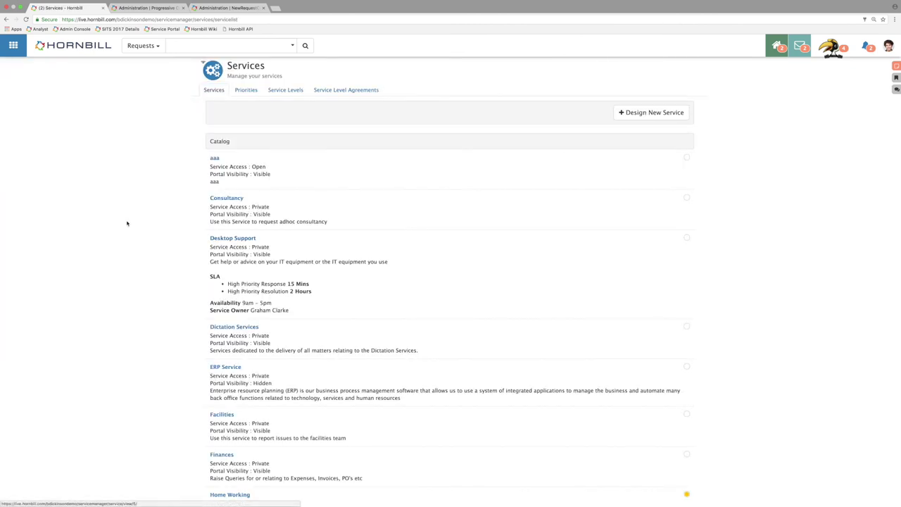
pyautogui.scroll(-2, 110, 194)
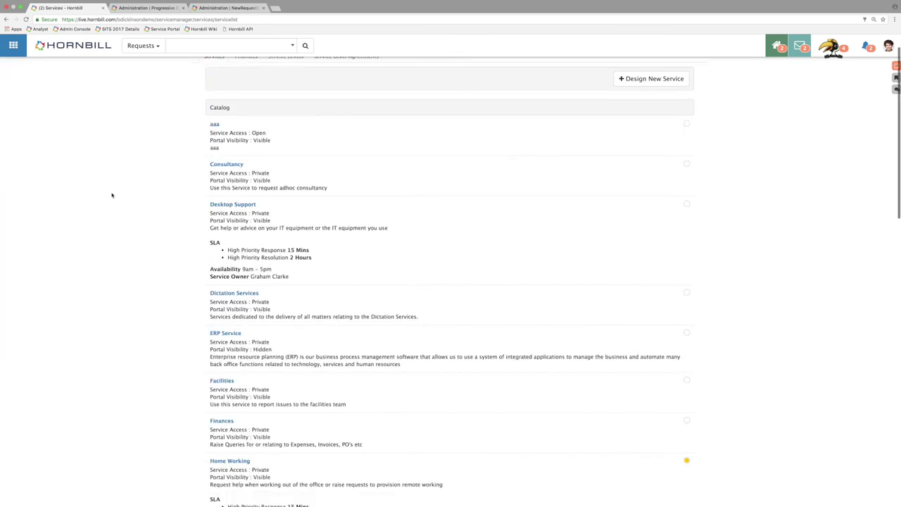
pyautogui.scroll(-10, 137, 224)
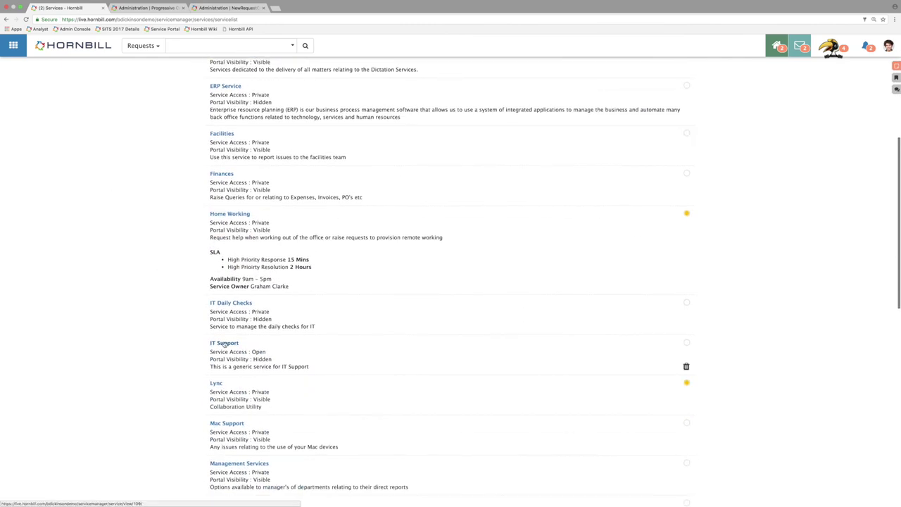
pyautogui.click(224, 344)
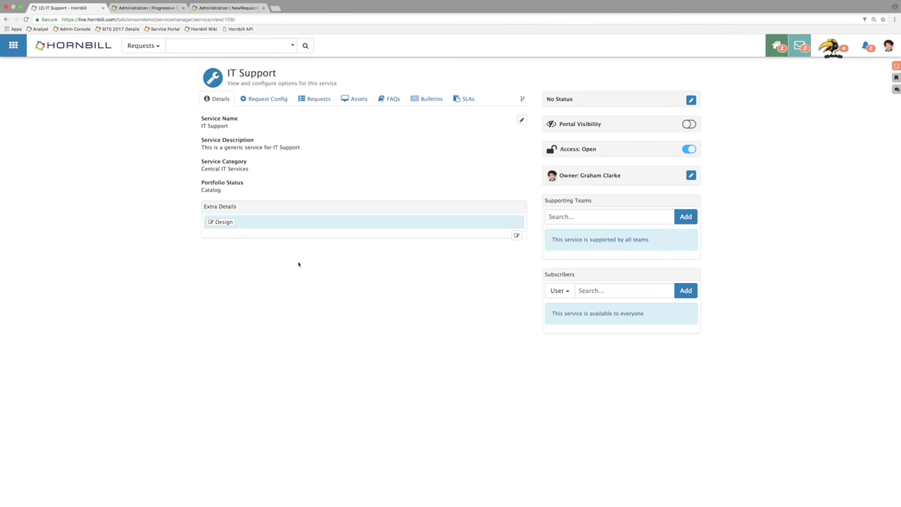
# - Set the workflow in the IT Support service's incident request configuration to Webinar Incident Process
pyautogui.click(282, 105)
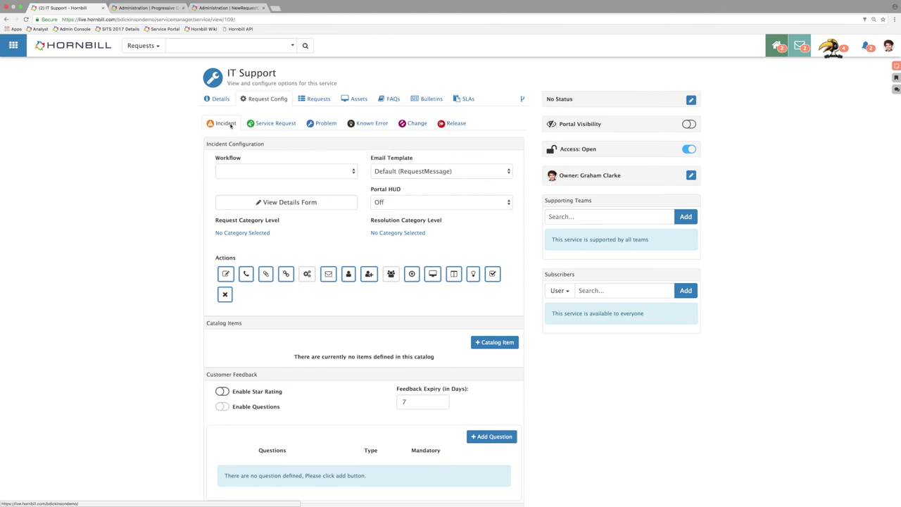
pyautogui.click(244, 171)
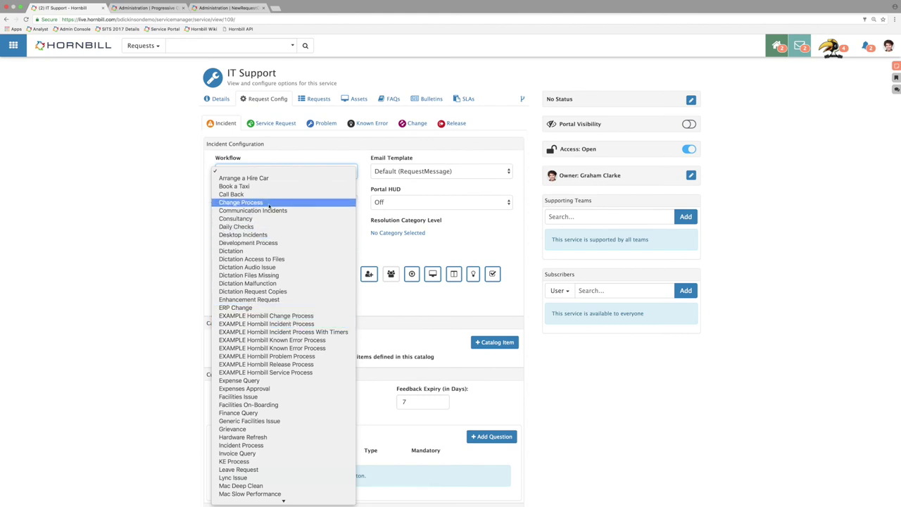
pyautogui.scroll(-3, 282, 243)
pyautogui.scroll(-6, 282, 243)
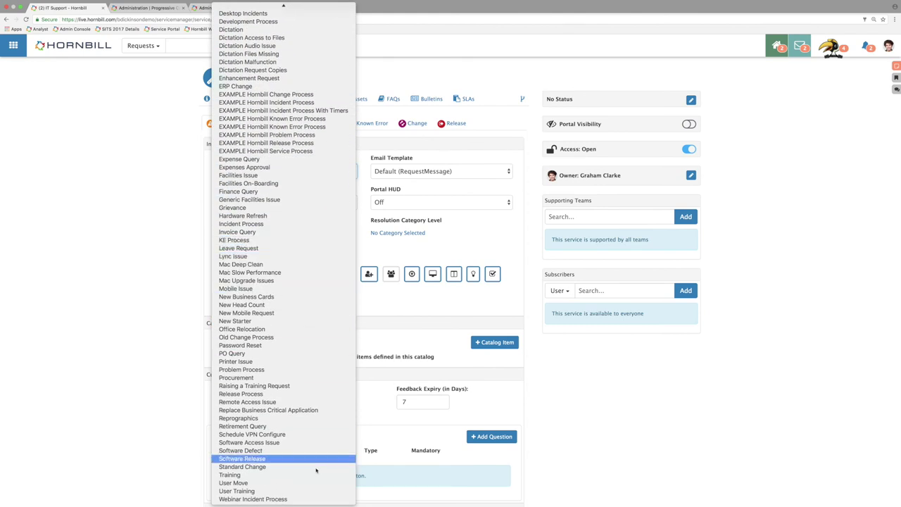
pyautogui.click(276, 499)
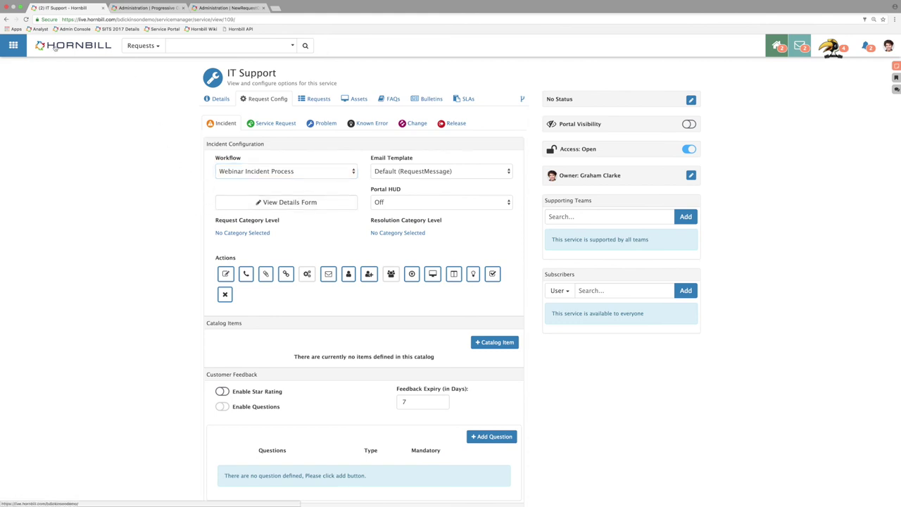
# - Open the Request List and start raising a new Incident
pyautogui.click(19, 48)
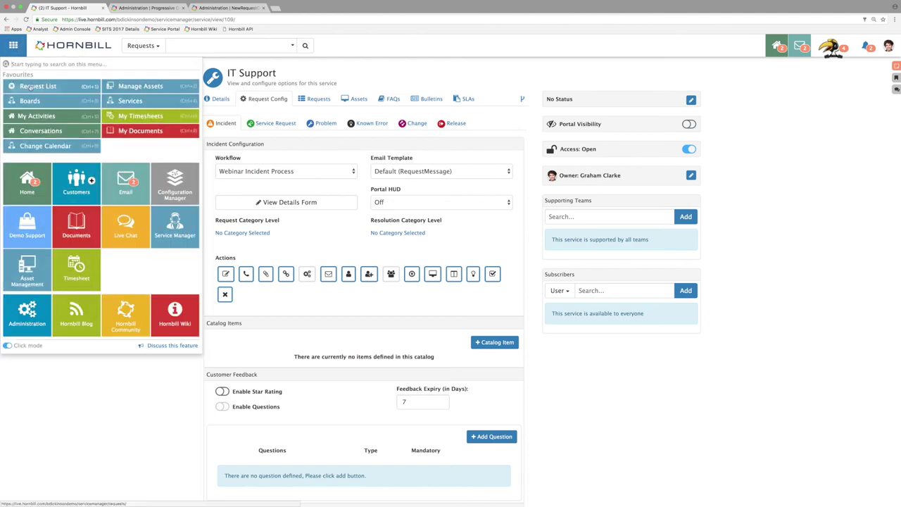
pyautogui.click(30, 87)
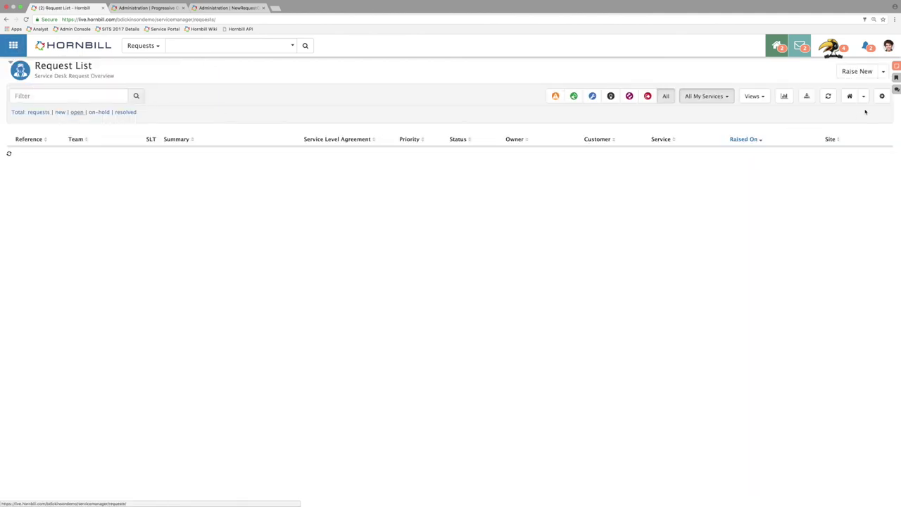
pyautogui.click(883, 73)
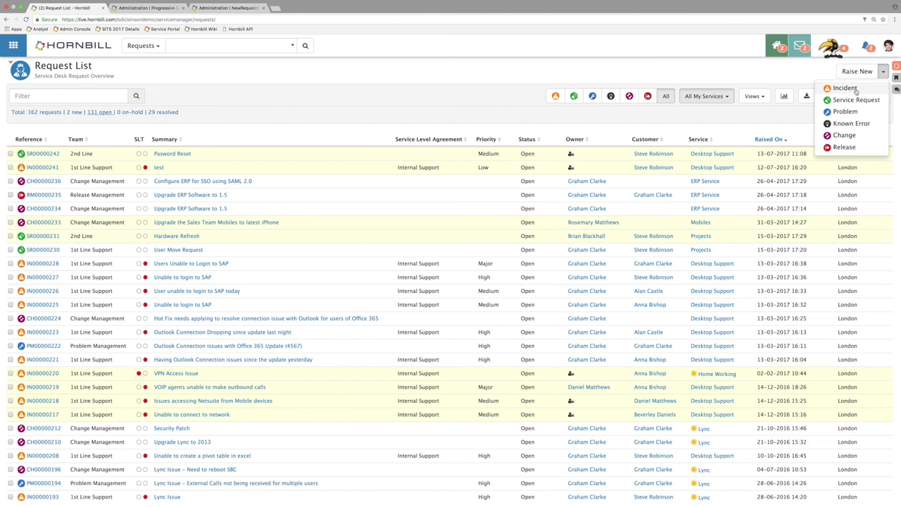
pyautogui.click(856, 91)
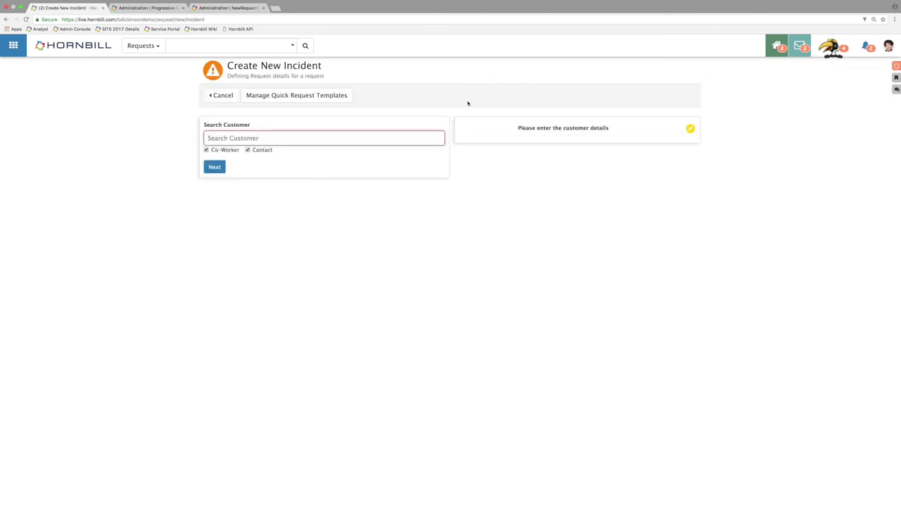
# - Search for the customer by first name, select the matching person, and continue to the request details
pyautogui.click(217, 167)
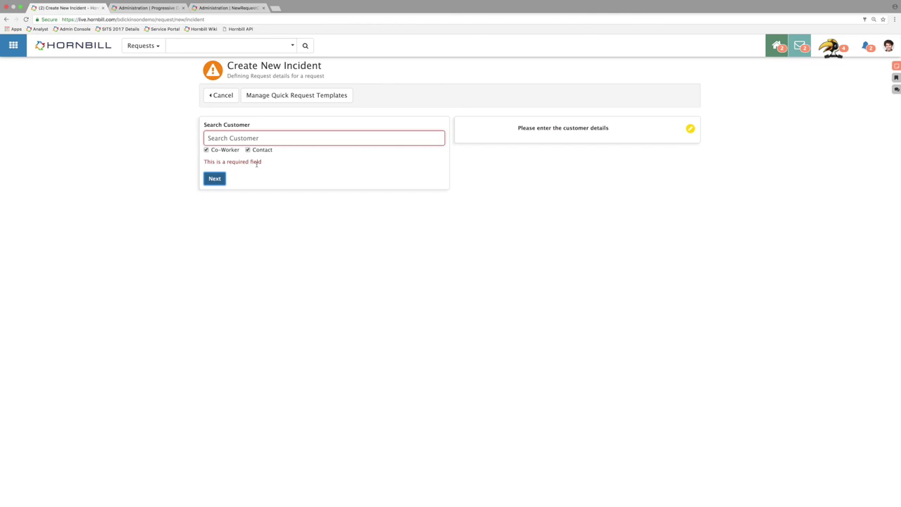
pyautogui.click(294, 133)
pyautogui.write('steve')
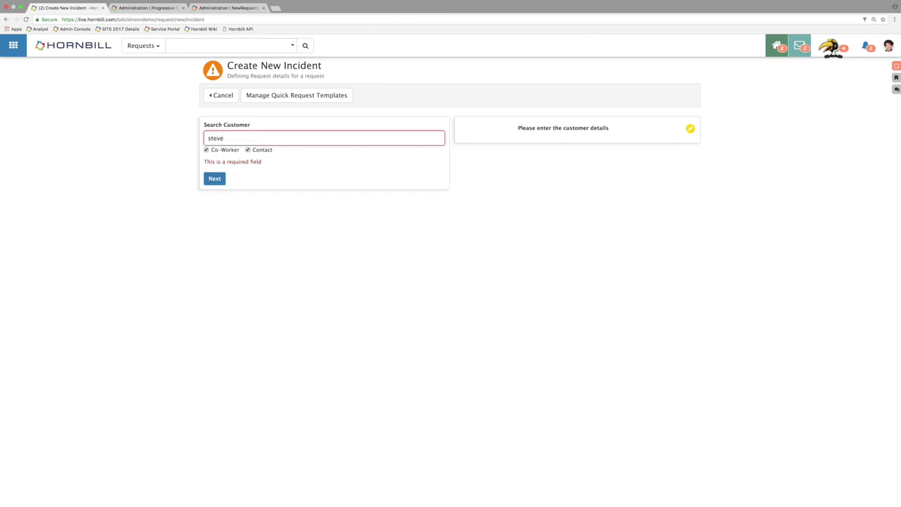
pyautogui.click(247, 164)
pyautogui.click(220, 168)
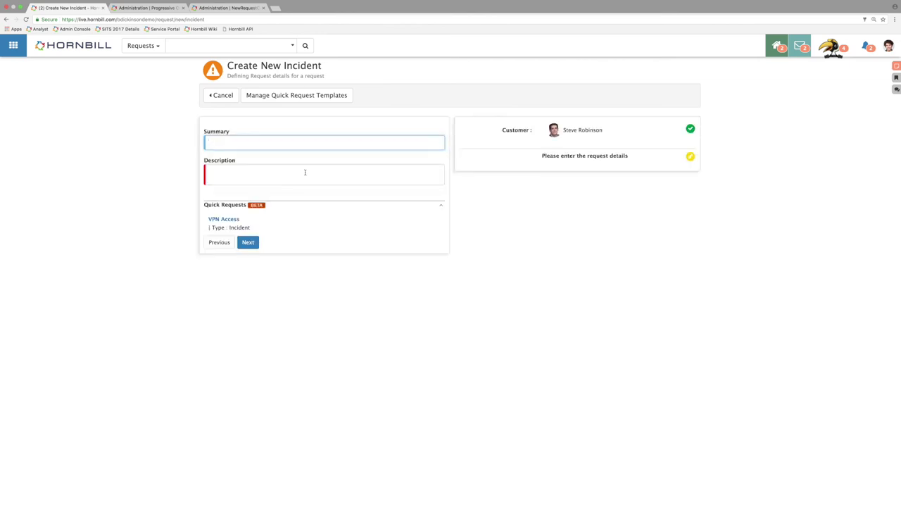
# - Enter the summary "My Laptop is broken" and the description "The screen won't turn on", and continue to the service list
pyautogui.click(278, 166)
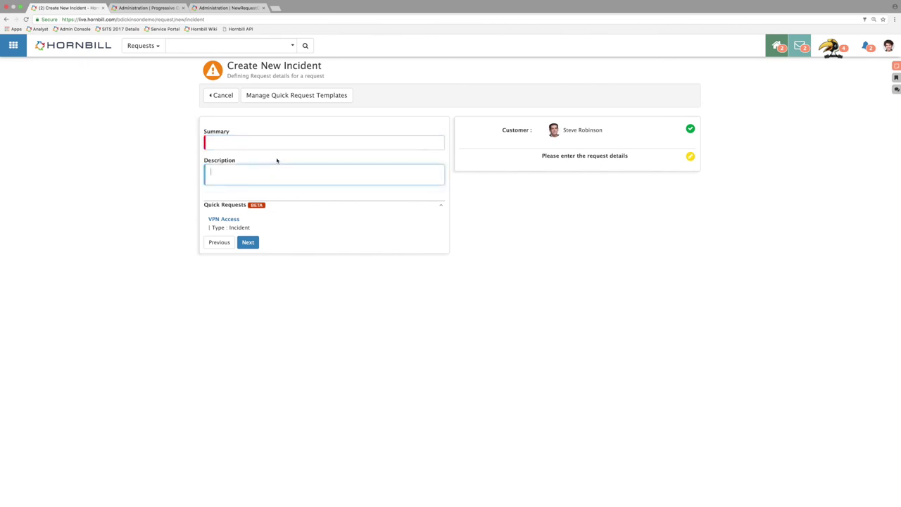
pyautogui.click(280, 145)
pyautogui.write('My')
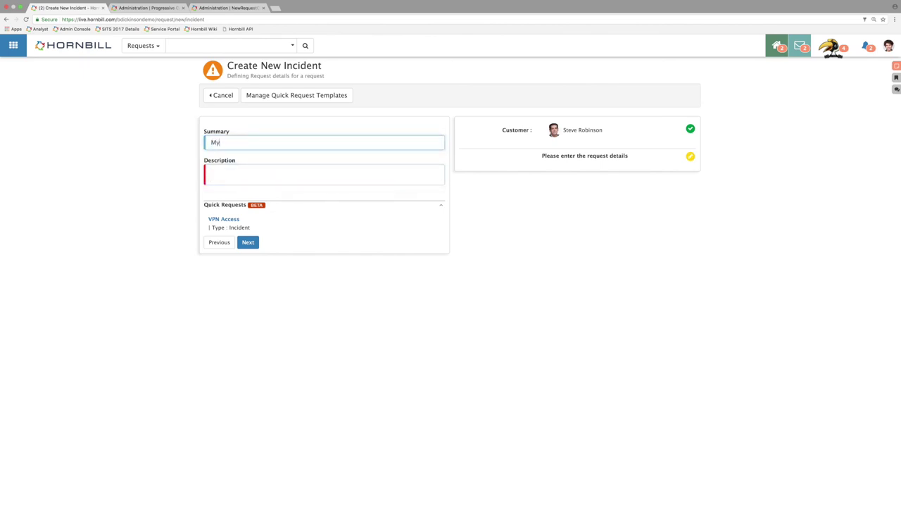
pyautogui.write(' Laptop is brke')
pyautogui.press('BackSpace')
pyautogui.press('BackSpace')
pyautogui.write('oken')
pyautogui.click(310, 178)
pyautogui.write("The screen won't turn on")
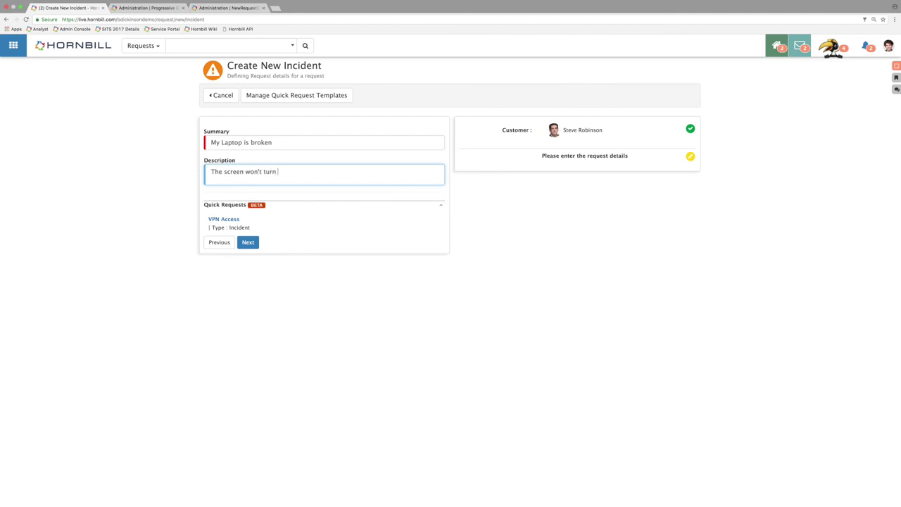
pyautogui.click(258, 242)
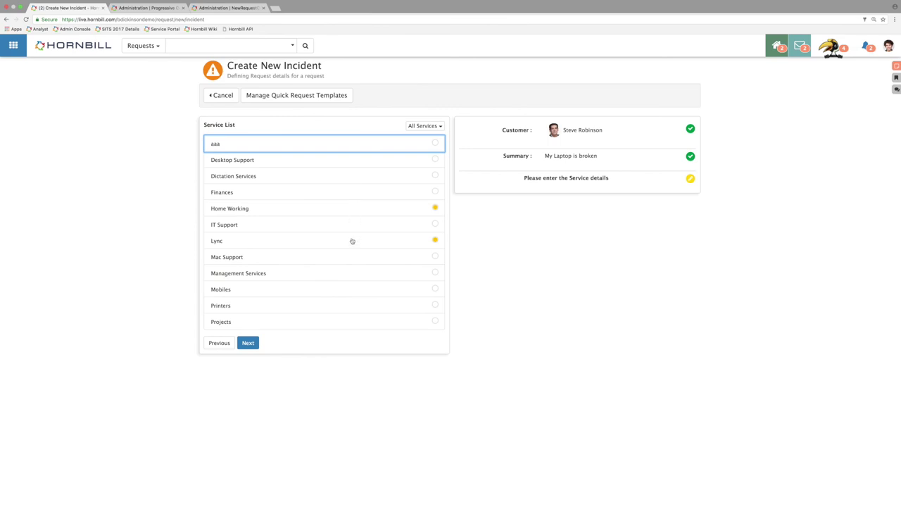
# - Choose the IT Support service and High priority for the incident, and continue to the high-priority questions
pyautogui.click(231, 227)
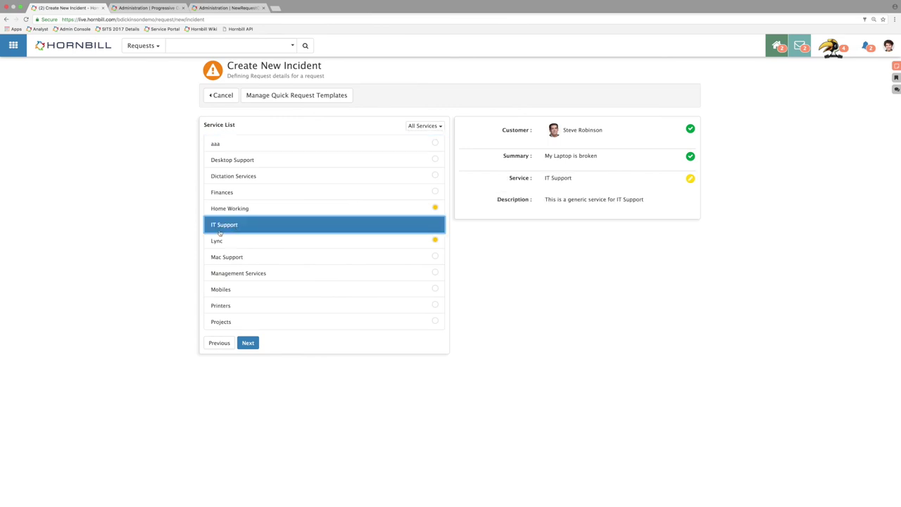
pyautogui.click(251, 344)
pyautogui.click(408, 138)
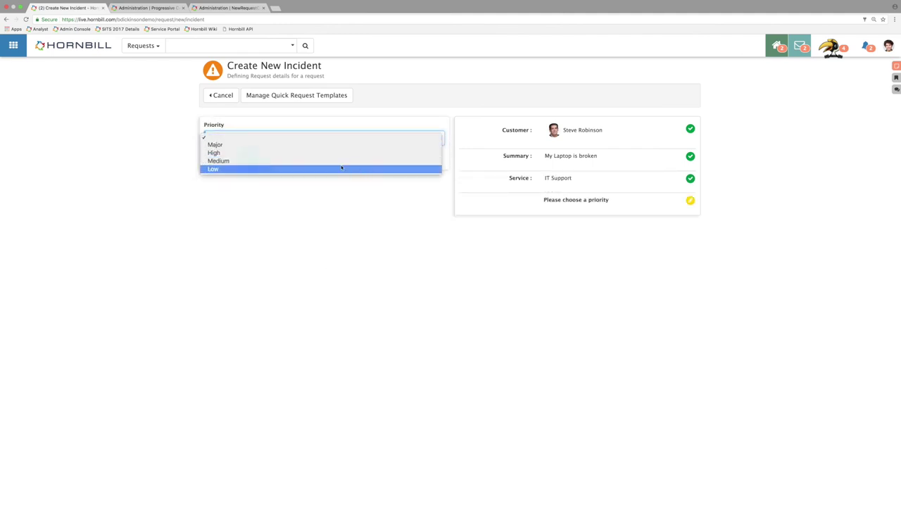
pyautogui.click(245, 154)
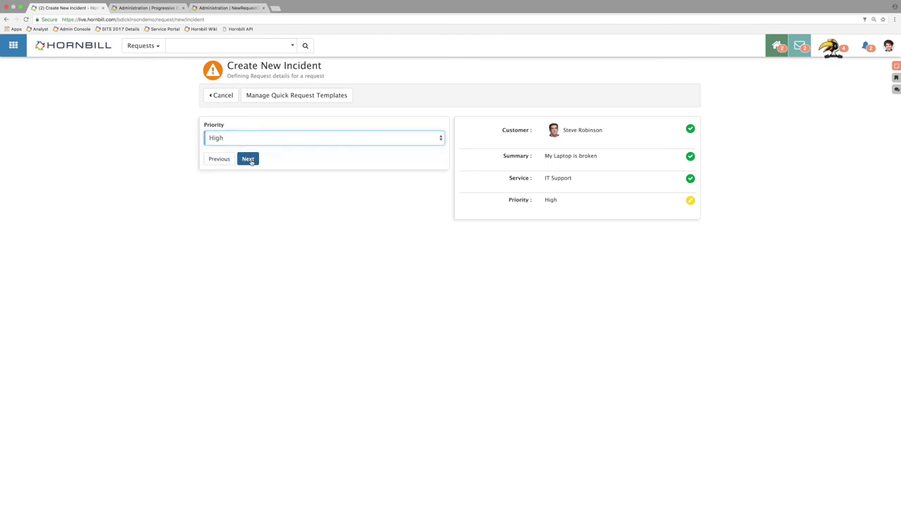
pyautogui.click(247, 159)
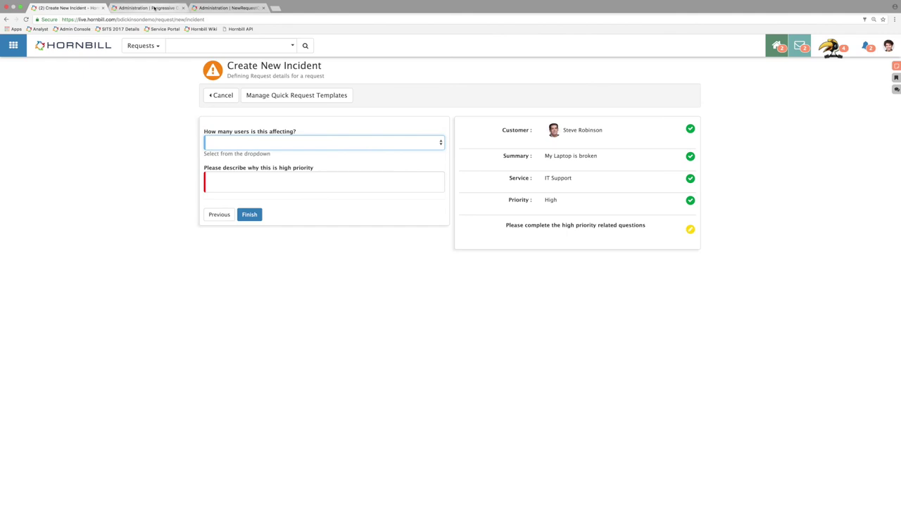
# - Review the High Priority branch and Customised Form in the new incident progressive capture, and return to the incident being raised
pyautogui.click(148, 7)
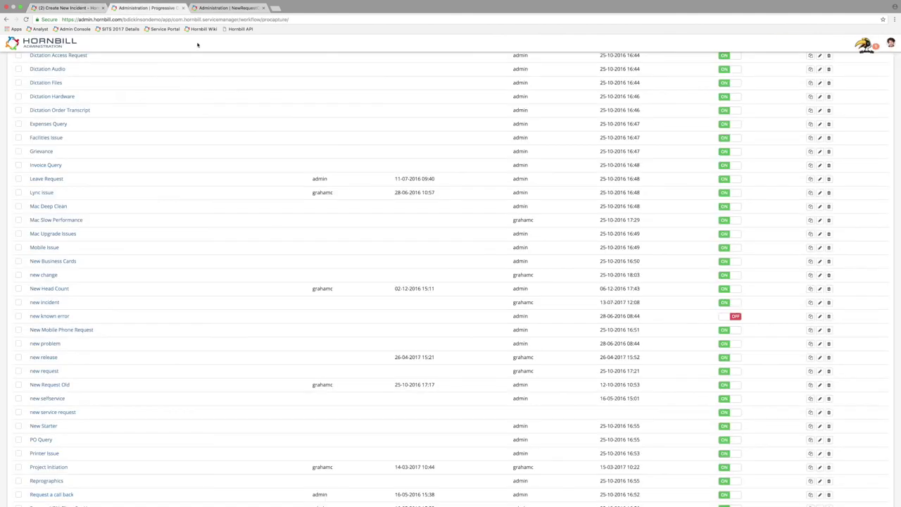
pyautogui.click(49, 302)
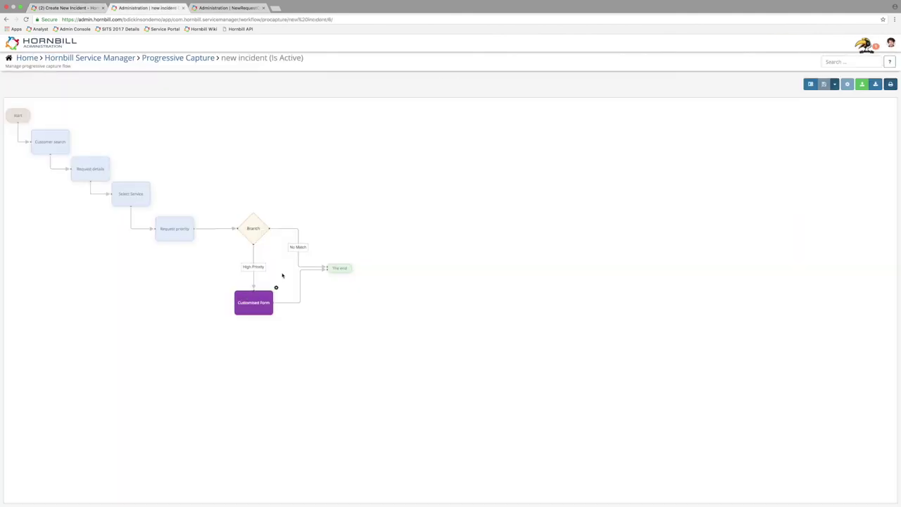
pyautogui.click(67, 7)
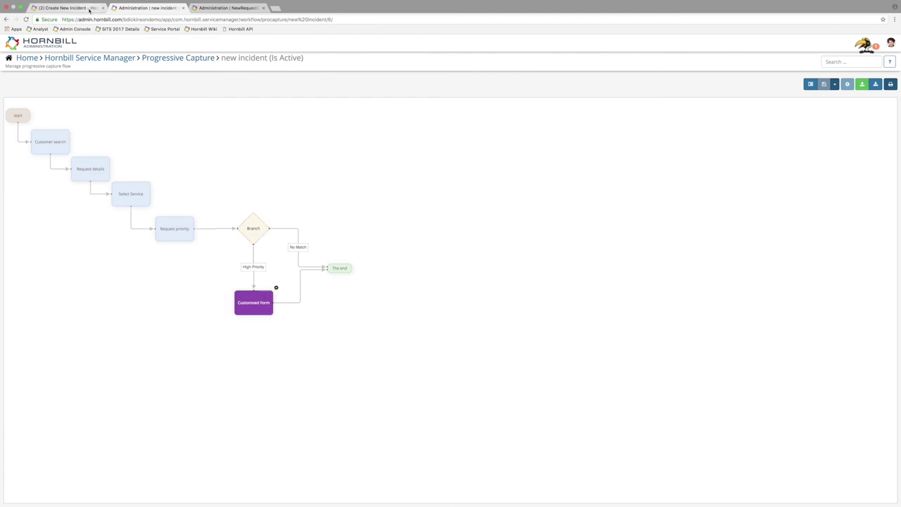
# - Answer the high-priority questions with 2-10 Users and "Multiple customers affected", finish raising the incident, and view the new request
pyautogui.click(289, 143)
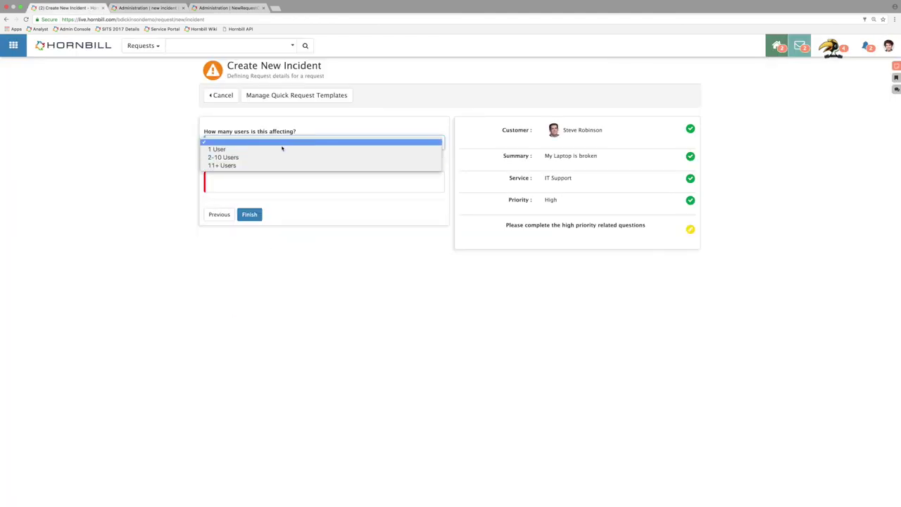
pyautogui.click(275, 158)
pyautogui.click(257, 182)
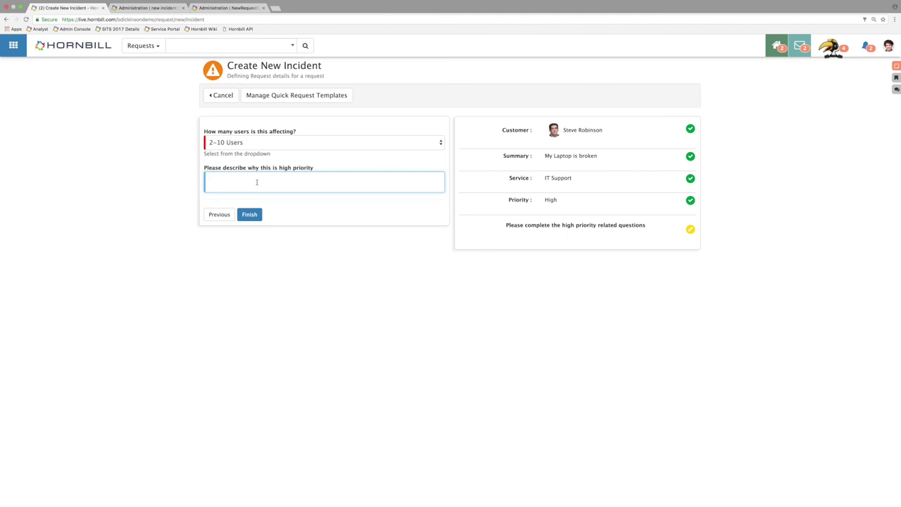
pyautogui.write('ultiple customers affected')
pyautogui.click(257, 216)
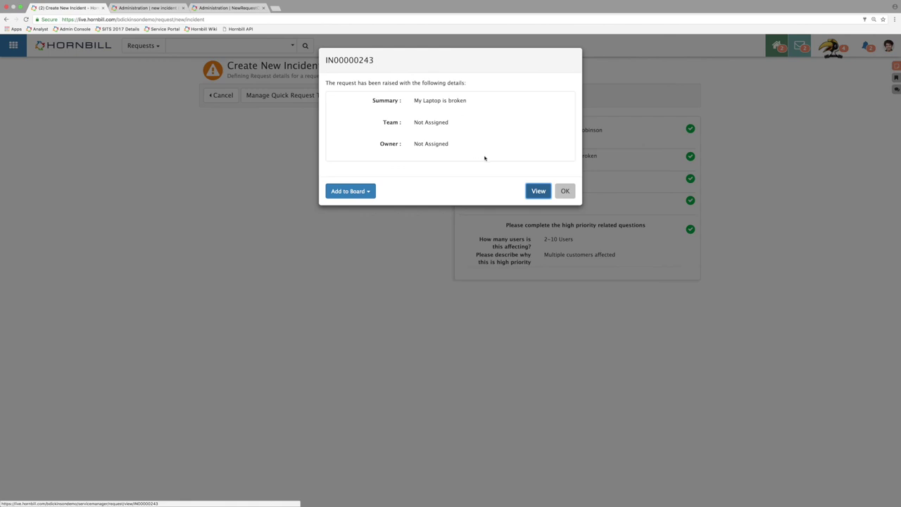
pyautogui.click(543, 195)
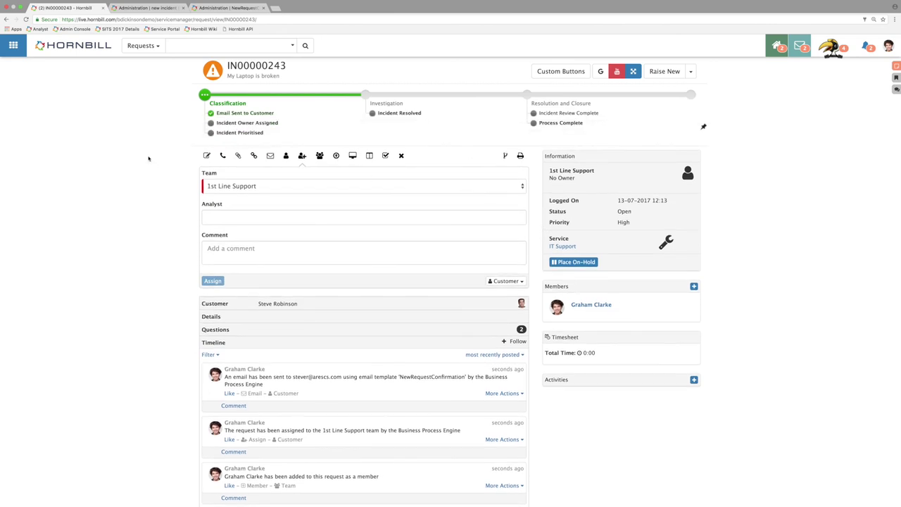
# - Open the Webinar Incident Process from the Service Manager business processes and compare its Classification stage with the incident's assigned team
pyautogui.moveTo(564, 241)
pyautogui.click(148, 8)
pyautogui.click(105, 59)
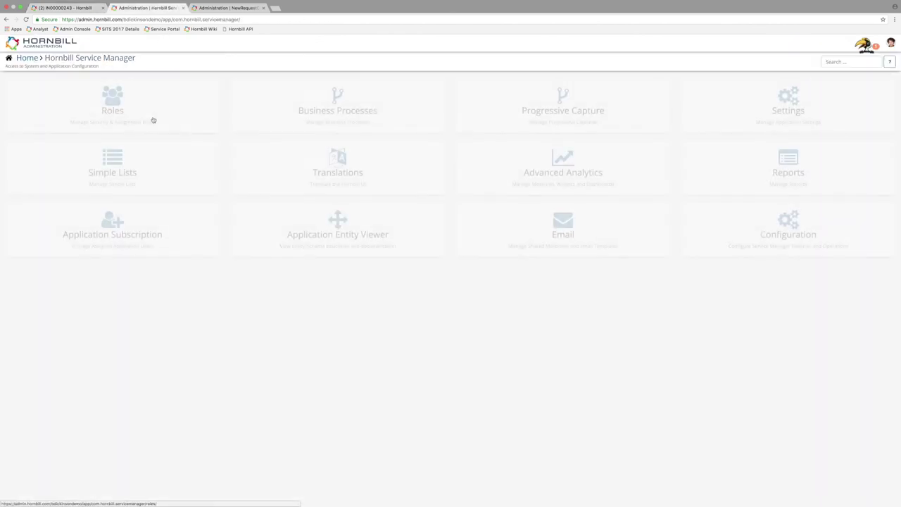
pyautogui.click(393, 122)
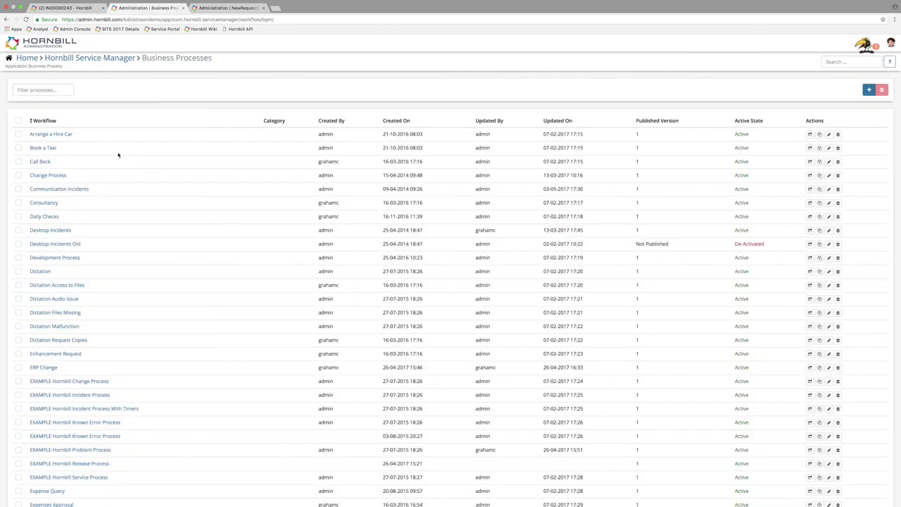
pyautogui.scroll(-15, 83, 165)
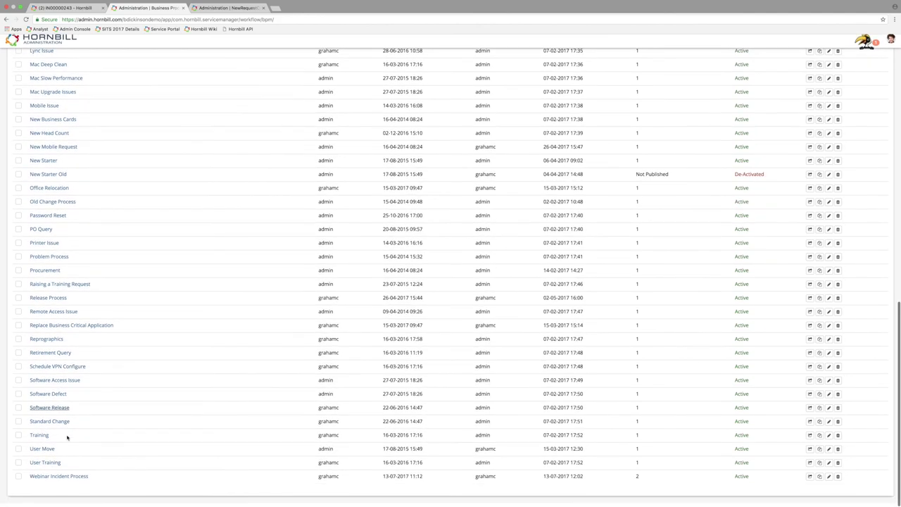
pyautogui.click(71, 476)
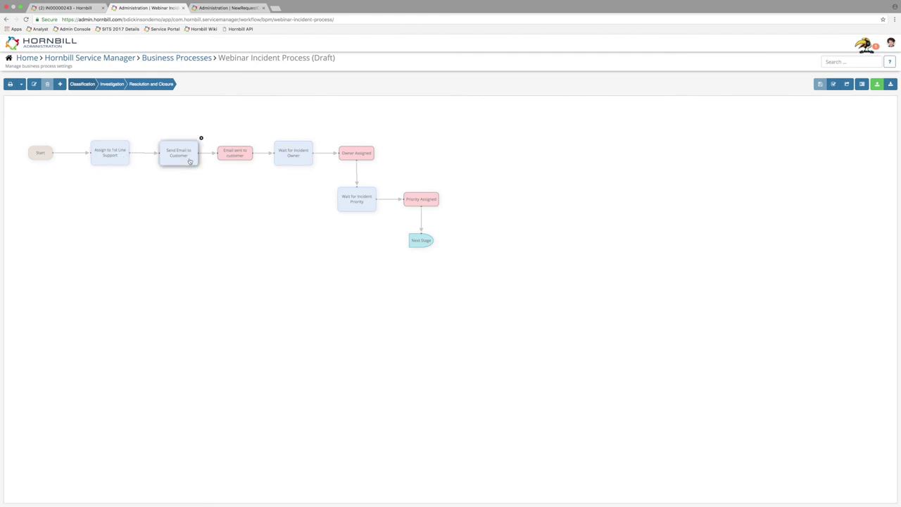
pyautogui.click(95, 7)
pyautogui.moveTo(595, 171); pyautogui.dragTo(550, 170)
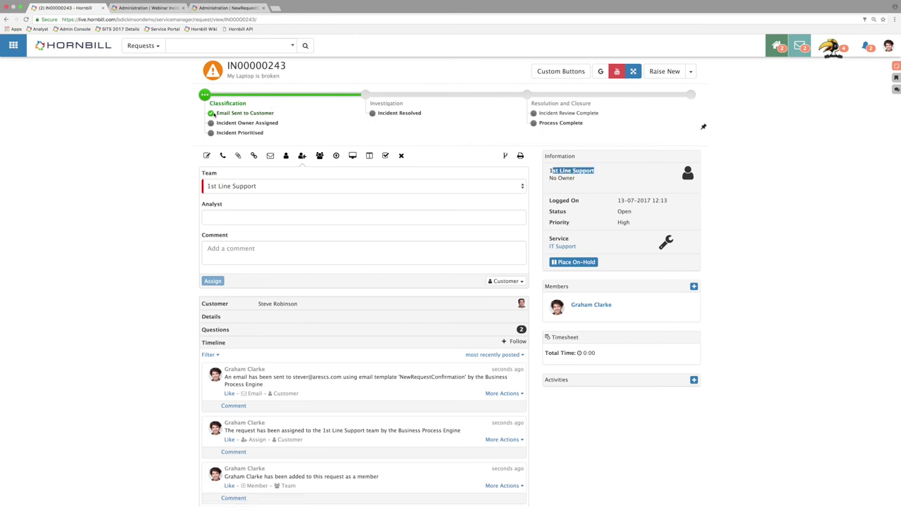
# - View the email sent to the customer from the incident's timeline, and return to the incident
pyautogui.scroll(-2, 292, 155)
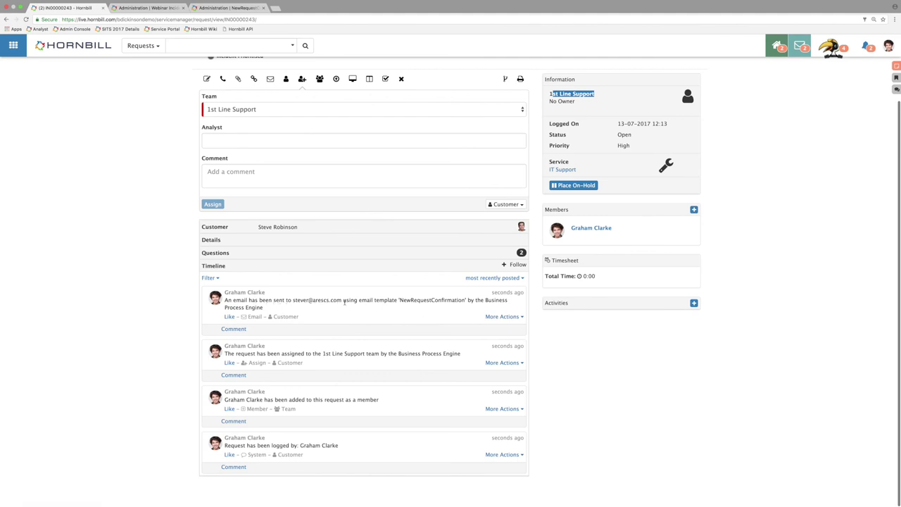
pyautogui.click(497, 317)
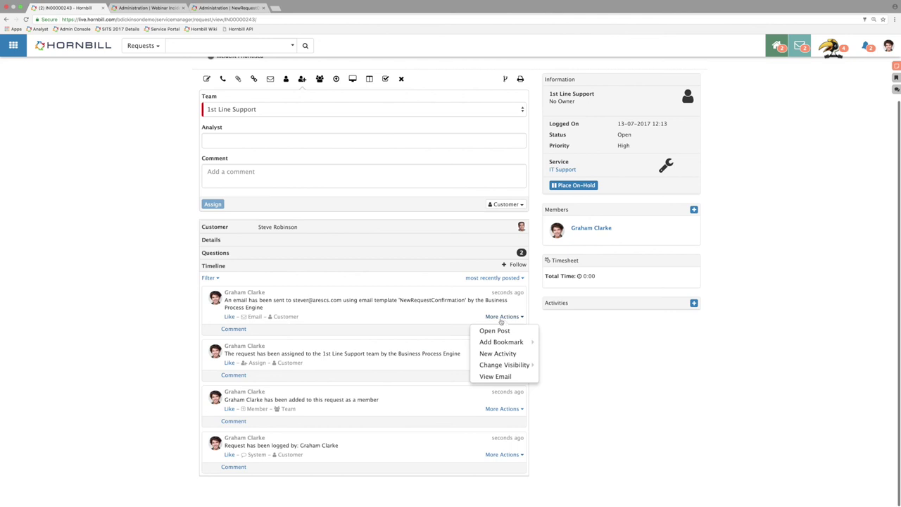
pyautogui.click(499, 377)
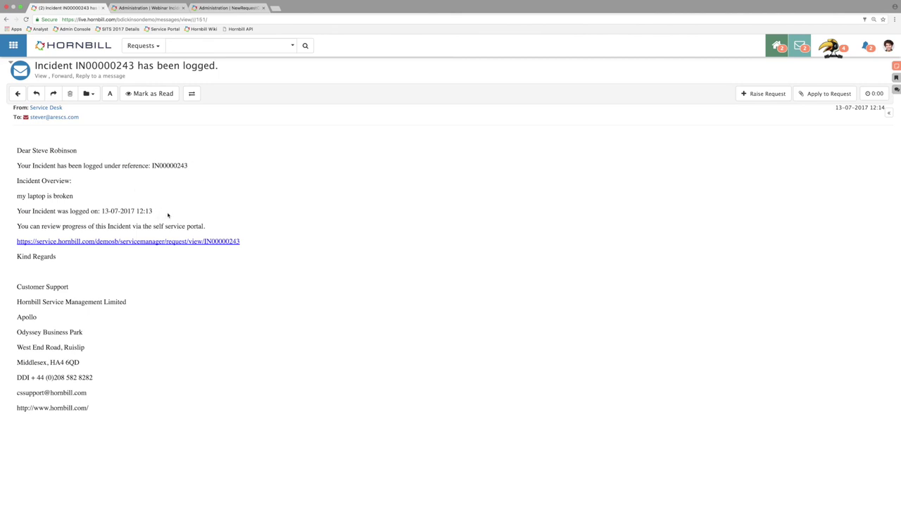
pyautogui.click(6, 19)
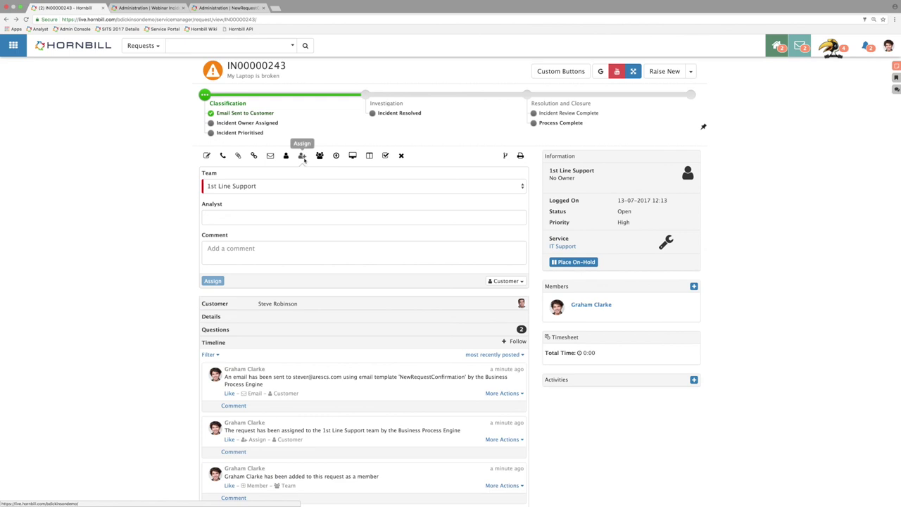
# - Assign the incident to the analyst who is online in 1st Line Support, and check its owner and priority details
pyautogui.click(274, 219)
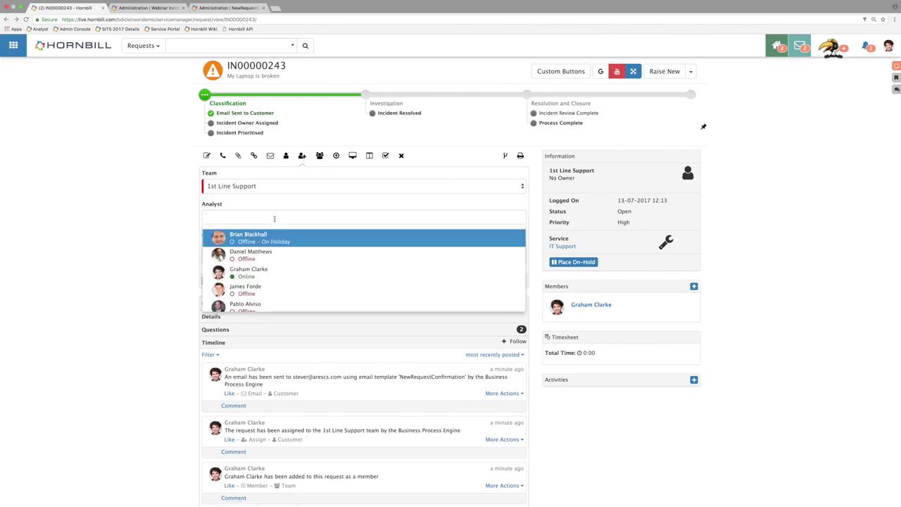
pyautogui.click(272, 272)
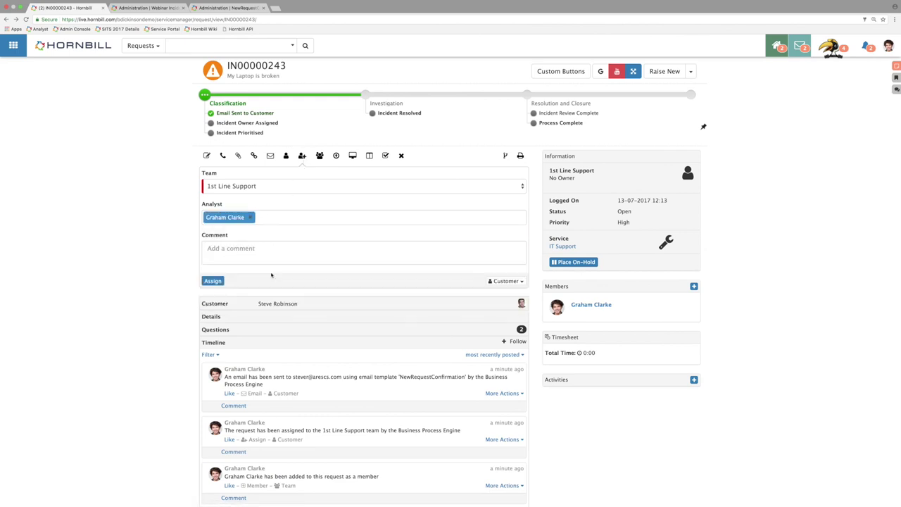
pyautogui.click(218, 282)
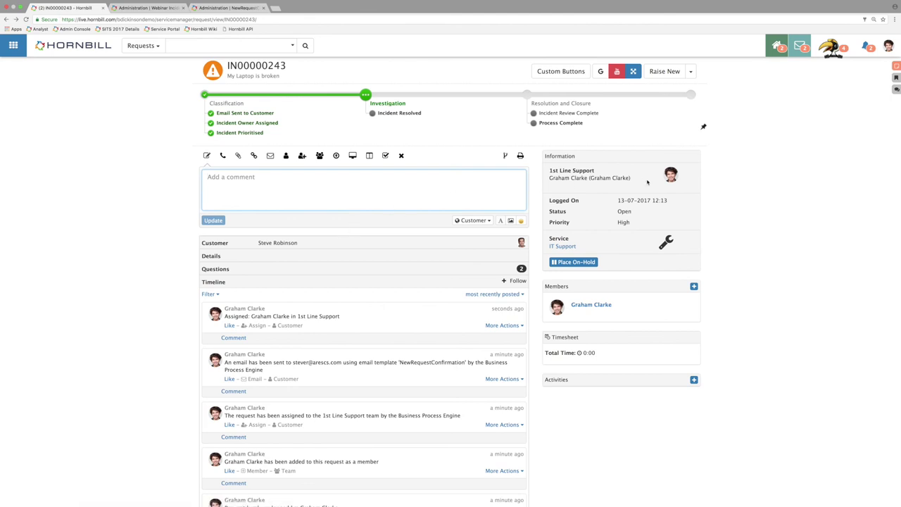
pyautogui.moveTo(644, 180); pyautogui.dragTo(551, 178)
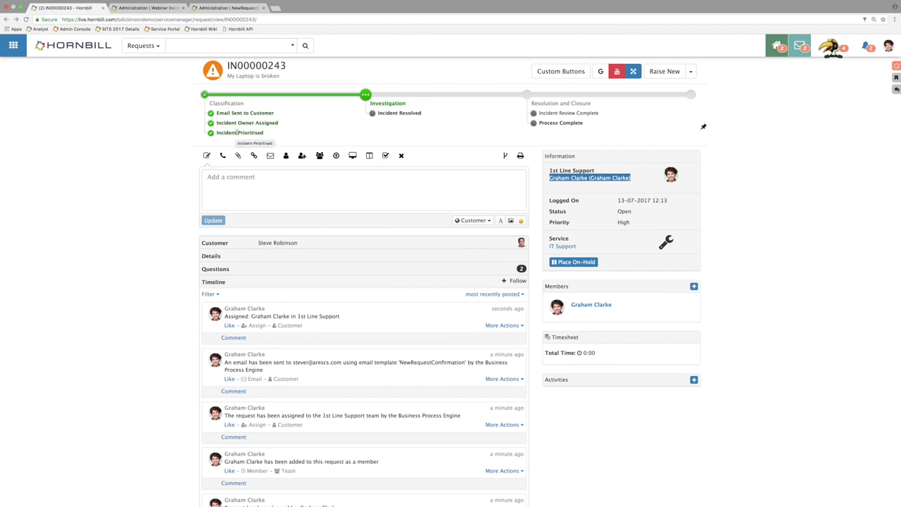
pyautogui.moveTo(631, 222); pyautogui.dragTo(550, 223)
pyautogui.click(664, 228)
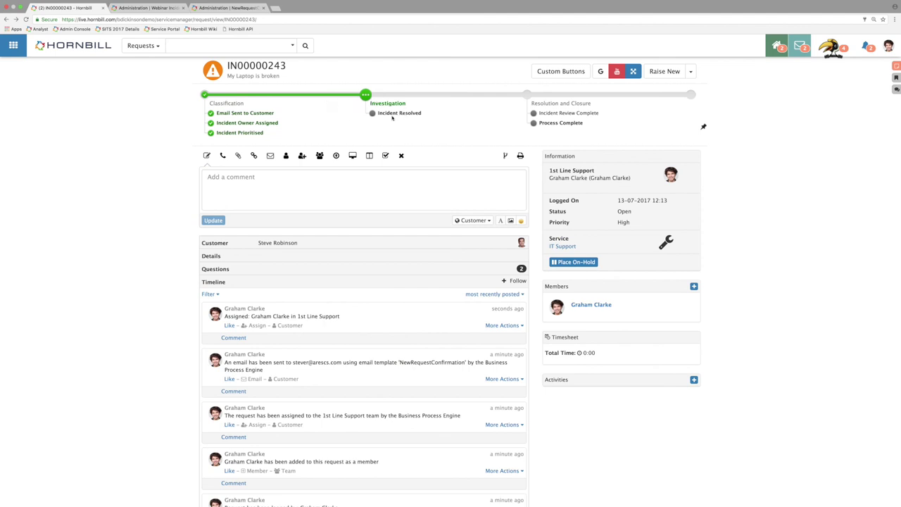
# - Post the comment "Updates" to the incident's timeline
pyautogui.click(318, 193)
pyautogui.write('Updates')
pyautogui.click(213, 221)
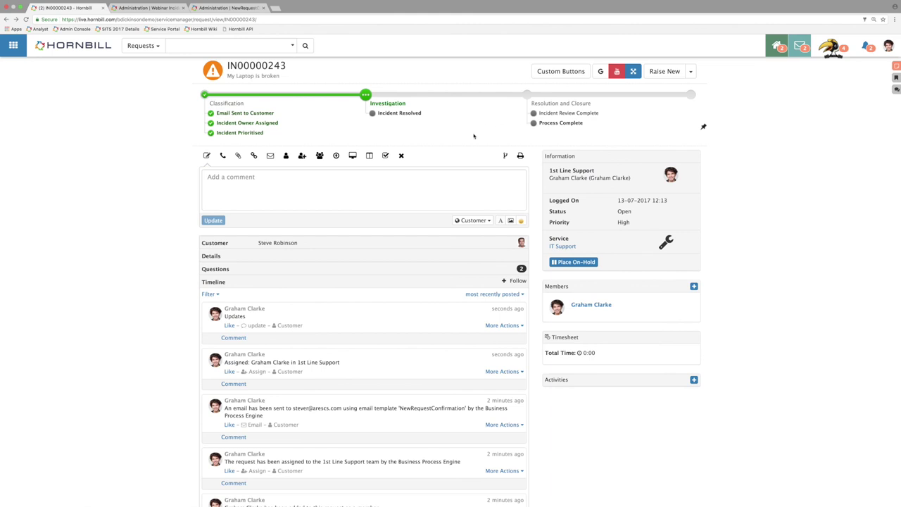
# - Resolve the incident with the description "Rebooted the laptop - all working now"
pyautogui.click(386, 155)
pyautogui.click(275, 187)
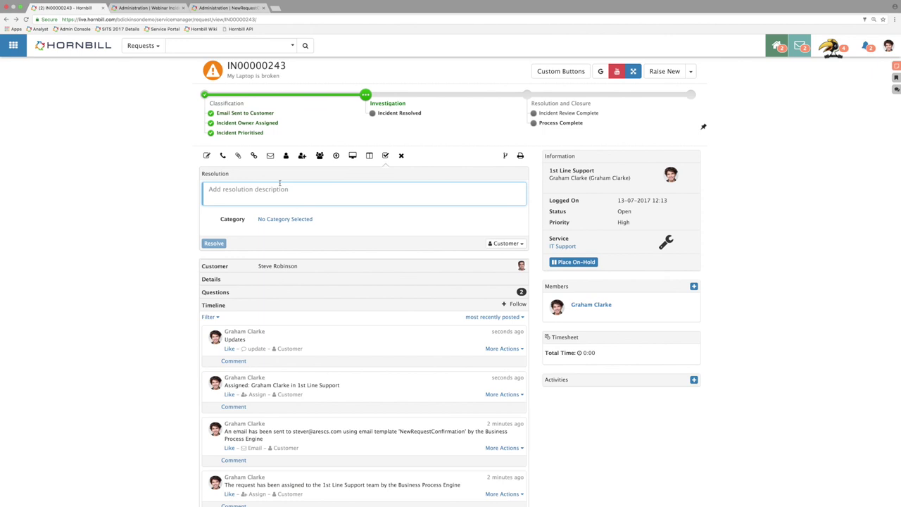
pyautogui.write('R')
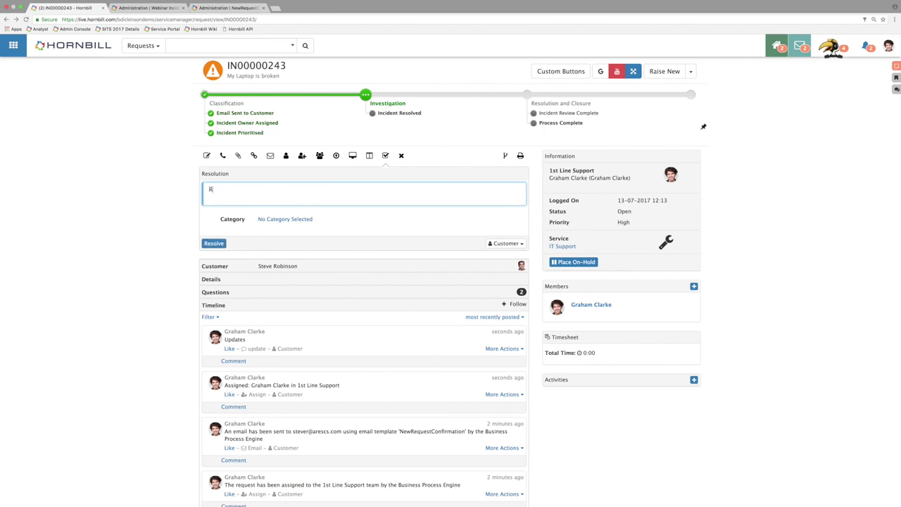
pyautogui.write('ebooted the laptop - all working now')
pyautogui.click(209, 244)
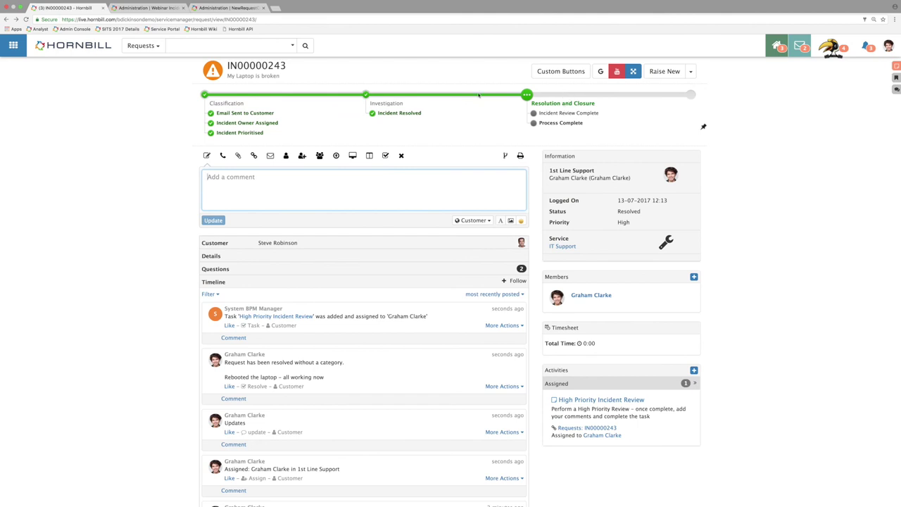
# - Review the Resolution and Closure stage of the Webinar Incident Process, and return to the incident
pyautogui.click(225, 8)
pyautogui.click(149, 8)
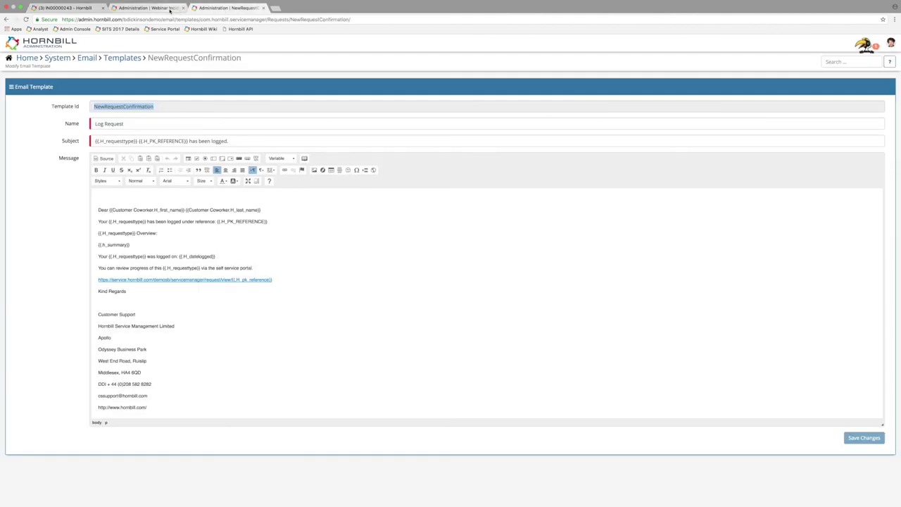
pyautogui.click(150, 83)
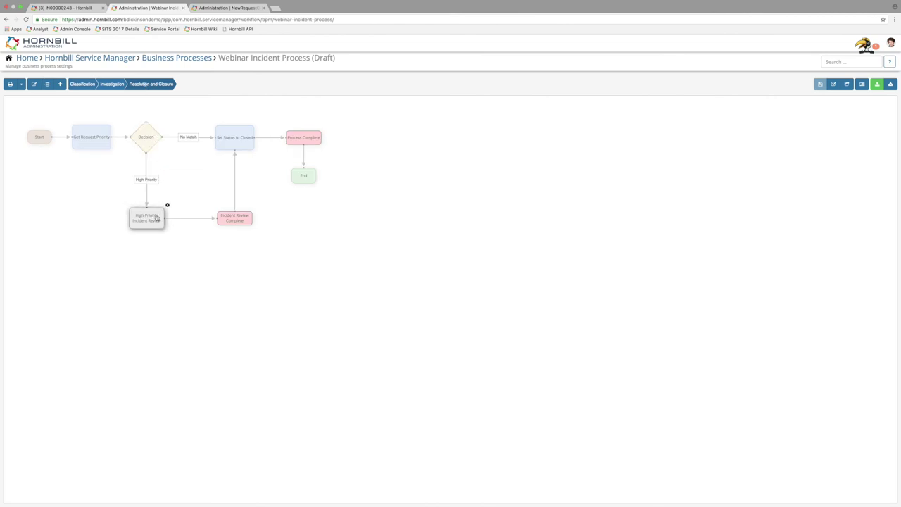
pyautogui.click(64, 8)
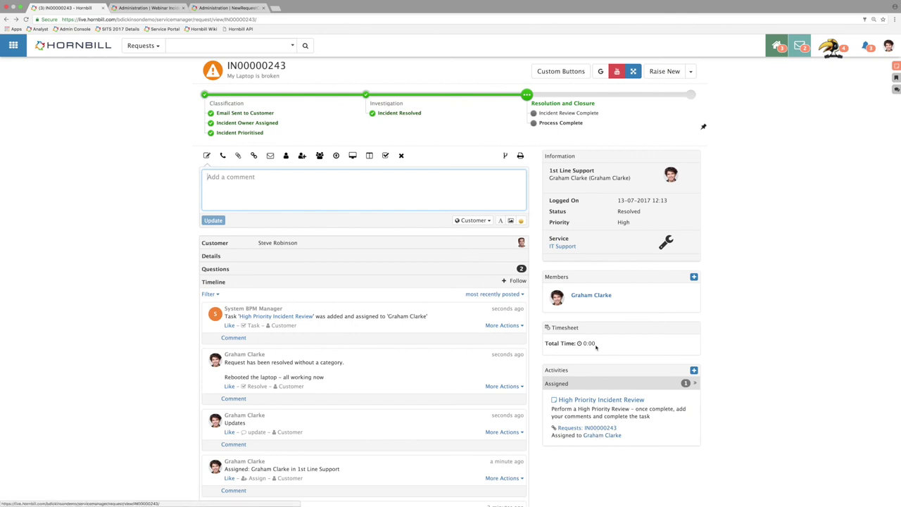
# - Complete the High Priority Incident Review task with the reason "Review complete" and 15 minutes of time spent
pyautogui.click(616, 401)
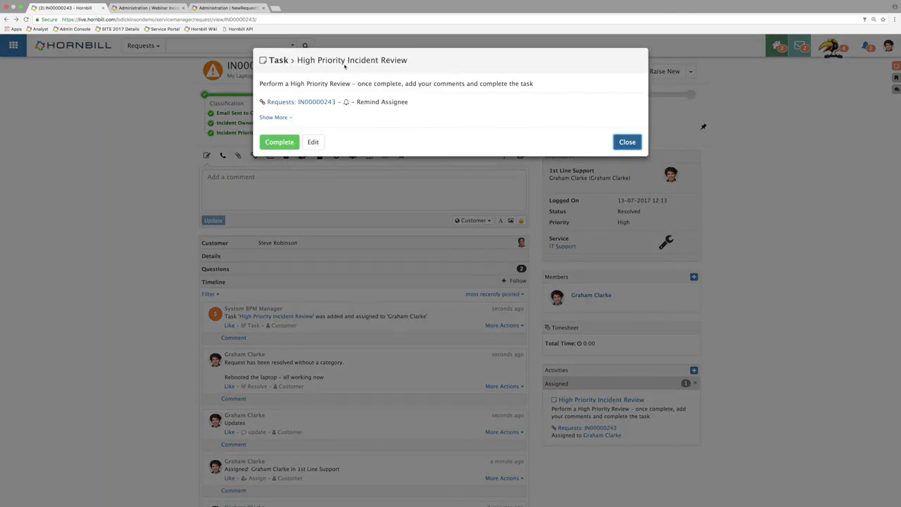
pyautogui.click(291, 143)
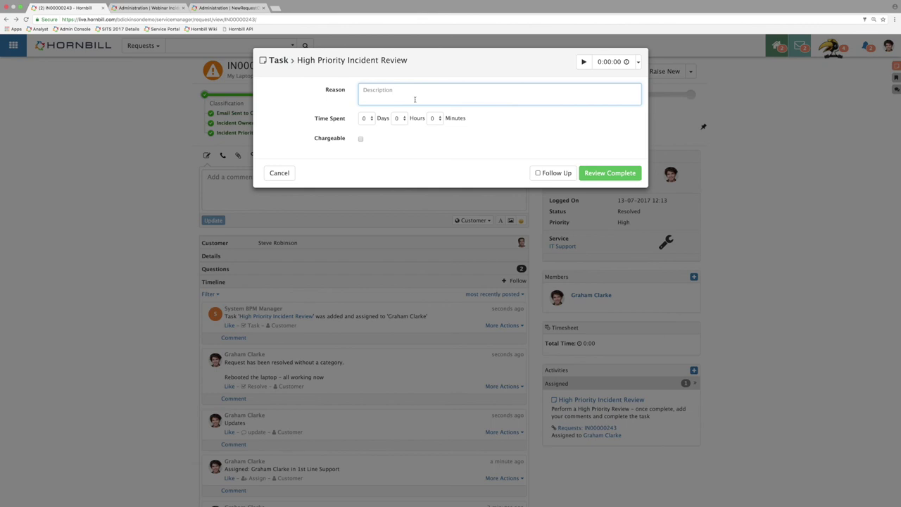
pyautogui.write('T')
pyautogui.press('BackSpace')
pyautogui.write('Review coi')
pyautogui.write('plete')
pyautogui.click(433, 119)
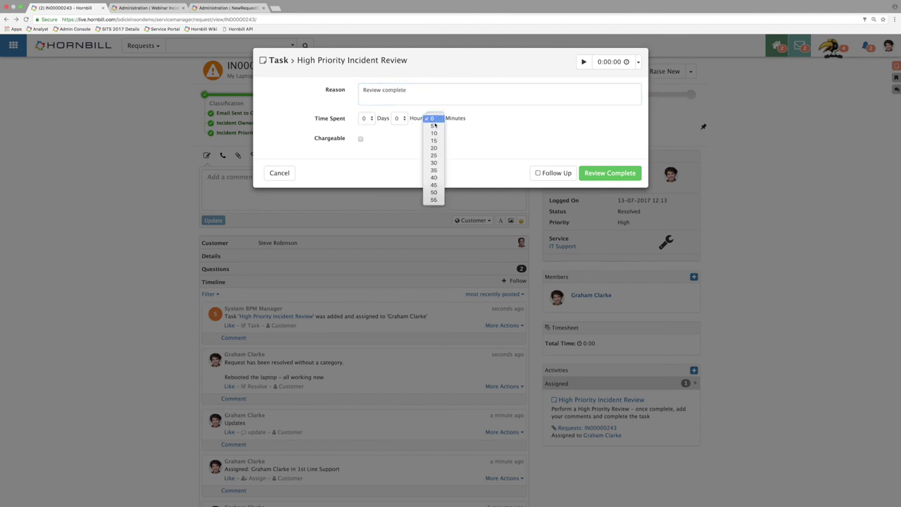
pyautogui.click(434, 141)
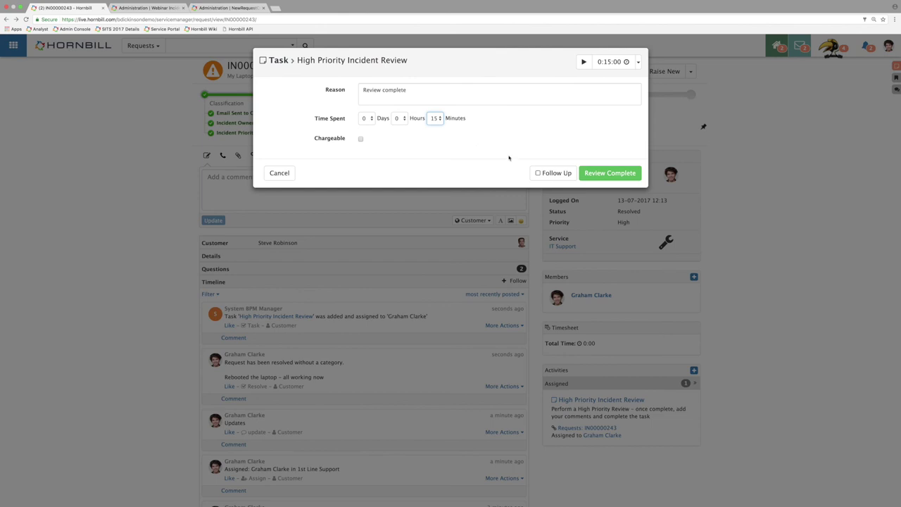
pyautogui.click(611, 174)
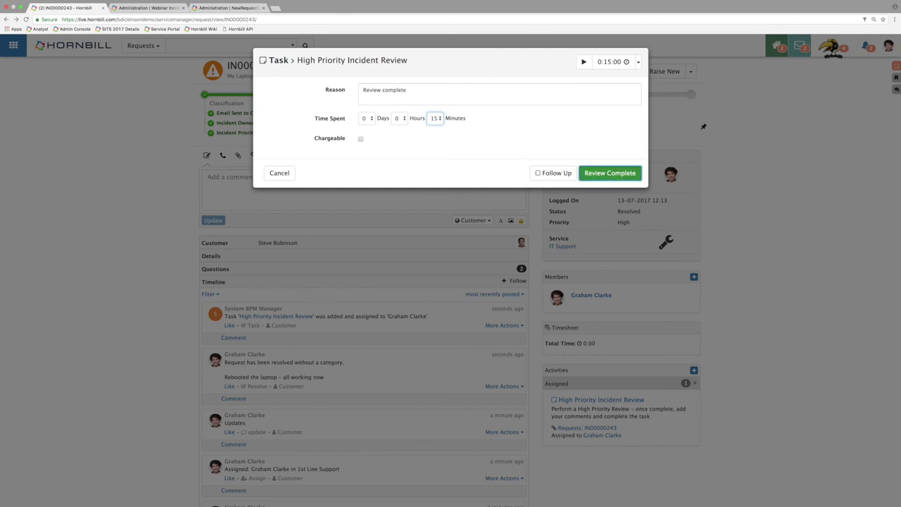
pyautogui.click(627, 184)
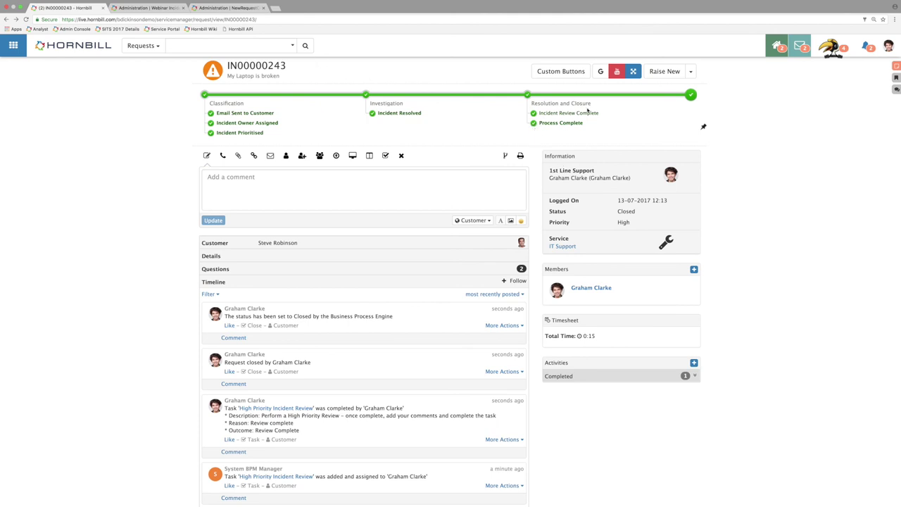
# - Check the incident's status, progress and timeline against the Resolution and Closure stage of the Webinar Incident Process
pyautogui.doubleClick(626, 211)
pyautogui.moveTo(638, 211); pyautogui.dragTo(543, 212)
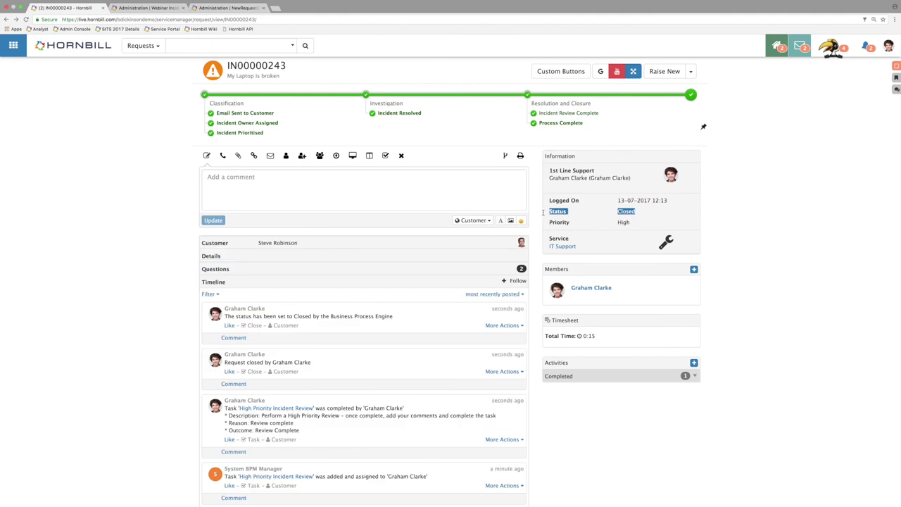
pyautogui.click(699, 96)
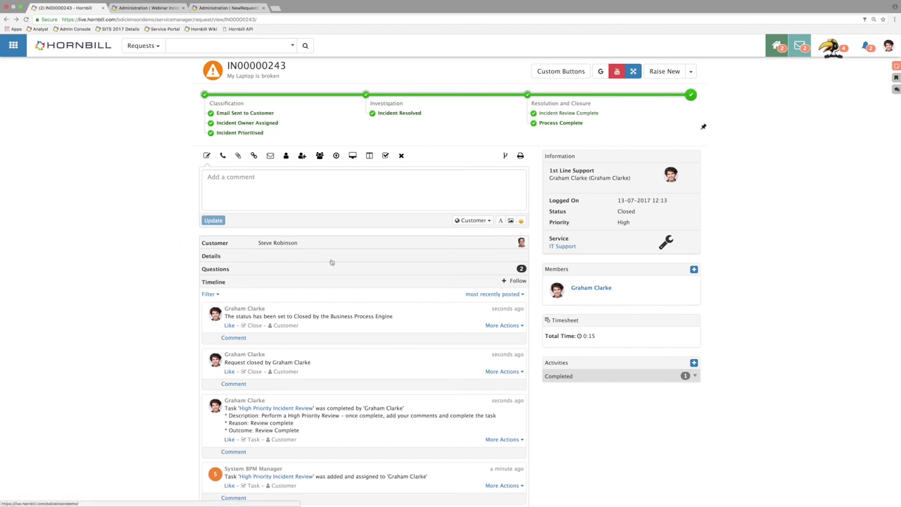
pyautogui.scroll(-2, 331, 259)
pyautogui.scroll(2, 326, 260)
pyautogui.scroll(1, 326, 260)
pyautogui.click(146, 7)
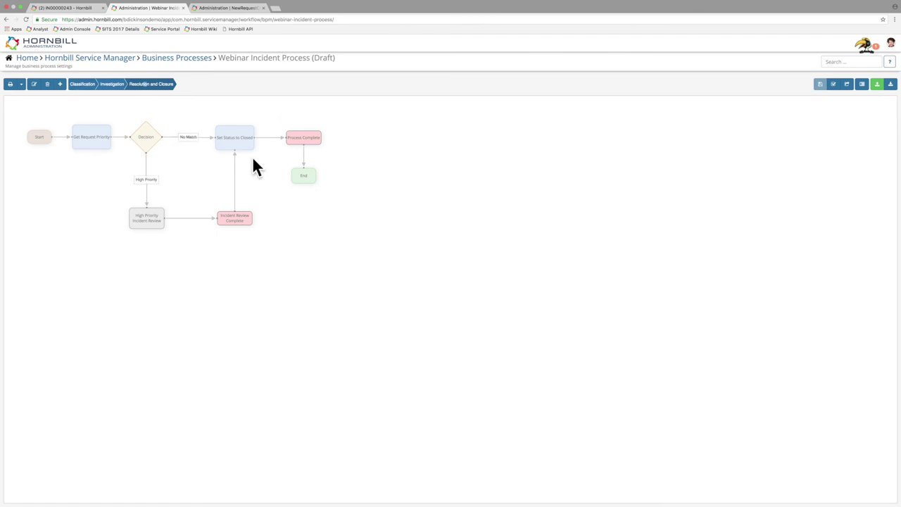
pyautogui.click(71, 8)
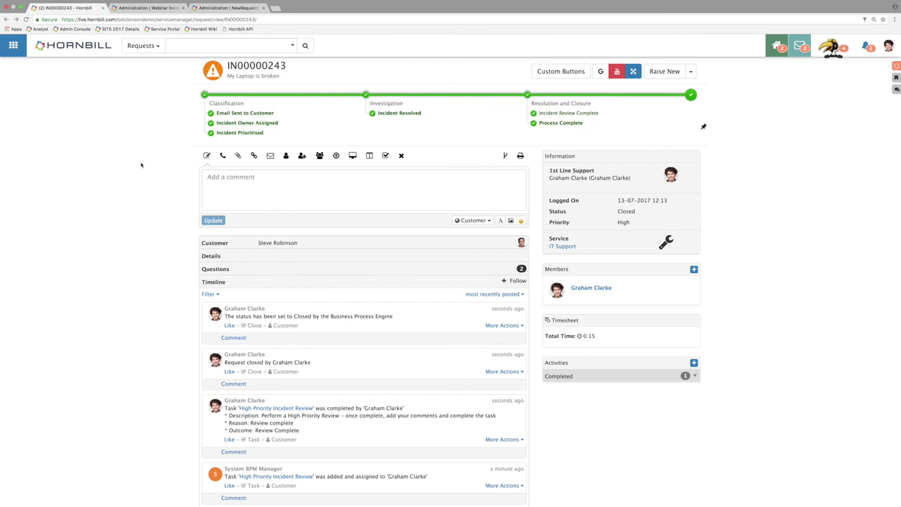